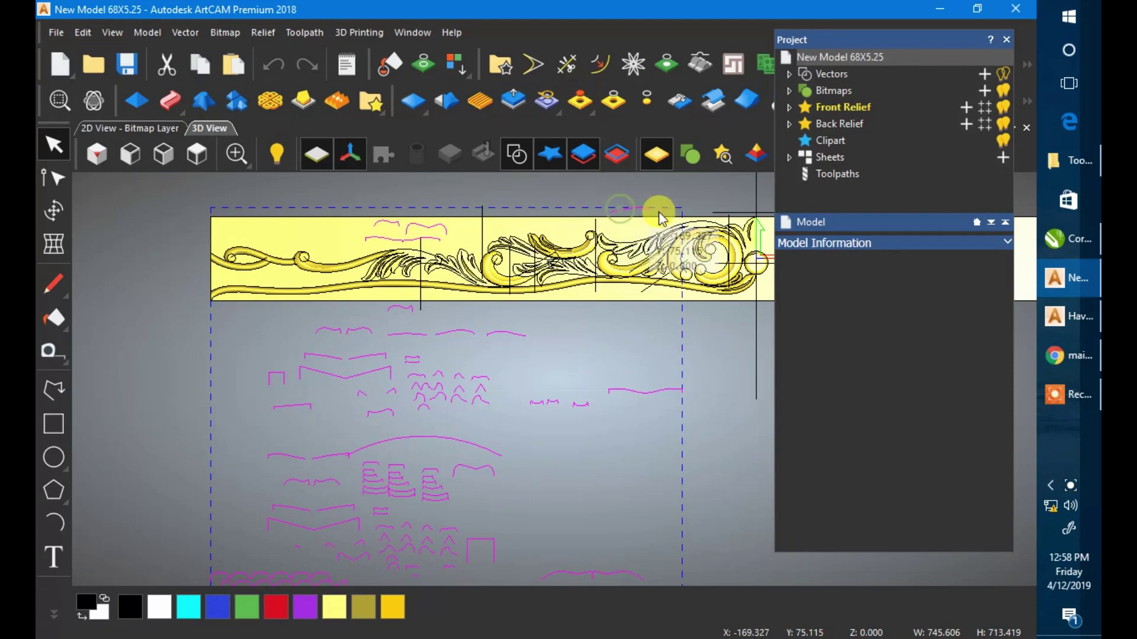
Step: Copy the cross-section profile vectors from New Model 68X5.25 into the Havy Vala Jhula model
scroll(623, 251, down, 3)
scroll(609, 338, up, 5)
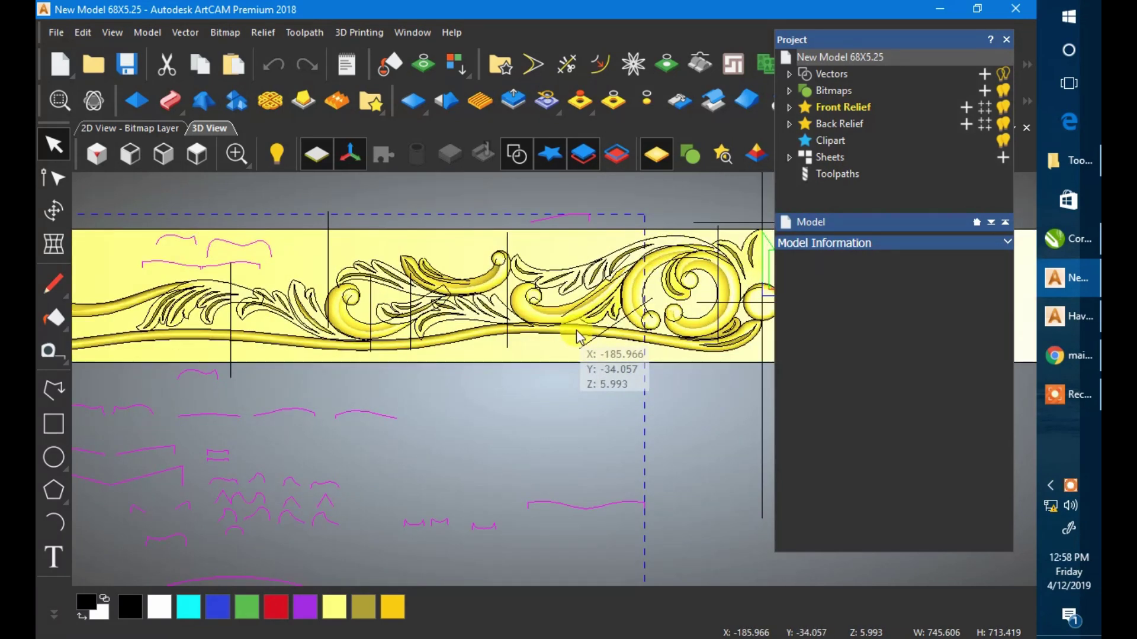
scroll(576, 329, down, 3)
click(201, 166)
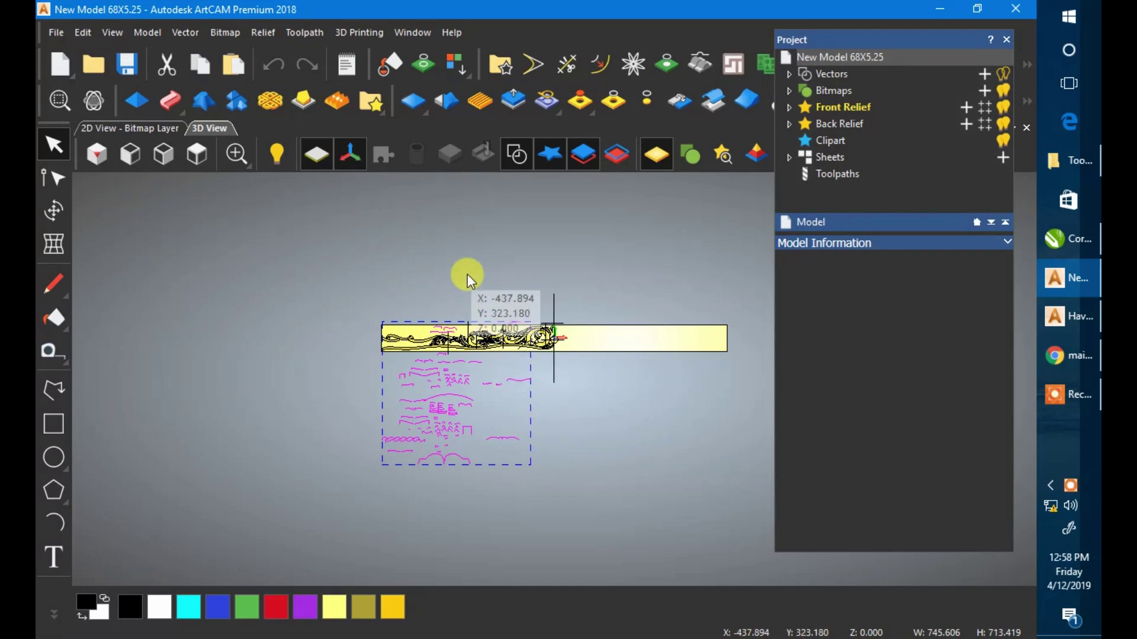
click(1070, 326)
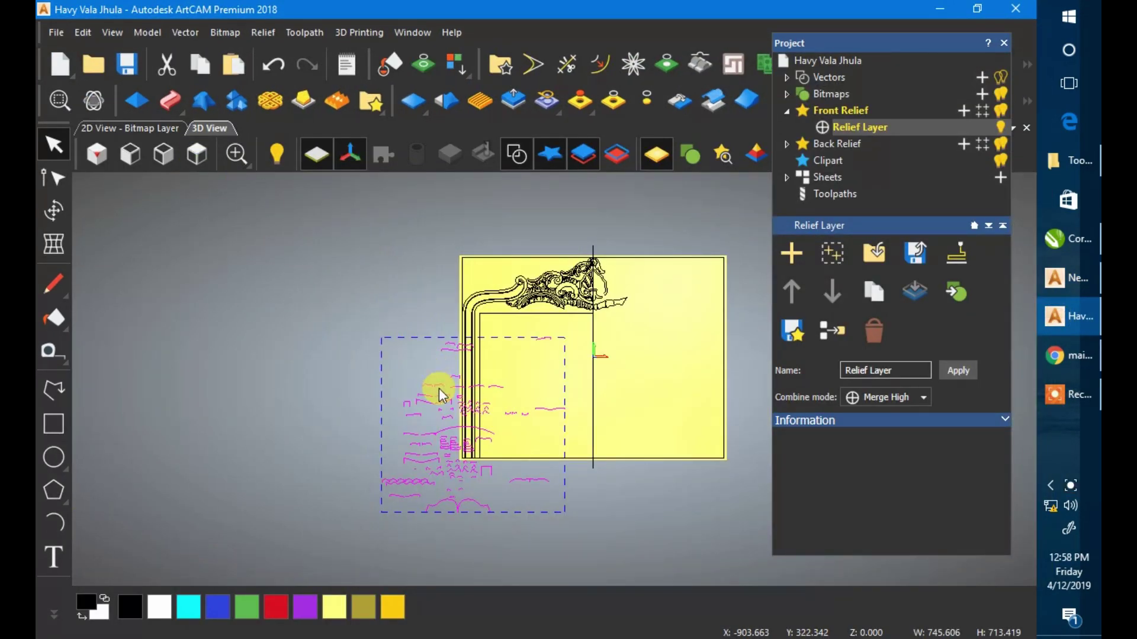
Step: Move the pasted profile vectors clear of the panel's left edge and save the model
drag(436, 397, 310, 286)
scroll(499, 285, down, 2)
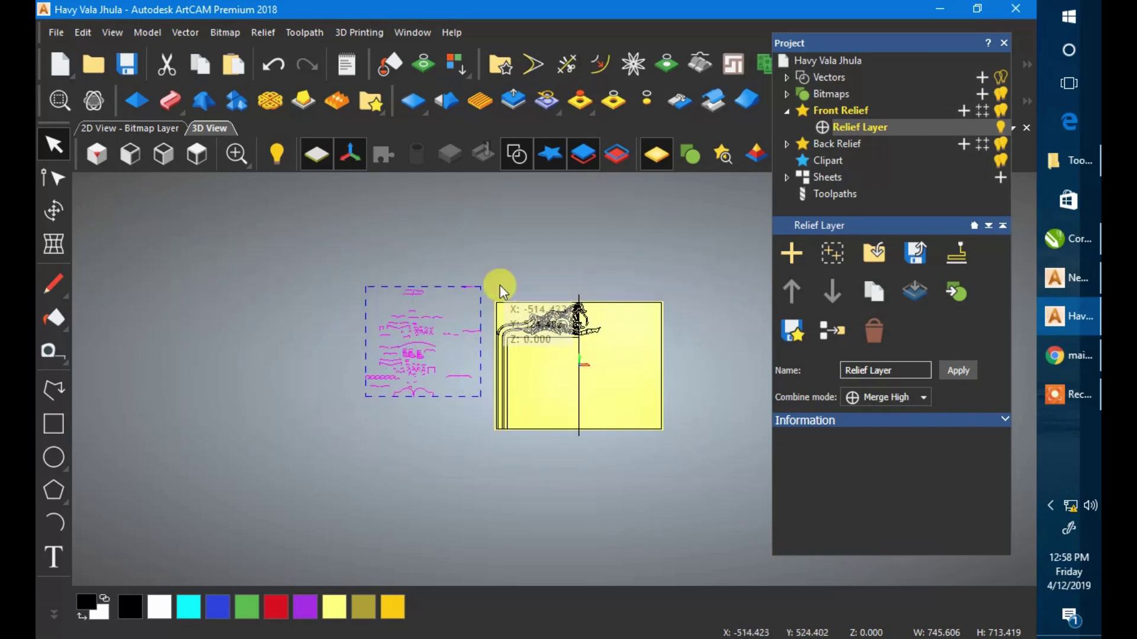
scroll(501, 286, up, 2)
click(506, 262)
scroll(507, 456, up, 2)
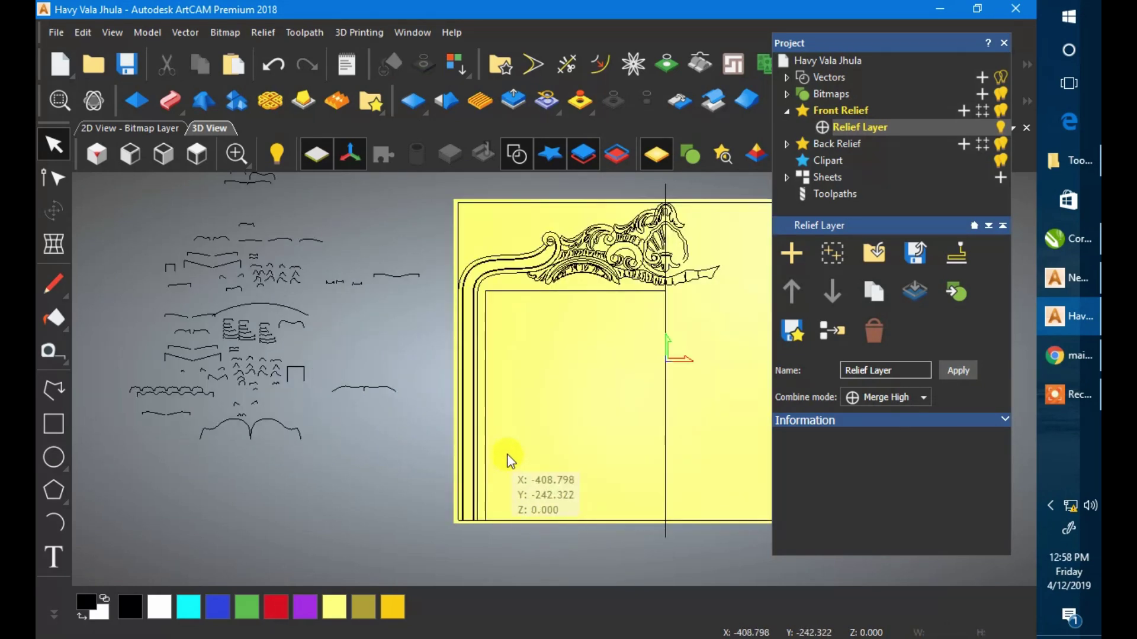
scroll(489, 407, up, 1)
key(ctrl+s)
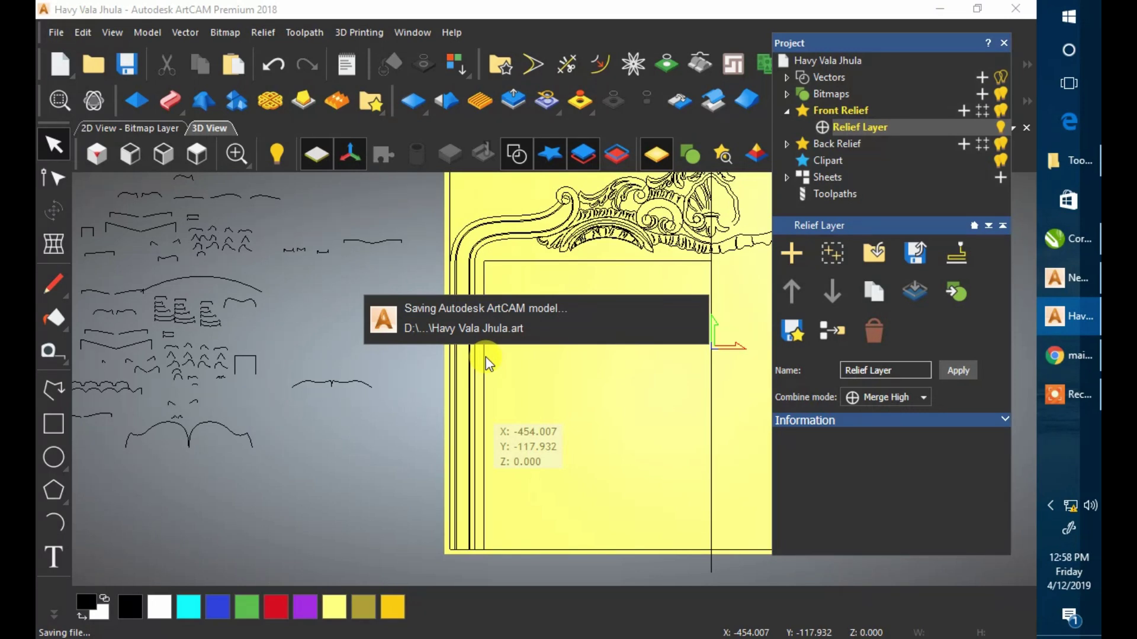
Step: Move the outlying profile vectors on the right side of the set closer to the other profiles
scroll(485, 357, down, 2)
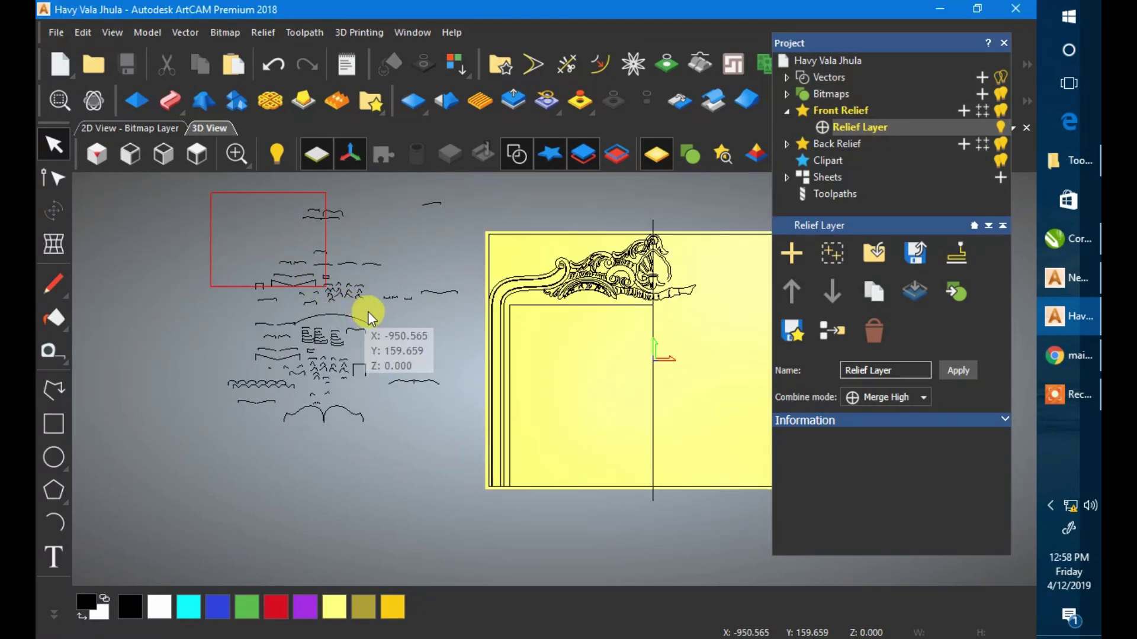
click(431, 203)
scroll(438, 269, up, 2)
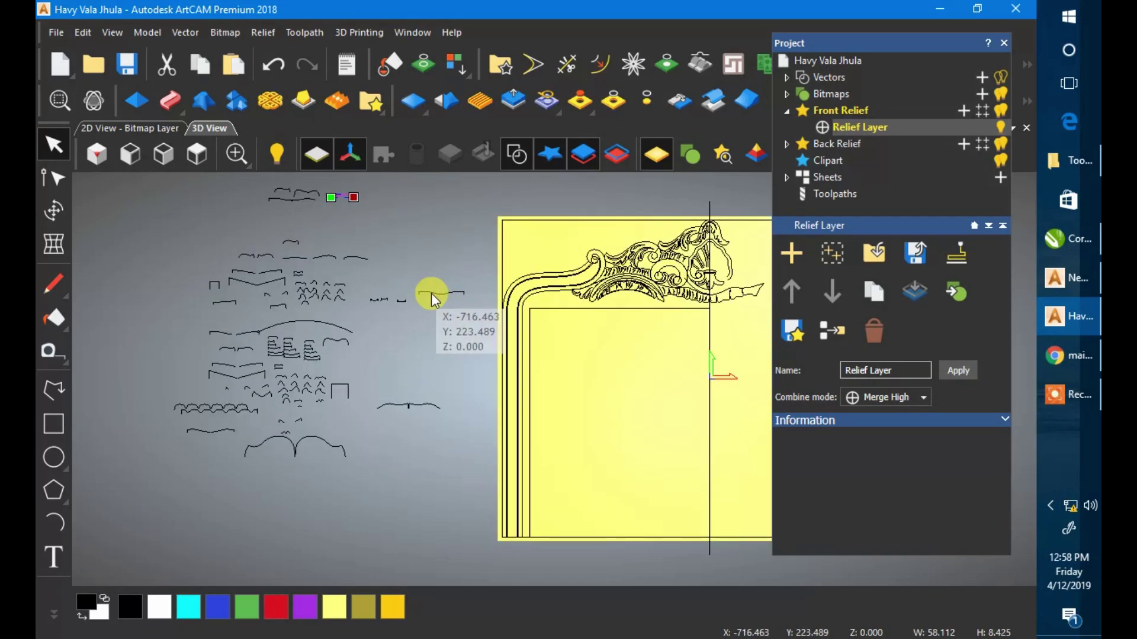
click(446, 293)
drag(446, 293, 365, 276)
click(338, 421)
click(406, 434)
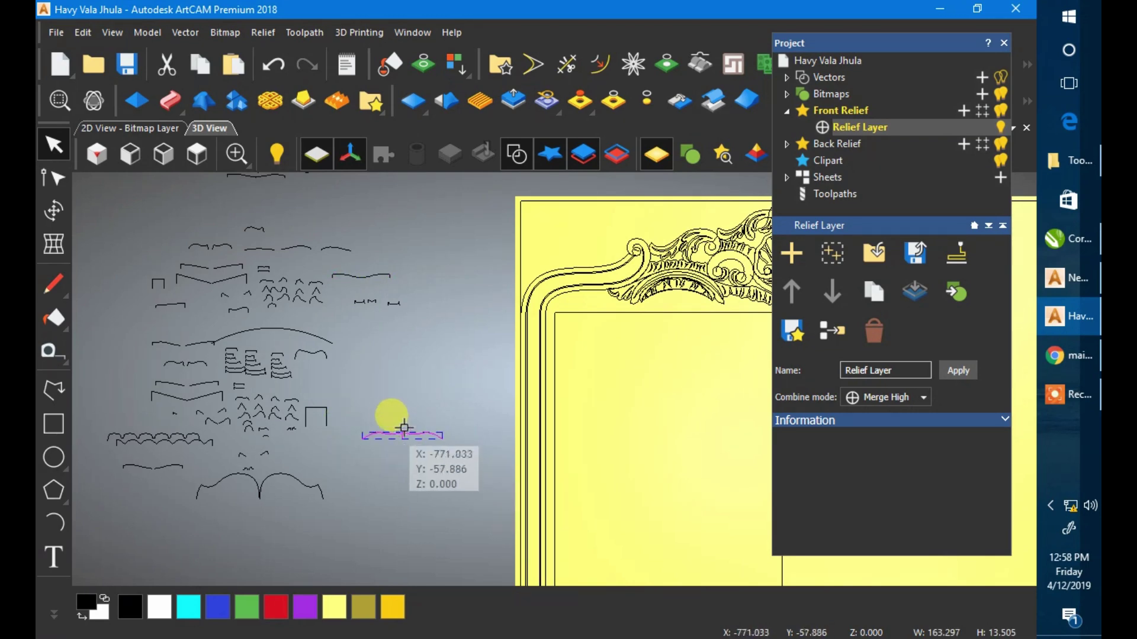
drag(388, 433, 312, 449)
scroll(343, 391, down, 2)
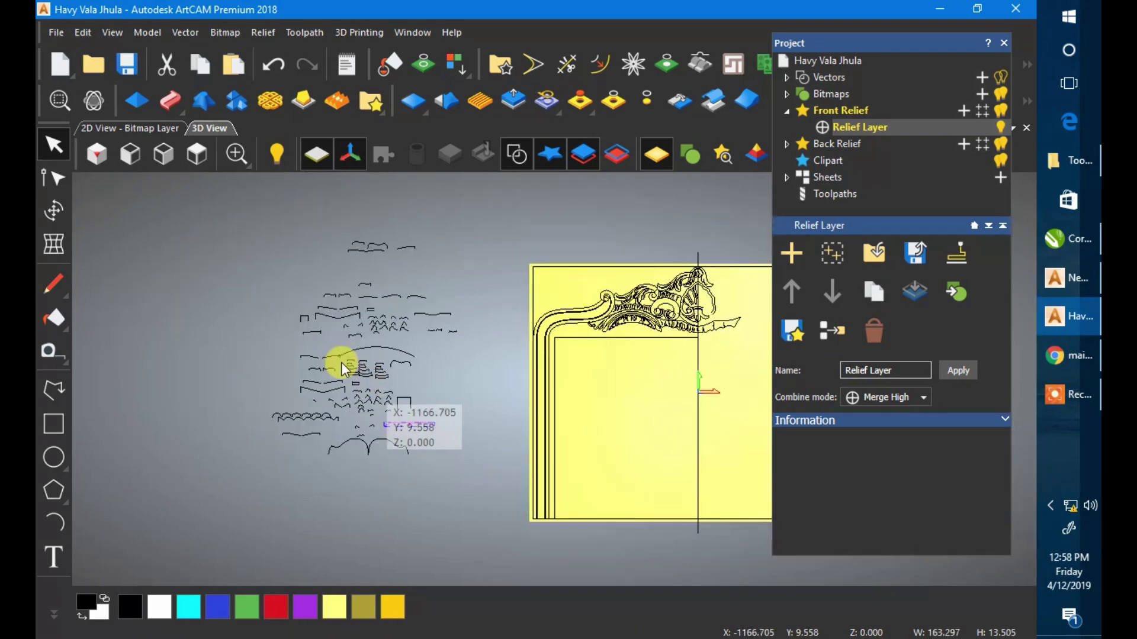
Step: Move all the profile vectors onto the panel, inside the frame opening below the carving, and save the model
drag(253, 241, 499, 516)
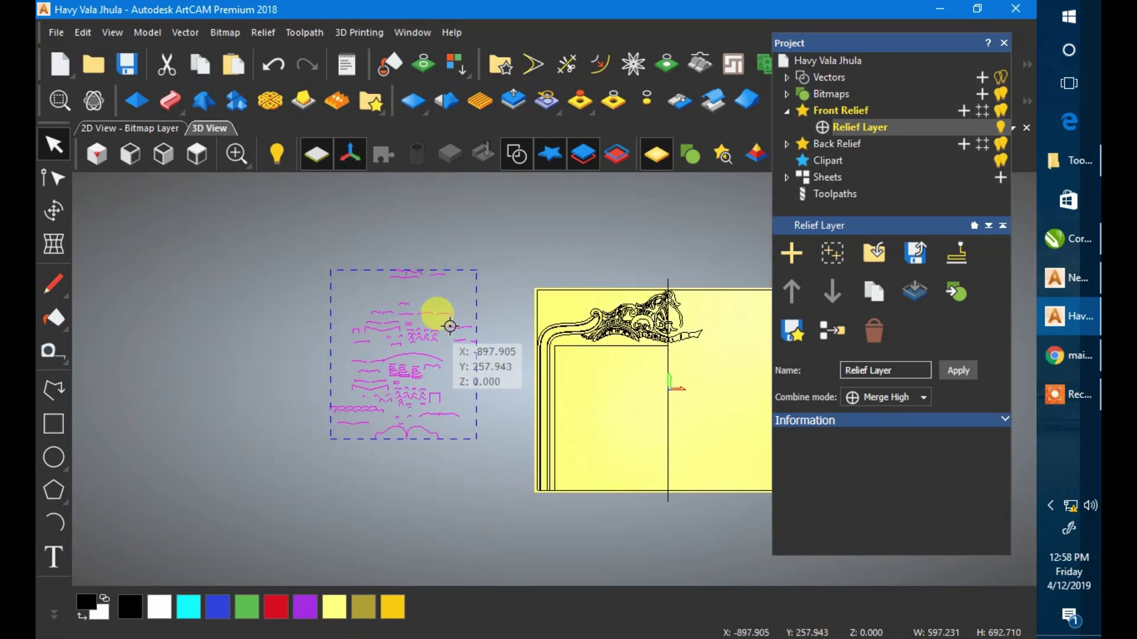
drag(451, 337, 642, 439)
drag(599, 361, 635, 397)
scroll(558, 380, down, 2)
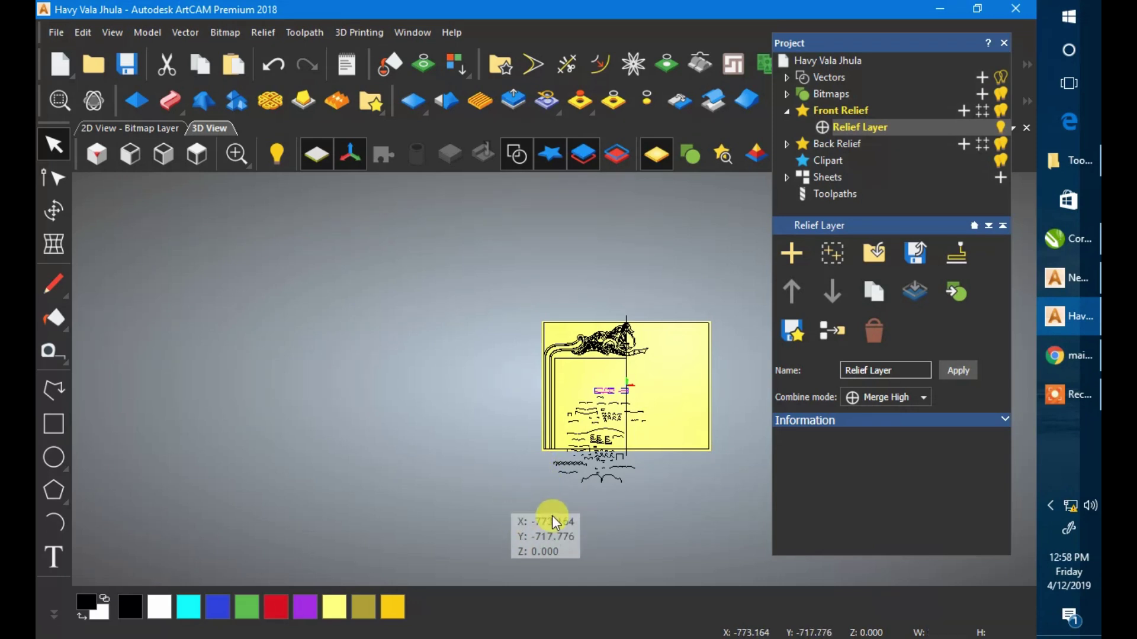
drag(513, 516, 628, 362)
scroll(617, 404, up, 2)
click(437, 375)
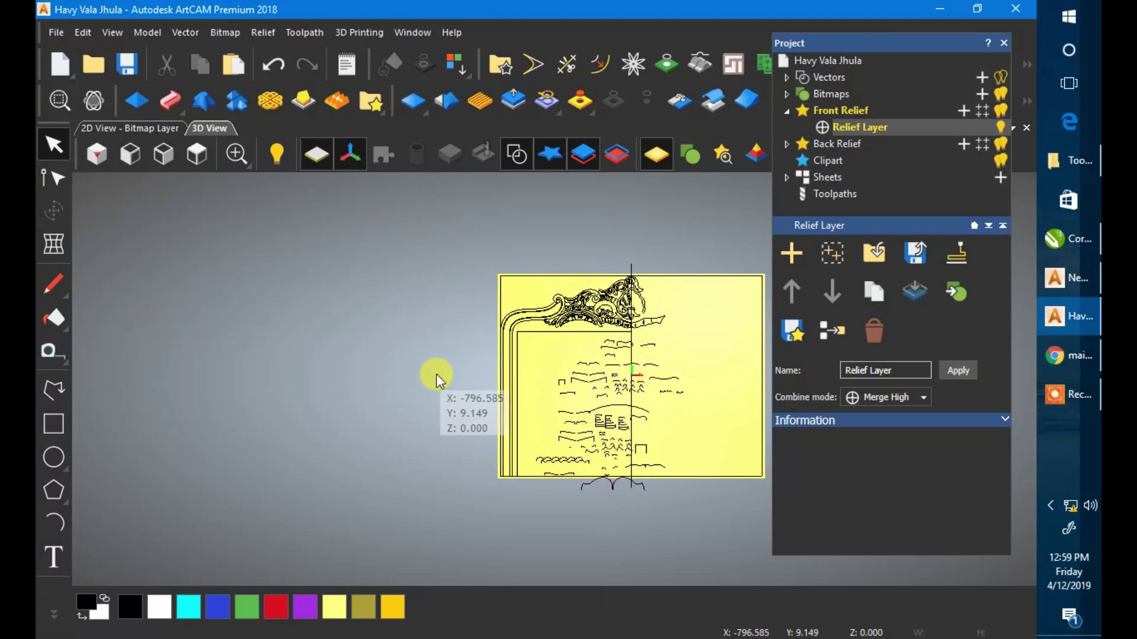
key(ctrl+s)
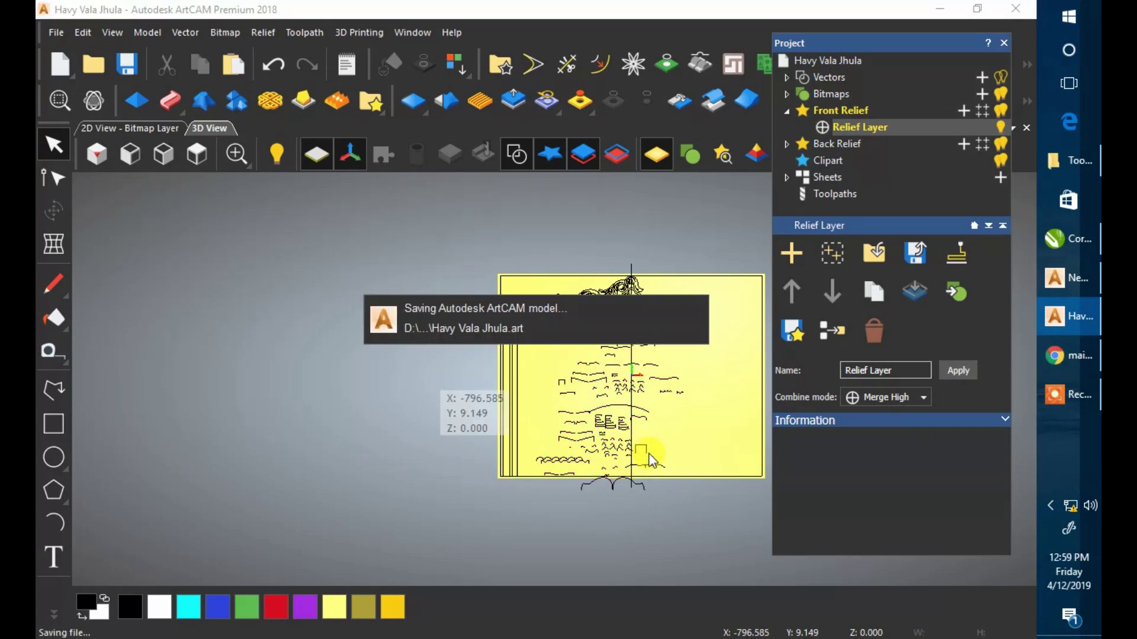
scroll(650, 460, up, 1)
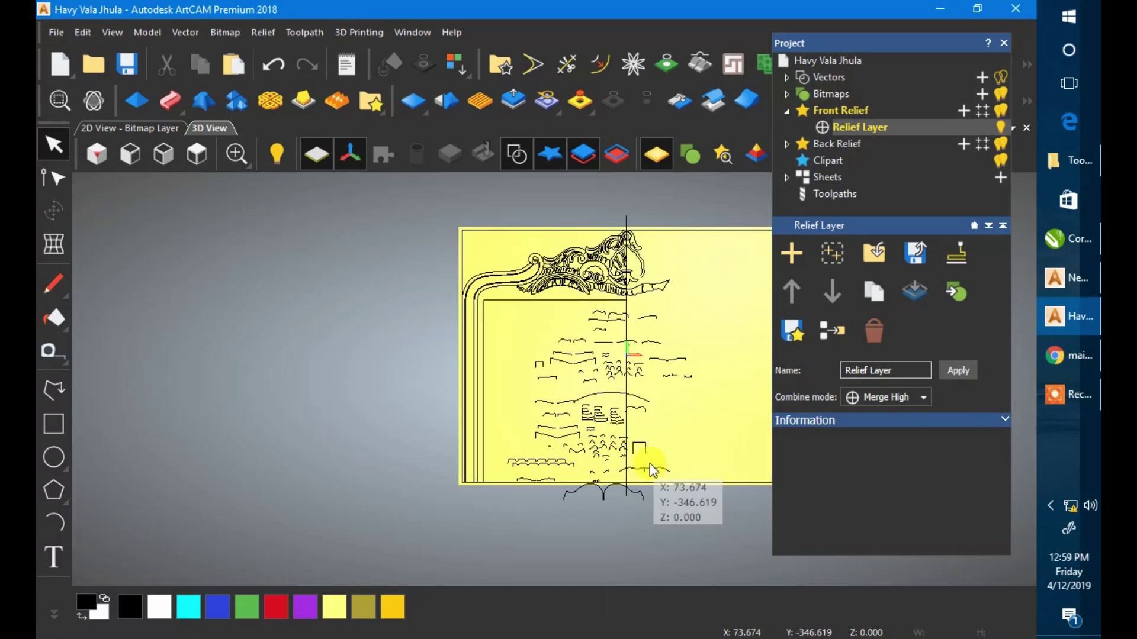
key(ctrl+s)
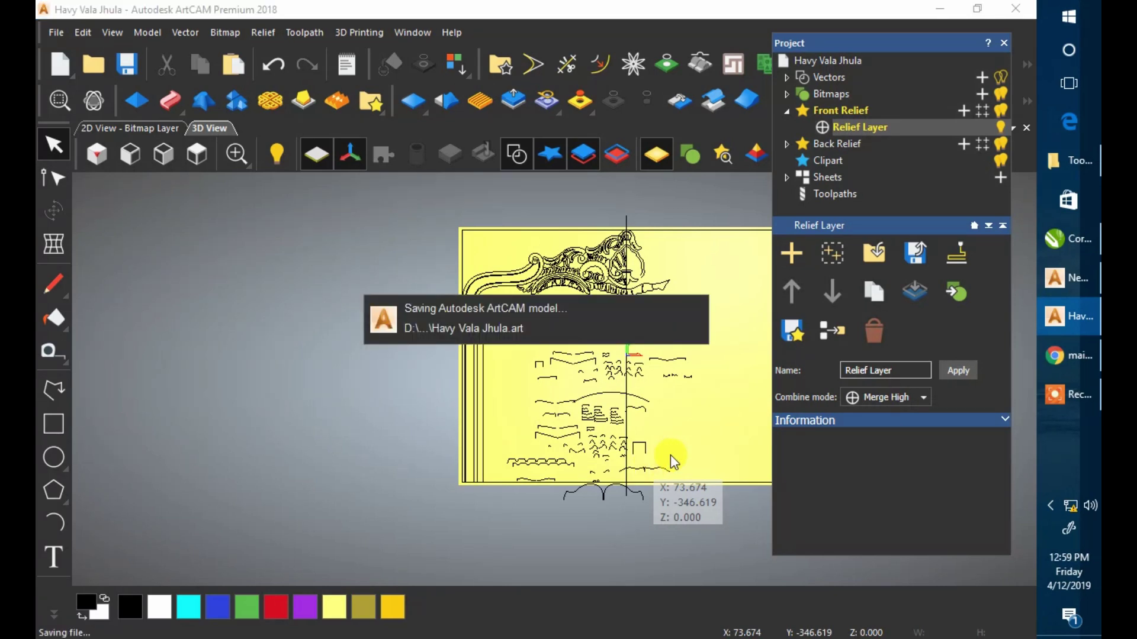
Step: Delete the rectangular border vector that runs just inside the panel's edge
scroll(458, 483, up, 2)
scroll(492, 485, up, 3)
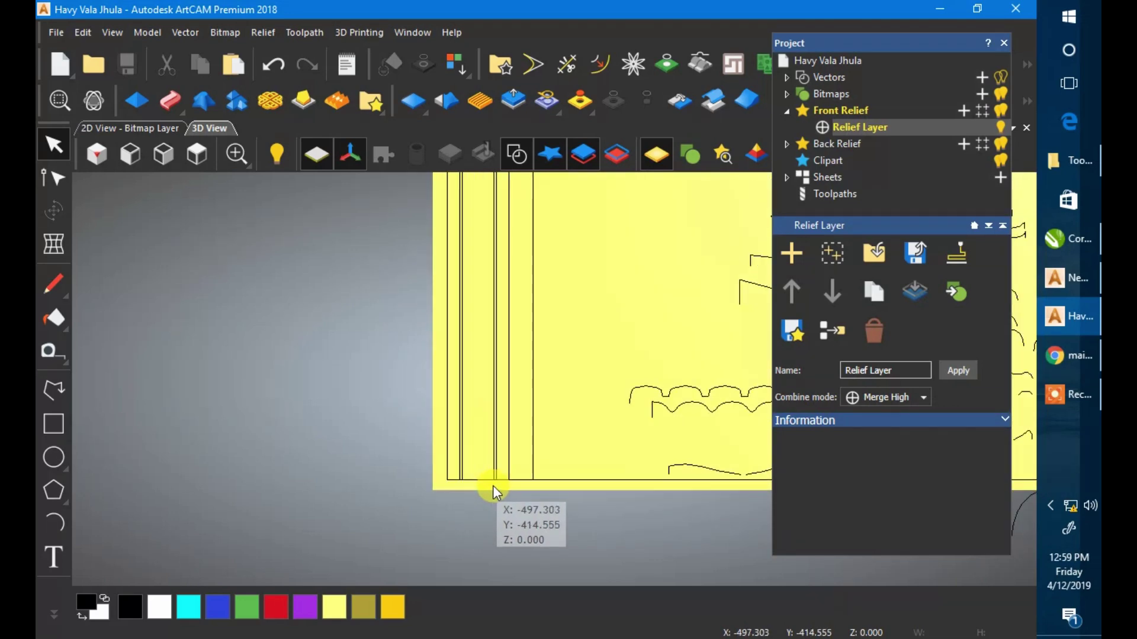
scroll(465, 481, up, 2)
scroll(503, 488, down, 3)
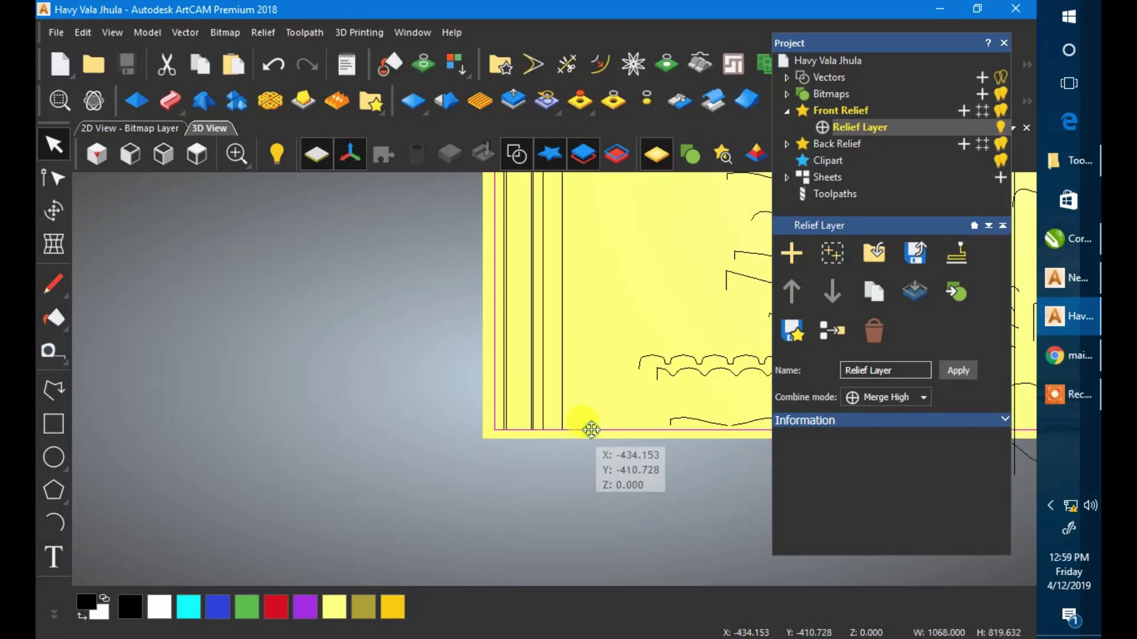
scroll(579, 432, down, 3)
scroll(520, 443, down, 2)
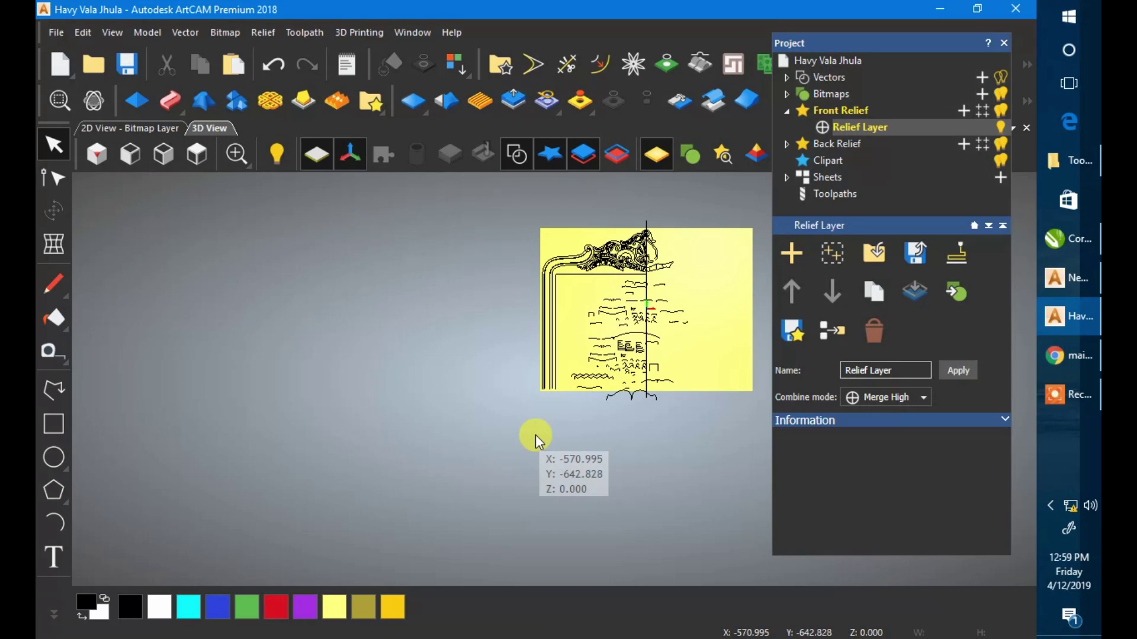
Step: Switch to Havy Vala Jhula.cdr in CorelDRAW and try a rectangle about 11.3 by 23.3 inches inside the frame opening
click(1062, 240)
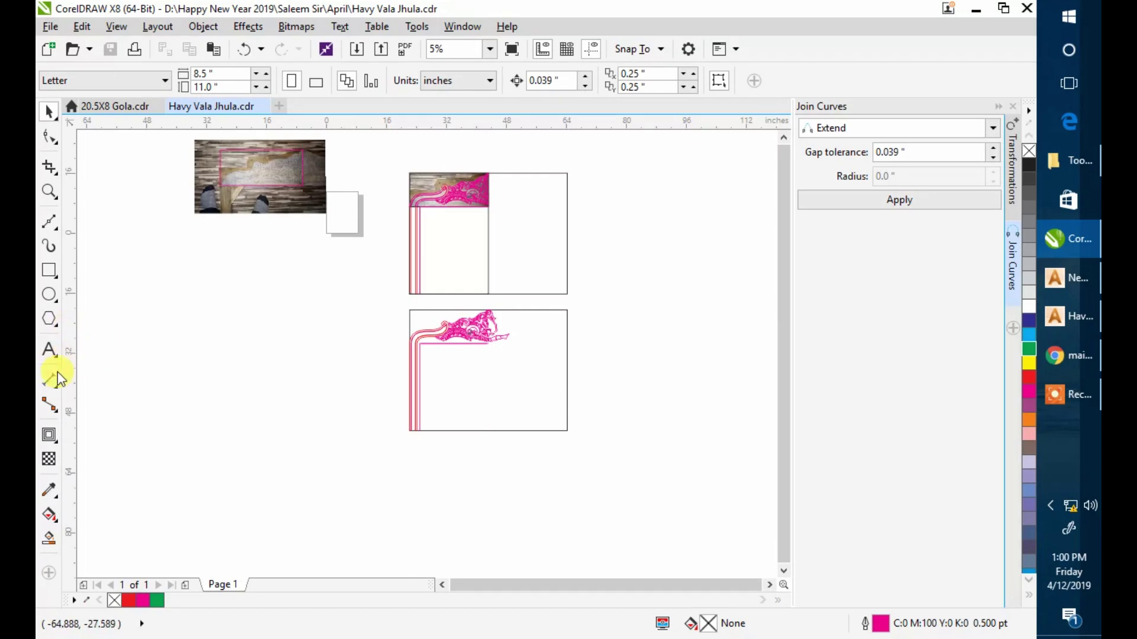
click(50, 379)
scroll(388, 435, up, 3)
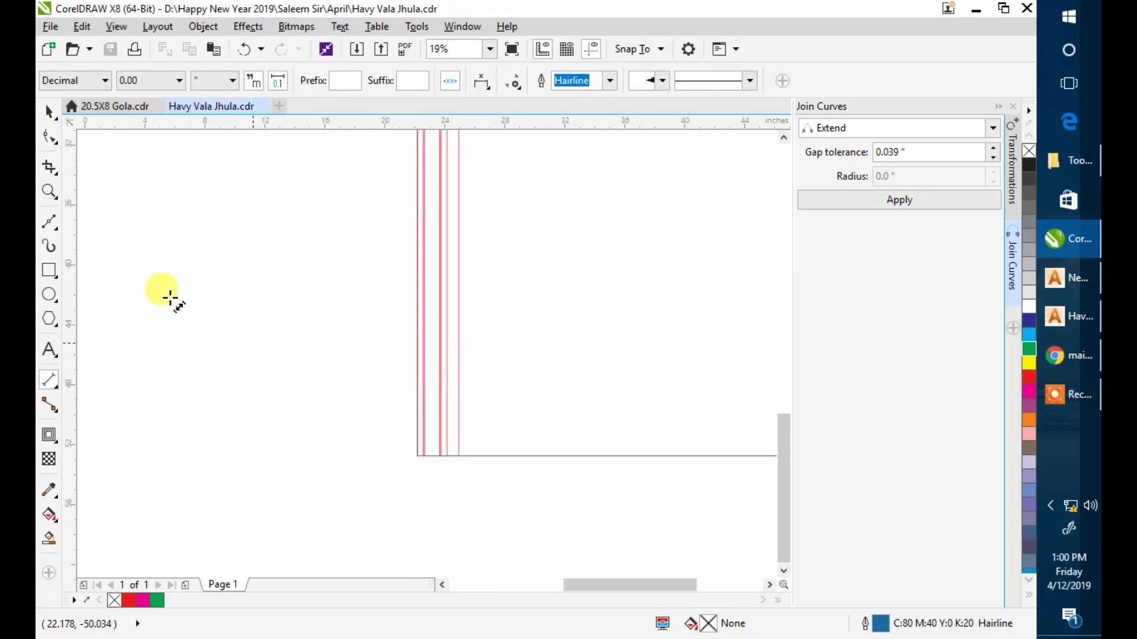
click(49, 135)
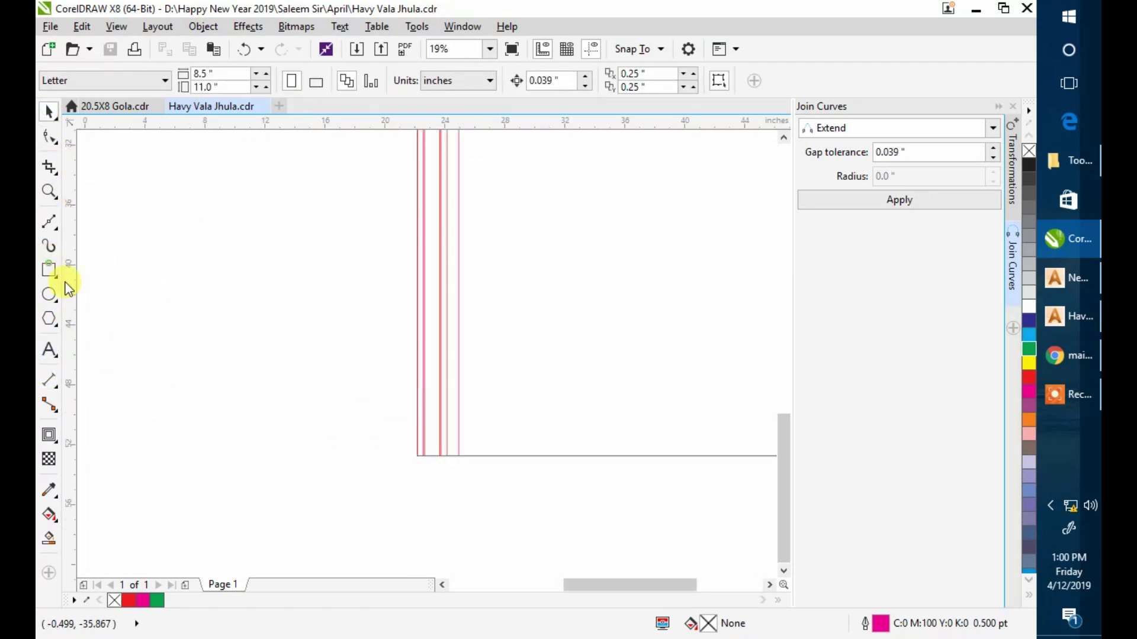
click(49, 270)
scroll(428, 312, down, 2)
drag(415, 253, 500, 426)
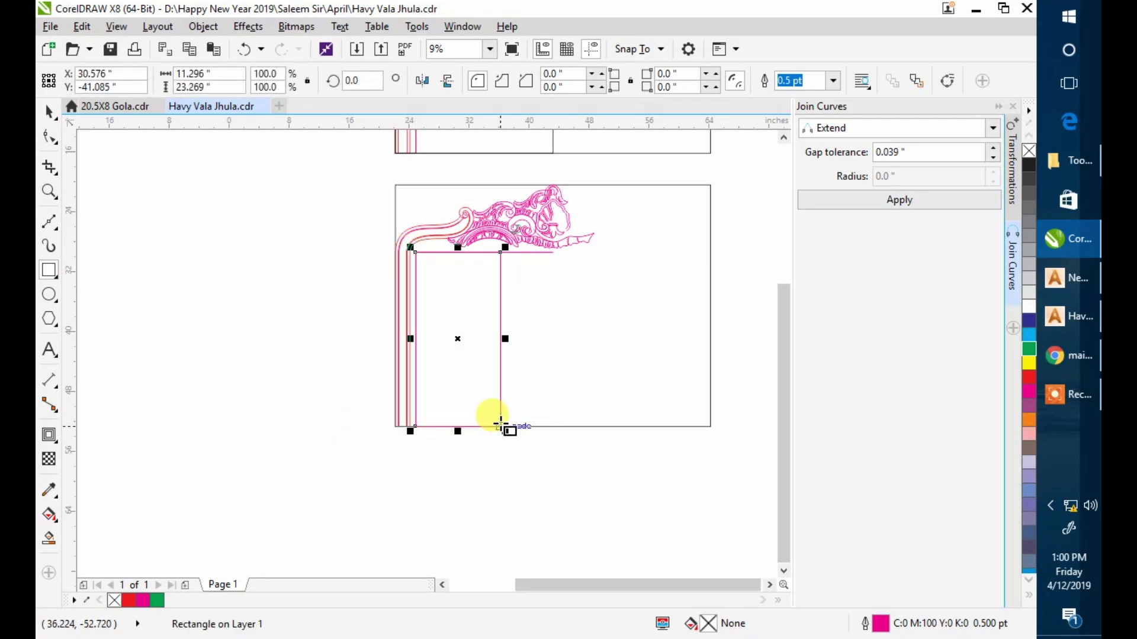
key(Delete)
key(space)
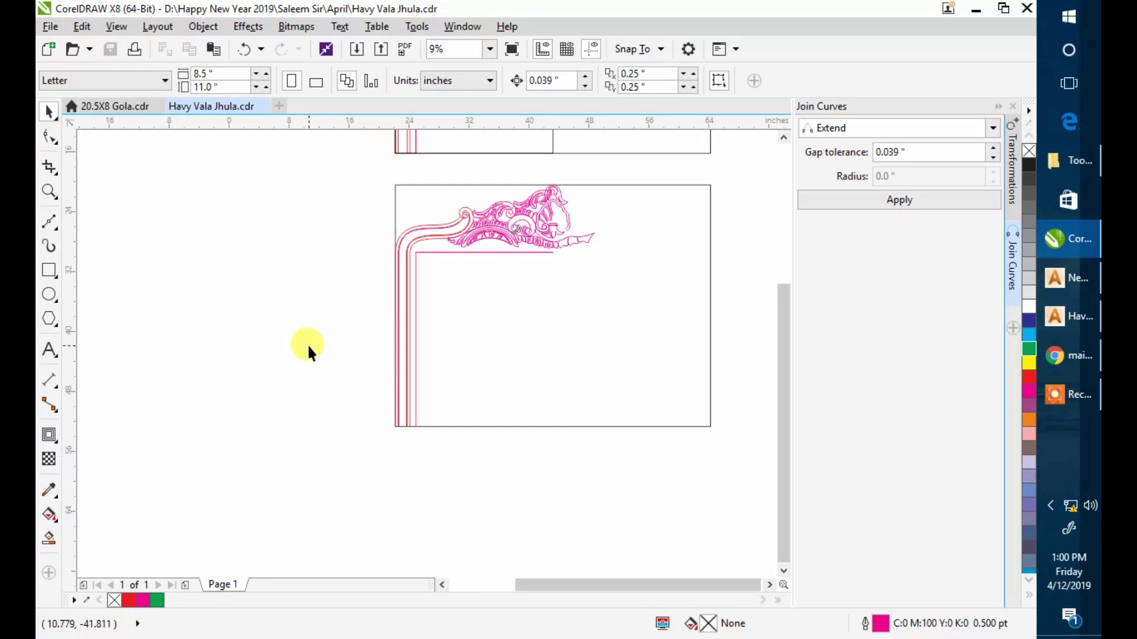
Step: Switch back to the Havy Vala Jhula model in ArtCAM and save it
click(1074, 318)
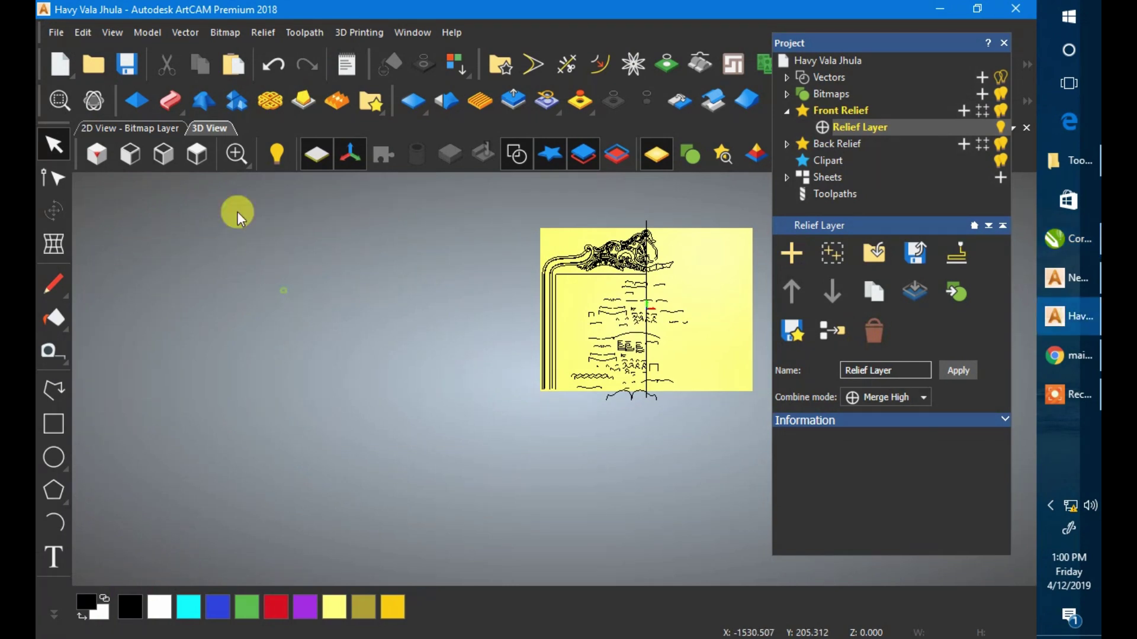
click(197, 154)
click(127, 64)
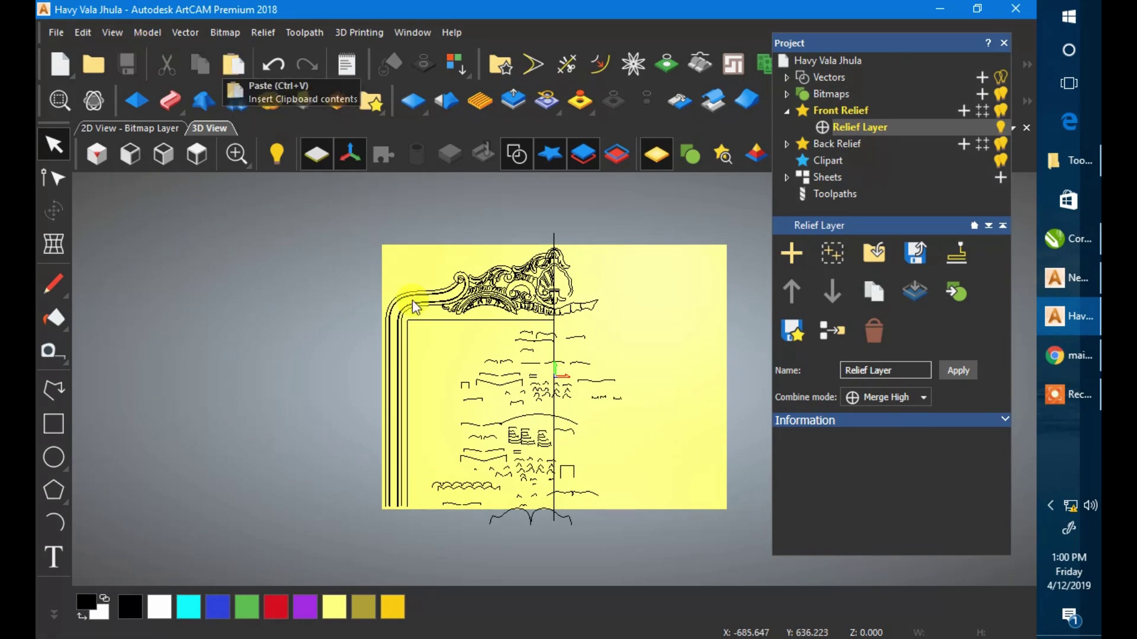
Step: Start a Two Rail Sweep using the two outermost curves of the frame's left moulding as first and second drive rails
scroll(393, 513, up, 5)
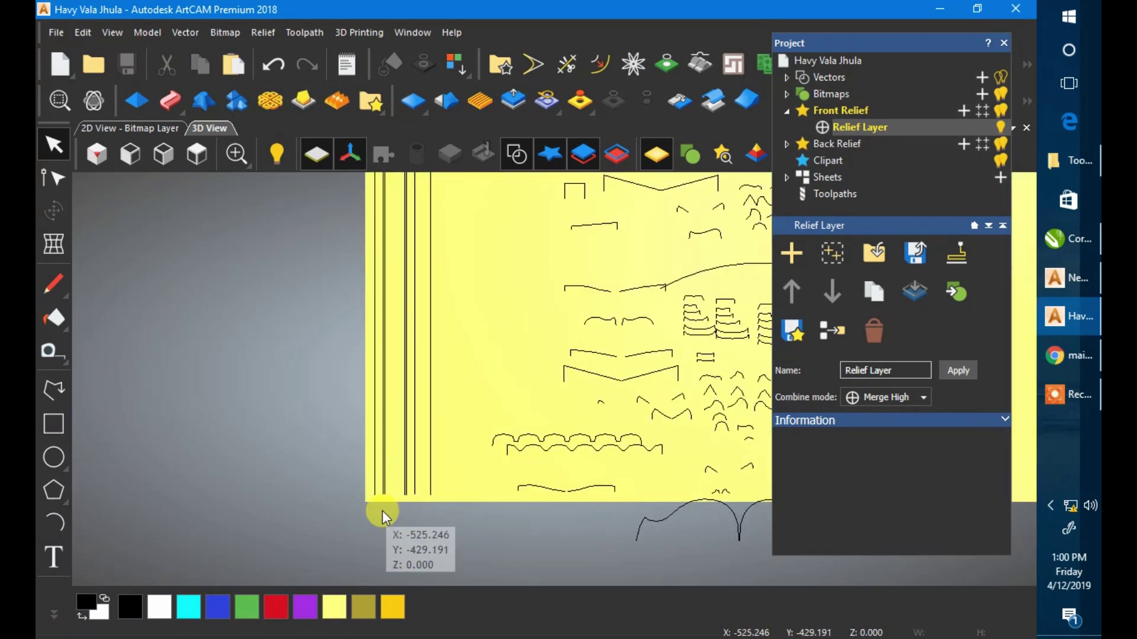
click(386, 467)
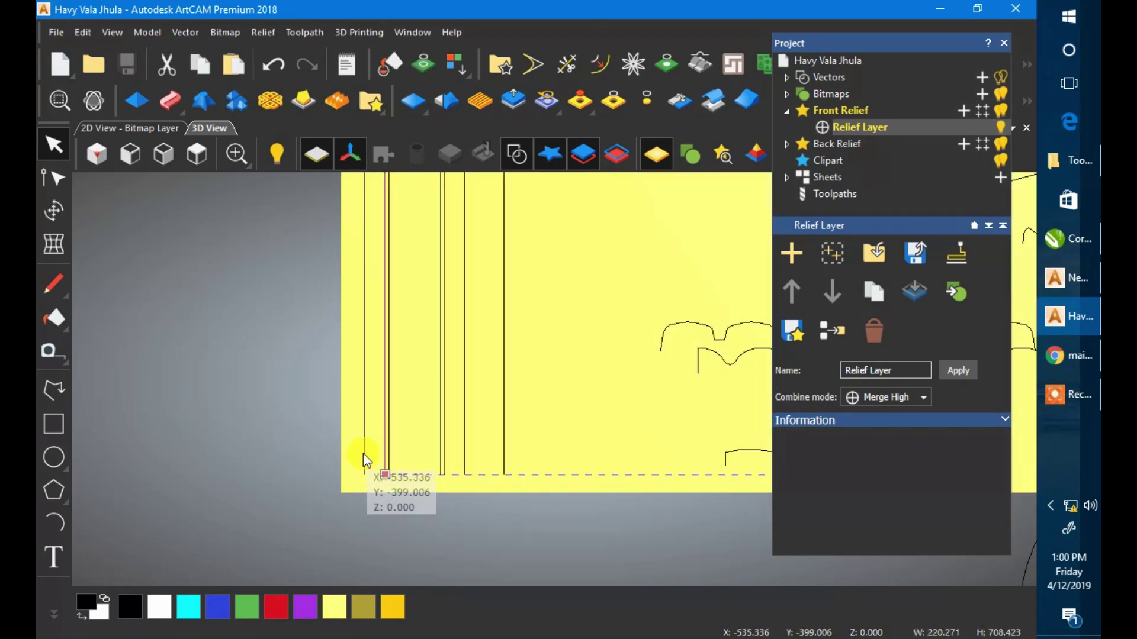
scroll(366, 460, down, 5)
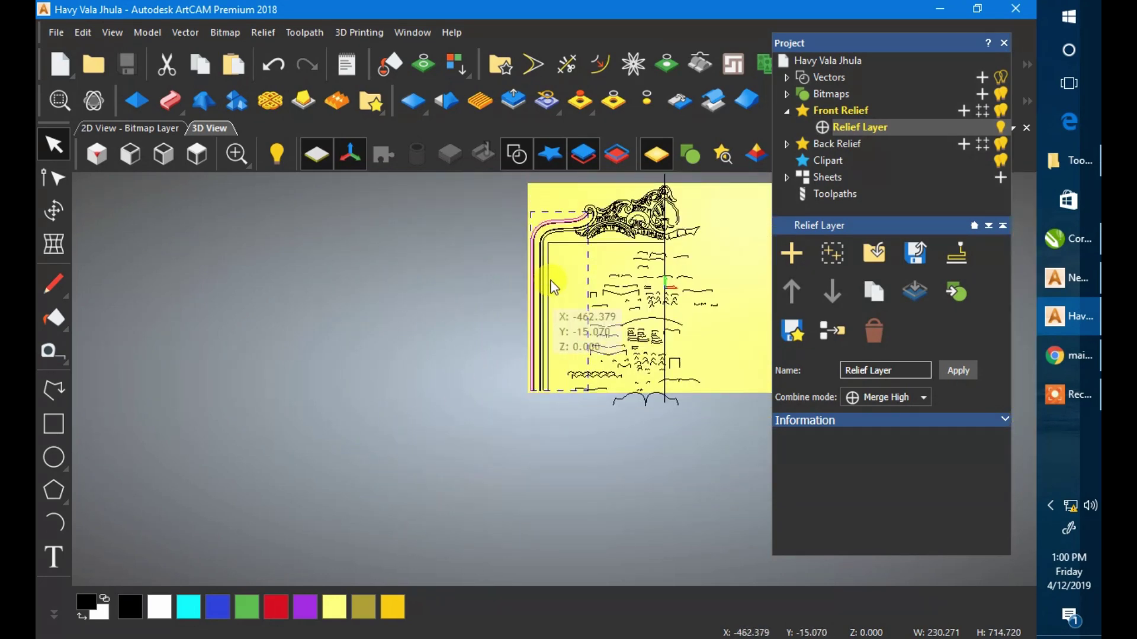
scroll(592, 210, up, 3)
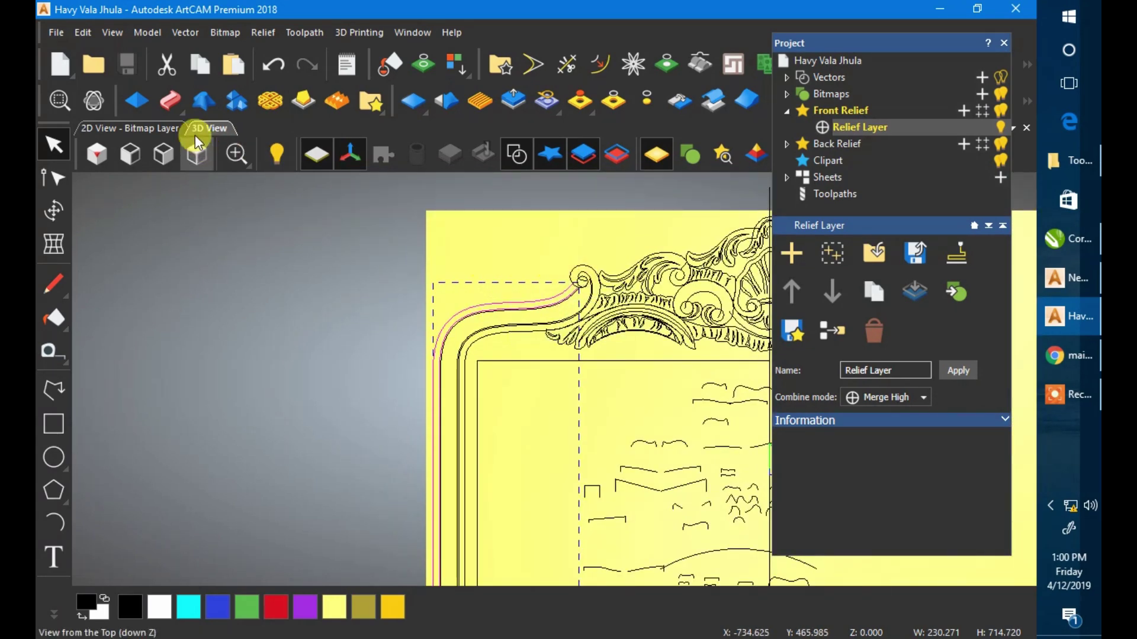
scroll(349, 328, down, 2)
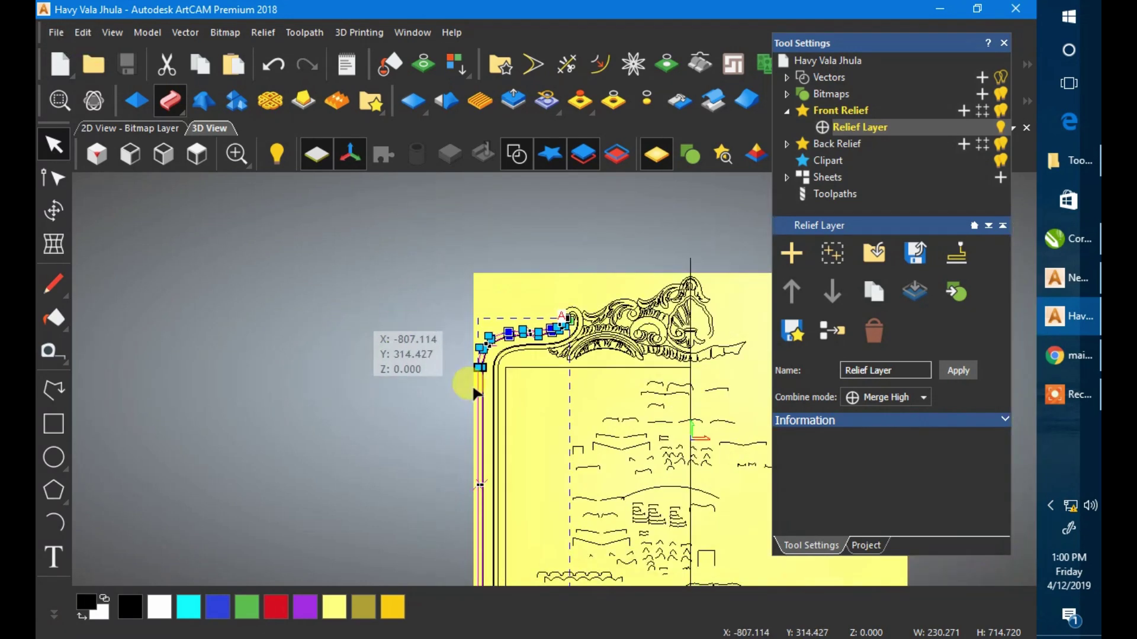
scroll(669, 464, up, 2)
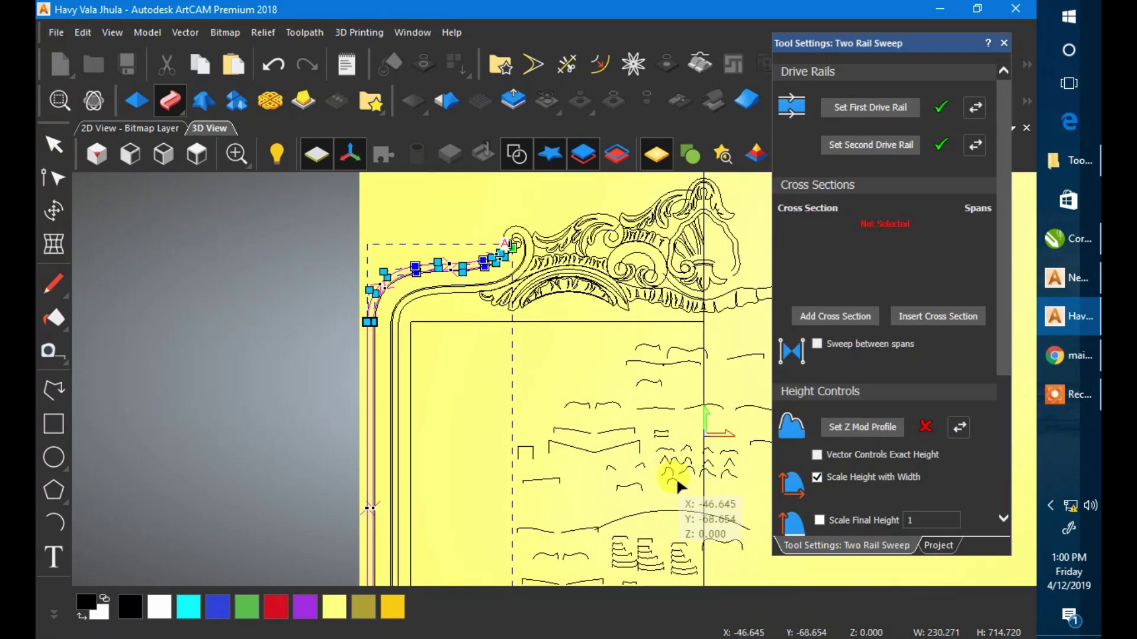
Step: Add the small profile vector near the bottom of the lower profile set as the sweep's cross section
scroll(677, 474, up, 2)
scroll(630, 337, down, 3)
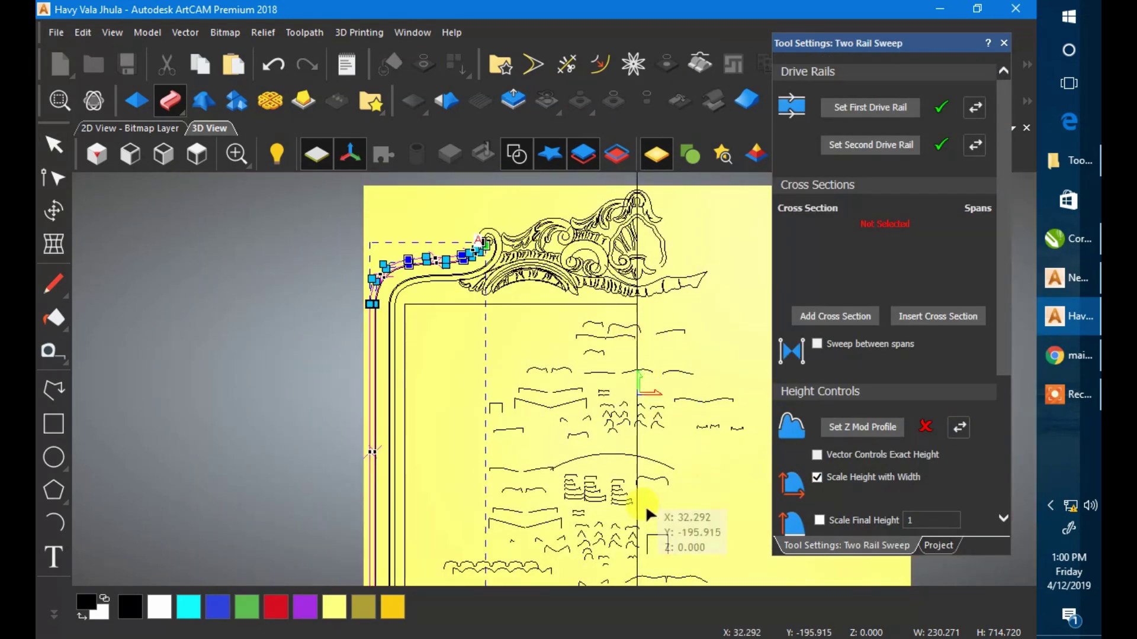
scroll(605, 577, up, 2)
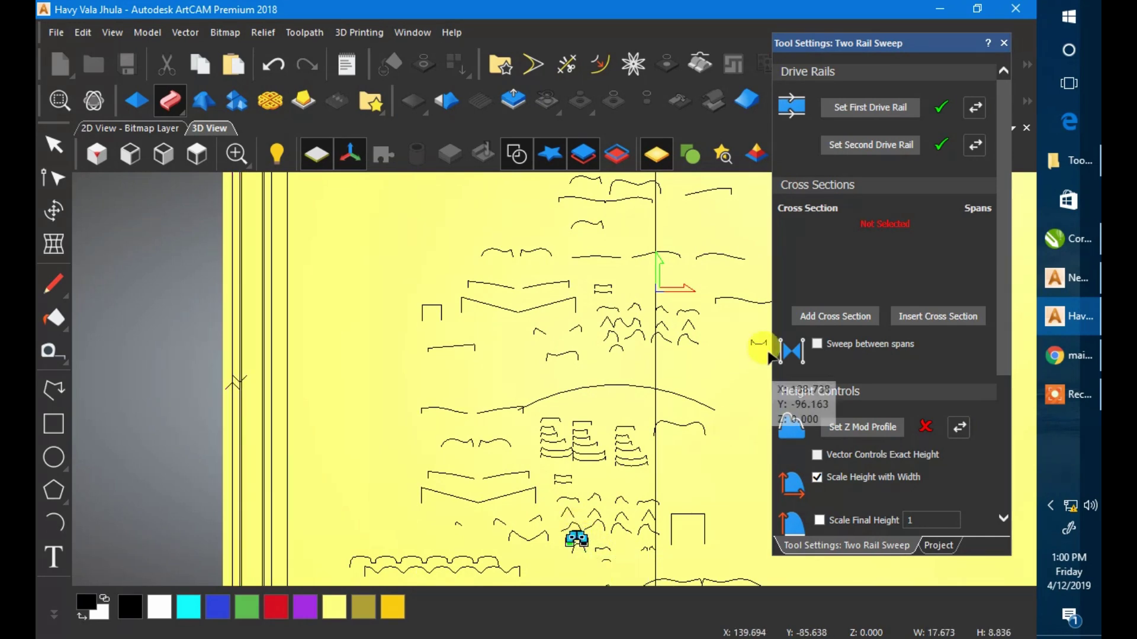
click(810, 330)
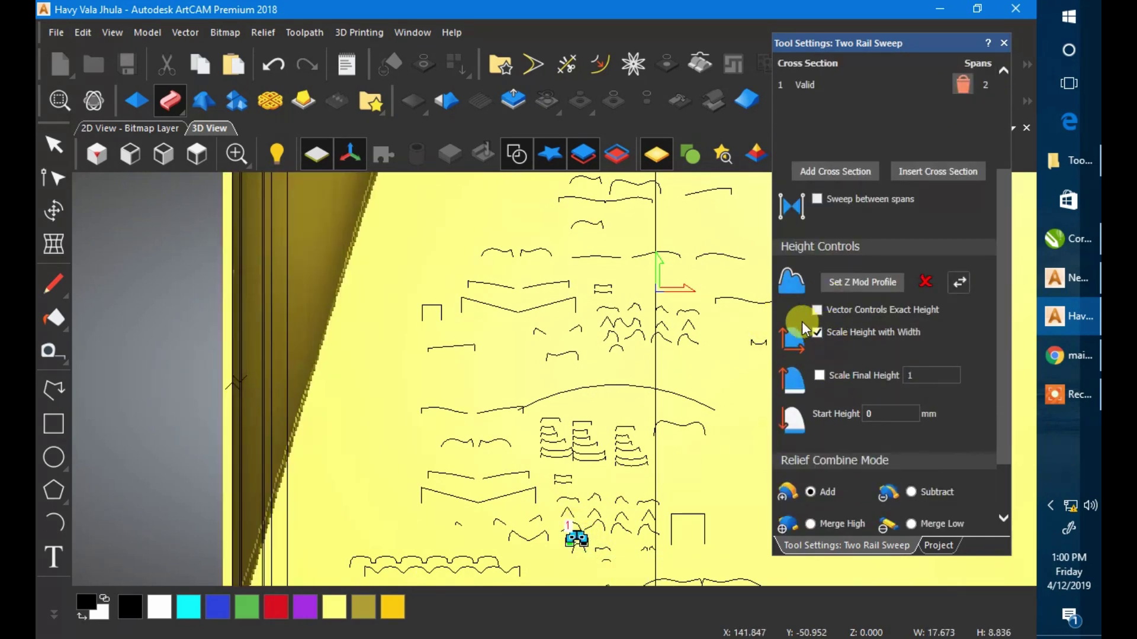
Step: Reverse the direction of the second drive rail for the outer moulding sweep
scroll(432, 445, down, 5)
scroll(951, 189, up, 3)
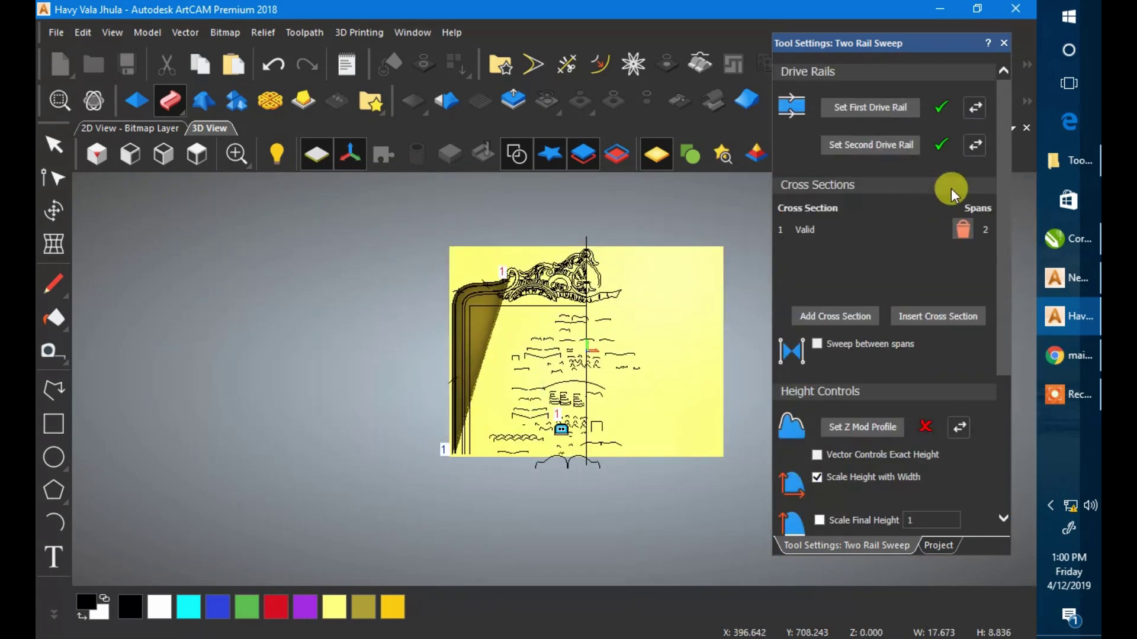
click(965, 144)
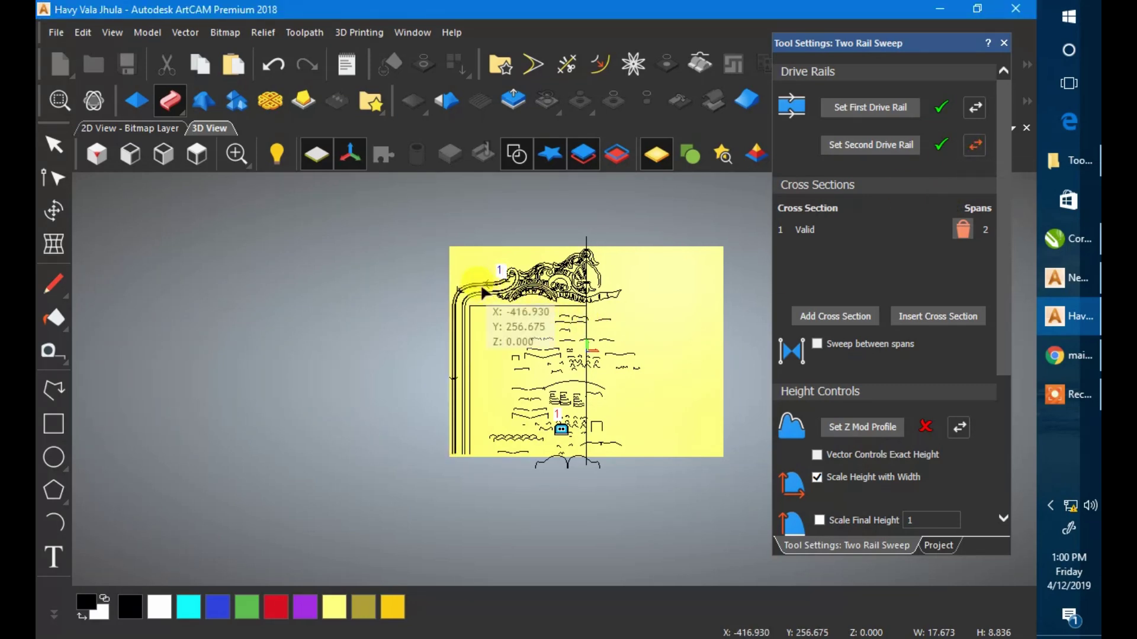
scroll(484, 283, up, 4)
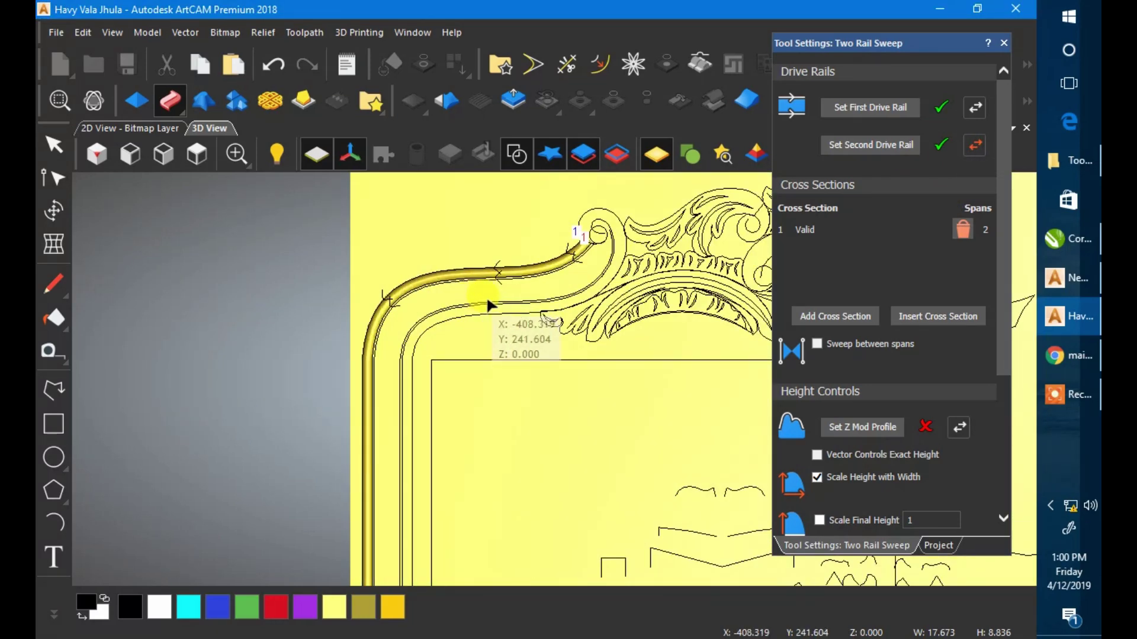
Step: Scale the final height to 7 instead of scaling height with width, and apply the outer sweep in Merge High mode
scroll(851, 279, down, 3)
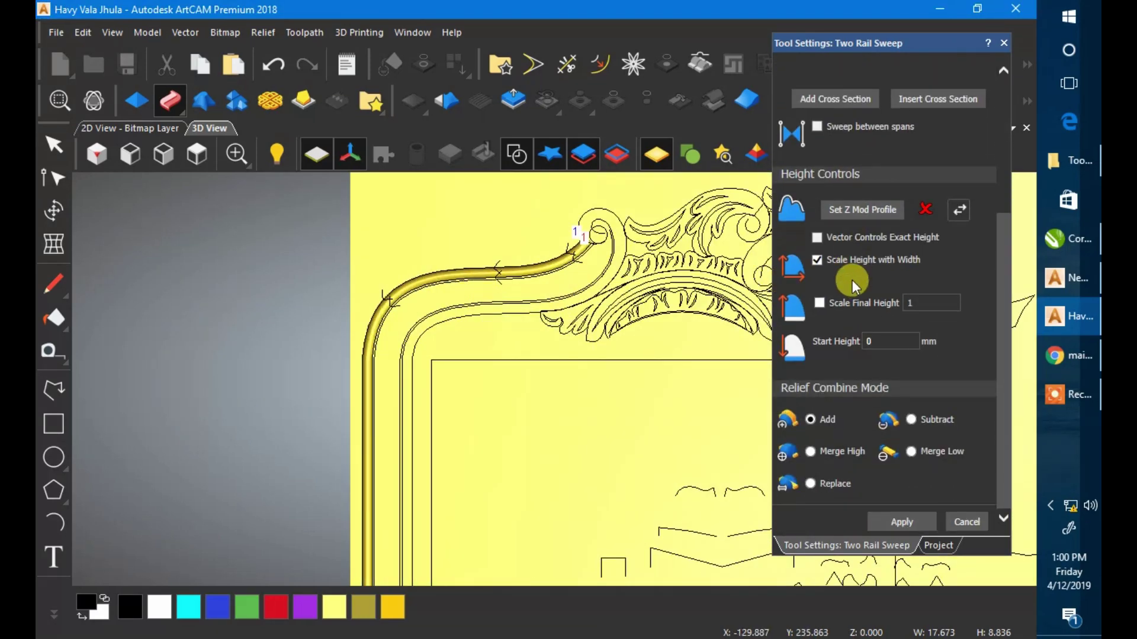
click(819, 302)
click(817, 260)
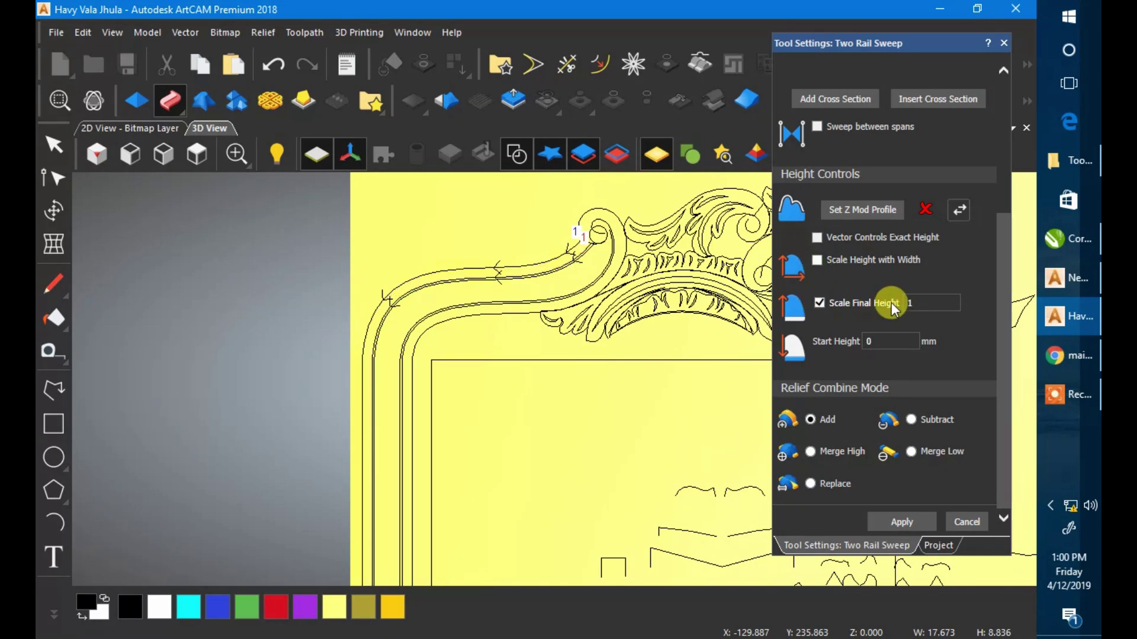
click(917, 303)
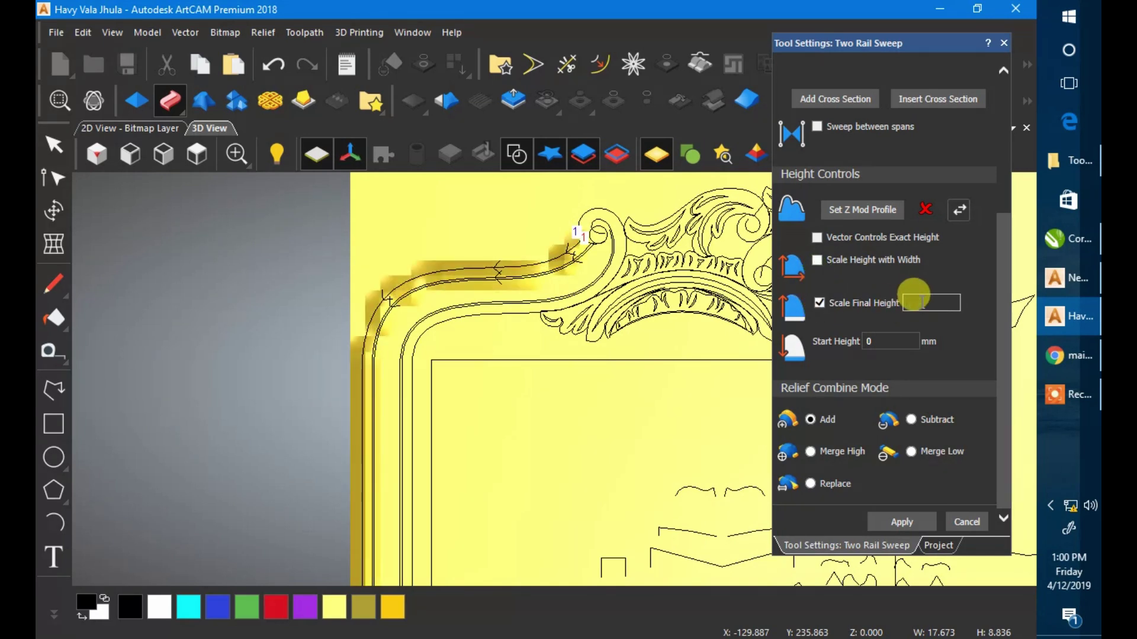
text(7)
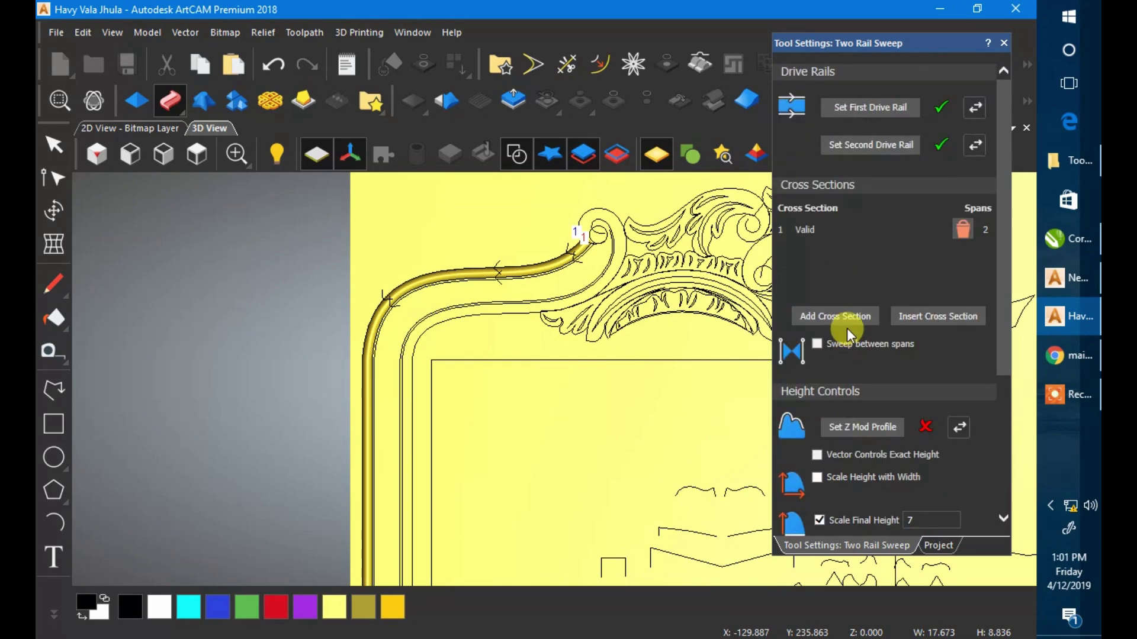
click(902, 521)
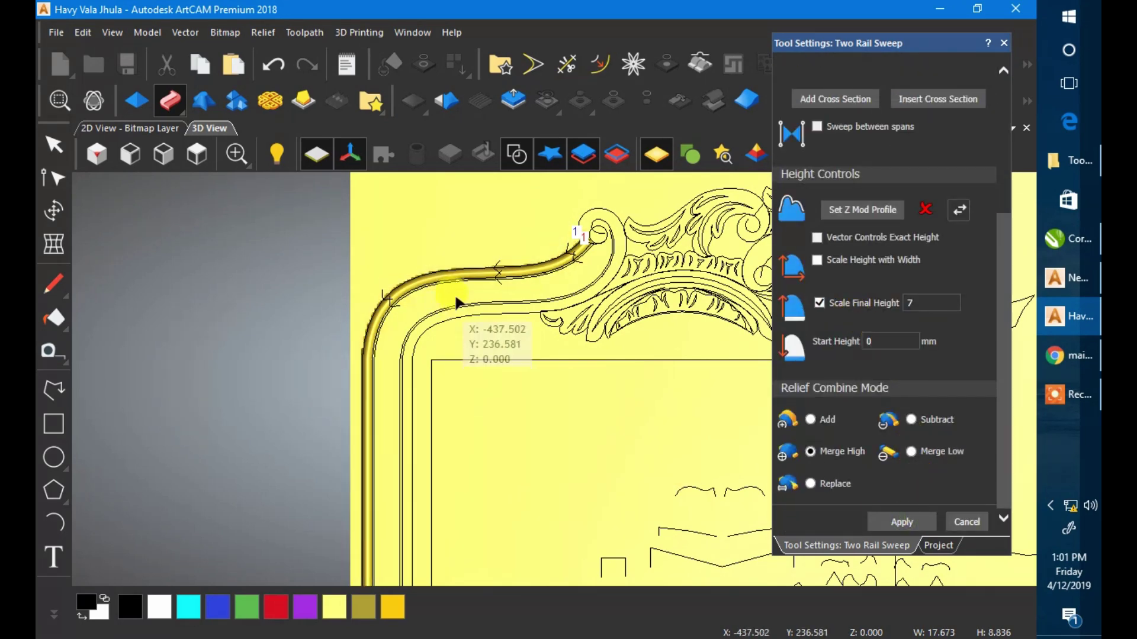
Step: Set the two innermost curves of the left moulding as the drive rails, keeping the same cross section
scroll(428, 369, down, 2)
scroll(432, 381, up, 2)
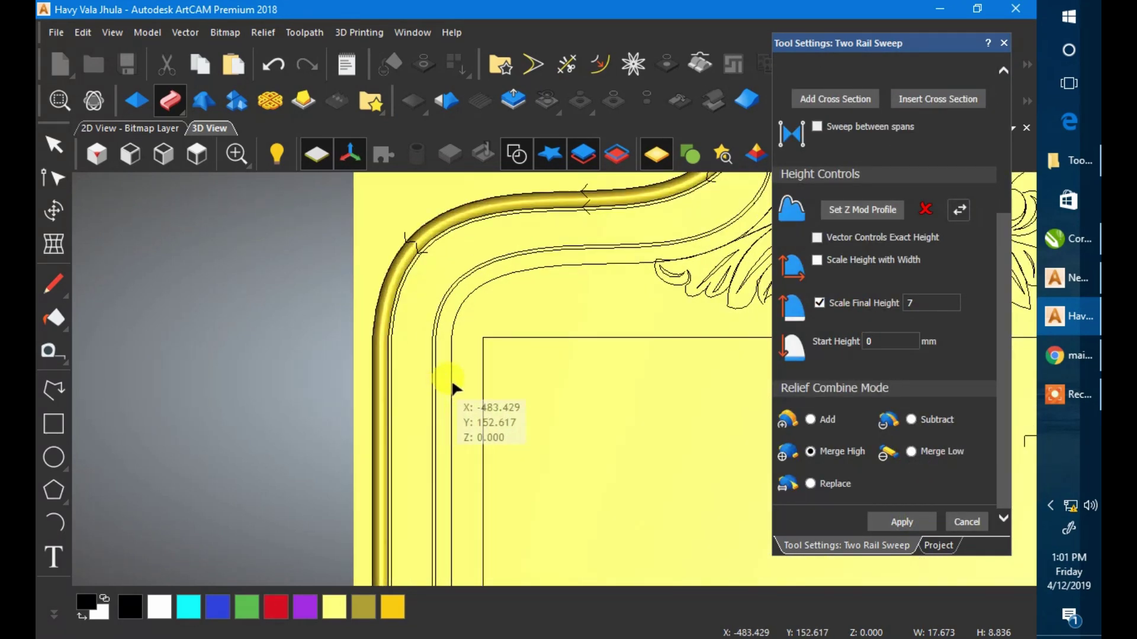
click(451, 390)
scroll(440, 390, up, 2)
shift+click(432, 365)
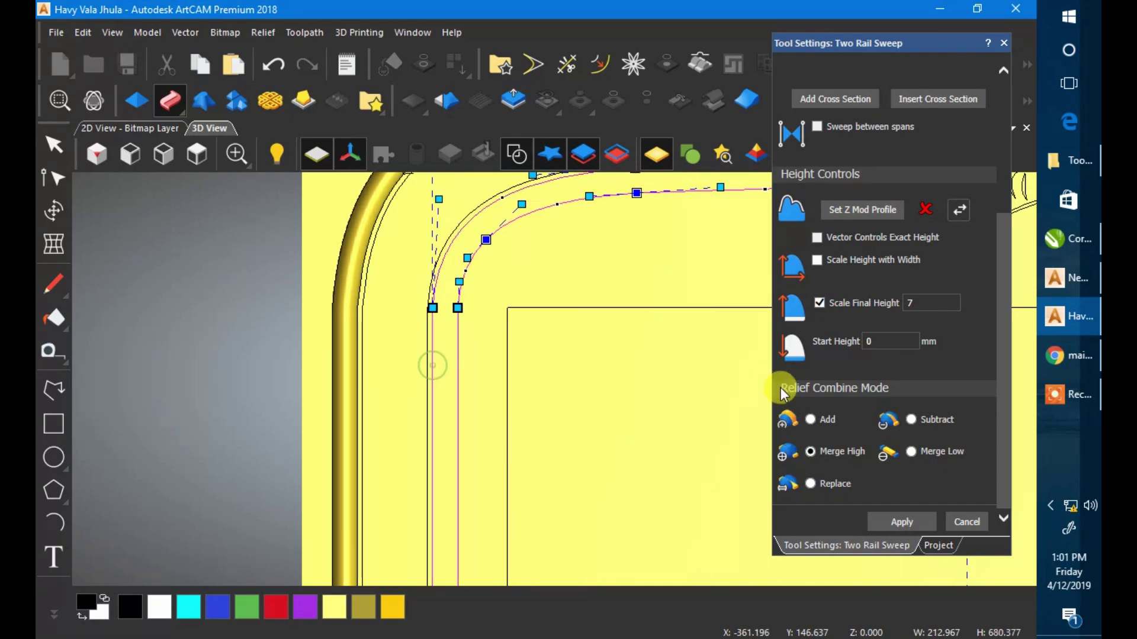
scroll(856, 317, up, 3)
click(882, 104)
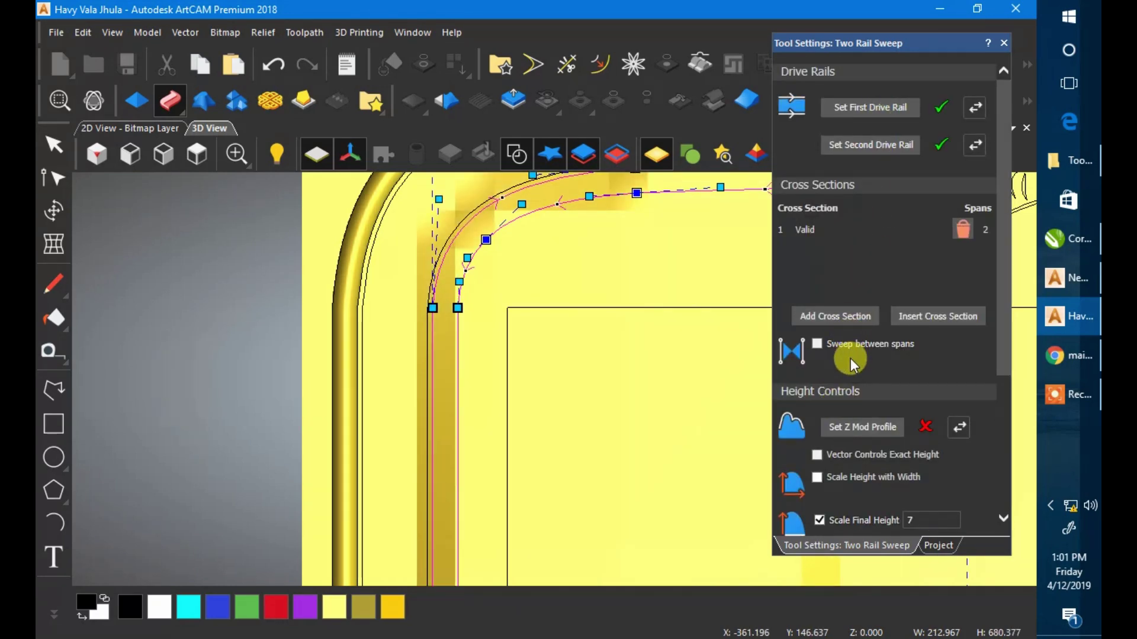
Step: Reverse the second drive rail of the inner moulding sweep, apply it in Merge High mode and close the sweep settings
scroll(853, 373, down, 2)
scroll(668, 382, down, 2)
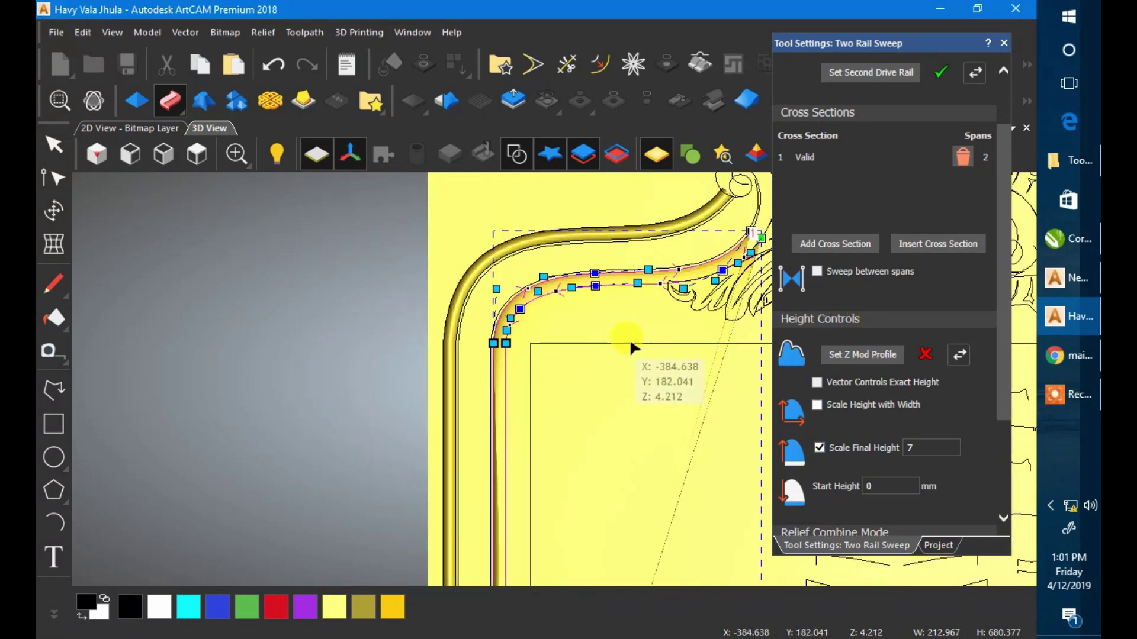
click(974, 83)
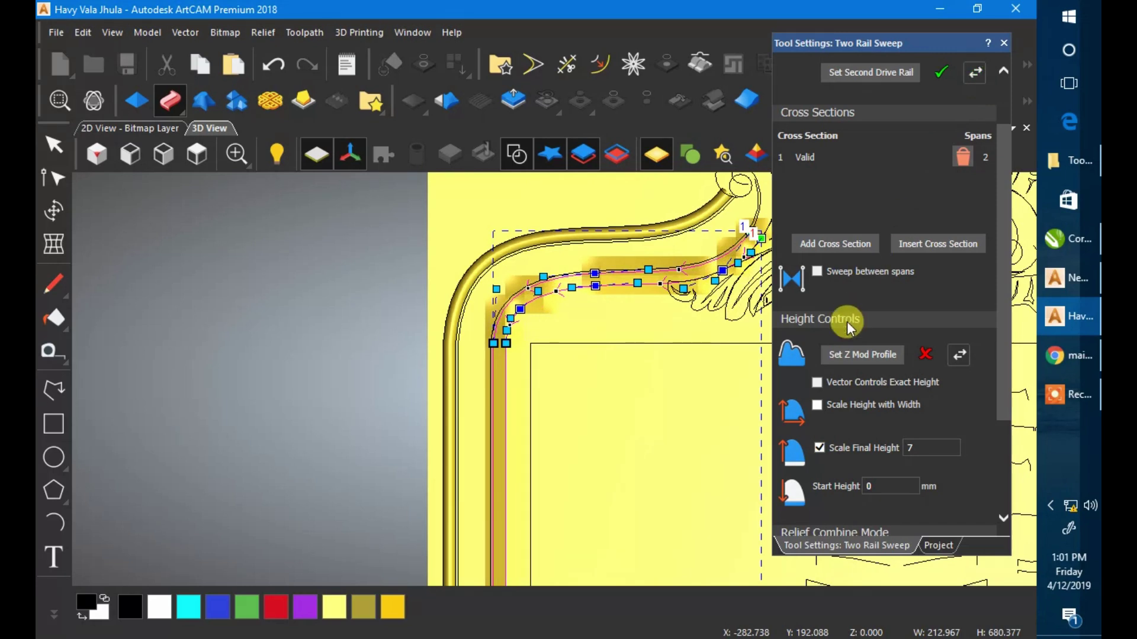
scroll(850, 356, up, 5)
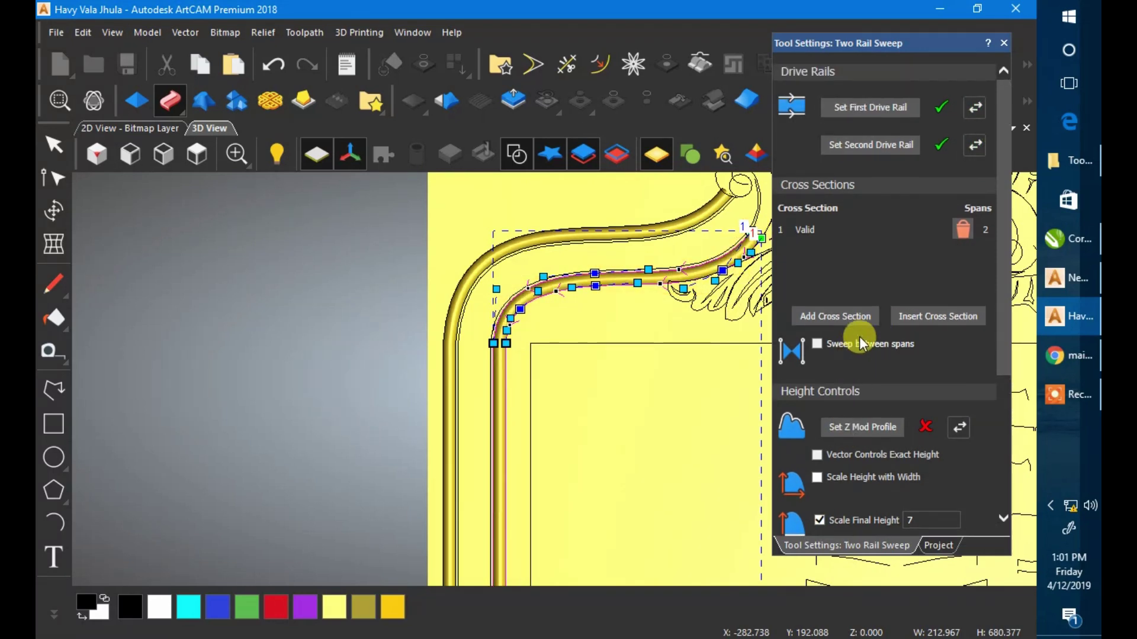
scroll(871, 333, down, 5)
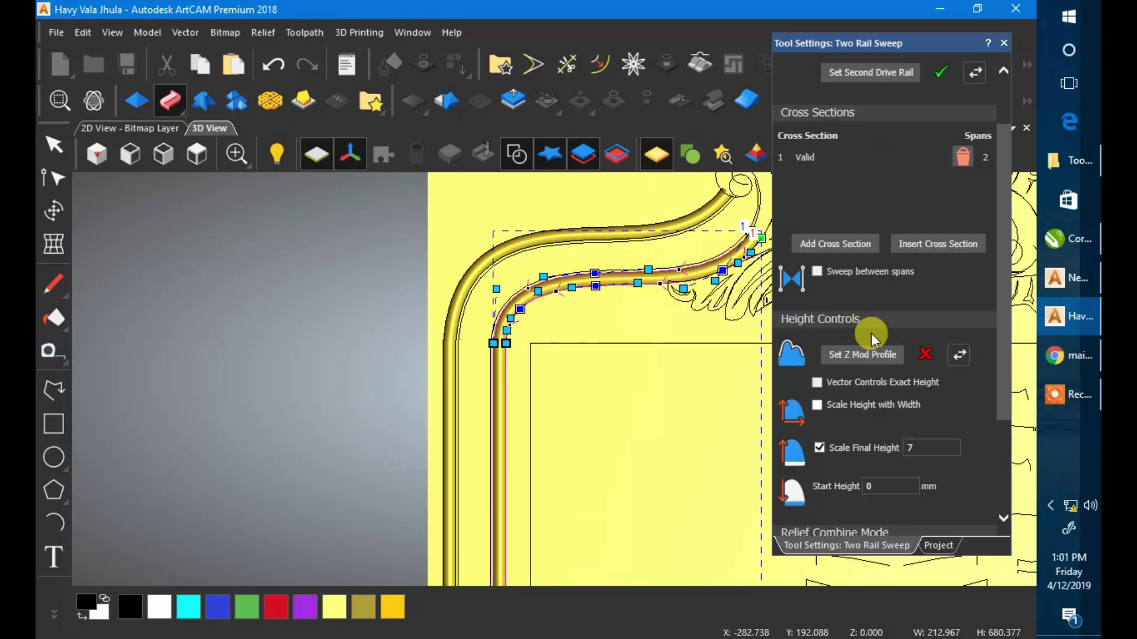
scroll(871, 333, down, 3)
click(917, 524)
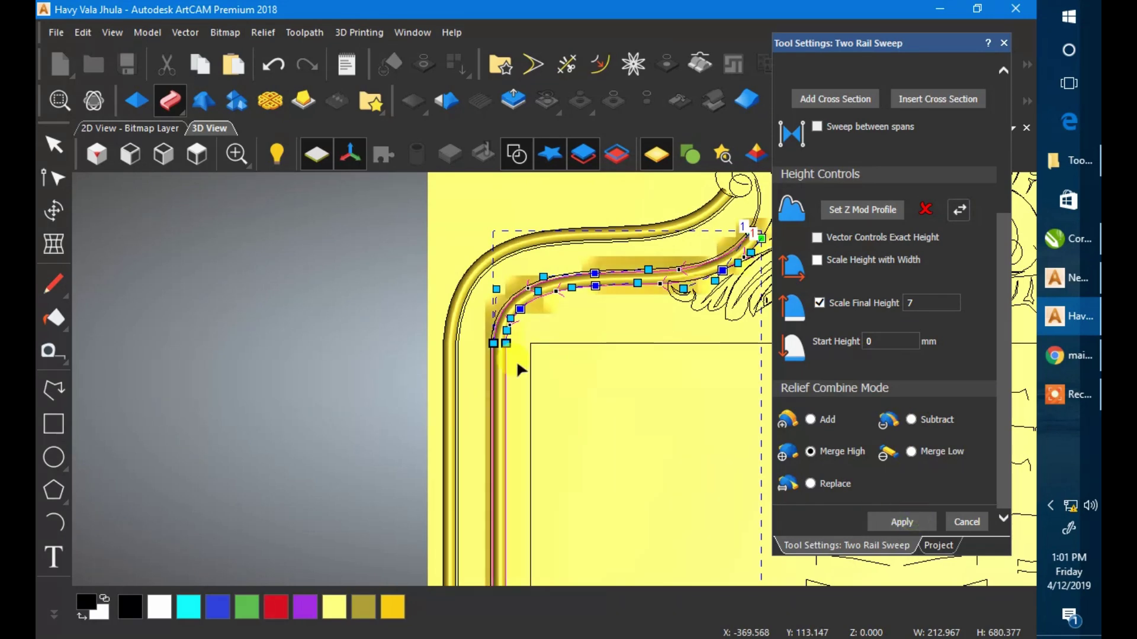
scroll(491, 320, down, 2)
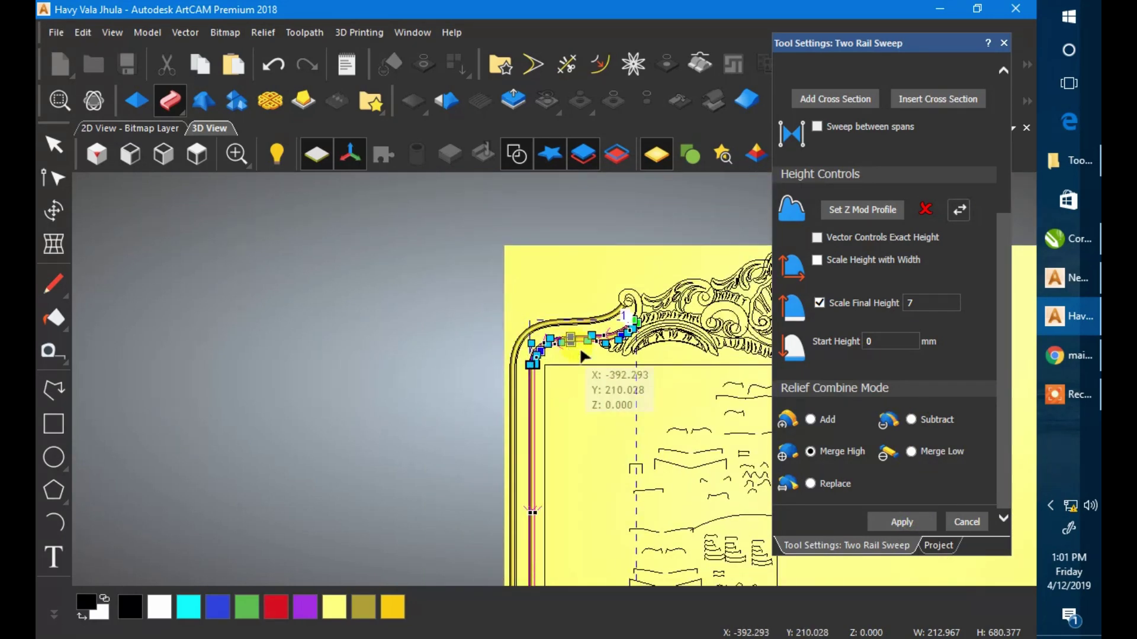
scroll(498, 334, up, 1)
click(54, 144)
click(197, 264)
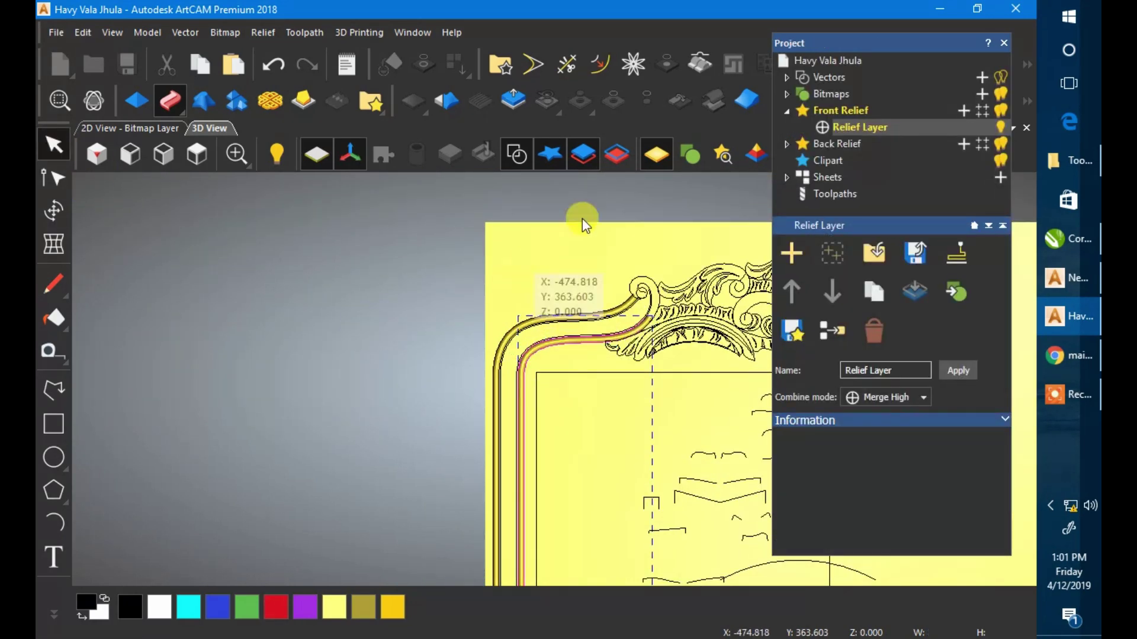
Step: Select the two middle curves of the left moulding, between the outer and inner swept beads
scroll(539, 416, up, 3)
scroll(518, 354, up, 2)
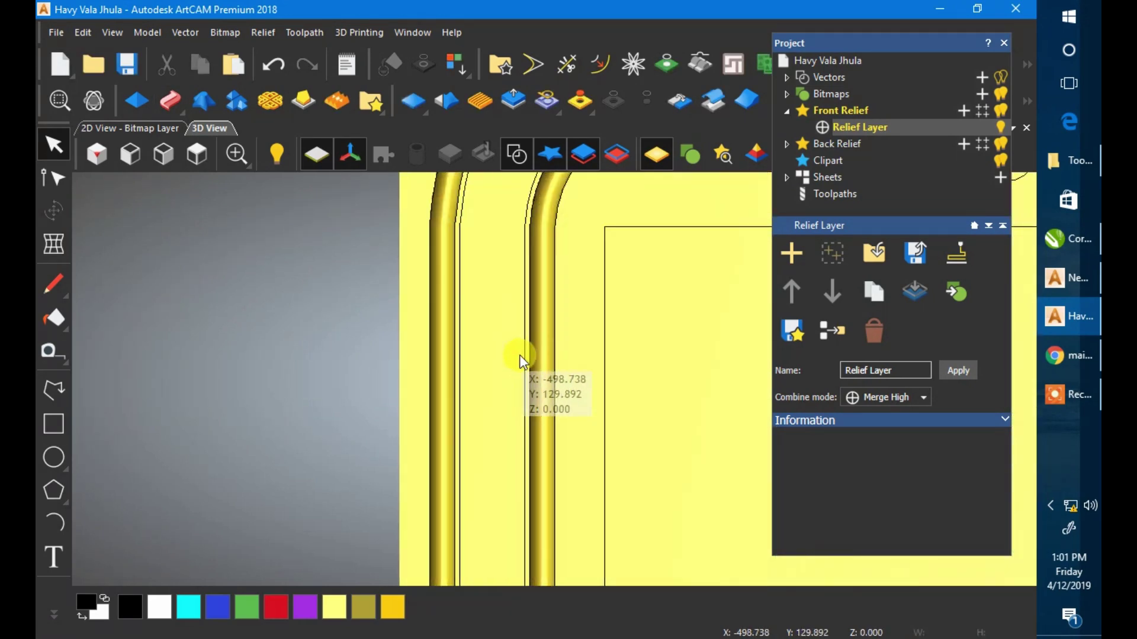
click(524, 346)
shift+click(460, 341)
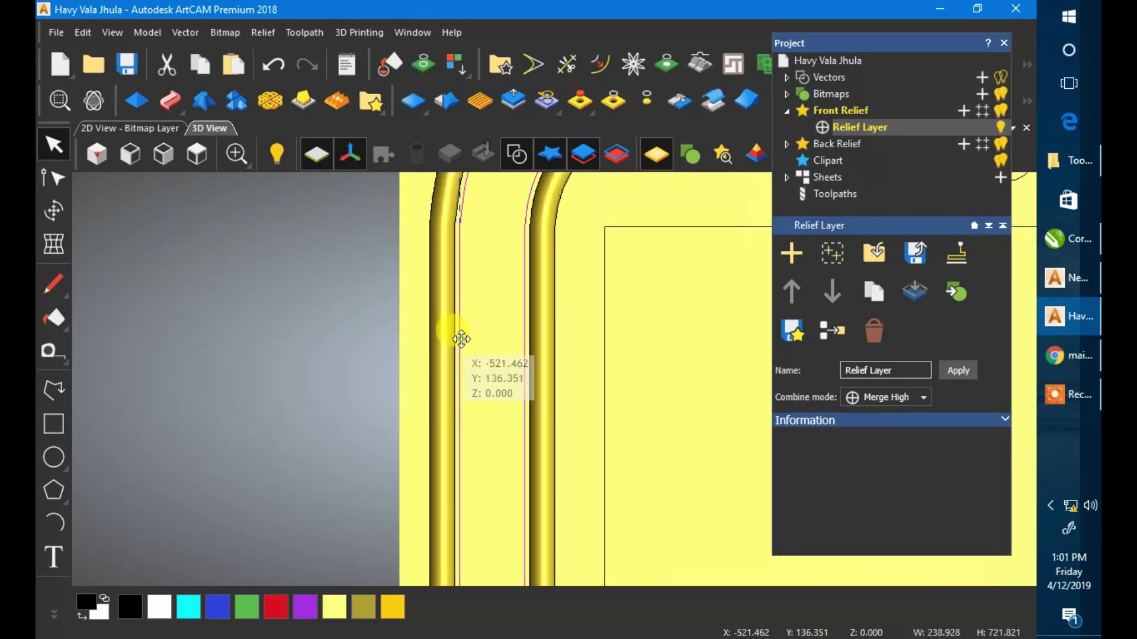
scroll(480, 407, down, 4)
scroll(673, 292, up, 3)
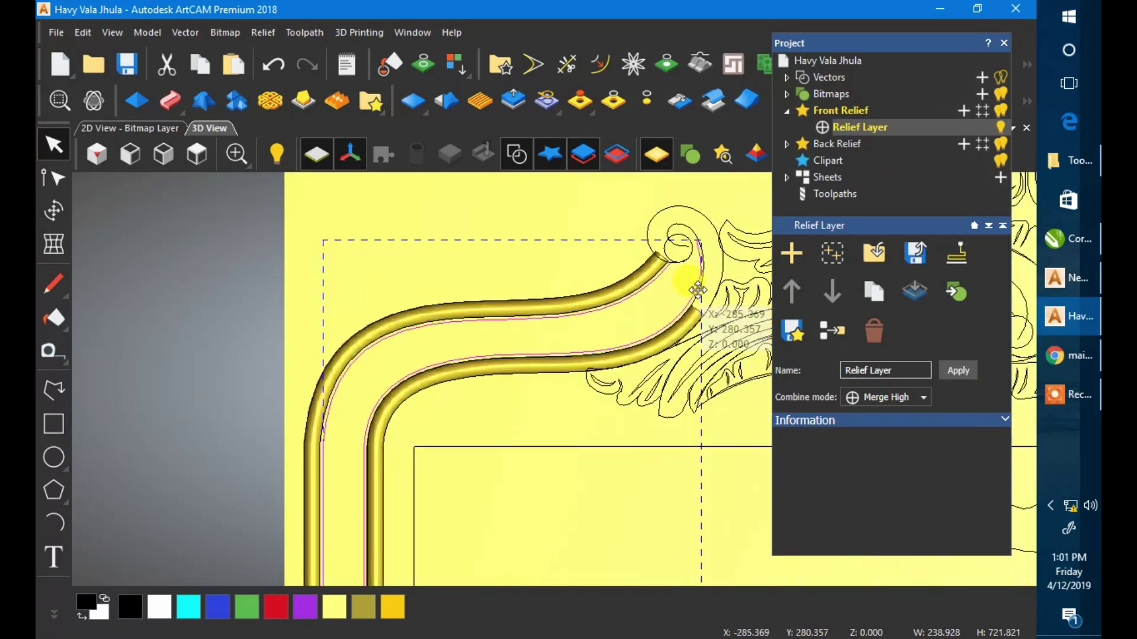
scroll(528, 331, down, 3)
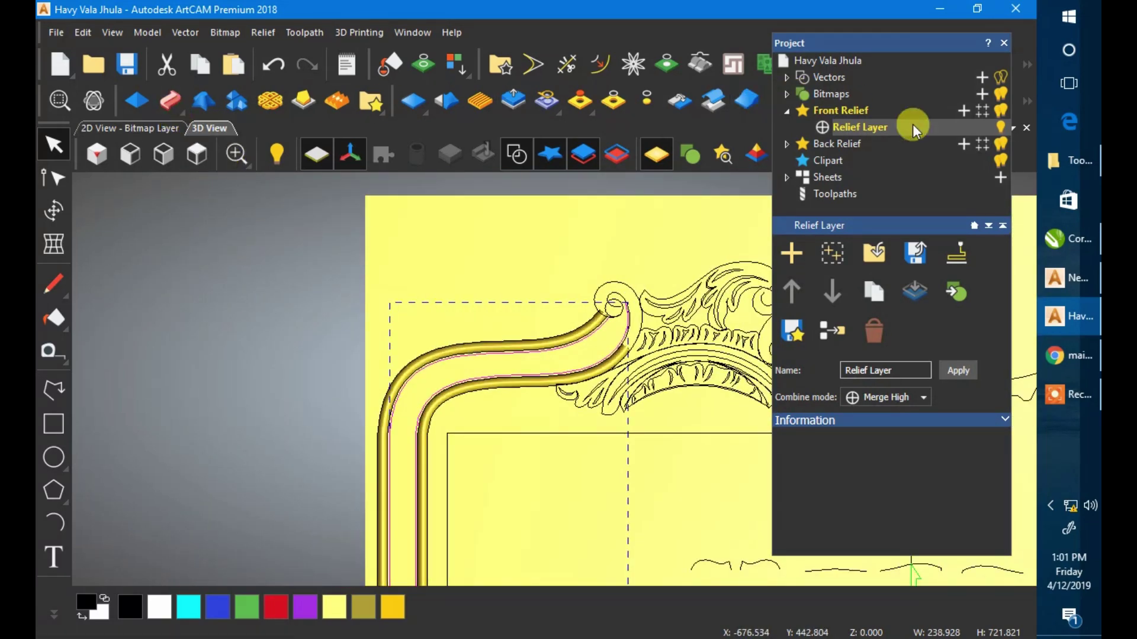
Step: Add a new layer to the front relief and set its combine mode to Merge High
click(965, 110)
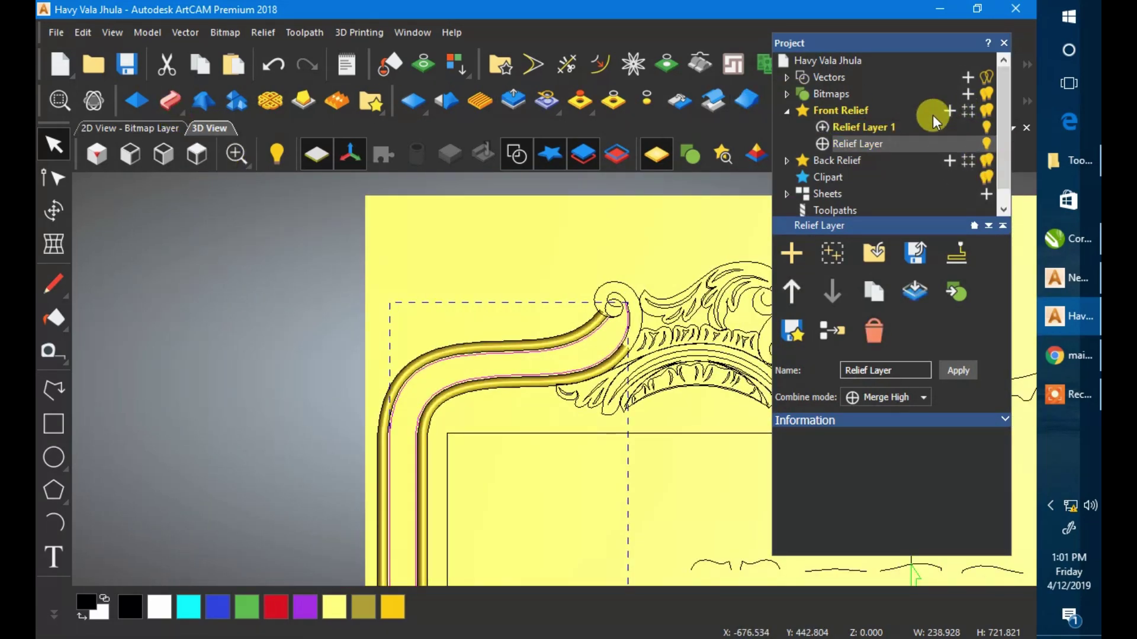
click(879, 126)
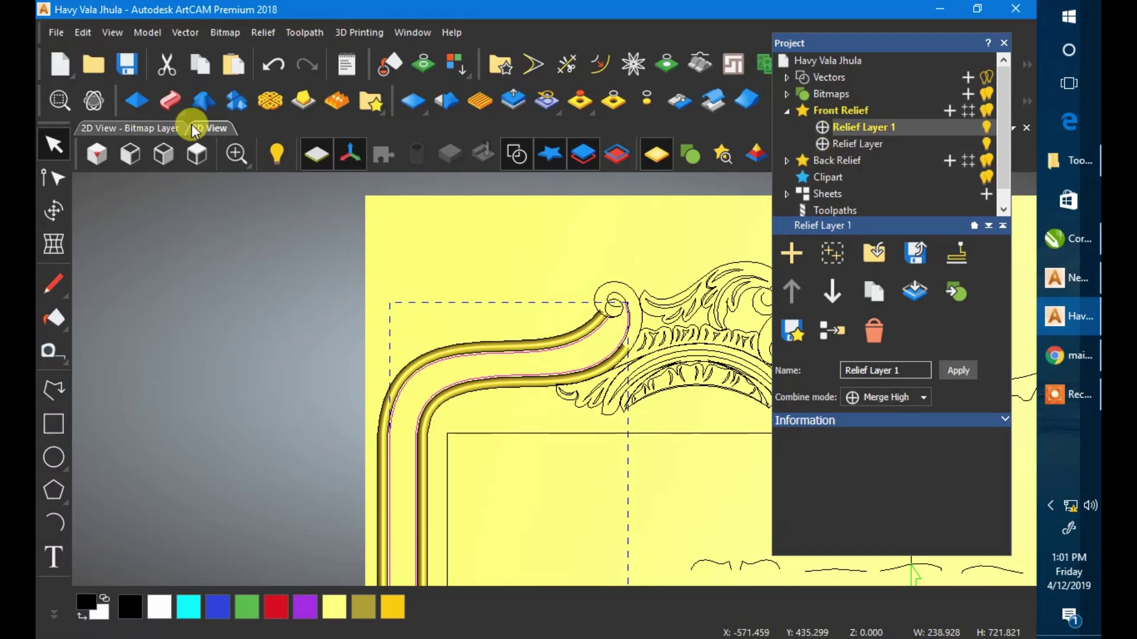
Step: Start a Two Rail Sweep on the selected curves and add the third profile down in the rightmost stacked group as cross section
click(170, 100)
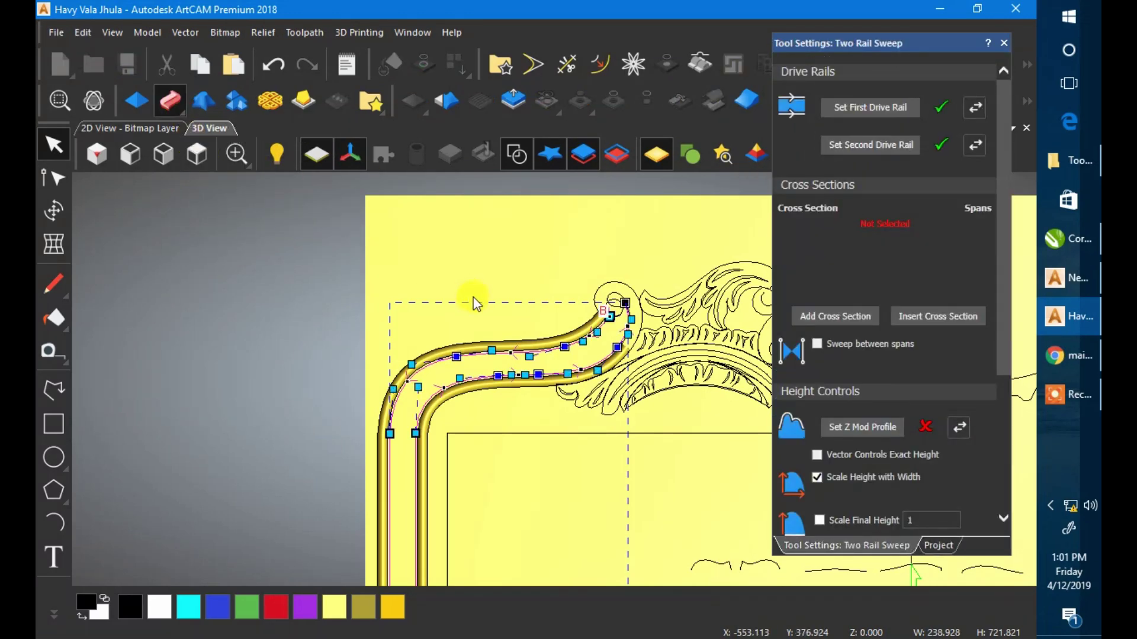
scroll(488, 254, down, 5)
scroll(640, 492, up, 3)
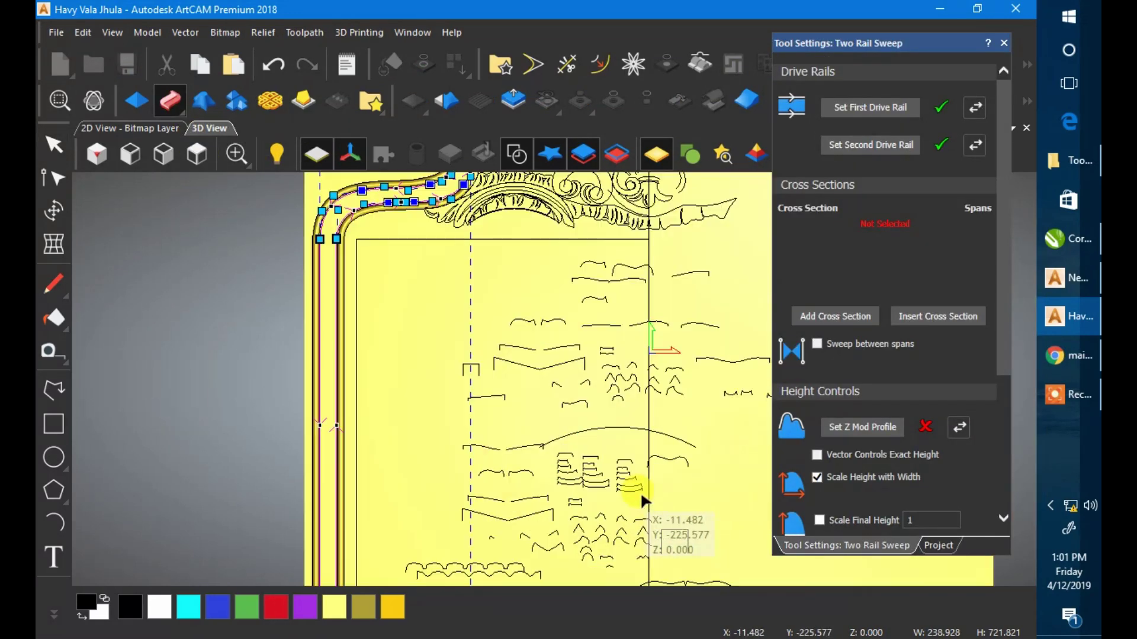
scroll(596, 356, down, 2)
scroll(587, 368, down, 1)
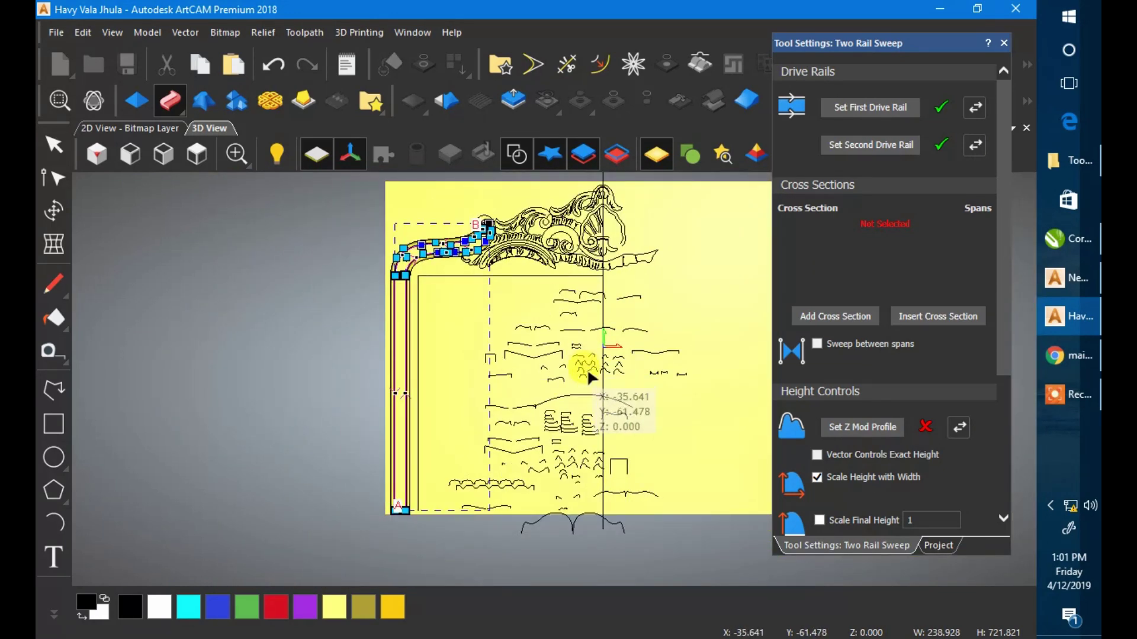
scroll(573, 392, up, 1)
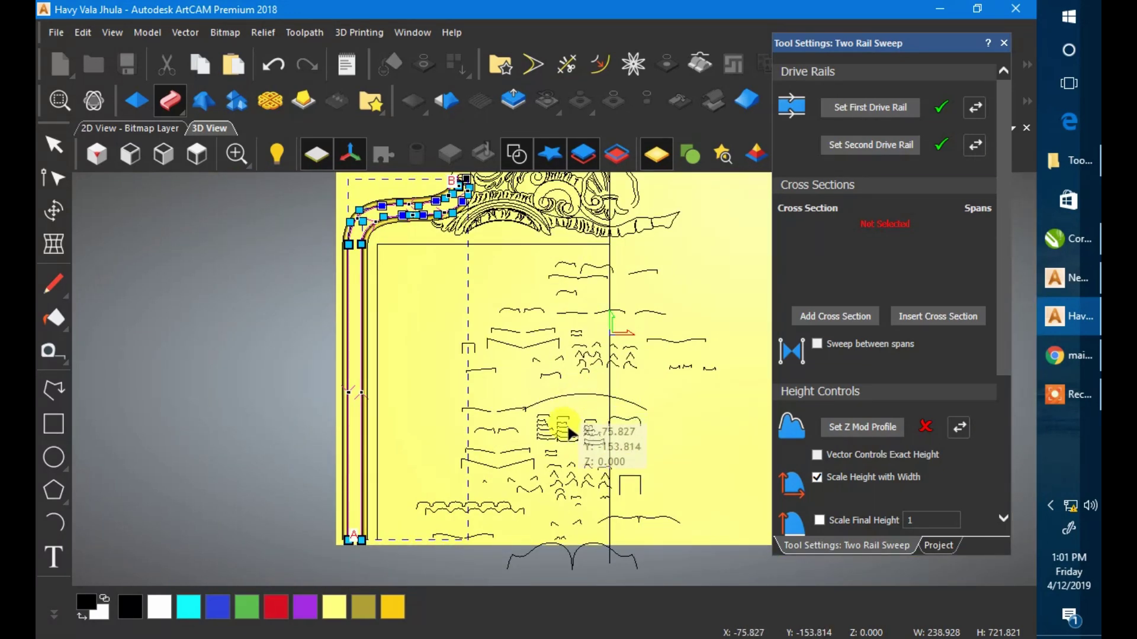
scroll(589, 443, up, 3)
scroll(589, 443, up, 2)
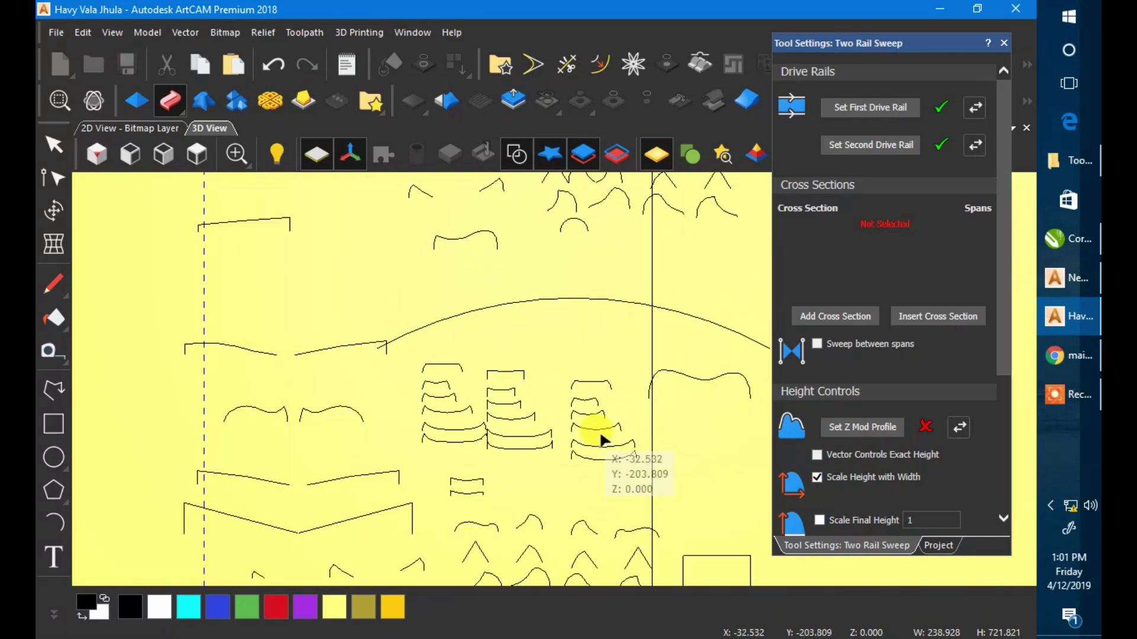
scroll(601, 439, down, 5)
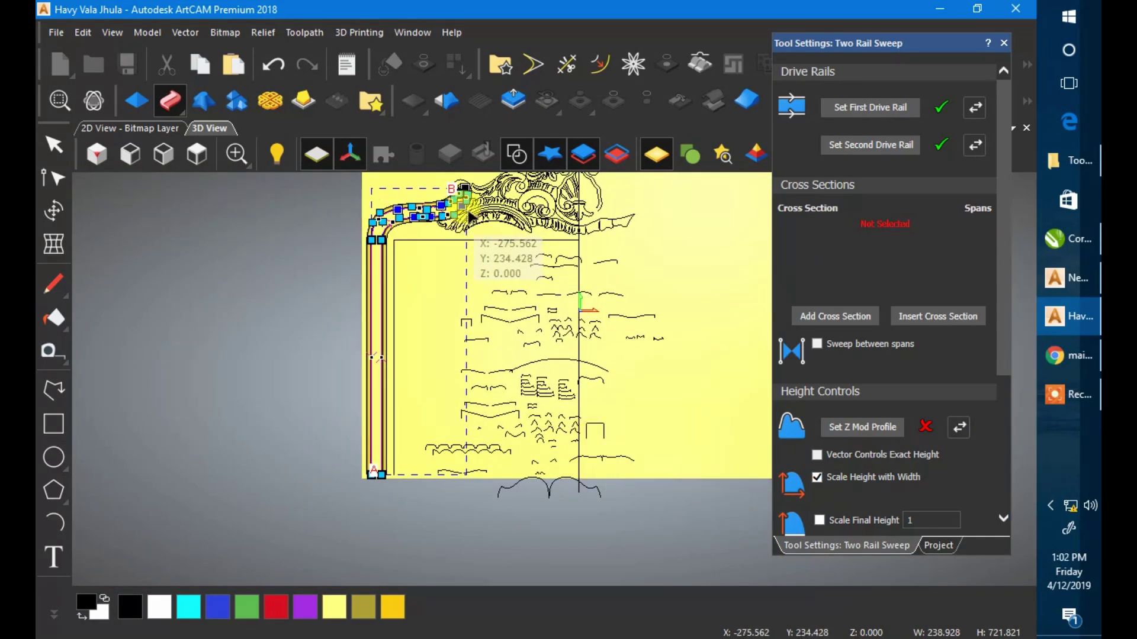
scroll(454, 184, up, 4)
scroll(555, 379, down, 3)
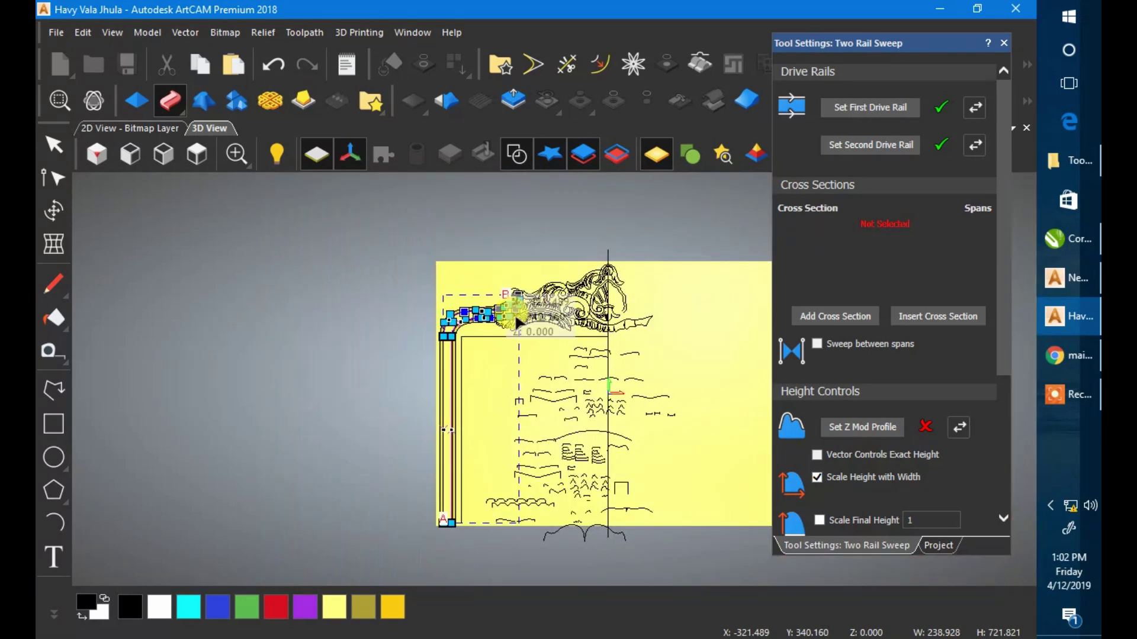
scroll(599, 469, up, 4)
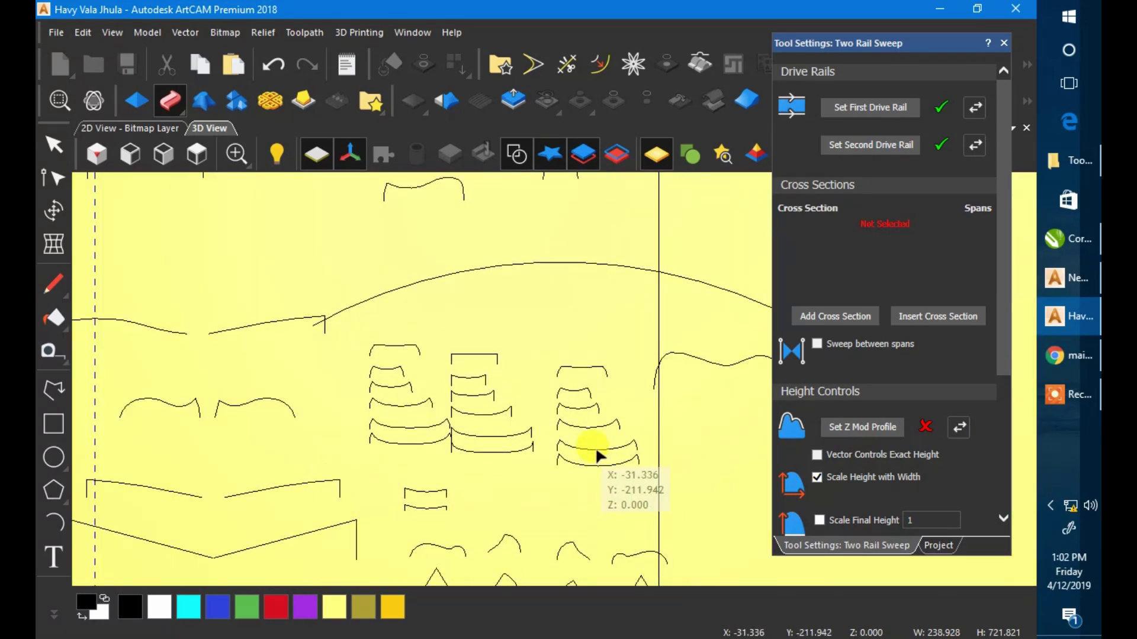
click(578, 403)
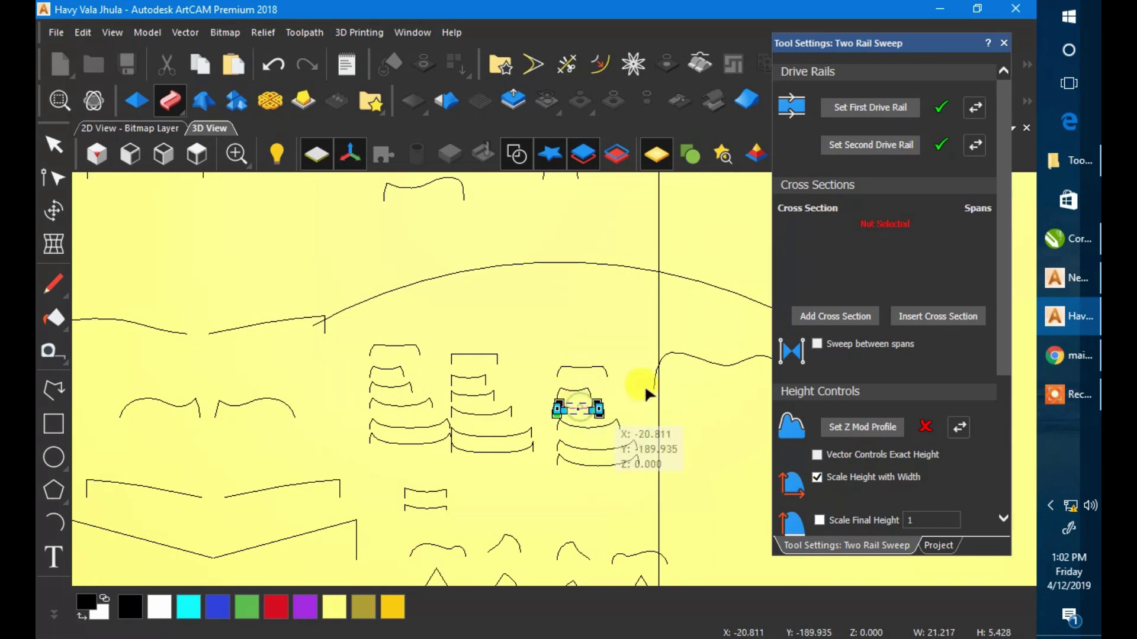
click(799, 318)
Step: Reverse the direction of the second drive rail for the sweep between the two beads
scroll(479, 444, down, 2)
scroll(483, 449, down, 1)
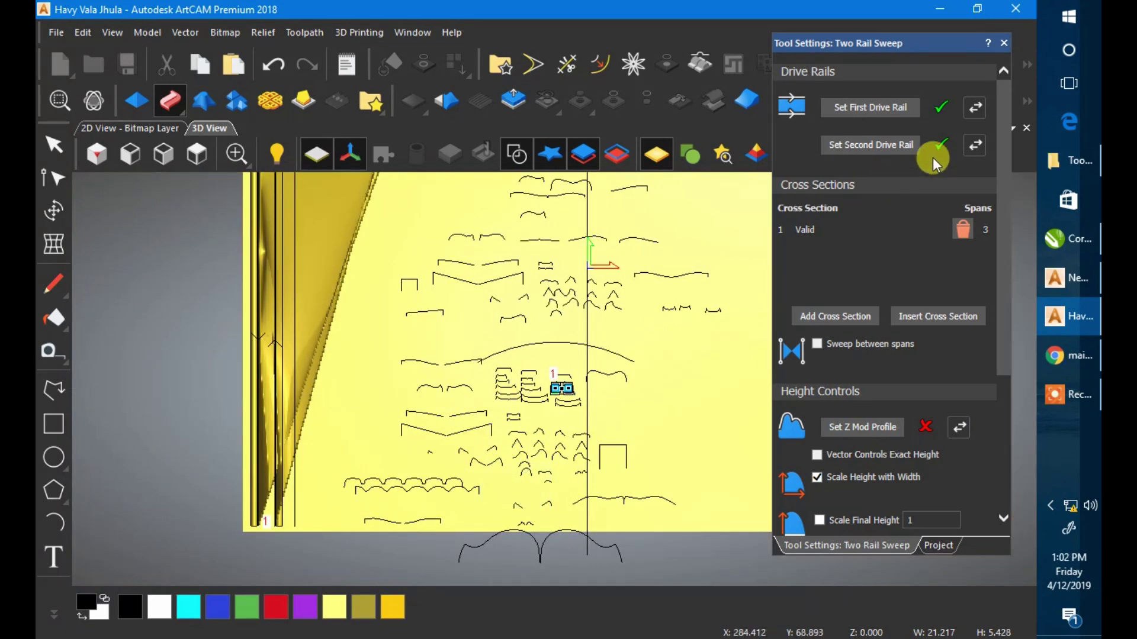
click(967, 145)
scroll(386, 400, down, 2)
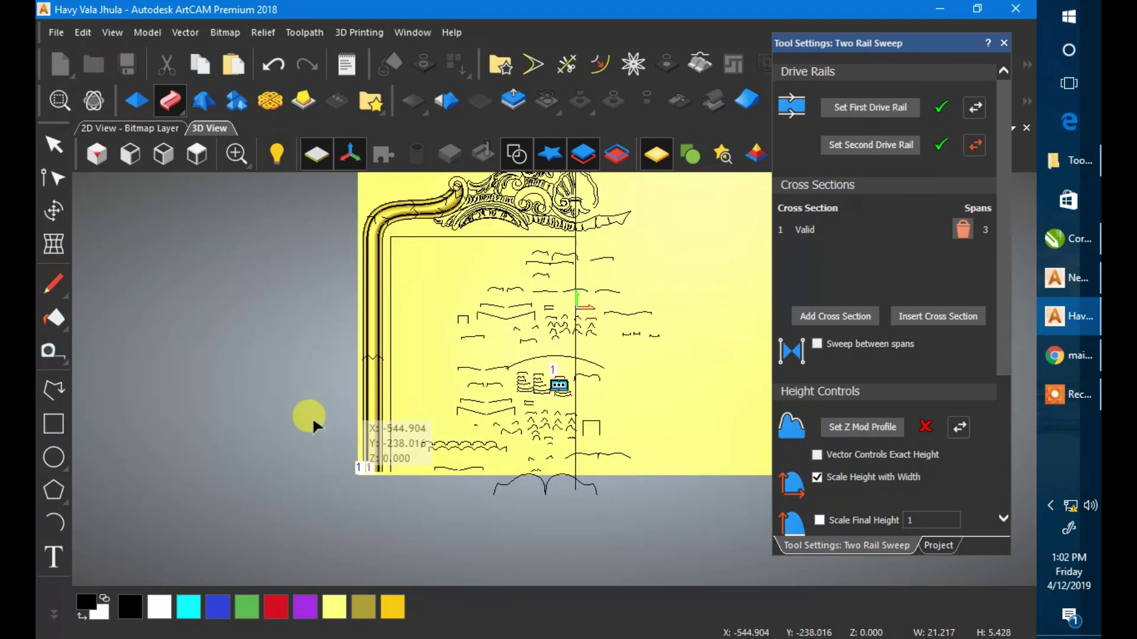
Step: Turn off Scale Height with Width for the middle sweep and scale its final height to 7
click(827, 353)
scroll(827, 354, down, 2)
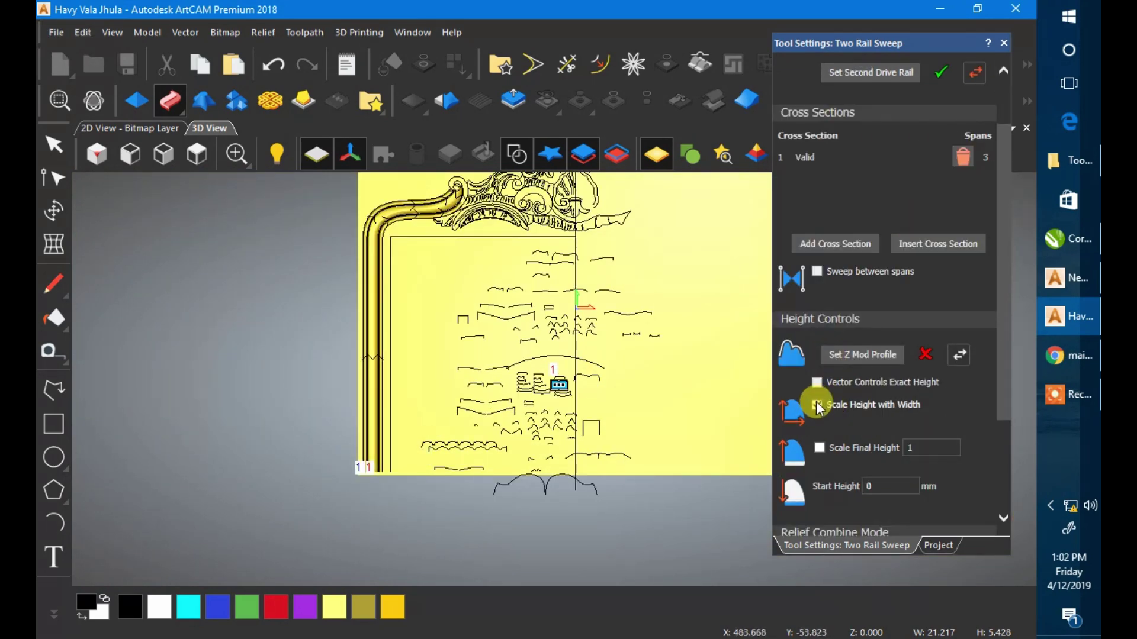
click(817, 405)
click(818, 445)
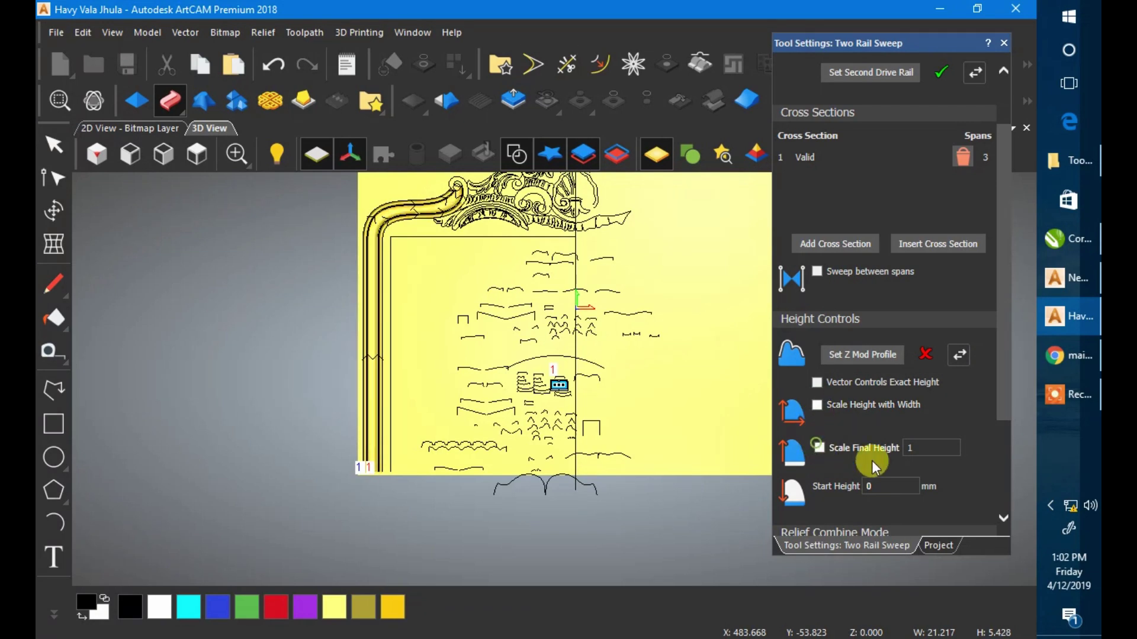
click(915, 447)
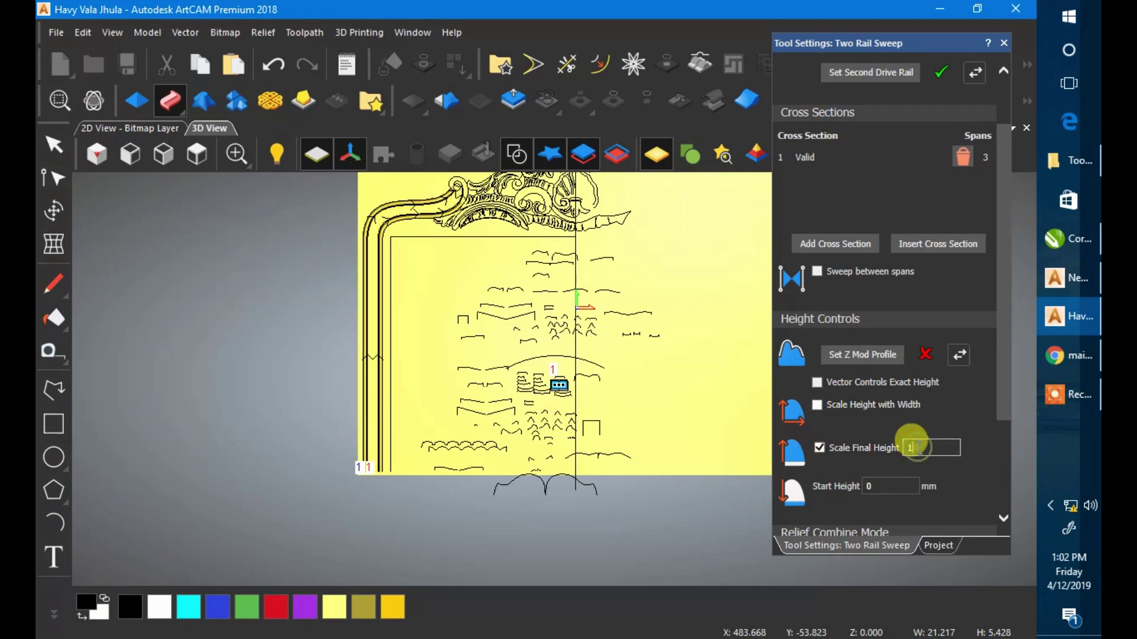
key(BackSpace)
scroll(920, 424, down, 3)
text(7)
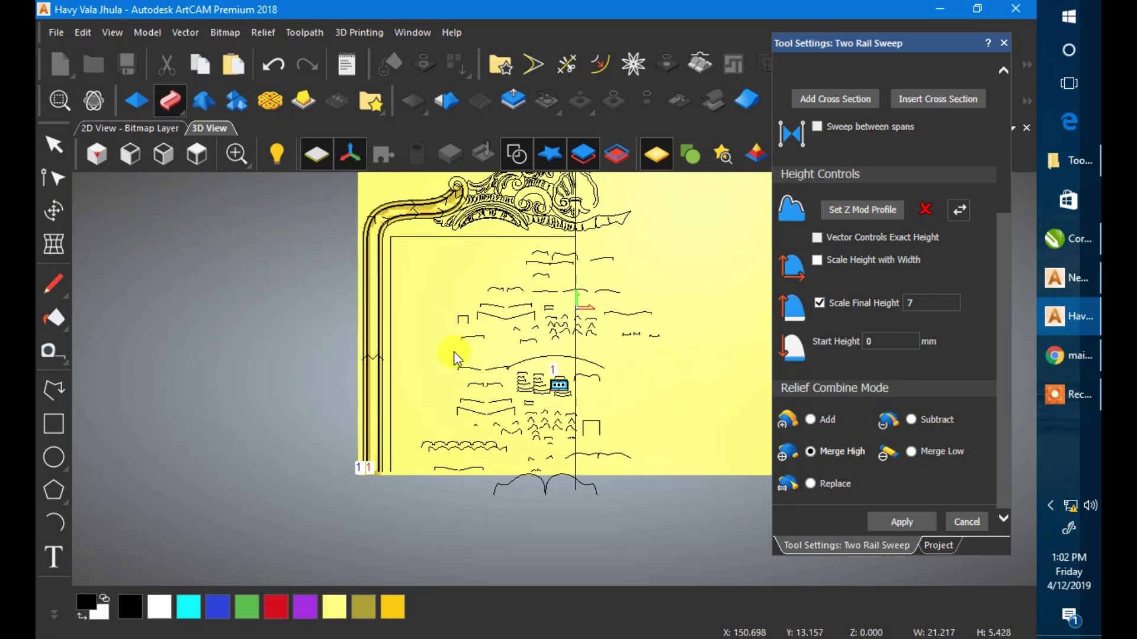
Step: Examine the middle sweep at its upper curl, bottom end and corner from several angles, with and without the vectors displayed
scroll(456, 199, down, 1)
scroll(461, 207, up, 4)
scroll(500, 237, up, 3)
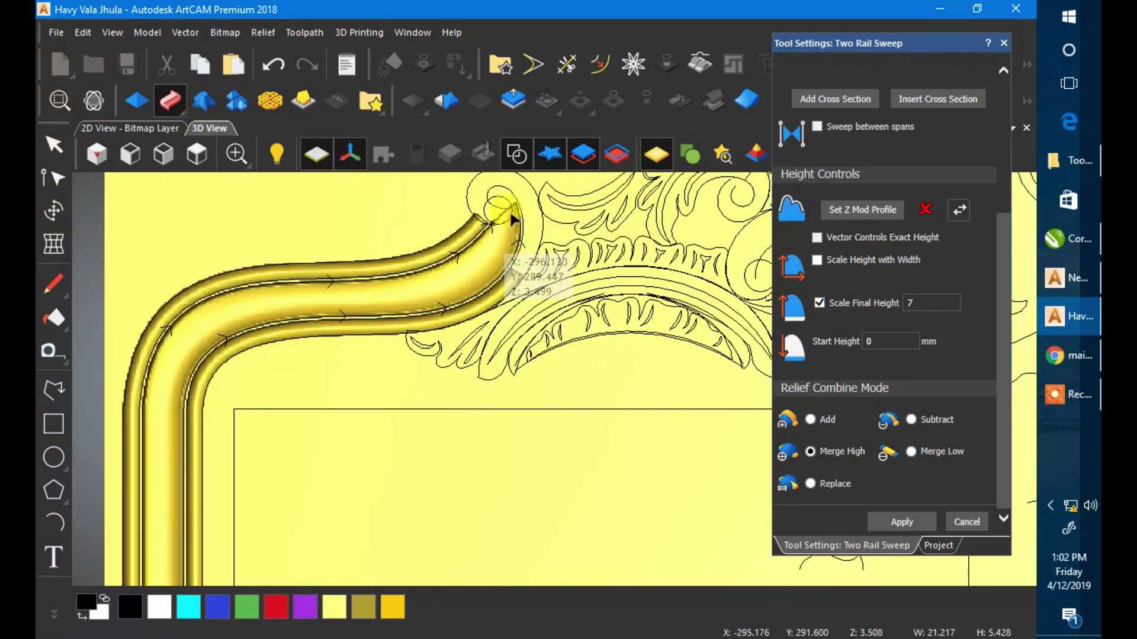
click(469, 143)
drag(469, 141, 441, 303)
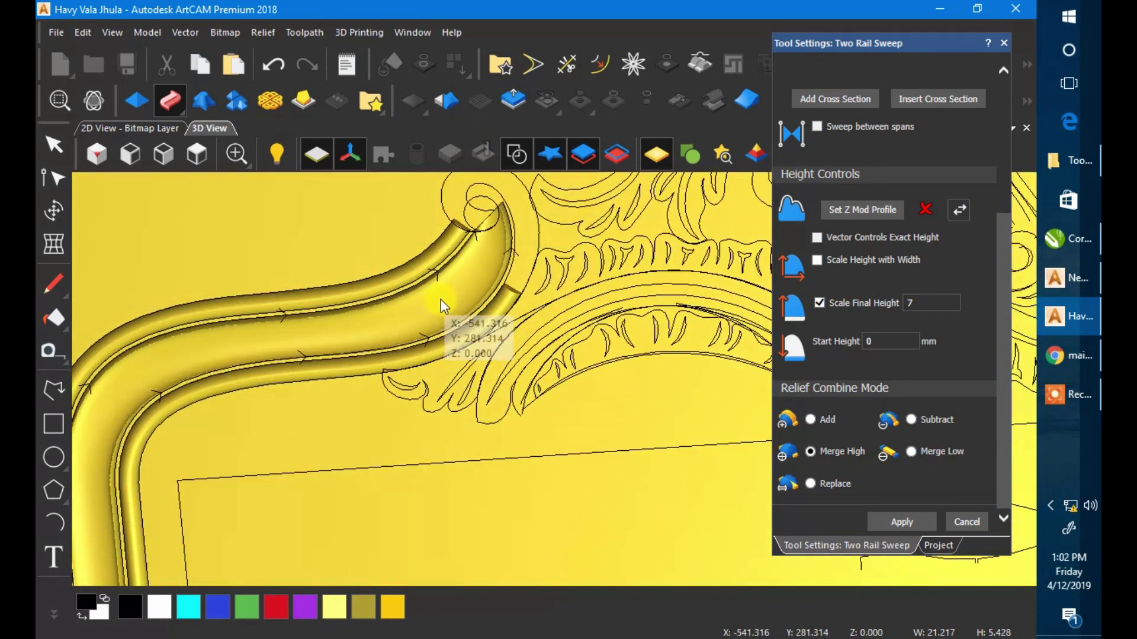
scroll(537, 235, down, 4)
click(514, 159)
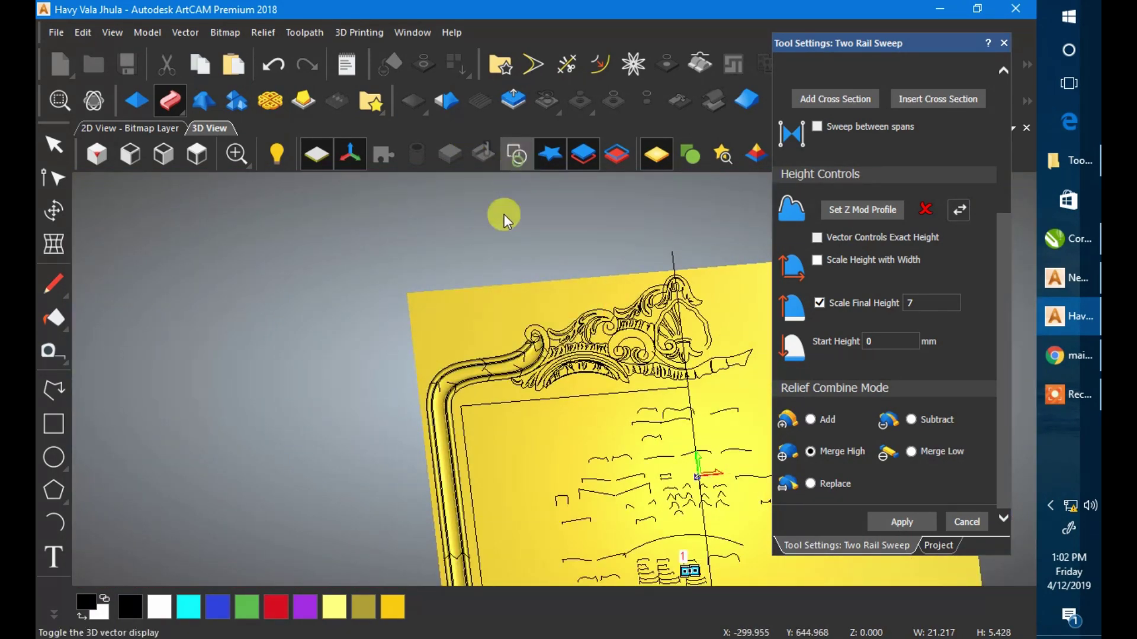
scroll(516, 444, down, 2)
scroll(522, 550, up, 3)
drag(522, 551, 526, 337)
scroll(513, 483, up, 4)
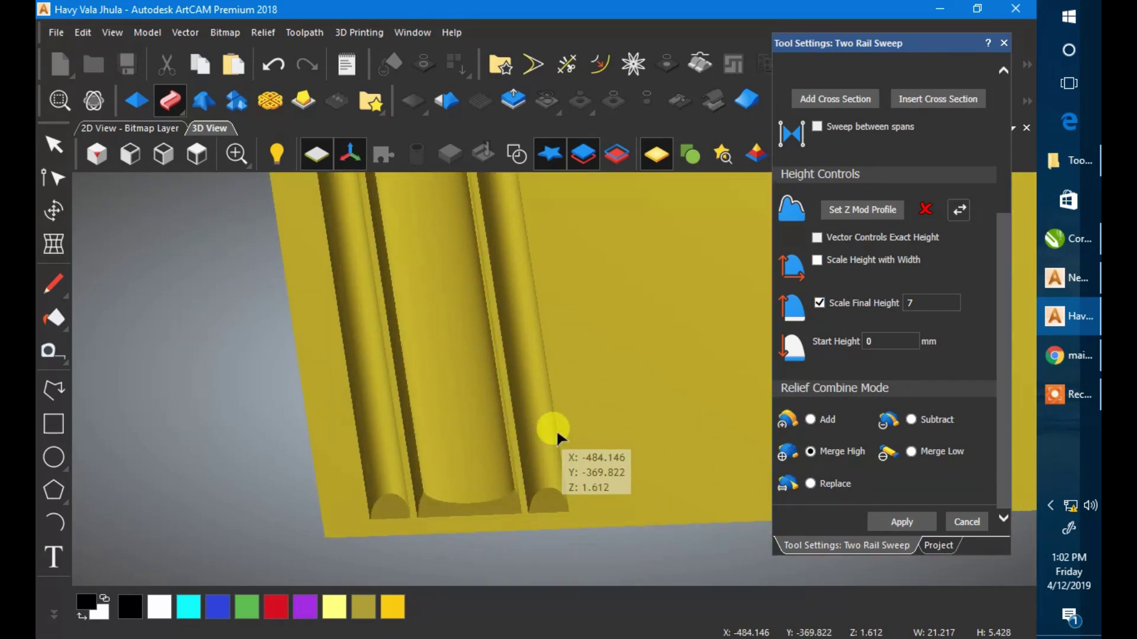
scroll(492, 425, up, 3)
scroll(506, 372, down, 3)
drag(506, 372, 573, 300)
scroll(598, 272, up, 5)
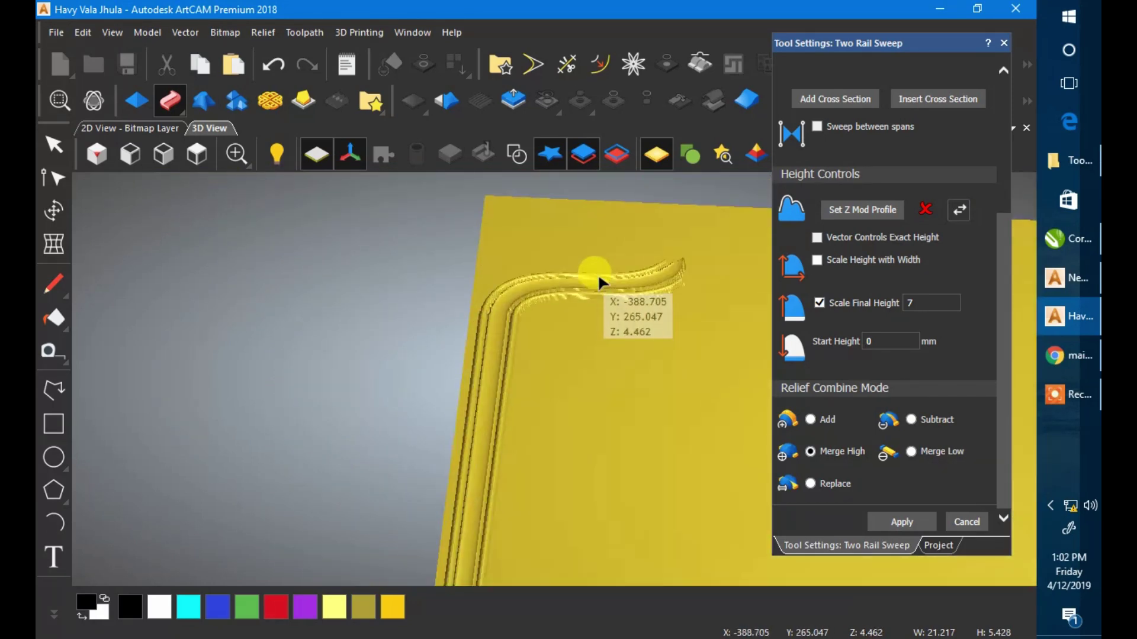
scroll(532, 326, up, 3)
drag(557, 384, 600, 160)
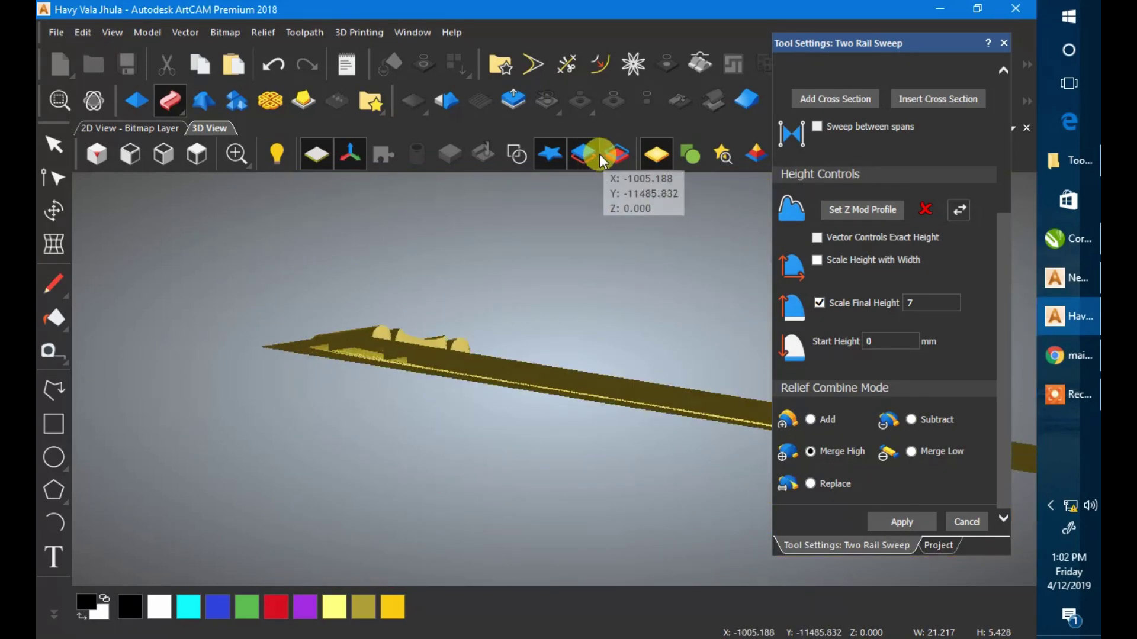
click(599, 154)
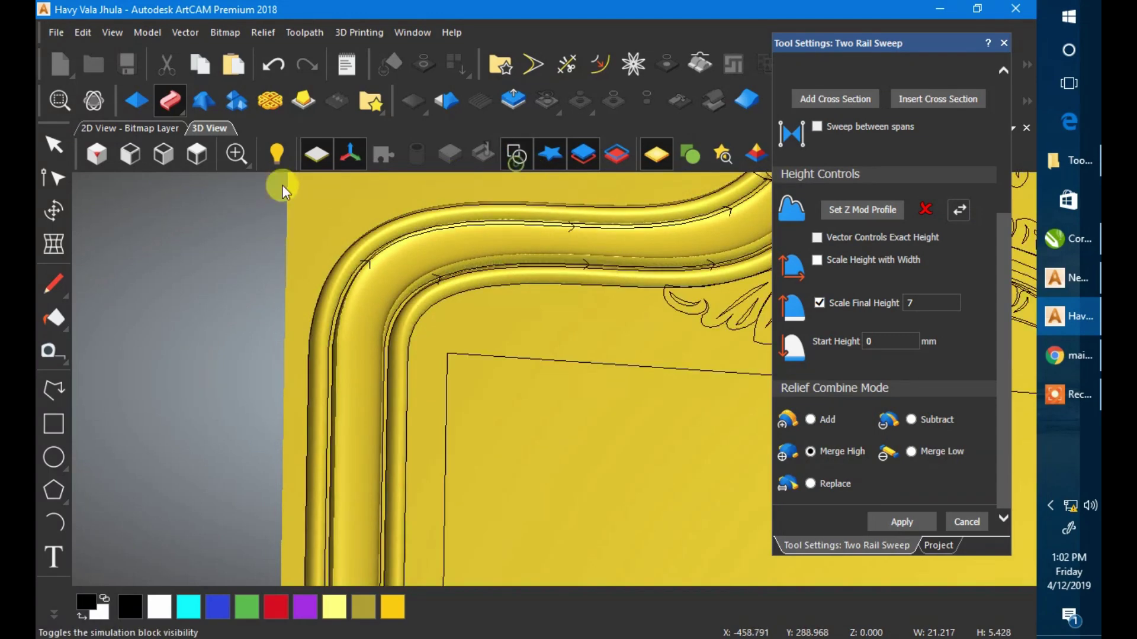
click(193, 154)
Step: Add the fourth and fifth profiles down in the rightmost stacked group as further cross sections of the sweep
scroll(545, 418, up, 3)
scroll(545, 419, up, 4)
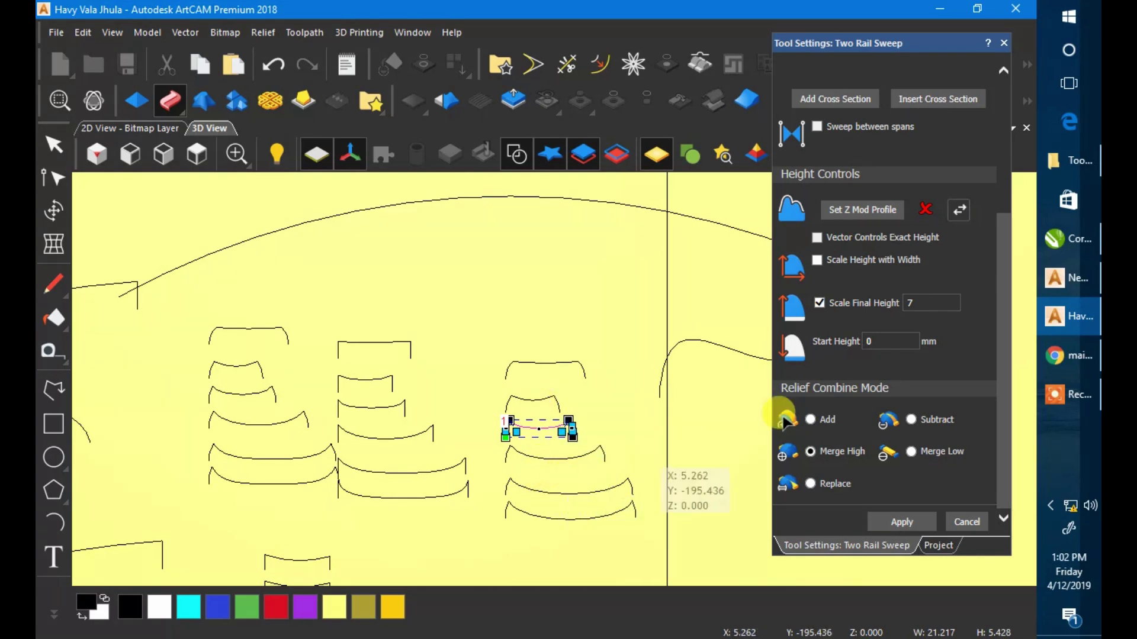
scroll(854, 382, up, 5)
click(591, 451)
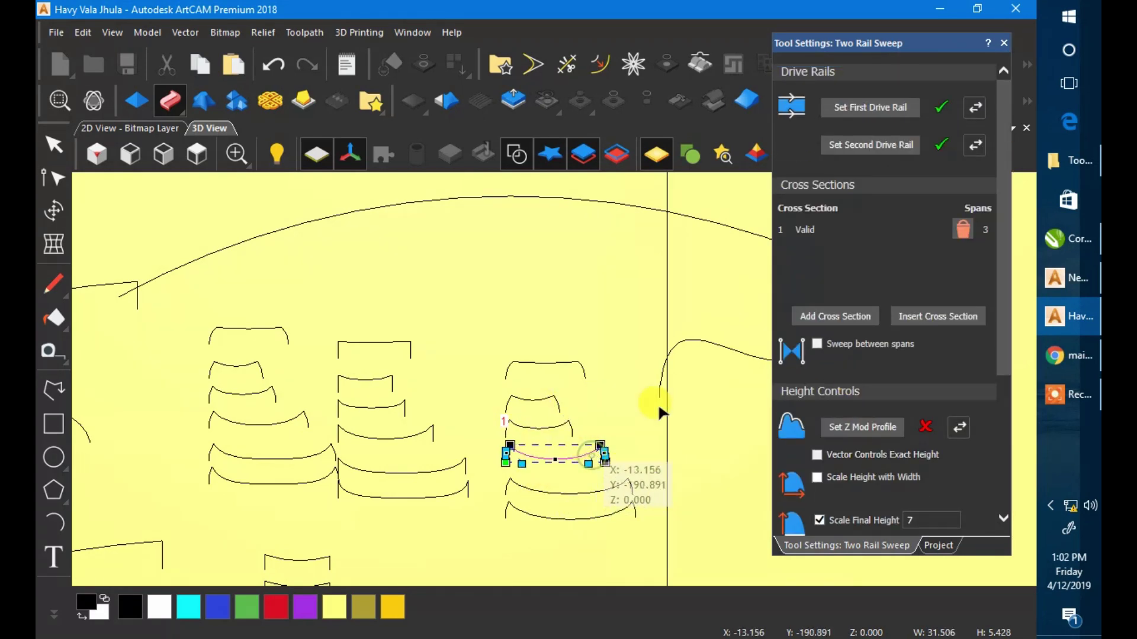
click(824, 316)
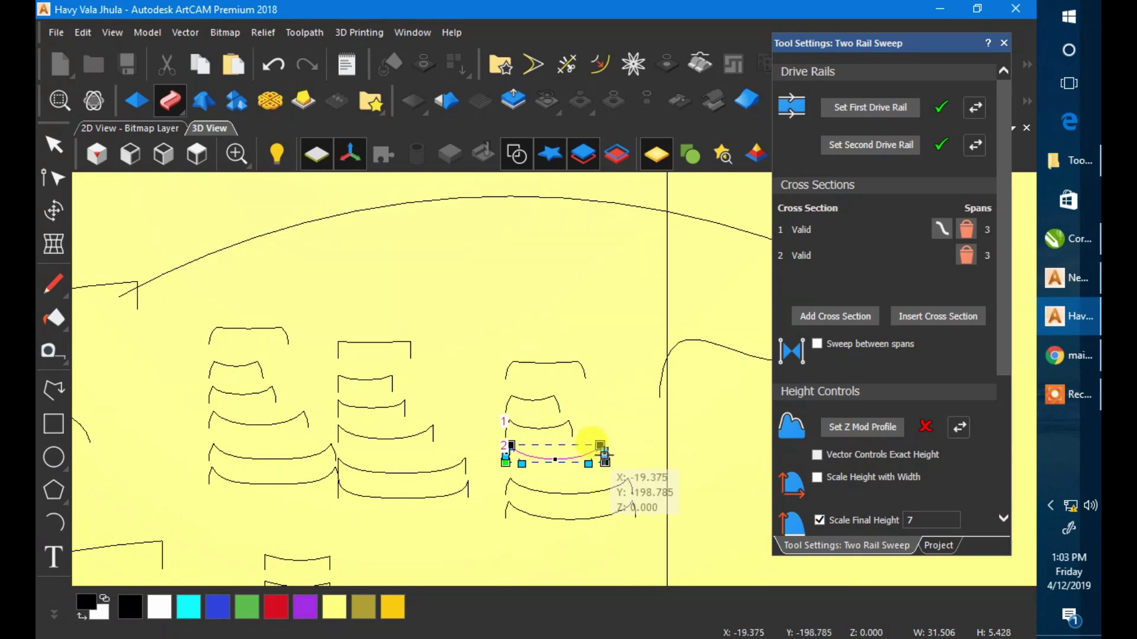
click(600, 492)
click(824, 317)
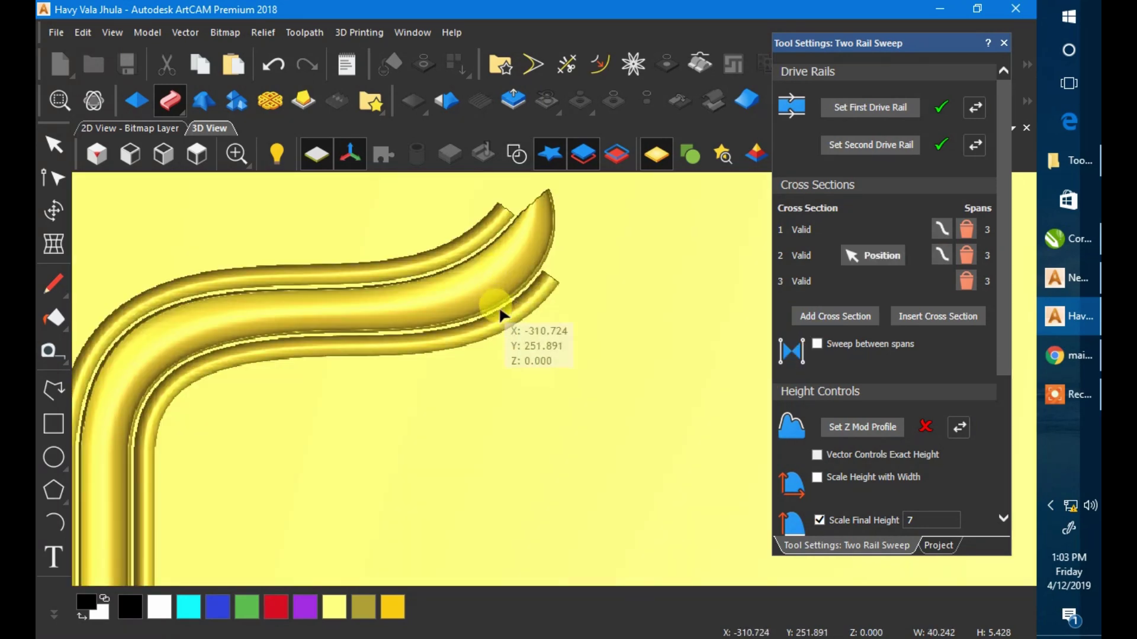
drag(498, 305, 587, 324)
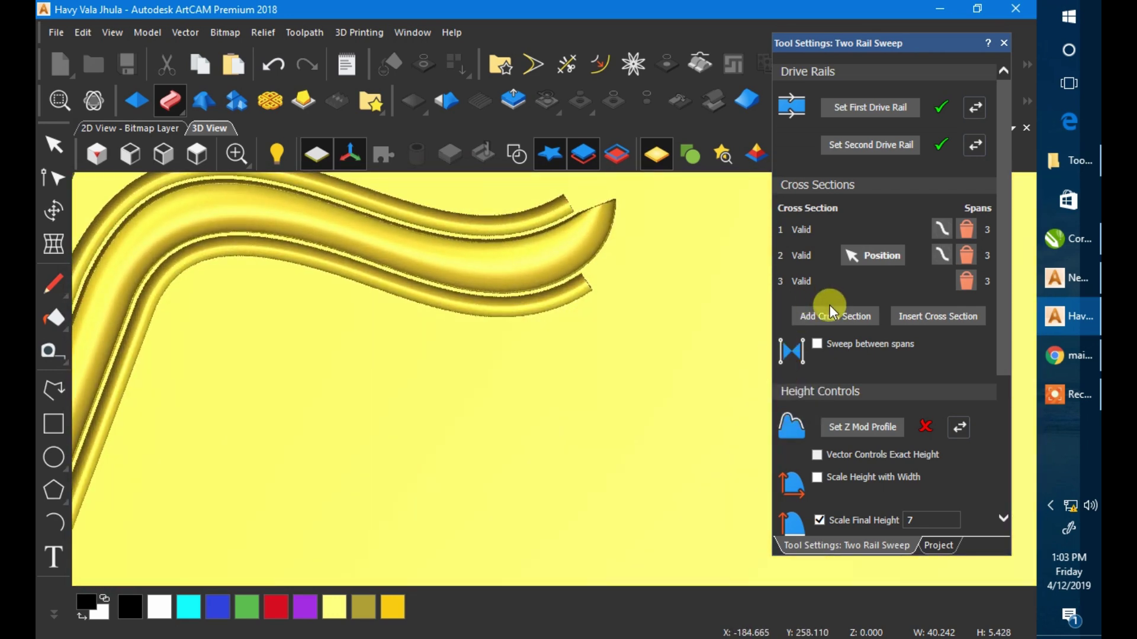
Step: Try Scale Height with Width on the three-section sweep, compare the moulding's shape and turn the option back off
scroll(847, 425, down, 2)
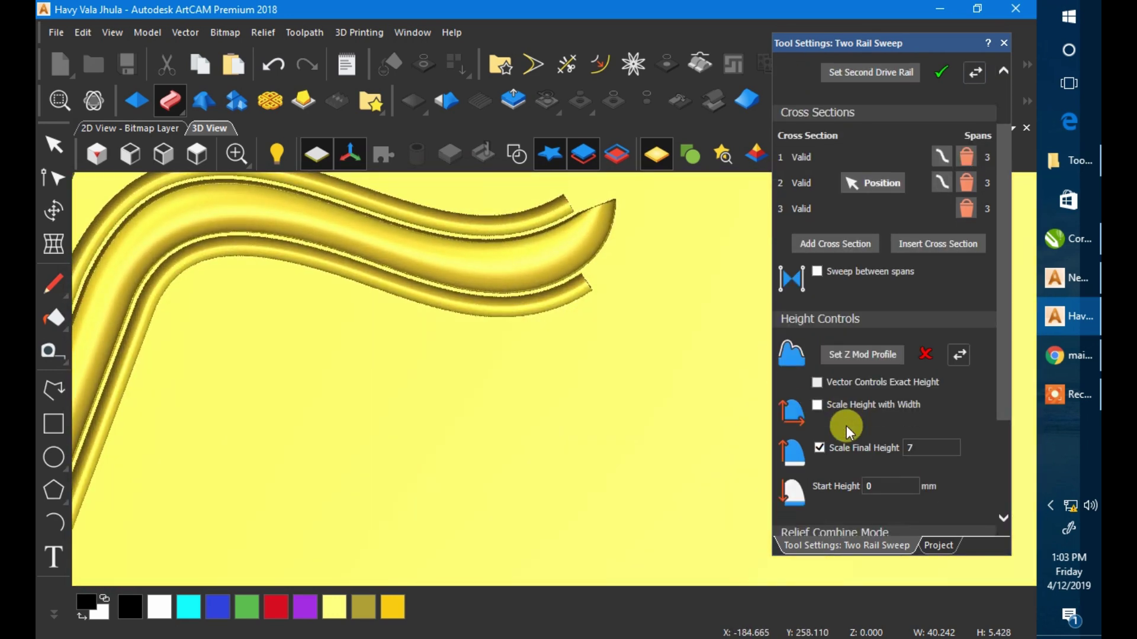
click(817, 406)
drag(558, 373, 360, 305)
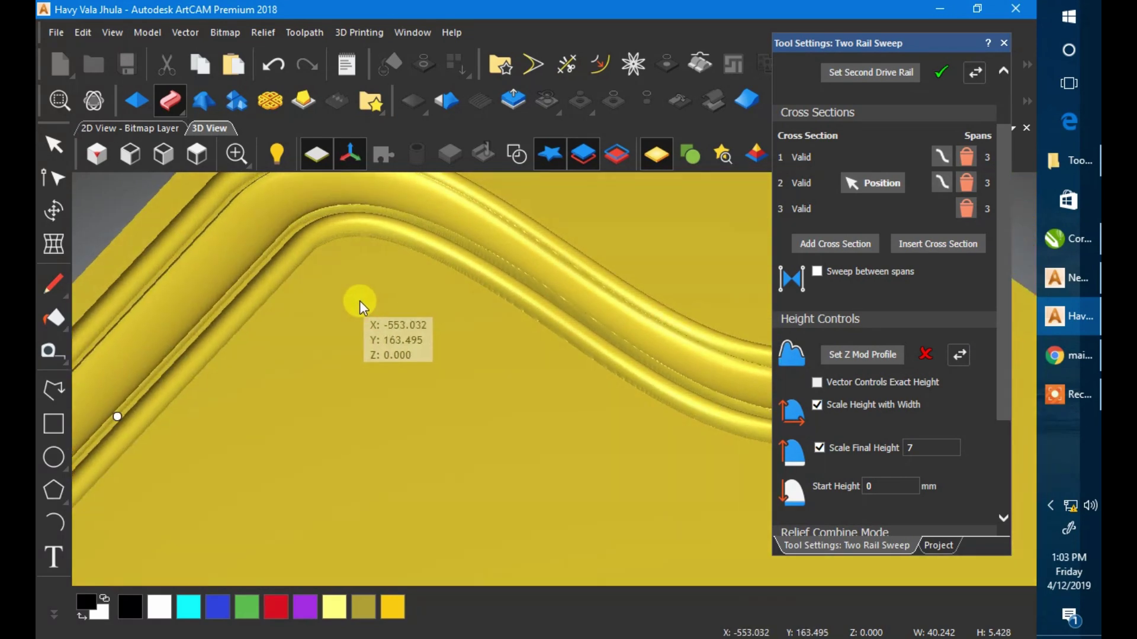
click(817, 405)
drag(557, 406, 622, 384)
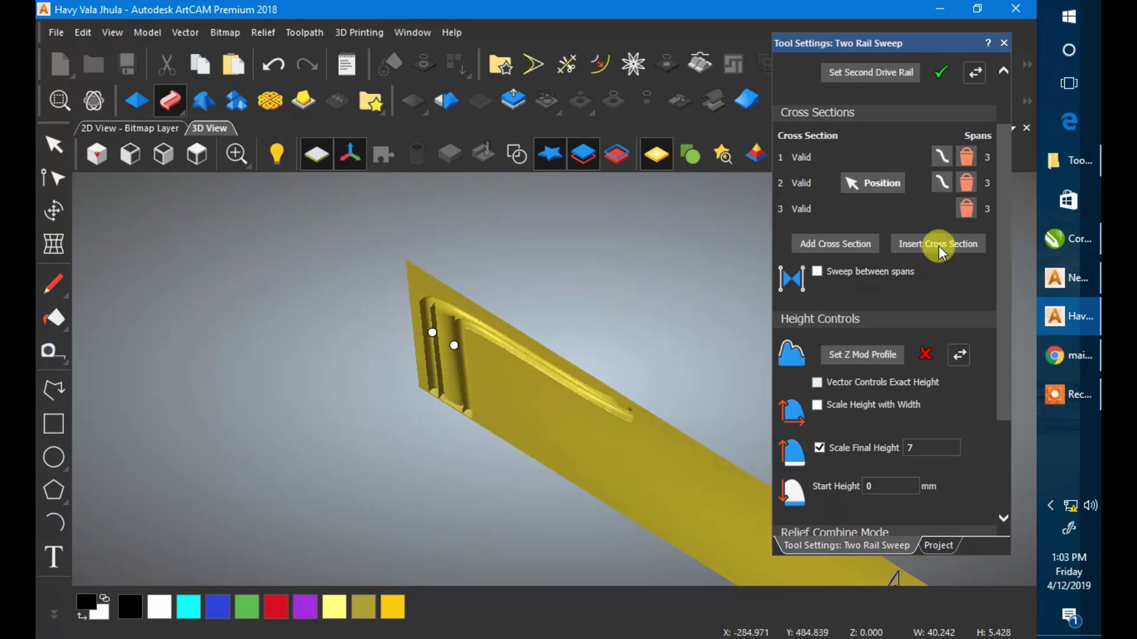
Step: Remove the first two cross sections so only the fifth profile drives the sweep, and inspect the moulding's upper curve
click(960, 156)
click(966, 156)
drag(456, 347, 301, 240)
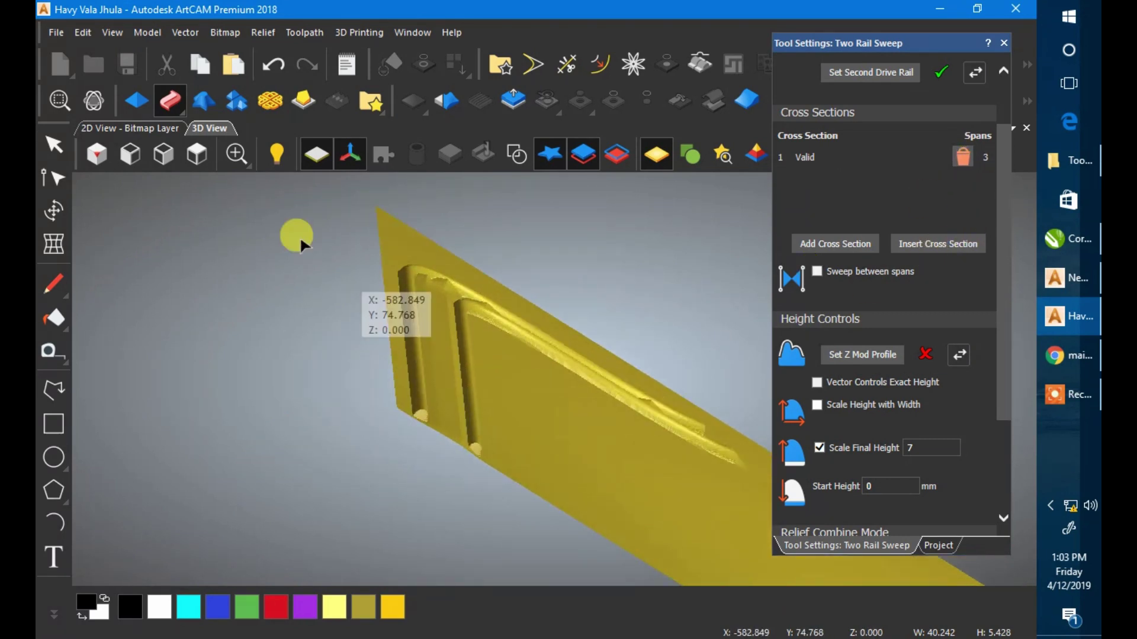
click(197, 154)
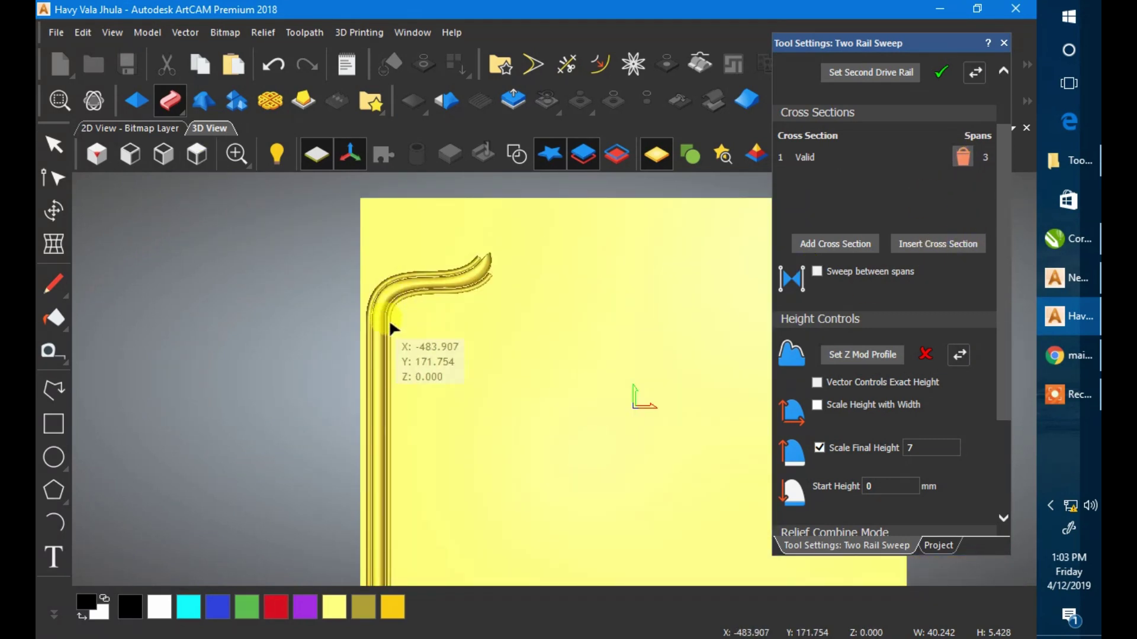
scroll(389, 322, up, 5)
drag(367, 413, 556, 191)
click(517, 157)
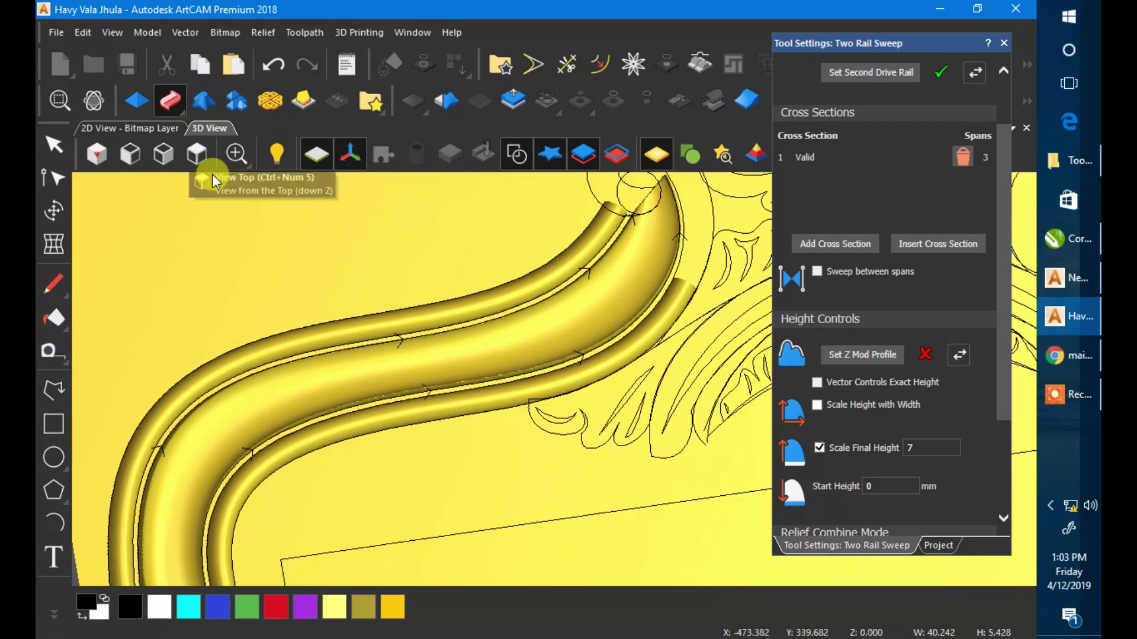
click(197, 155)
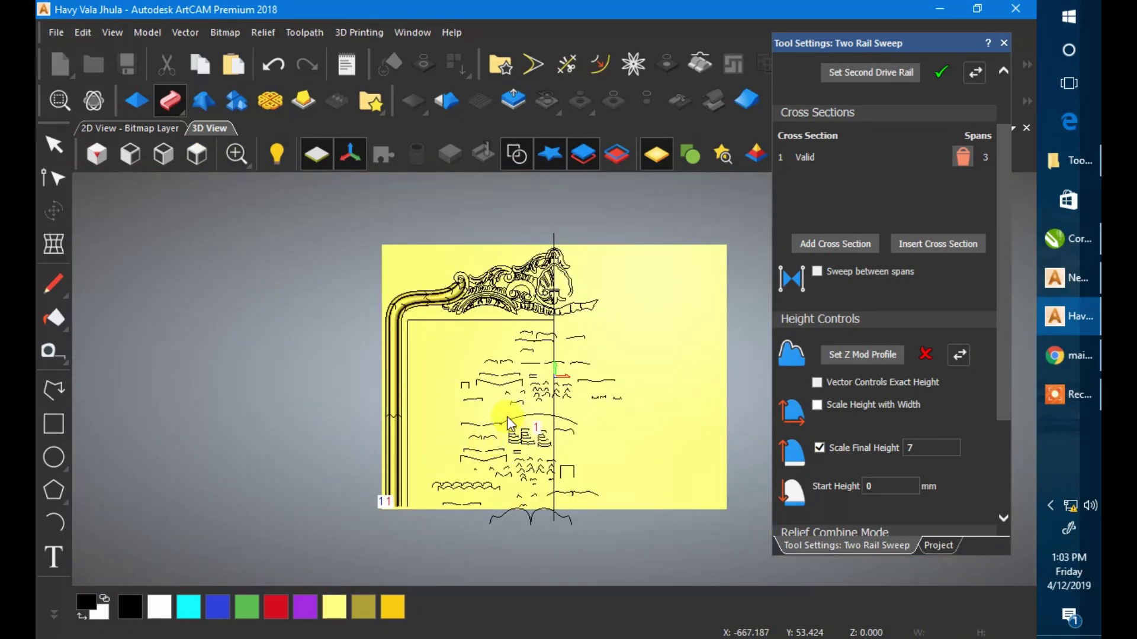
Step: Replace the sweep's cross section with the second profile down in the rightmost stacked group
scroll(538, 406, up, 2)
scroll(541, 460, up, 2)
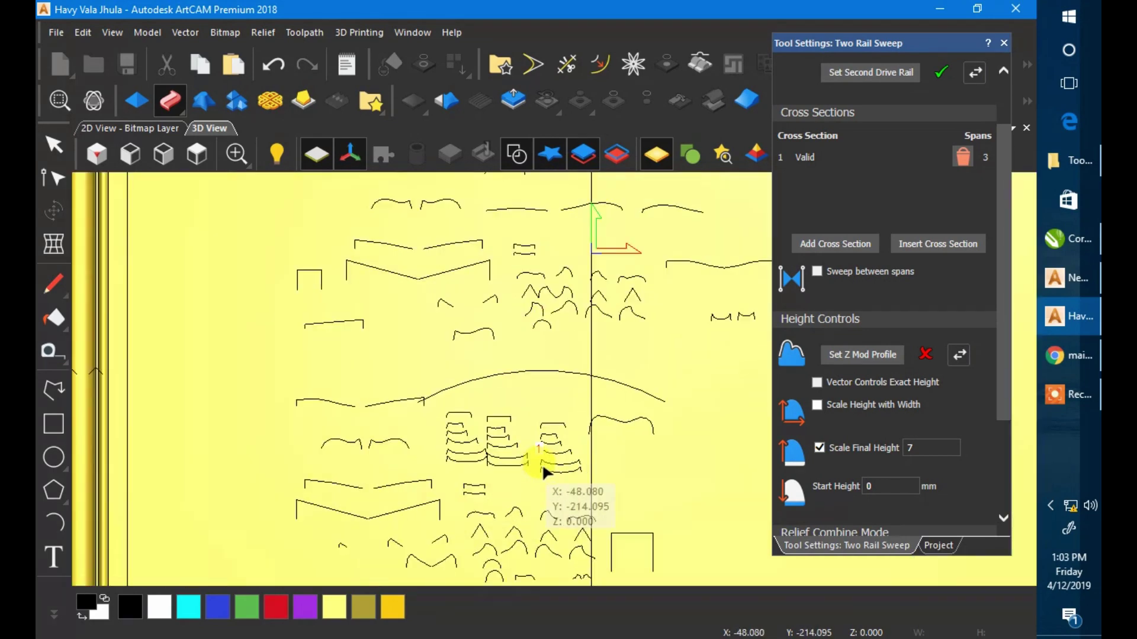
scroll(543, 467, up, 3)
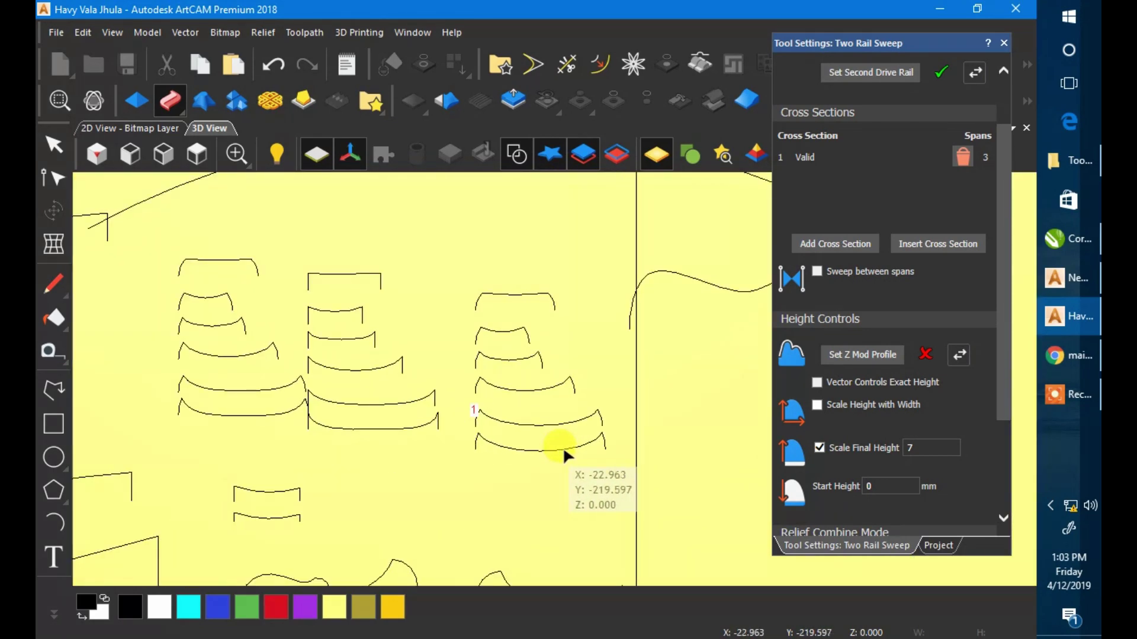
scroll(473, 379, down, 1)
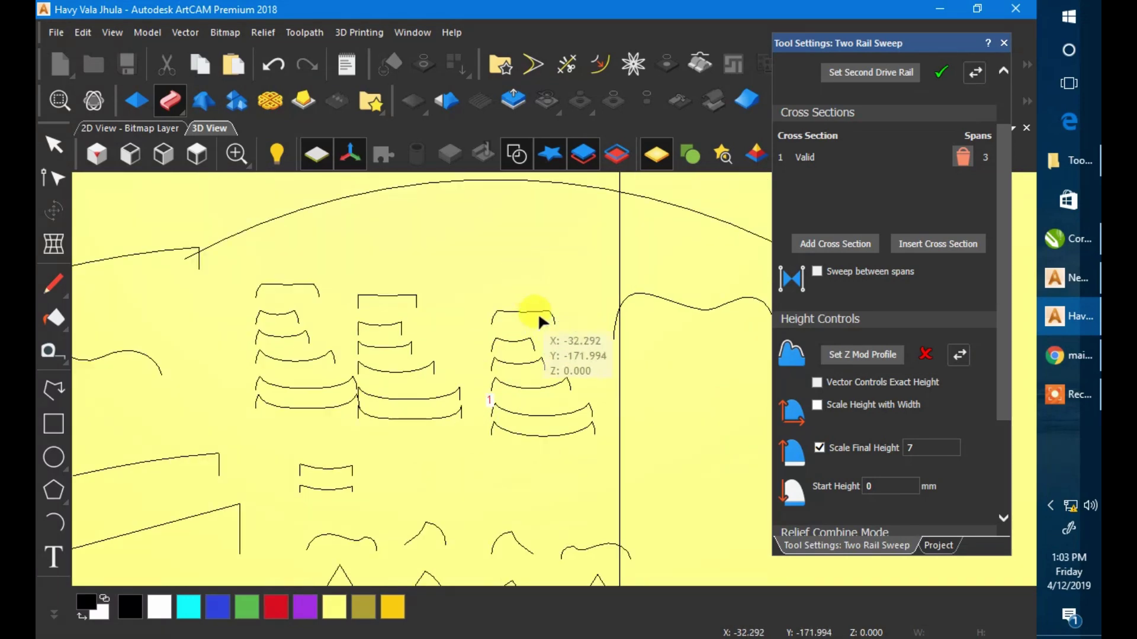
scroll(557, 304, down, 5)
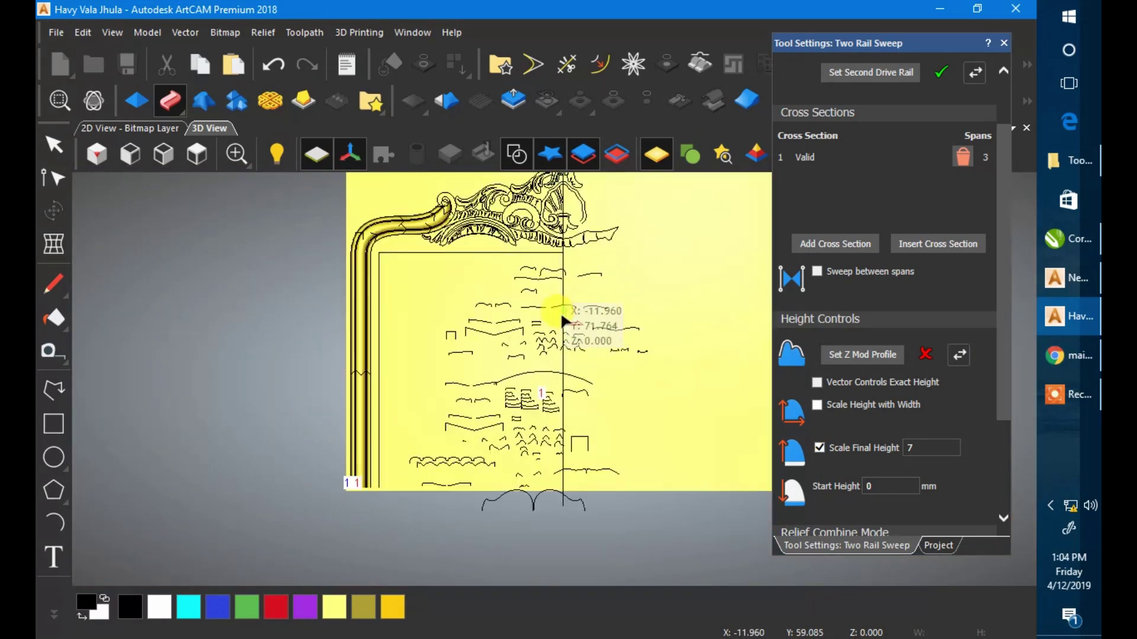
scroll(571, 347, up, 2)
scroll(570, 349, down, 1)
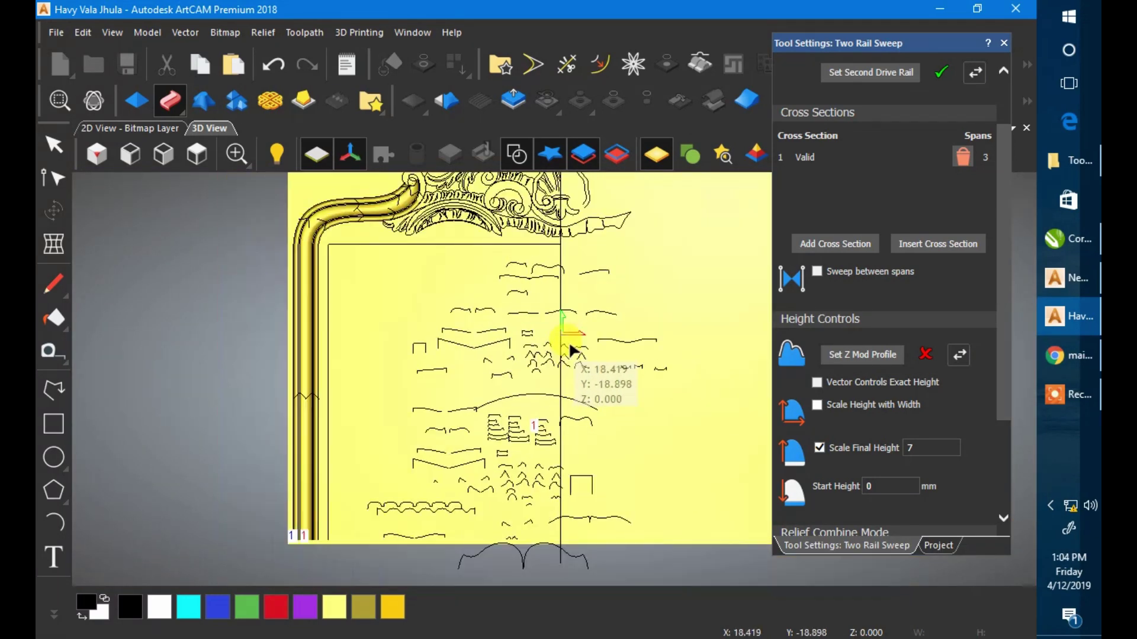
scroll(541, 431, up, 3)
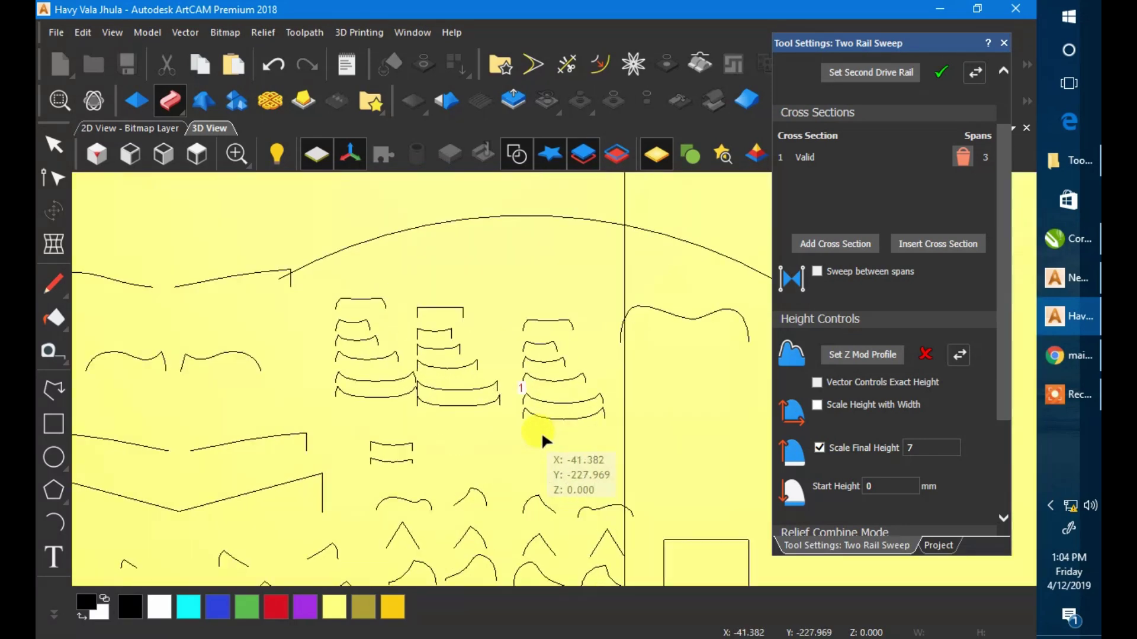
click(564, 409)
scroll(569, 418, up, 1)
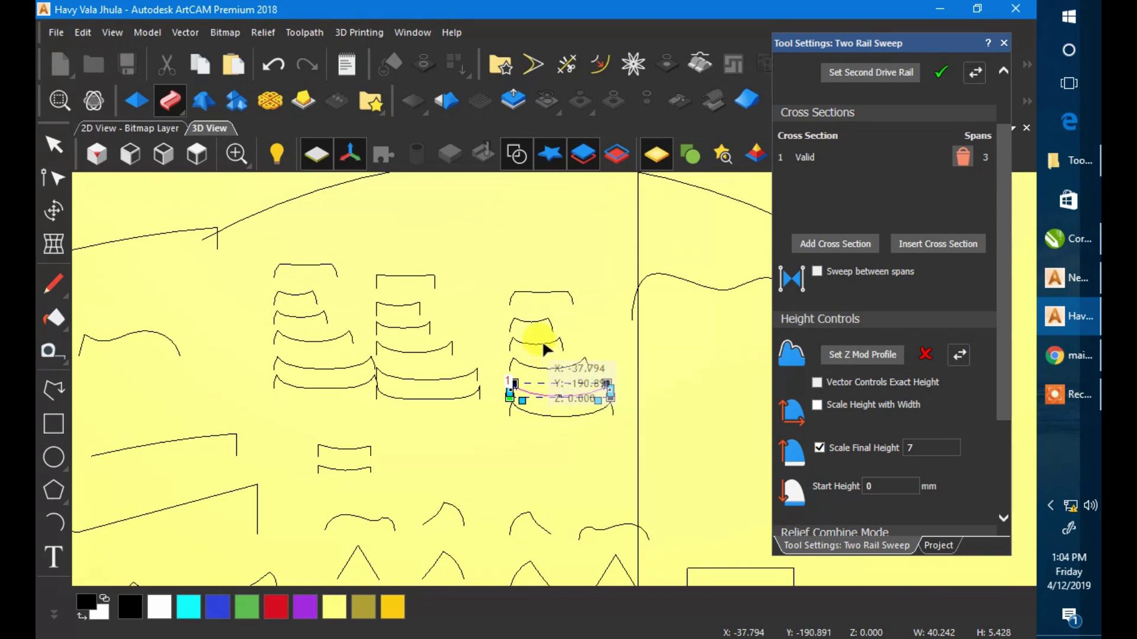
click(538, 319)
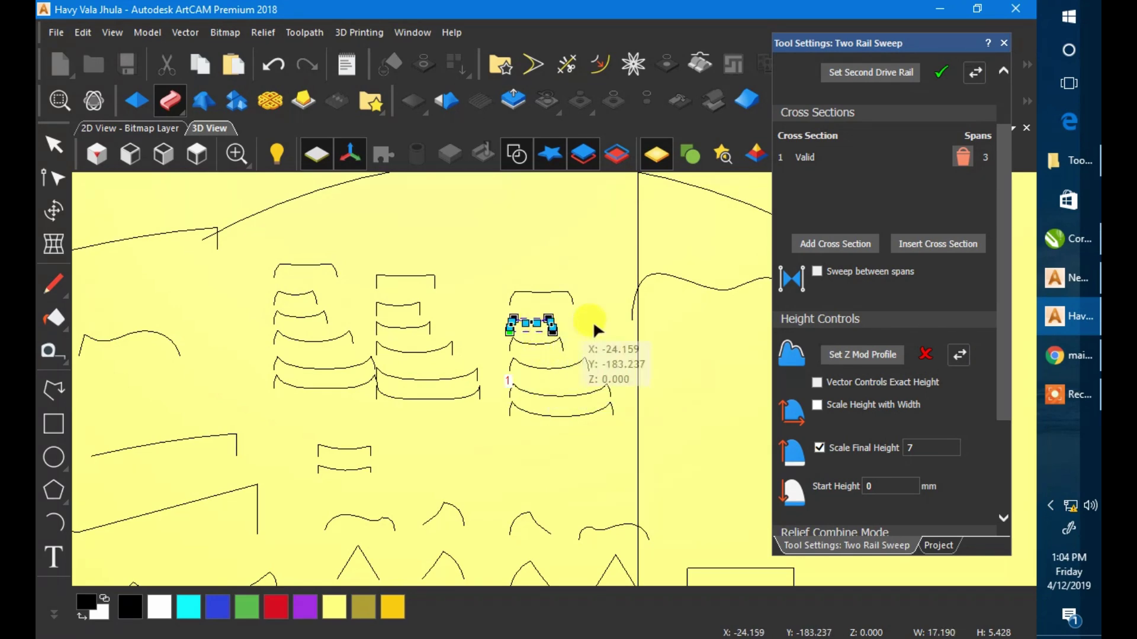
click(958, 160)
click(834, 240)
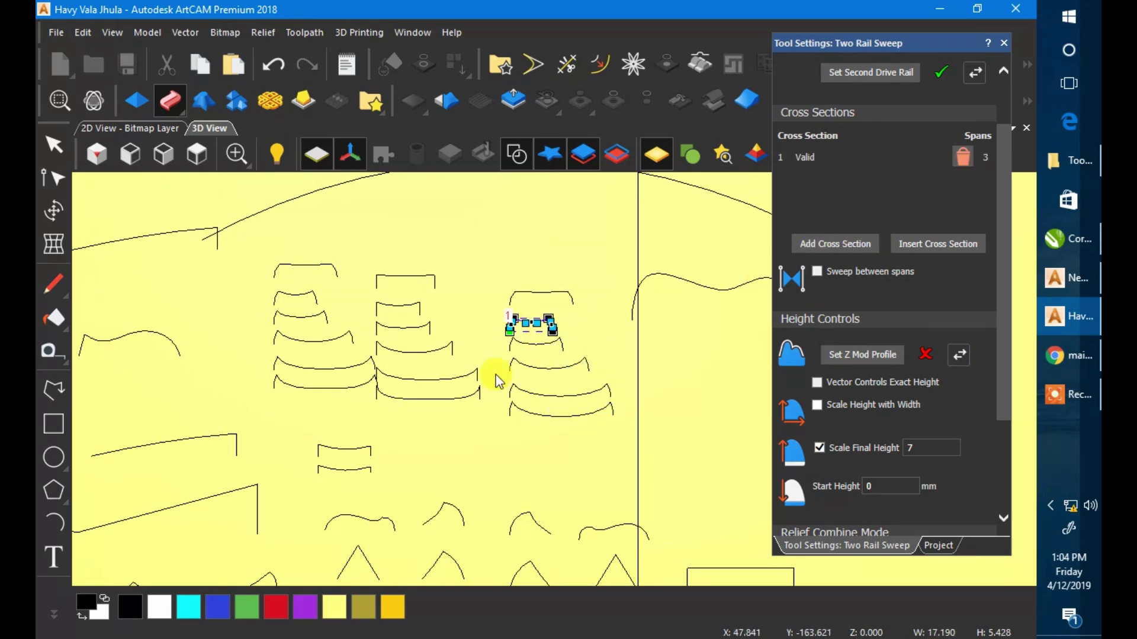
Step: Examine the middle sweep's bottom end and upper corner with the new cross section, with and without the vectors displayed
scroll(535, 385, down, 7)
scroll(306, 455, up, 4)
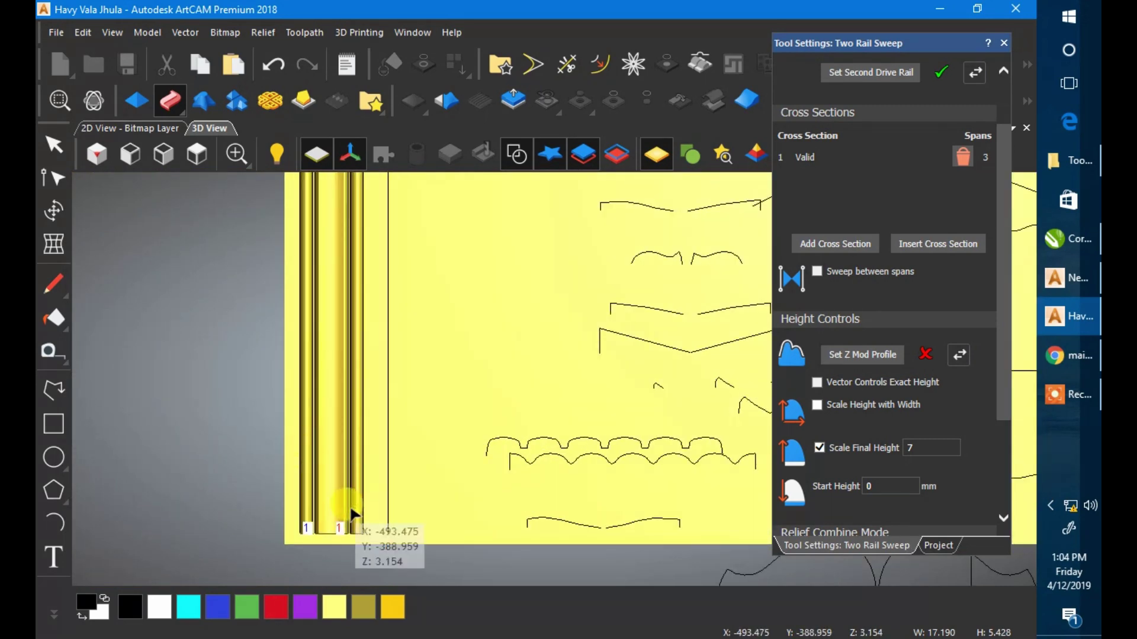
scroll(353, 513, up, 3)
middle_drag(354, 513, 332, 408)
drag(332, 406, 545, 363)
scroll(580, 210, up, 3)
click(515, 154)
scroll(503, 312, up, 3)
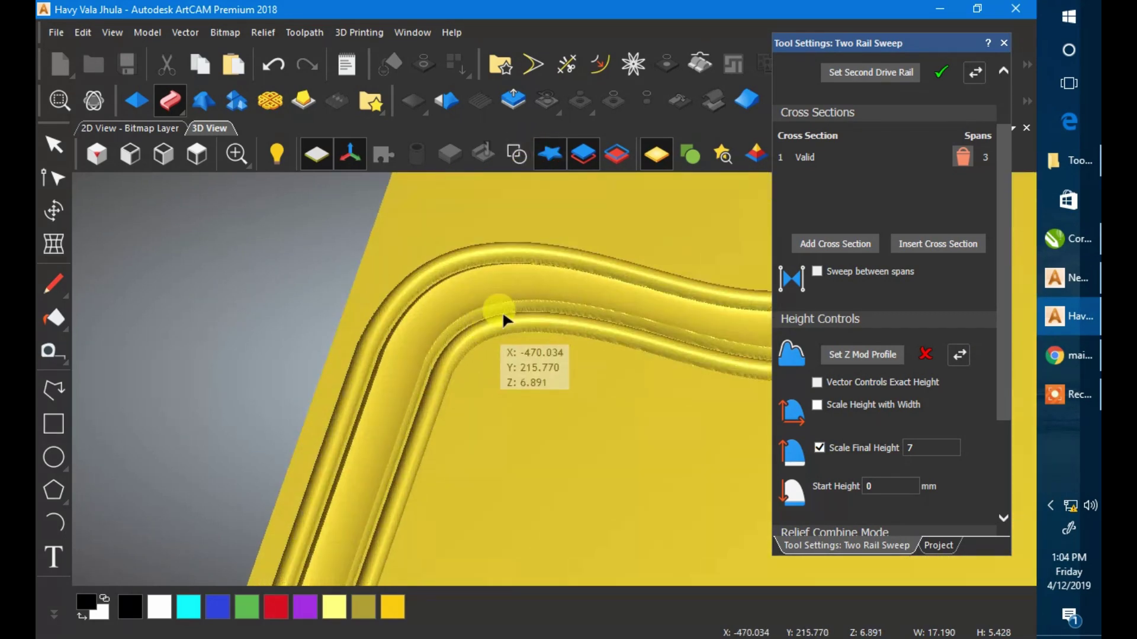
drag(503, 311, 545, 225)
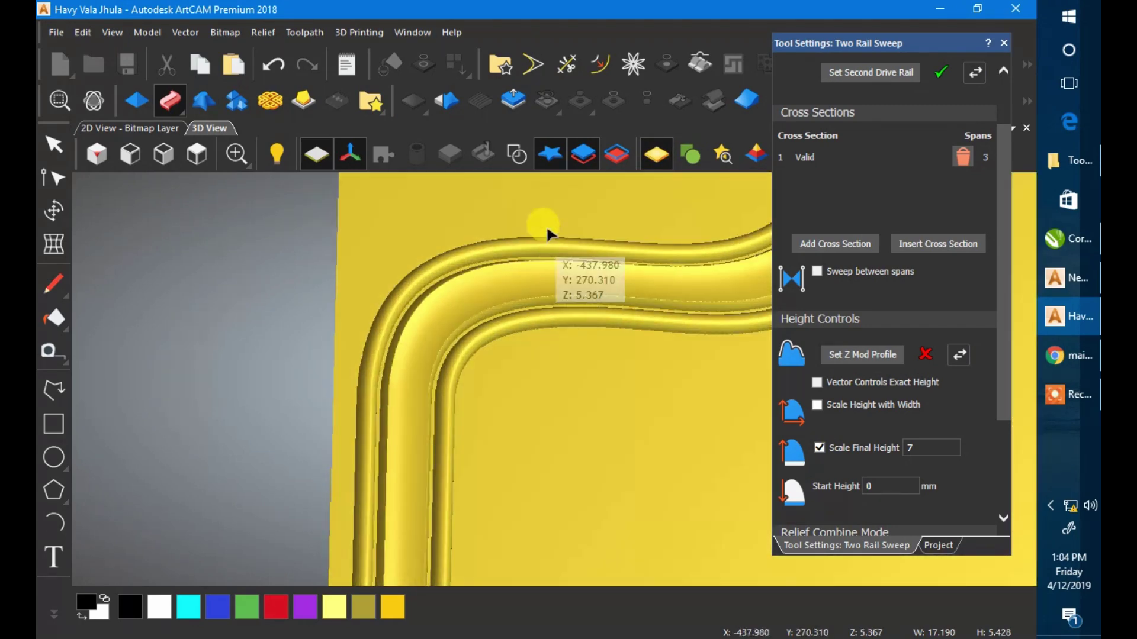
click(519, 161)
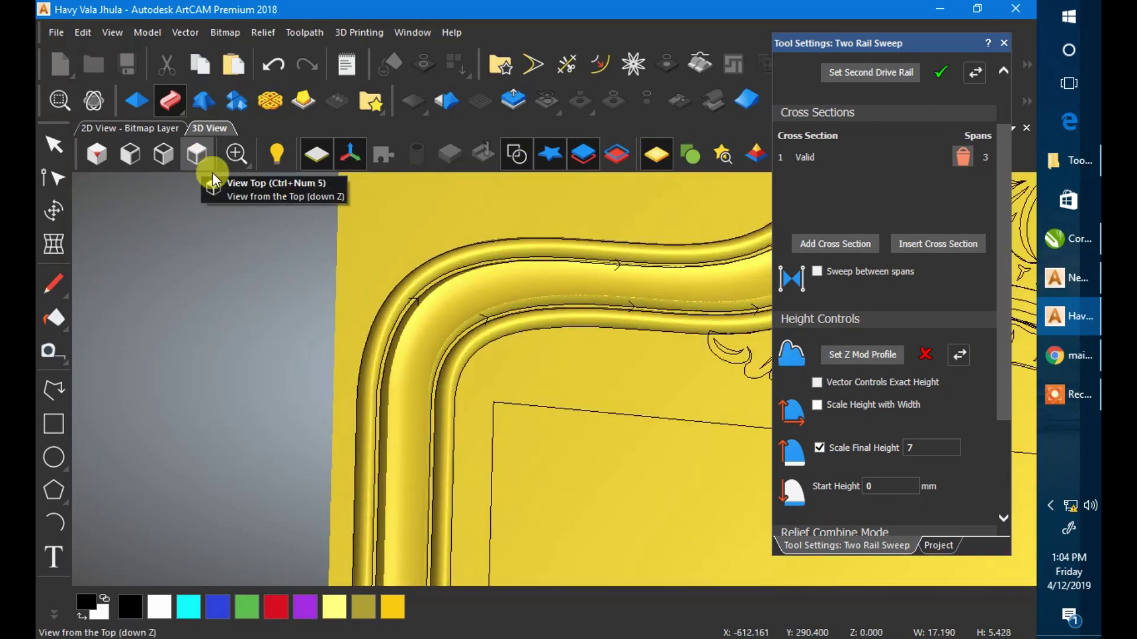
Step: Replace the sweep's cross section with the second profile from the bottom in the rightmost stacked group
click(197, 155)
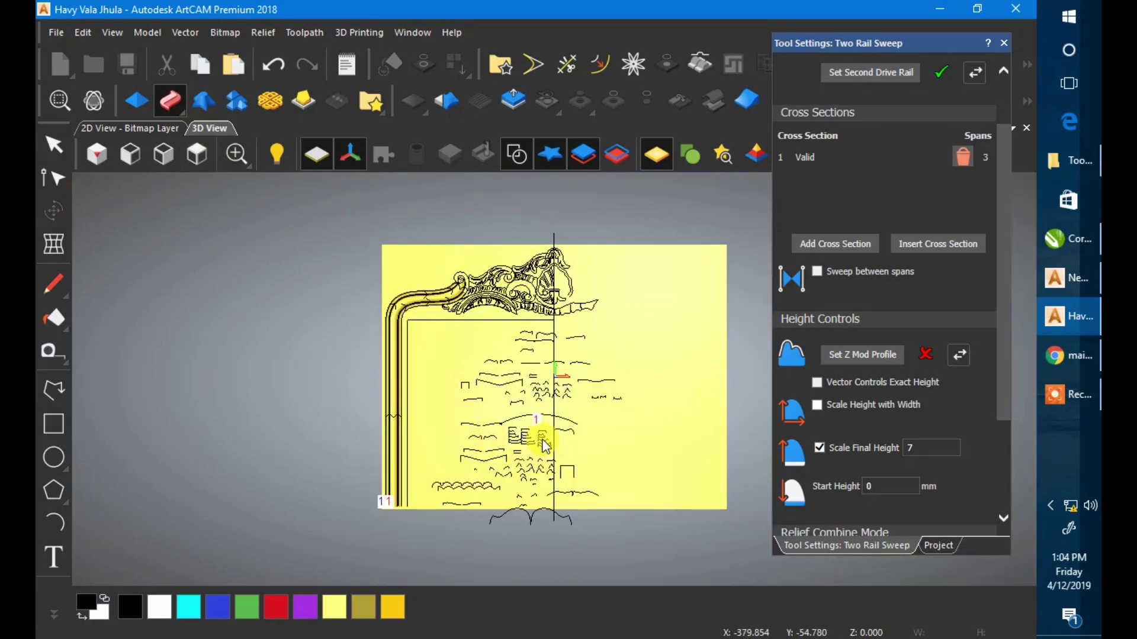
scroll(536, 456, up, 4)
scroll(560, 402, up, 3)
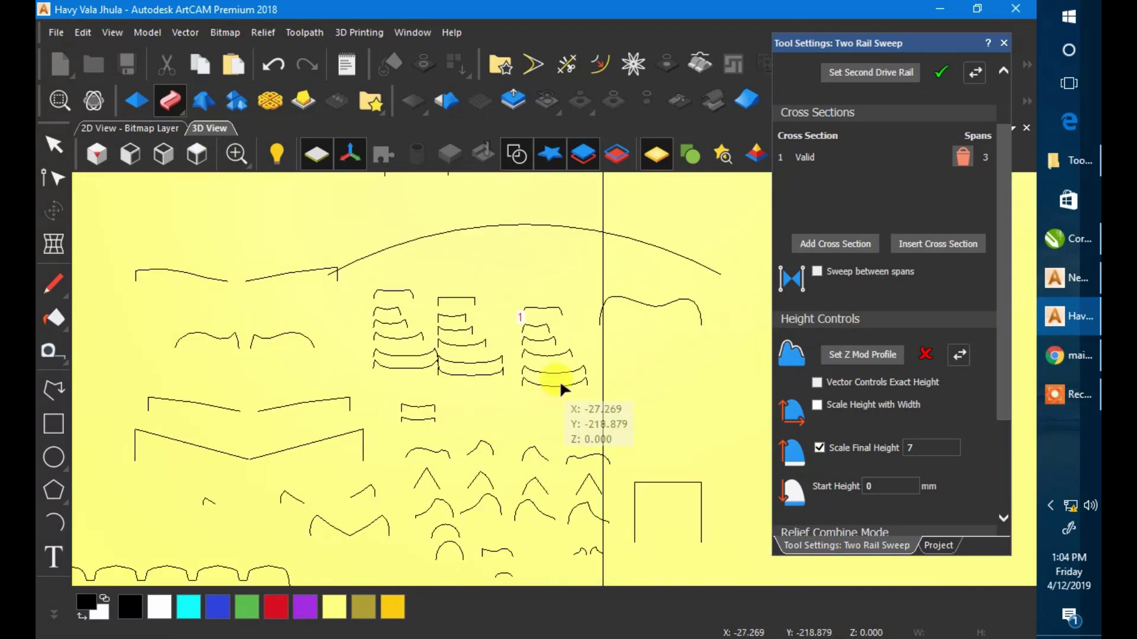
click(559, 380)
scroll(563, 388, up, 4)
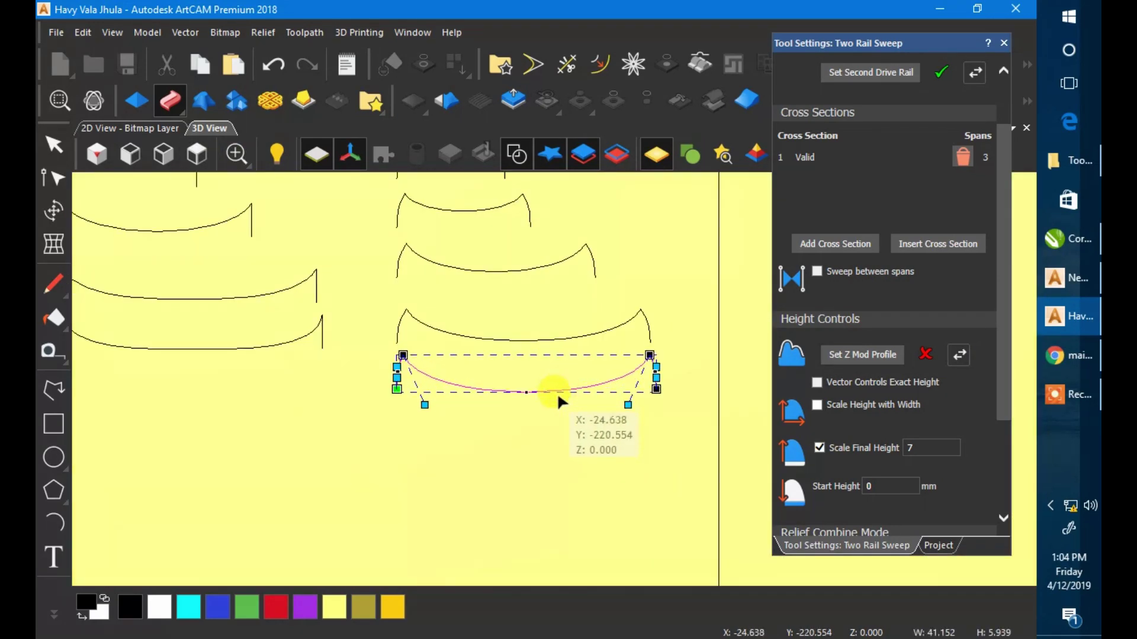
drag(527, 392, 524, 339)
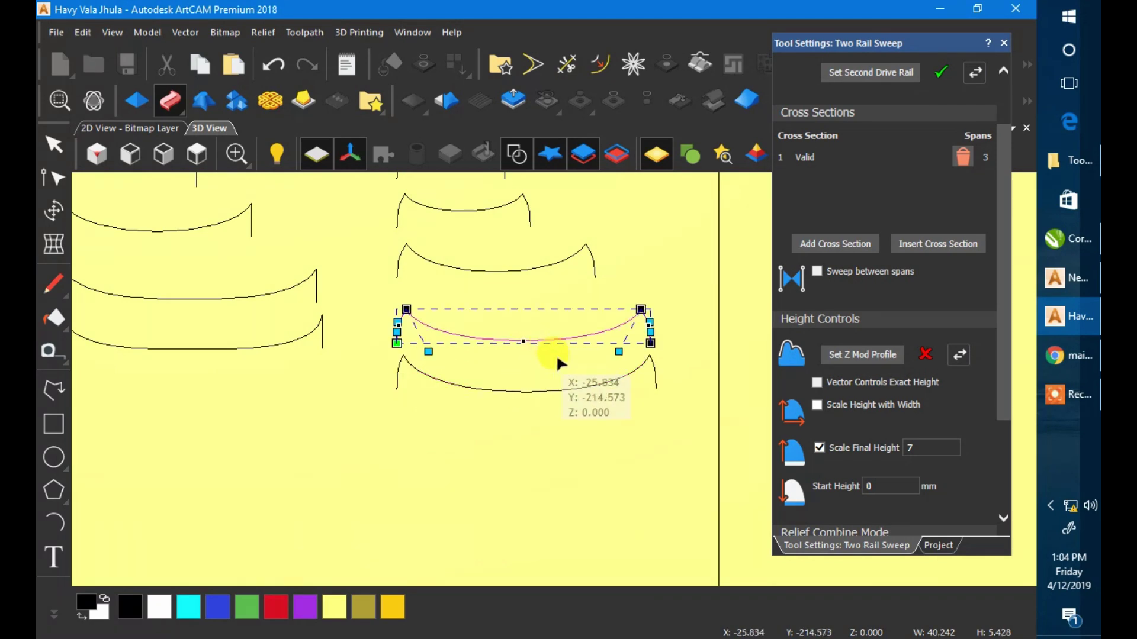
click(961, 154)
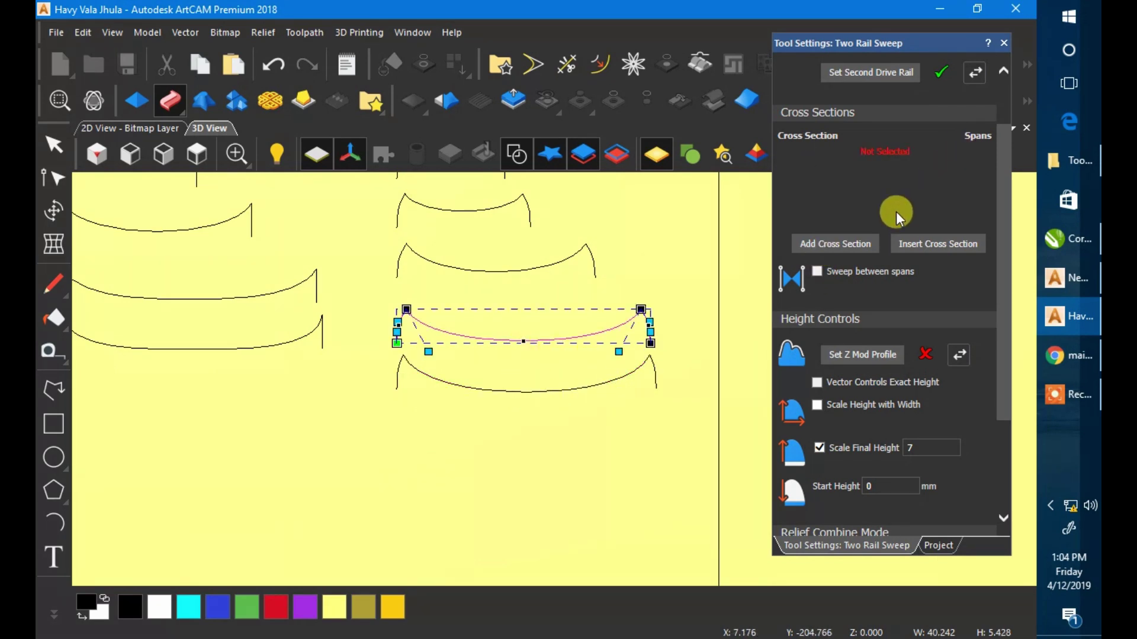
click(850, 243)
scroll(840, 414, down, 3)
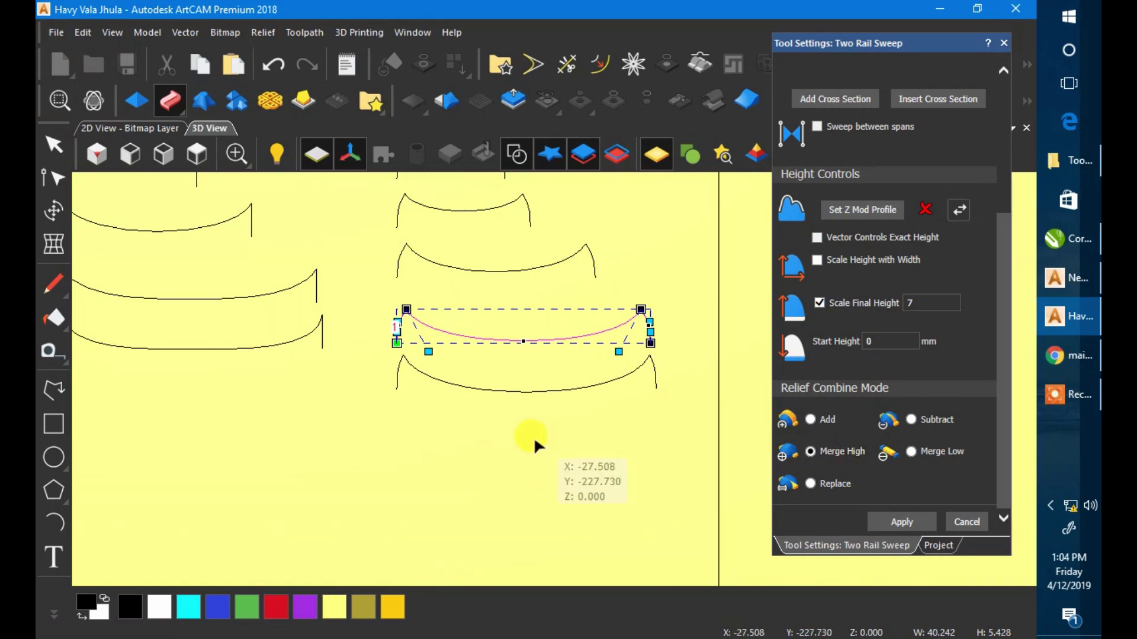
Step: Set the middle sweep's Scale Final Height to 6 after checking its upper end at the scroll
scroll(513, 442, down, 2)
scroll(514, 443, down, 3)
scroll(487, 191, up, 5)
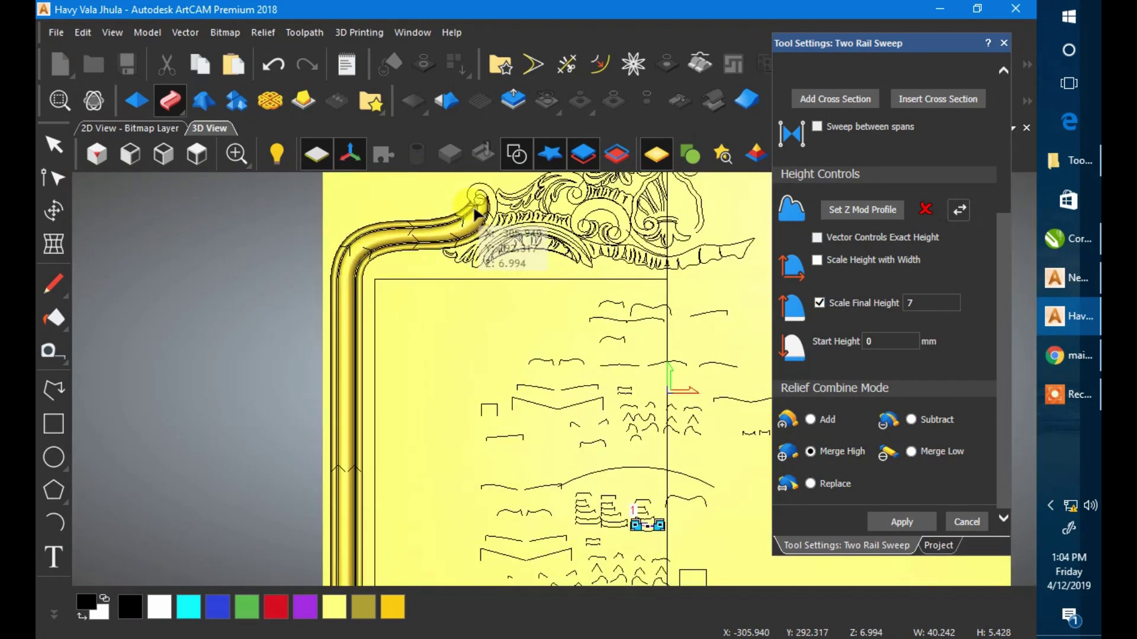
middle_drag(486, 191, 509, 255)
scroll(515, 251, up, 1)
mouse_move(516, 255)
mouse_down()
mouse_move(542, 346)
mouse_move(560, 327)
mouse_move(515, 182)
mouse_move(536, 216)
mouse_up()
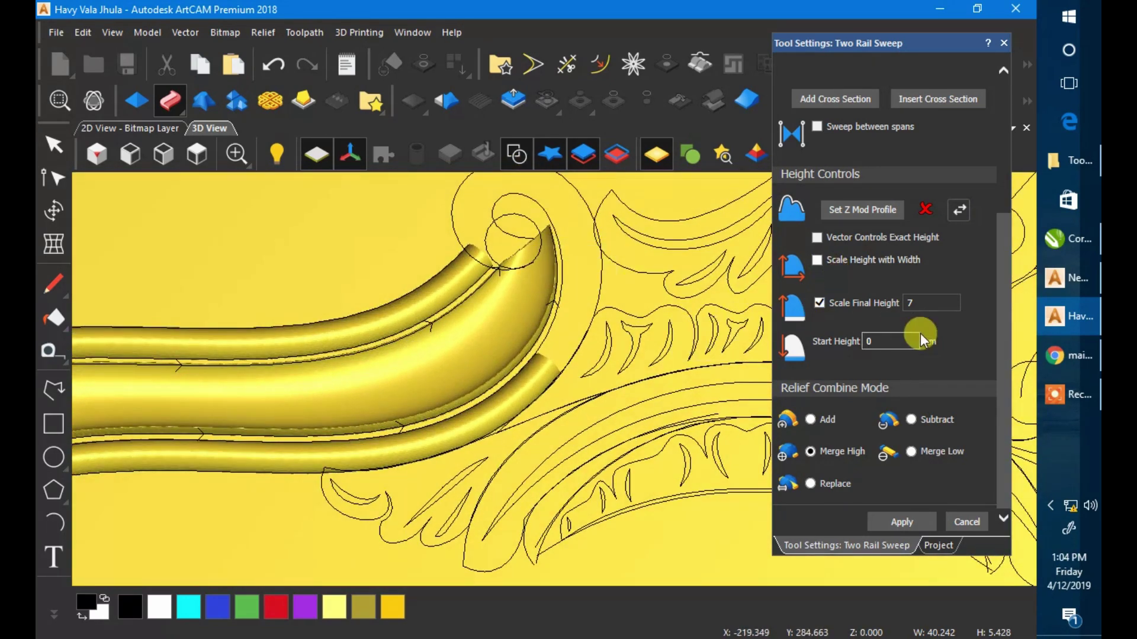
click(941, 303)
key(BackSpace)
text(6)
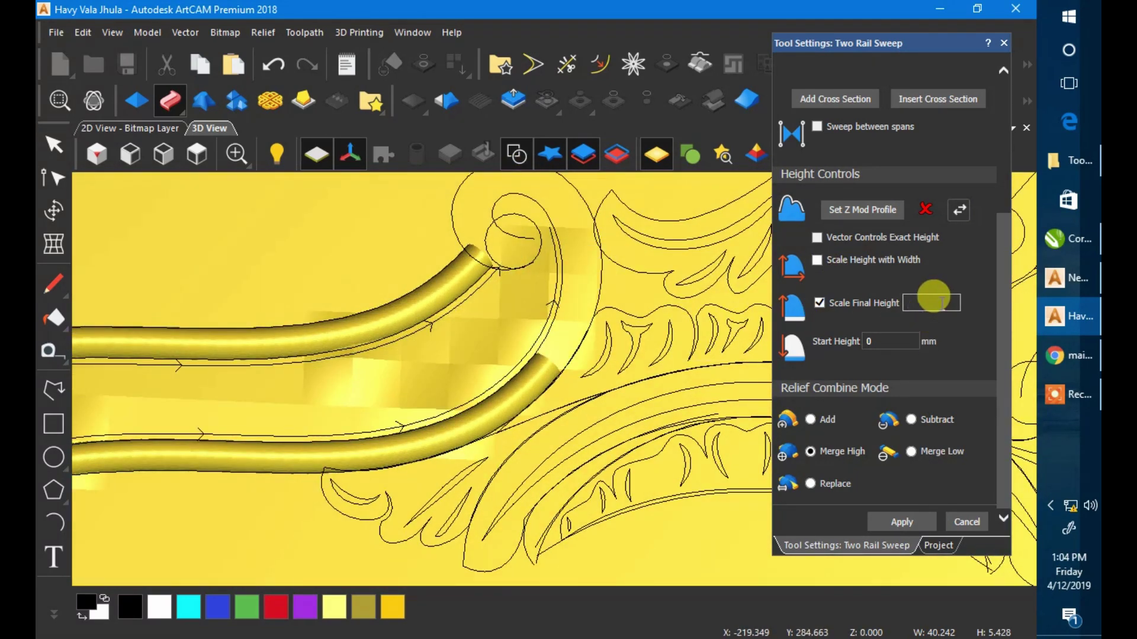
Step: Examine the lowered middle sweep from the front, at its bottom end and along its upper curve, with the vectors hidden
scroll(592, 290, down, 2)
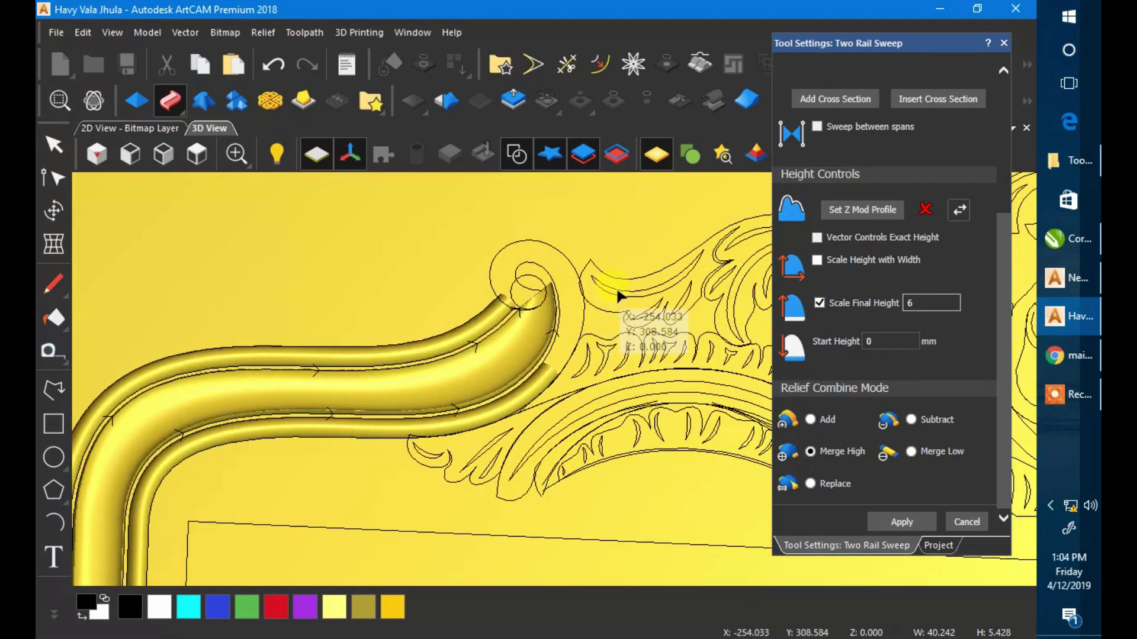
scroll(577, 313, up, 1)
click(166, 153)
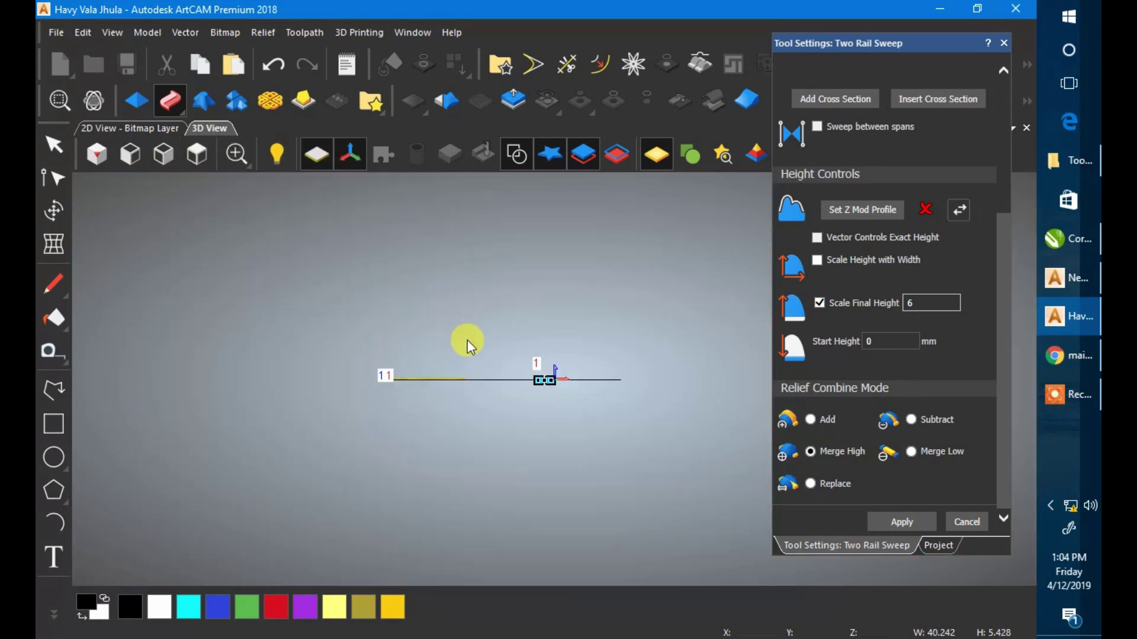
scroll(325, 392, up, 5)
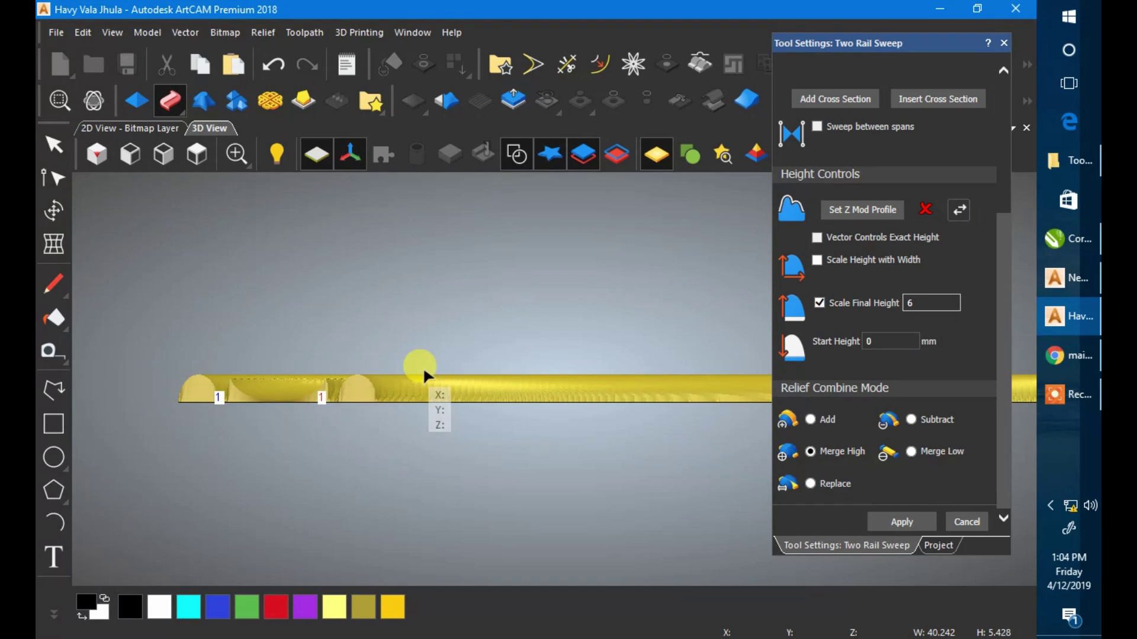
scroll(420, 385, up, 10)
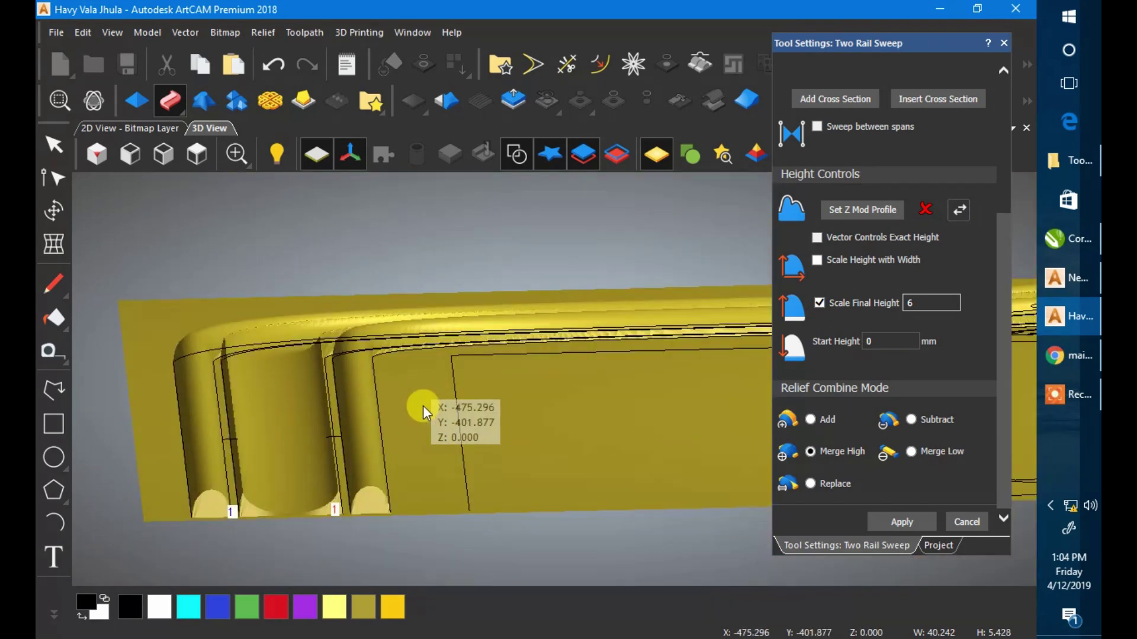
scroll(539, 180, down, 4)
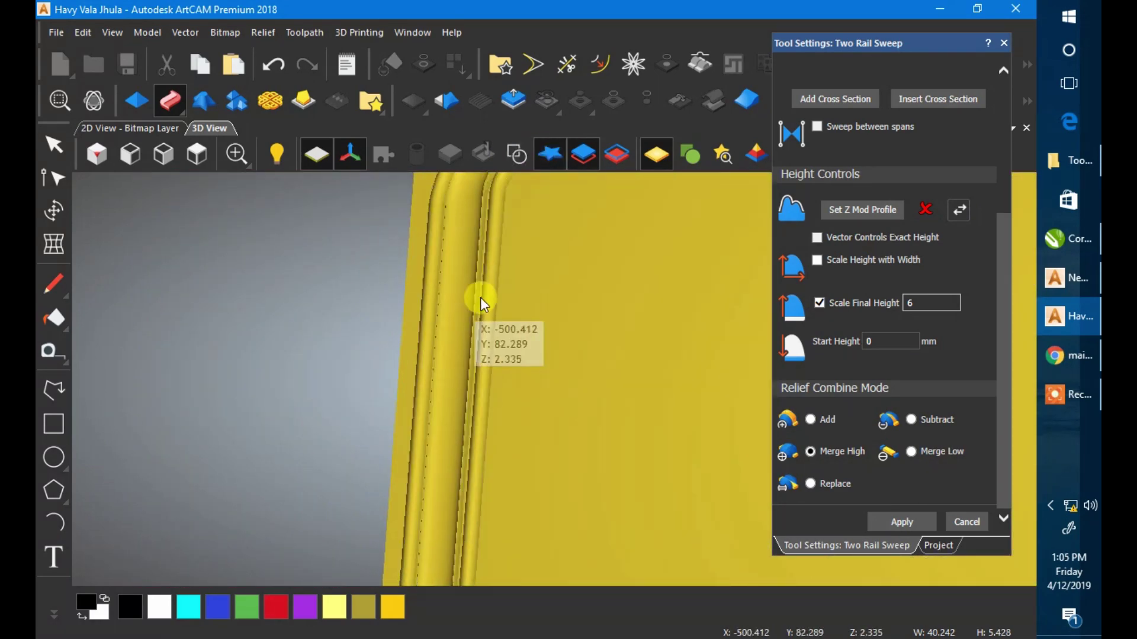
scroll(603, 198, down, 5)
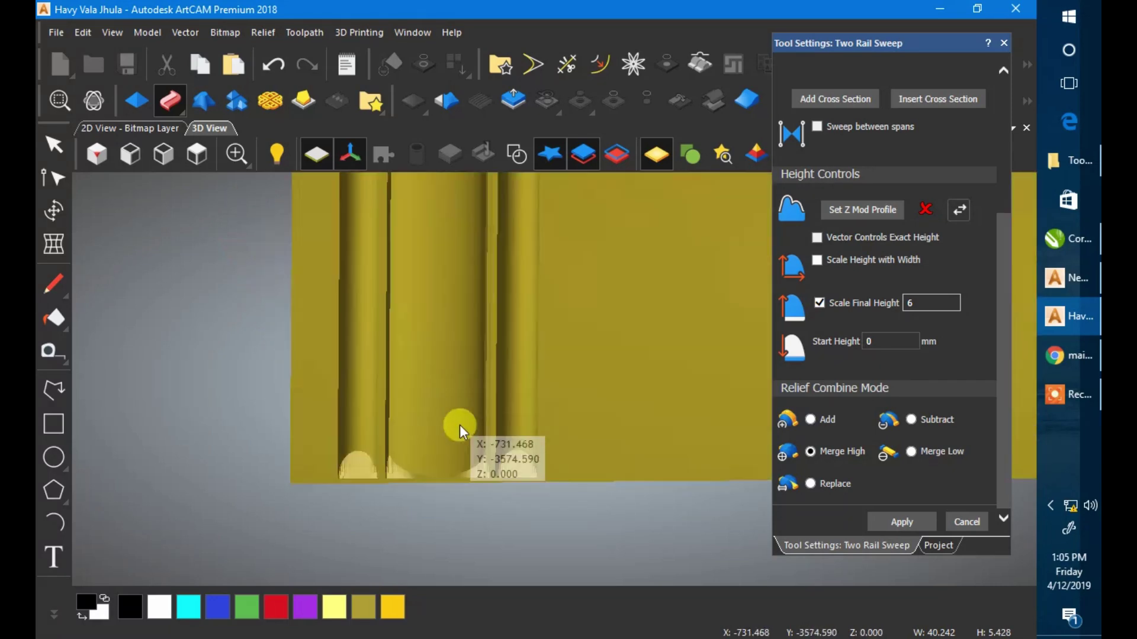
drag(462, 430, 480, 448)
scroll(603, 271, up, 6)
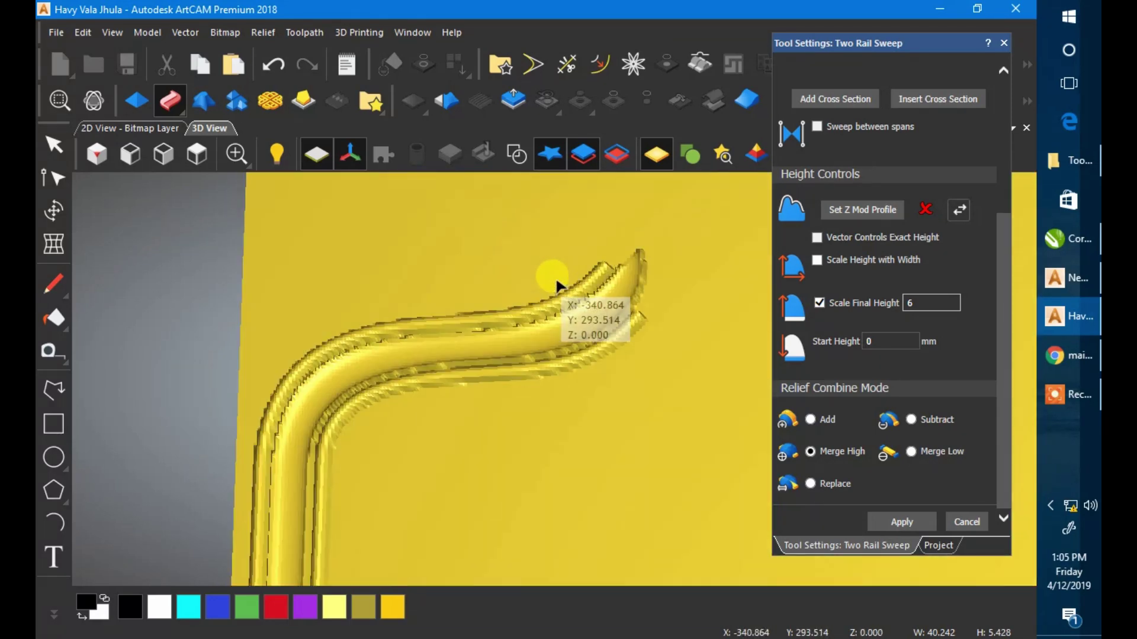
drag(583, 322, 490, 273)
scroll(491, 273, down, 5)
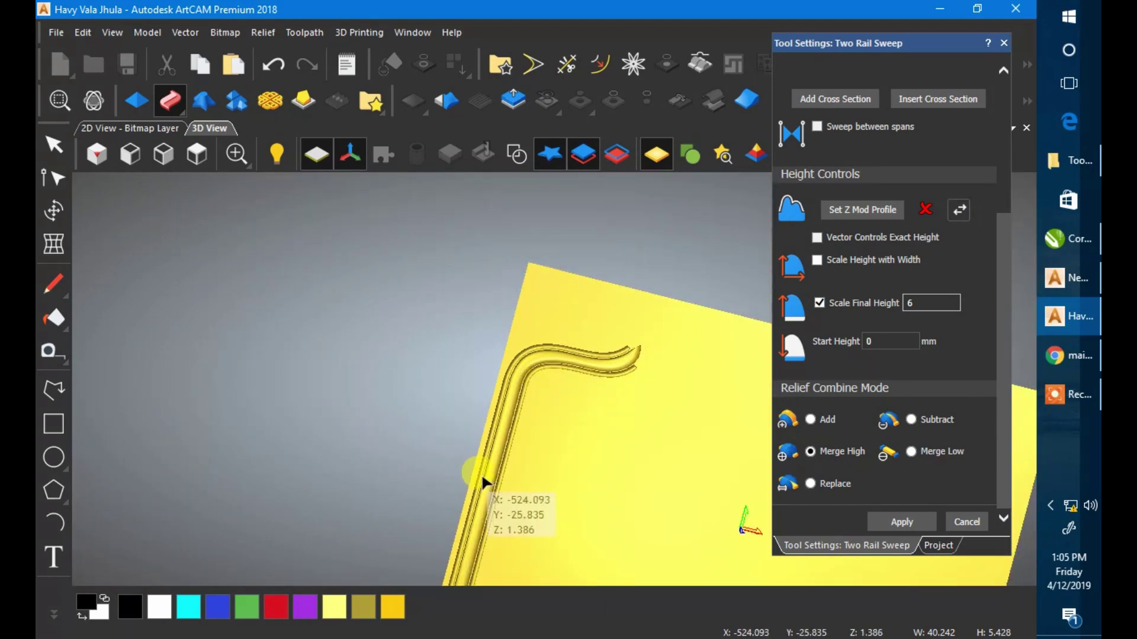
scroll(530, 405, up, 1)
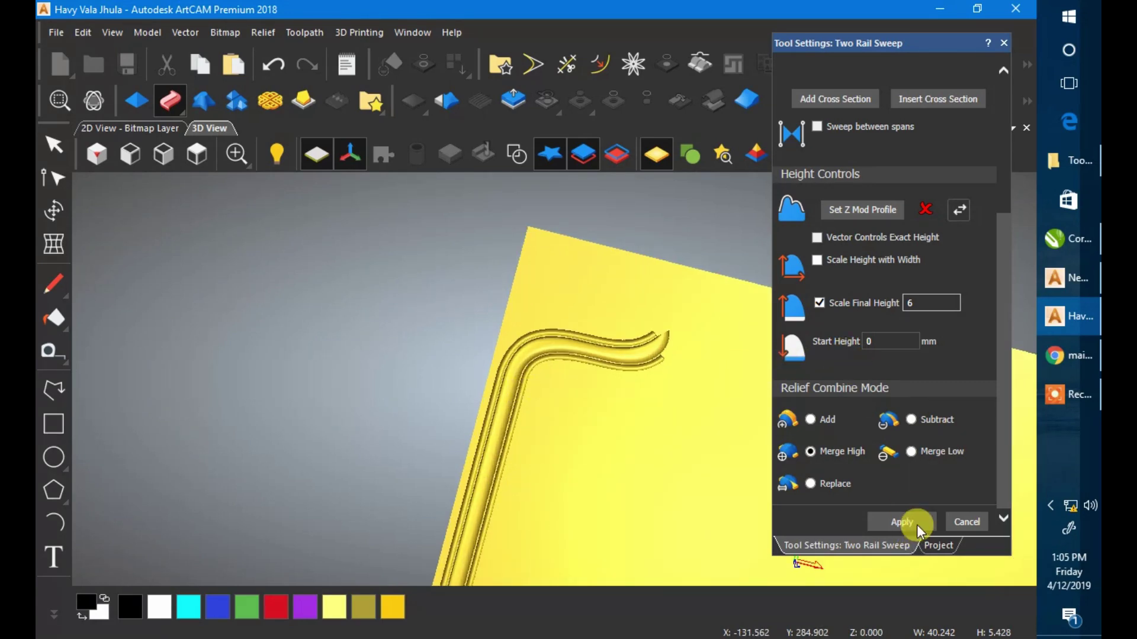
Step: Finish the middle two-rail sweep with the vectors displayed again and save the model
click(517, 157)
scroll(427, 337, down, 3)
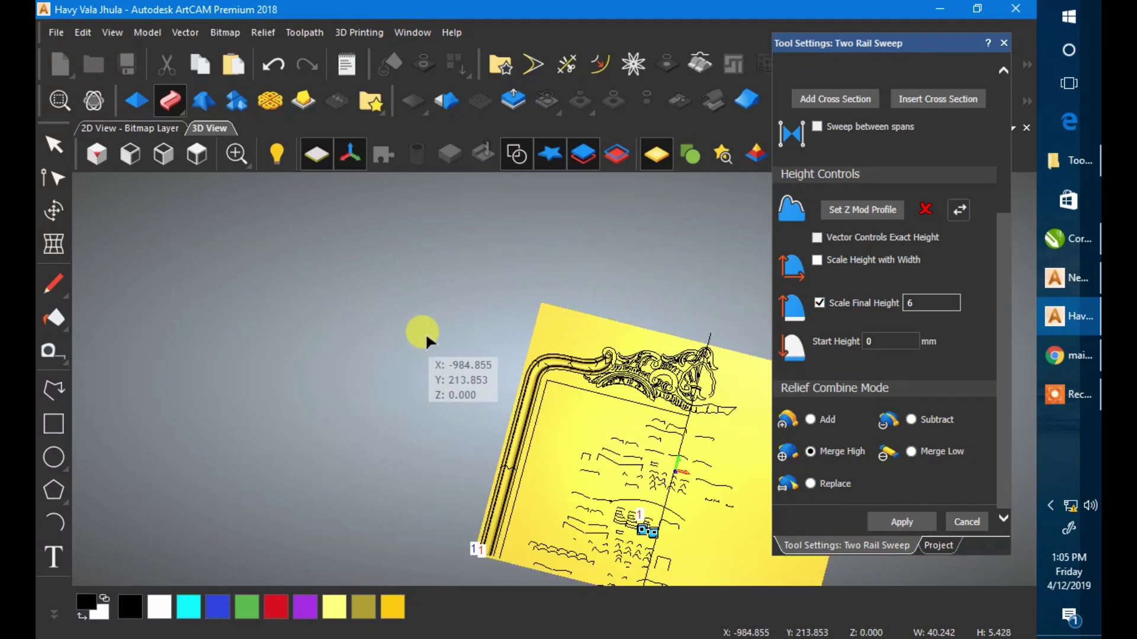
scroll(622, 468, up, 5)
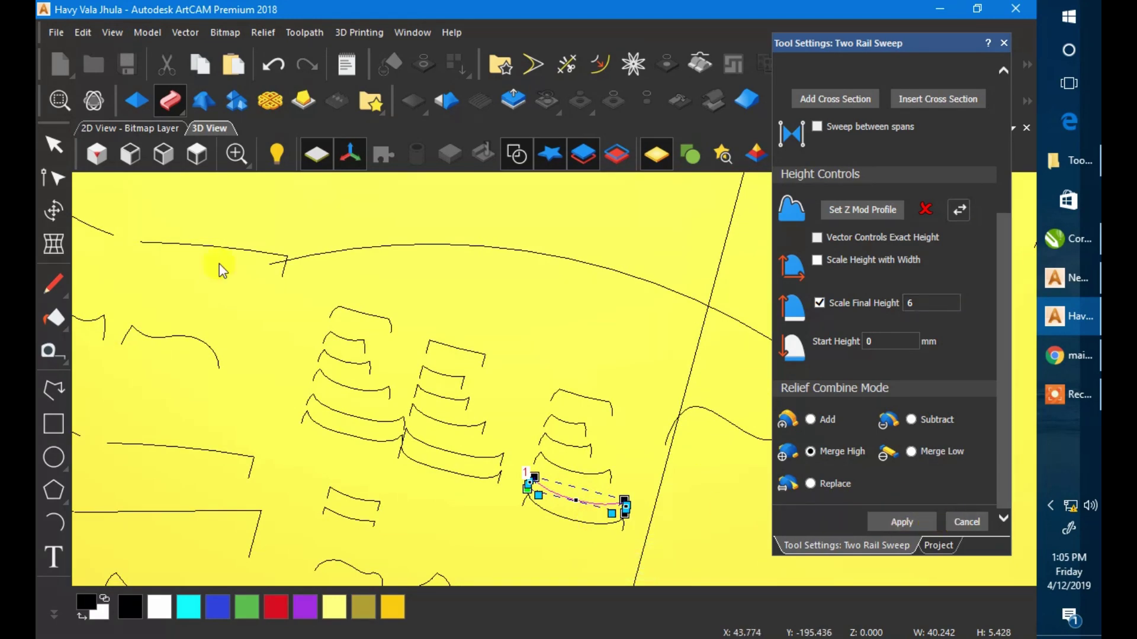
key(Escape)
click(197, 156)
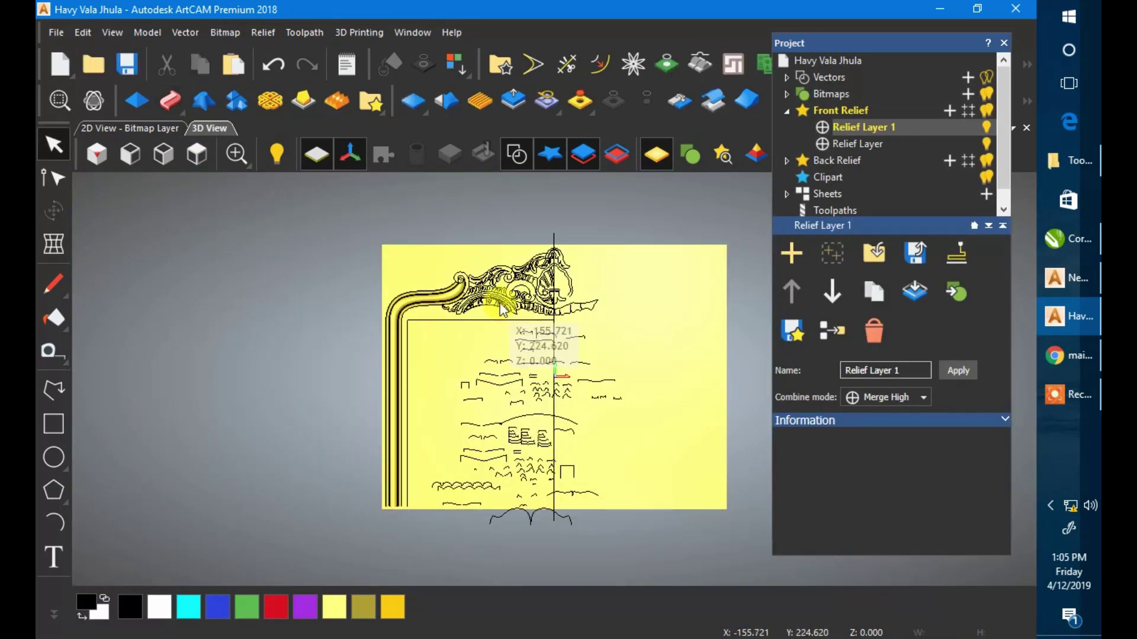
scroll(503, 290, up, 3)
key(ctrl+s)
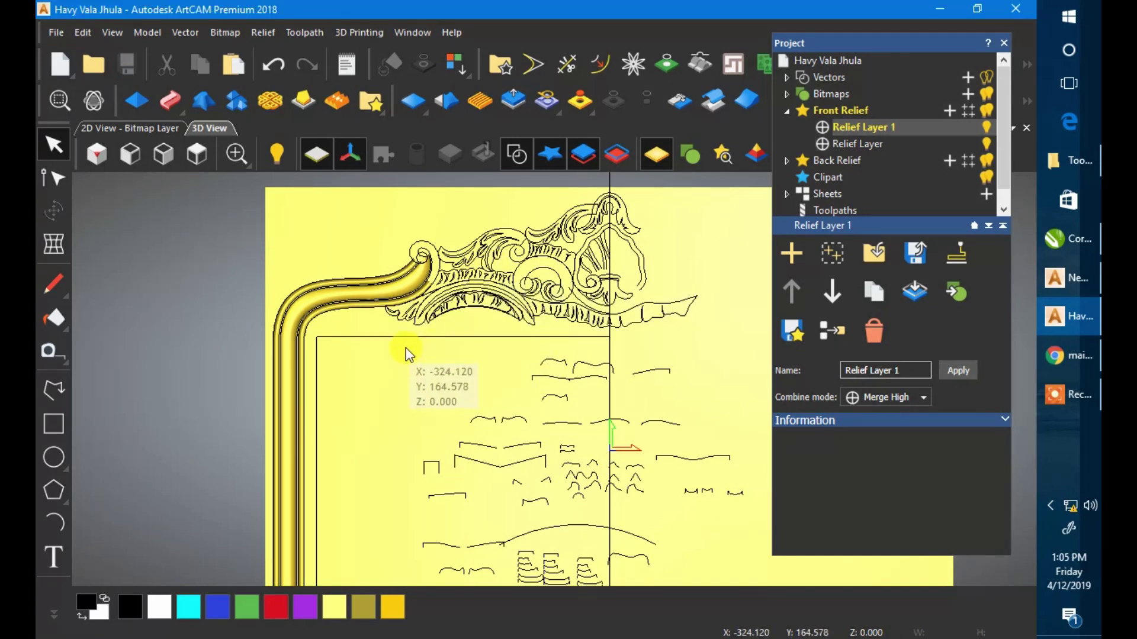
Step: Inspect the bottom end of the three mouldings, return to the top view and save the model again
scroll(418, 296, down, 5)
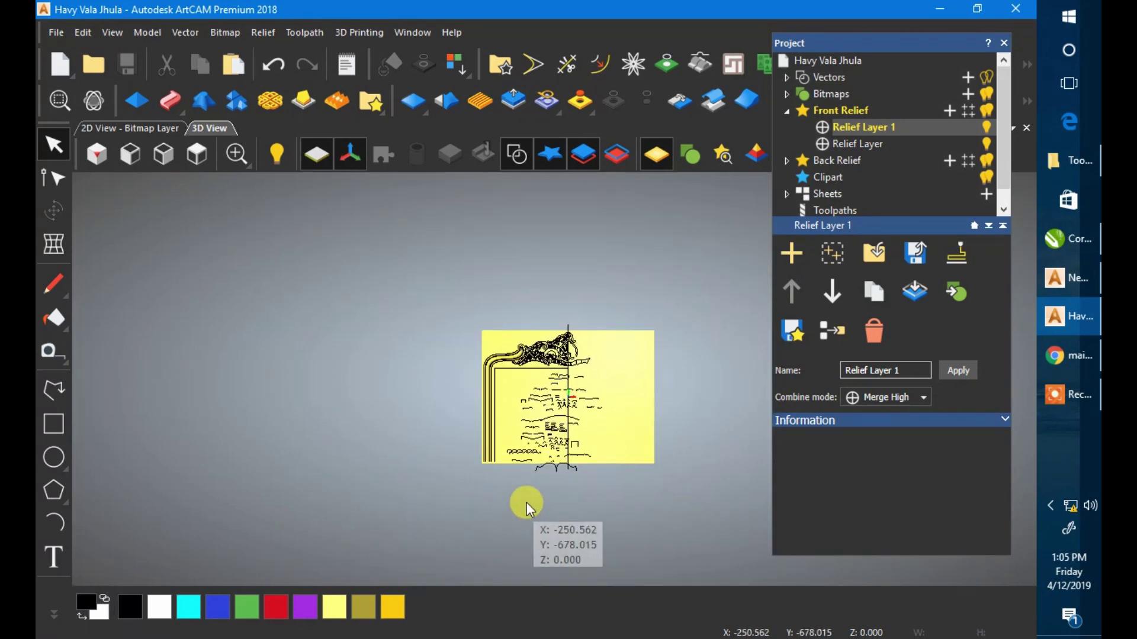
scroll(460, 413, up, 6)
scroll(460, 413, up, 2)
drag(515, 432, 424, 221)
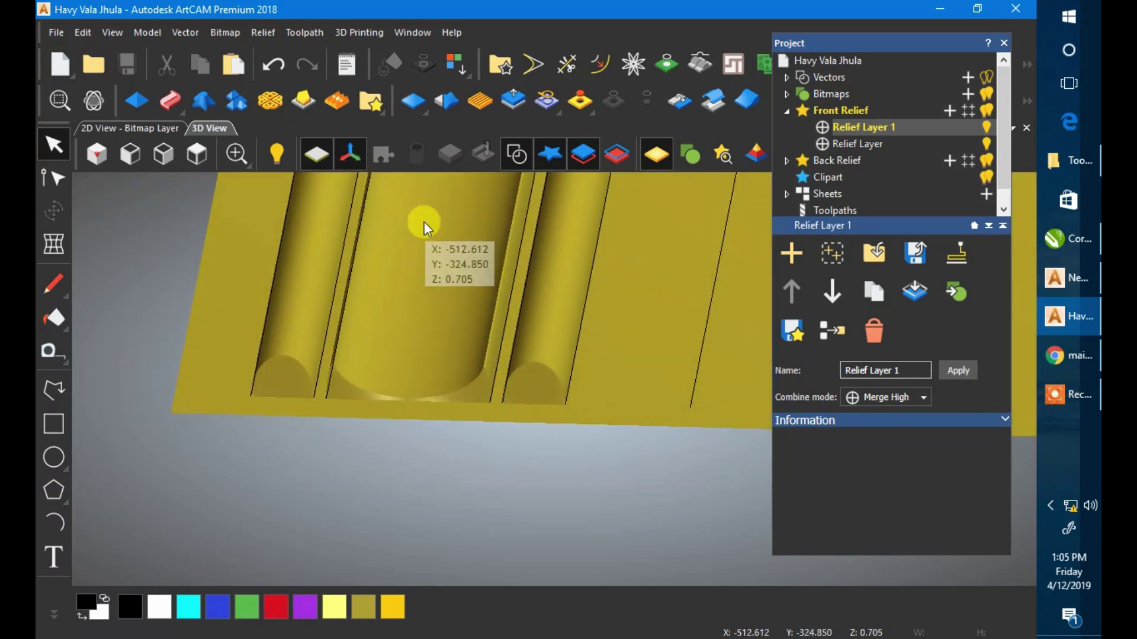
click(196, 152)
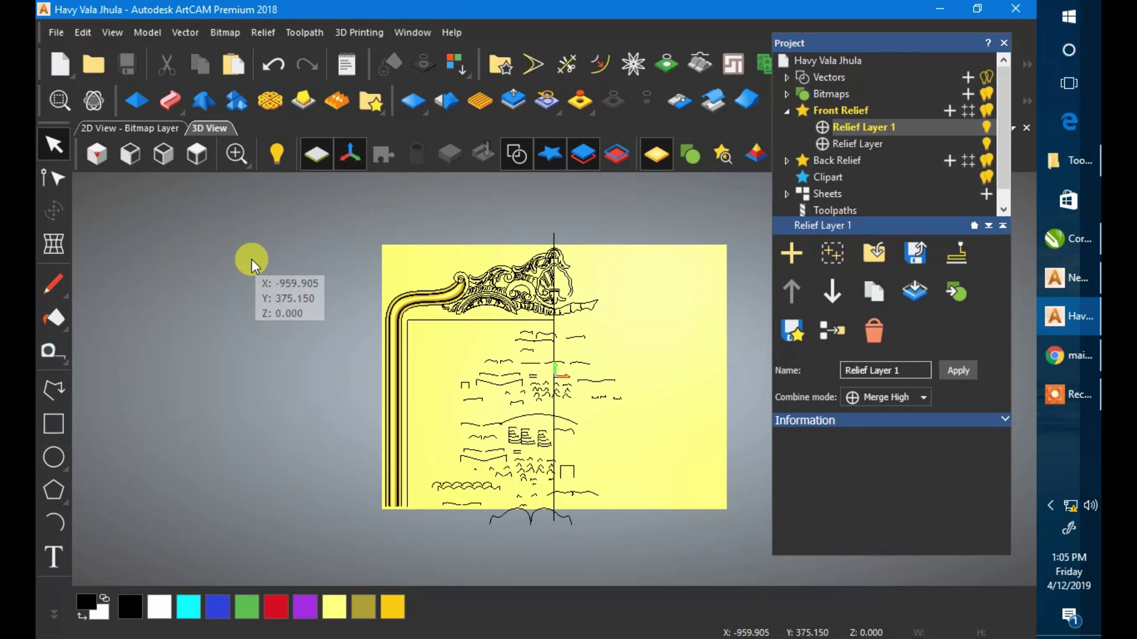
key(ctrl+s)
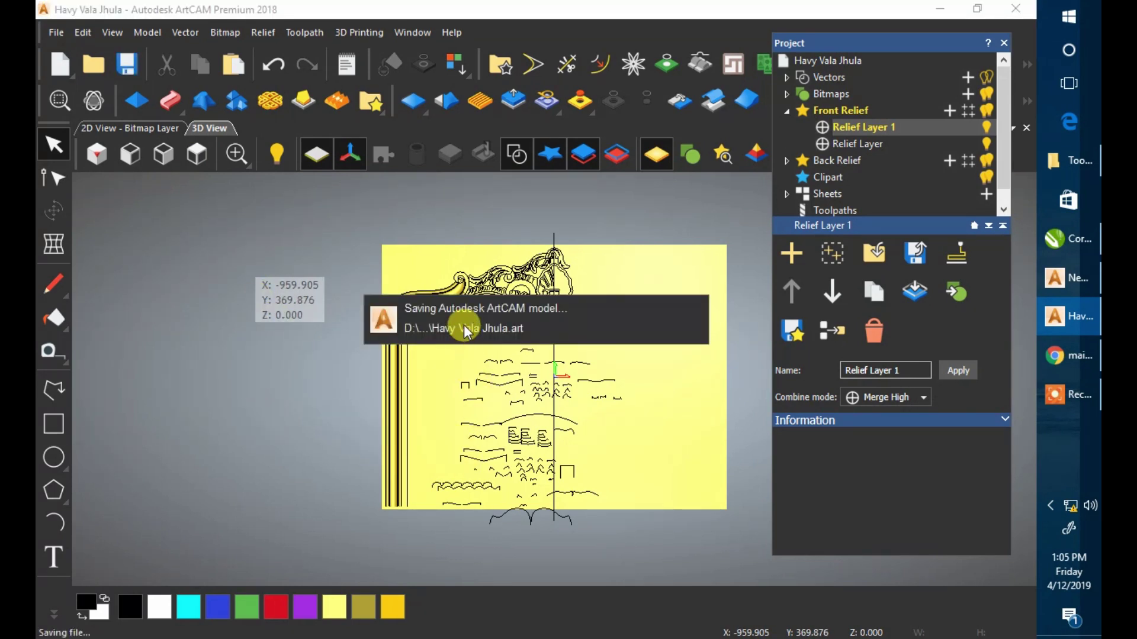
Step: Add Relief Layer 2 to the front relief with its default name and save the model
scroll(494, 274, up, 4)
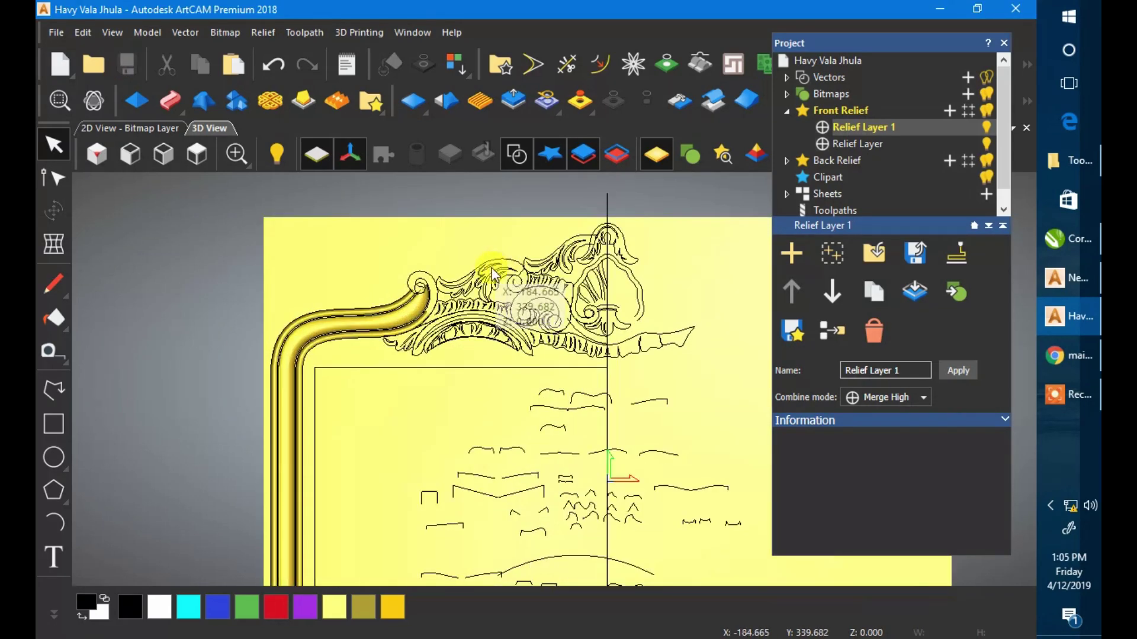
click(949, 109)
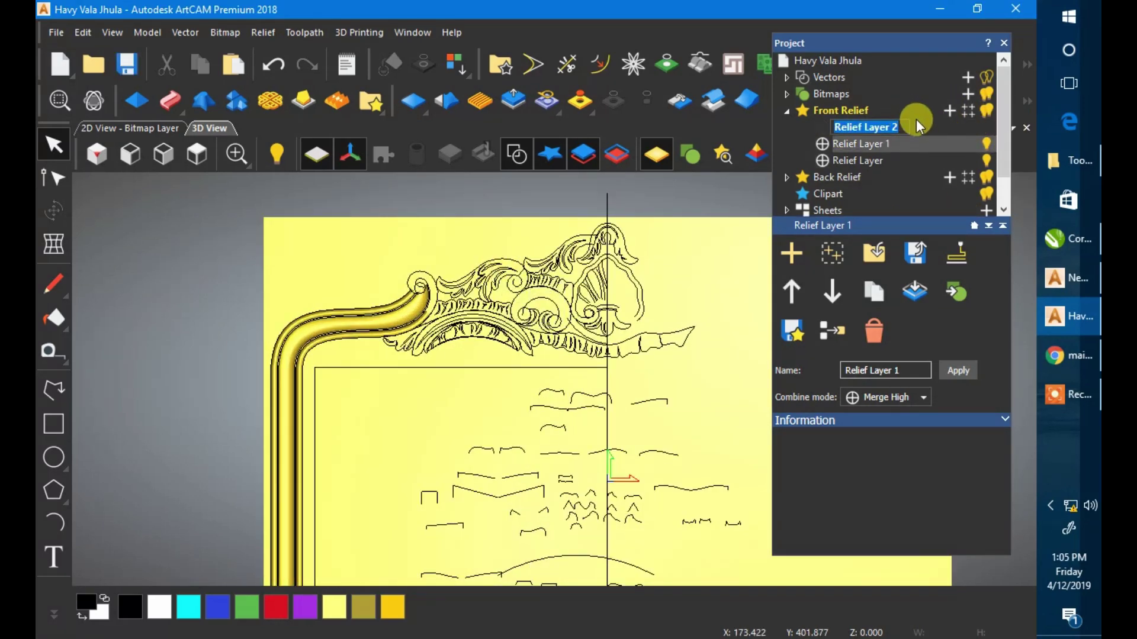
click(830, 128)
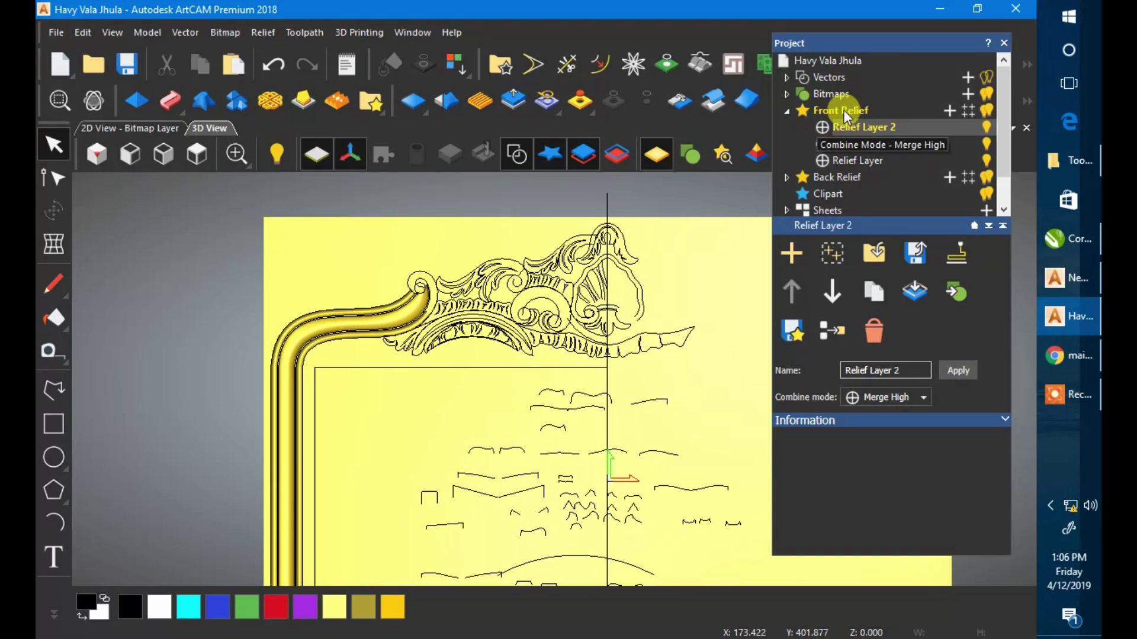
key(ctrl+s)
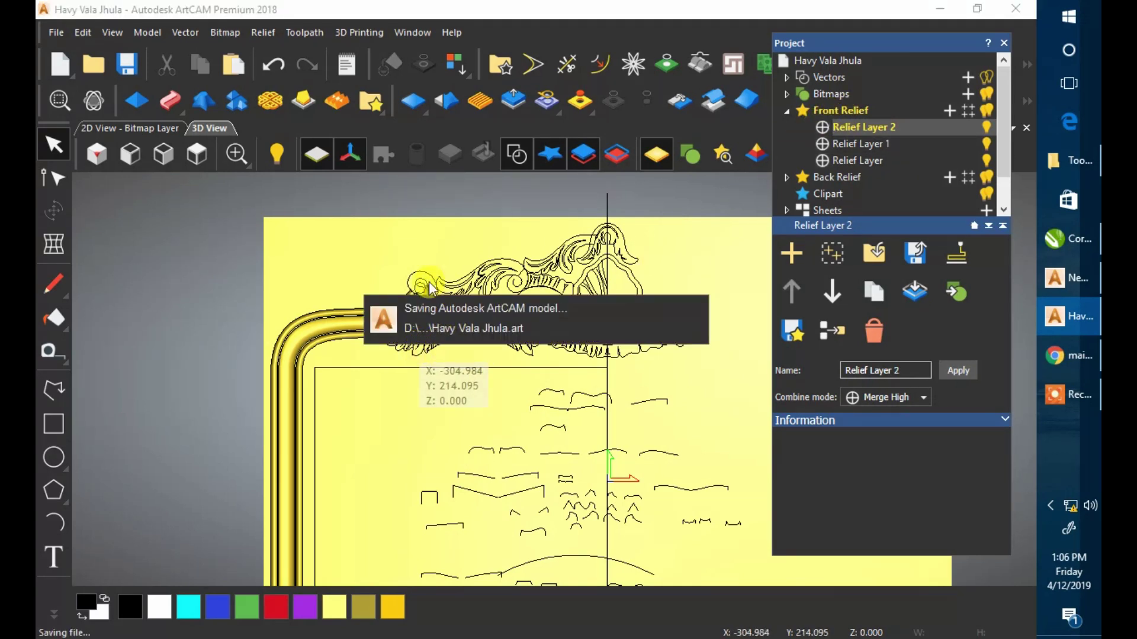
Step: Start a two-rail sweep along the scroll's two spiral vectors, using the small arched profile among the lower profiles as first cross section
scroll(425, 269, up, 2)
scroll(426, 318, up, 3)
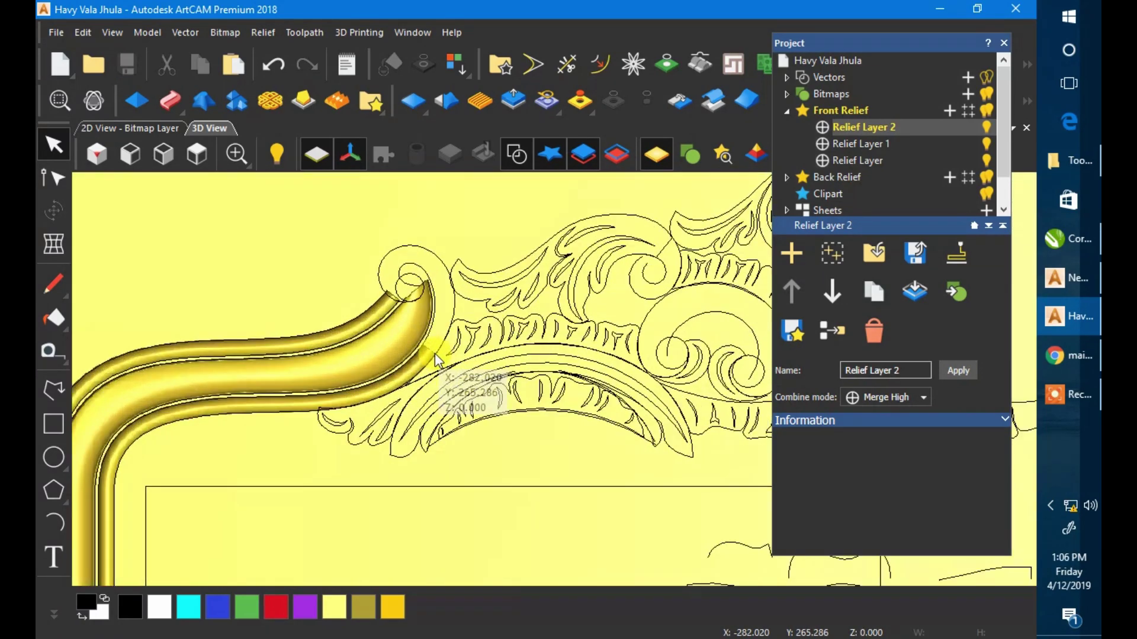
click(413, 243)
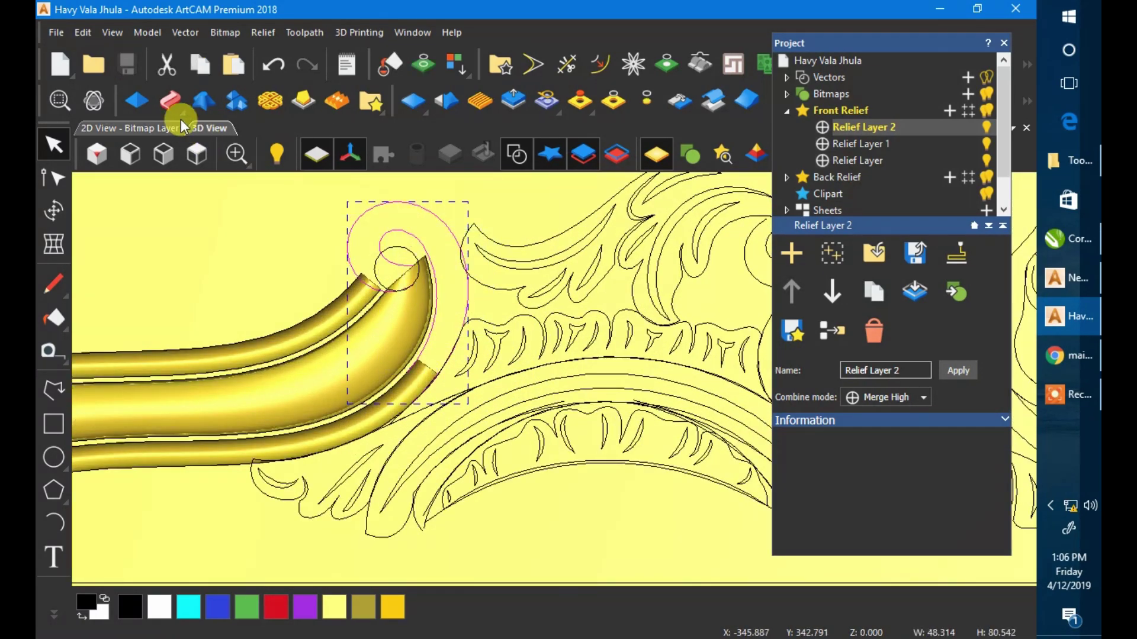
click(170, 100)
scroll(490, 349, down, 6)
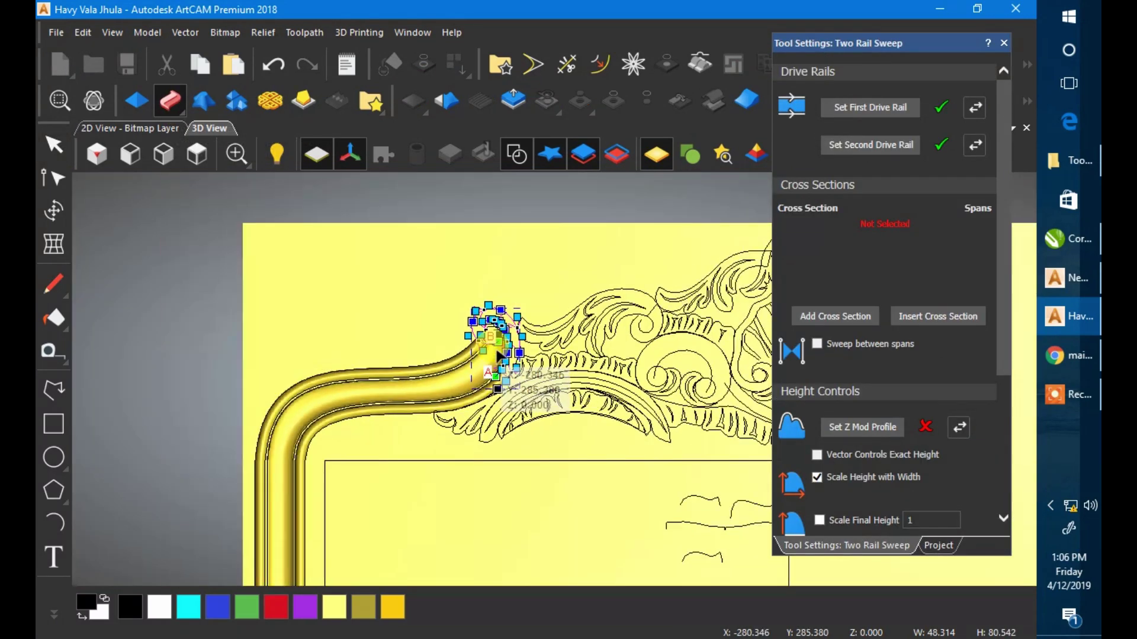
scroll(627, 465, up, 5)
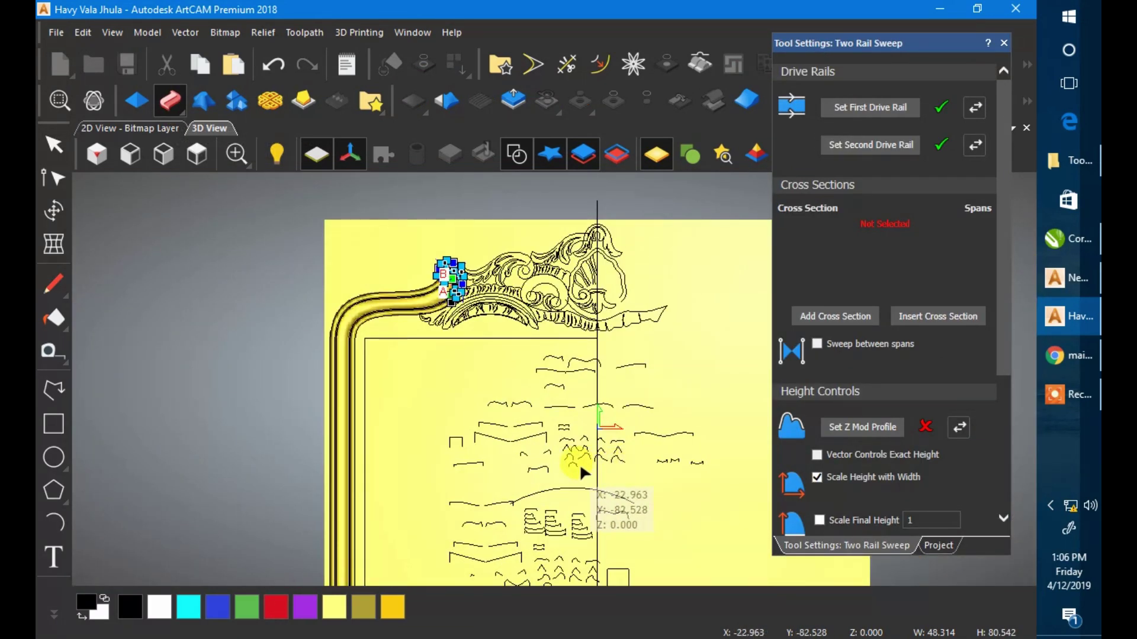
scroll(546, 533, down, 2)
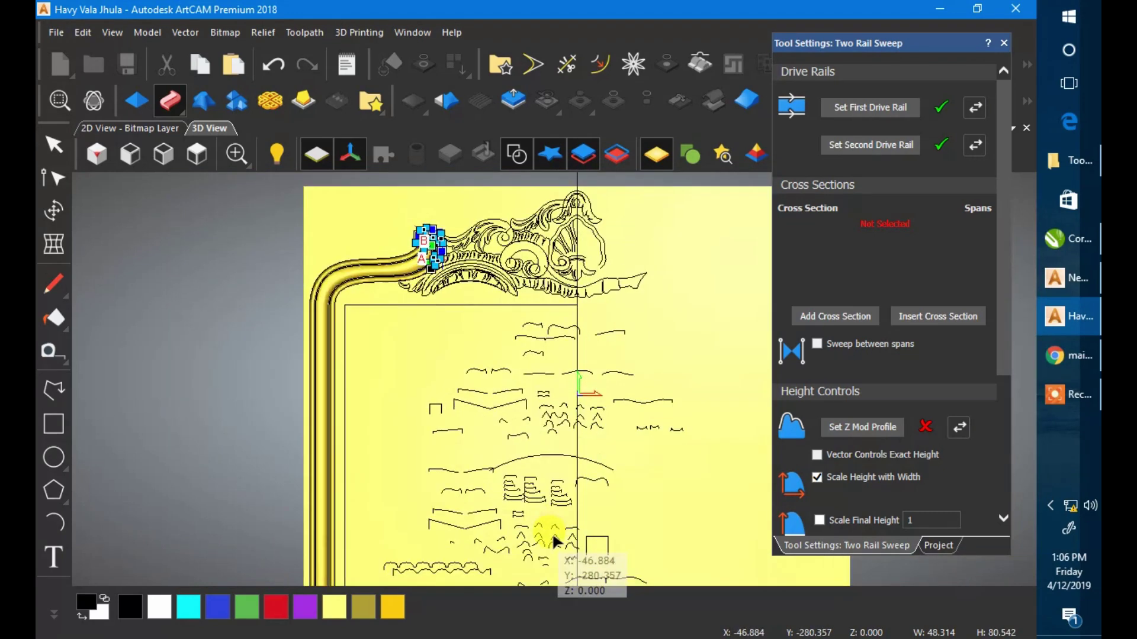
scroll(533, 540, up, 3)
click(511, 564)
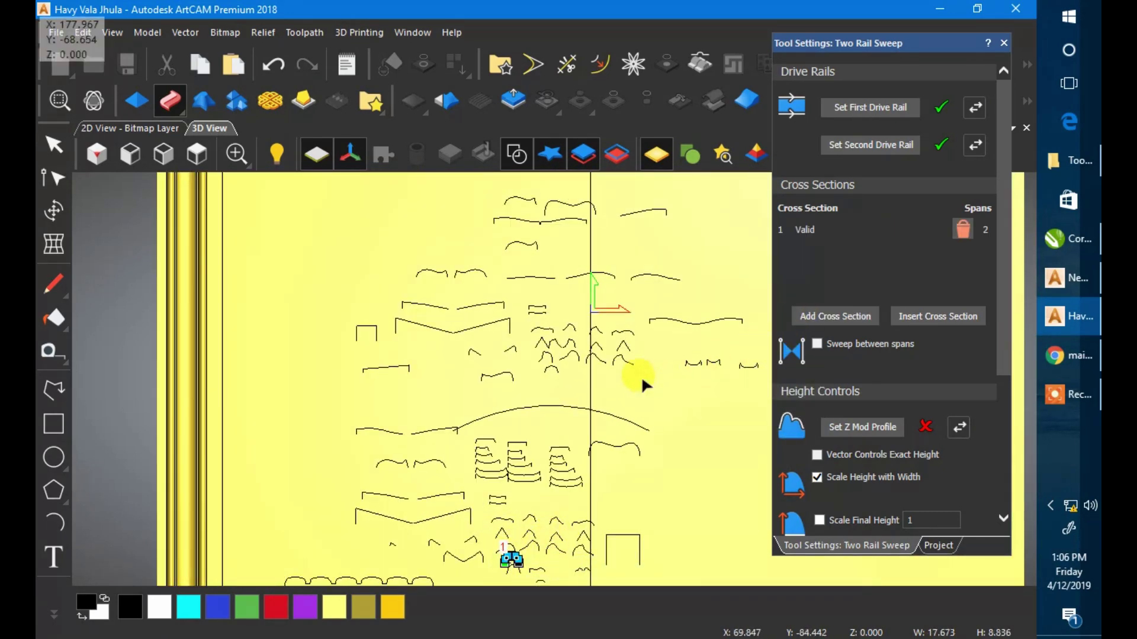
Step: Add the small curved profile beside the vertical centre line as second cross section and reverse the second drive rail
scroll(613, 449, down, 2)
scroll(597, 560, up, 3)
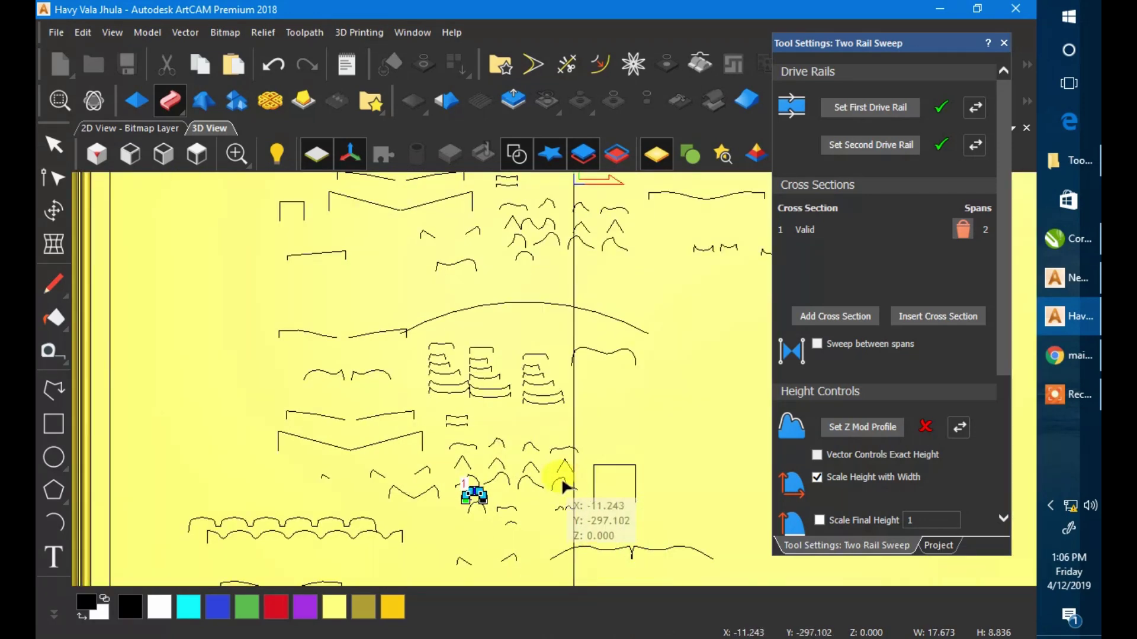
scroll(562, 480, down, 2)
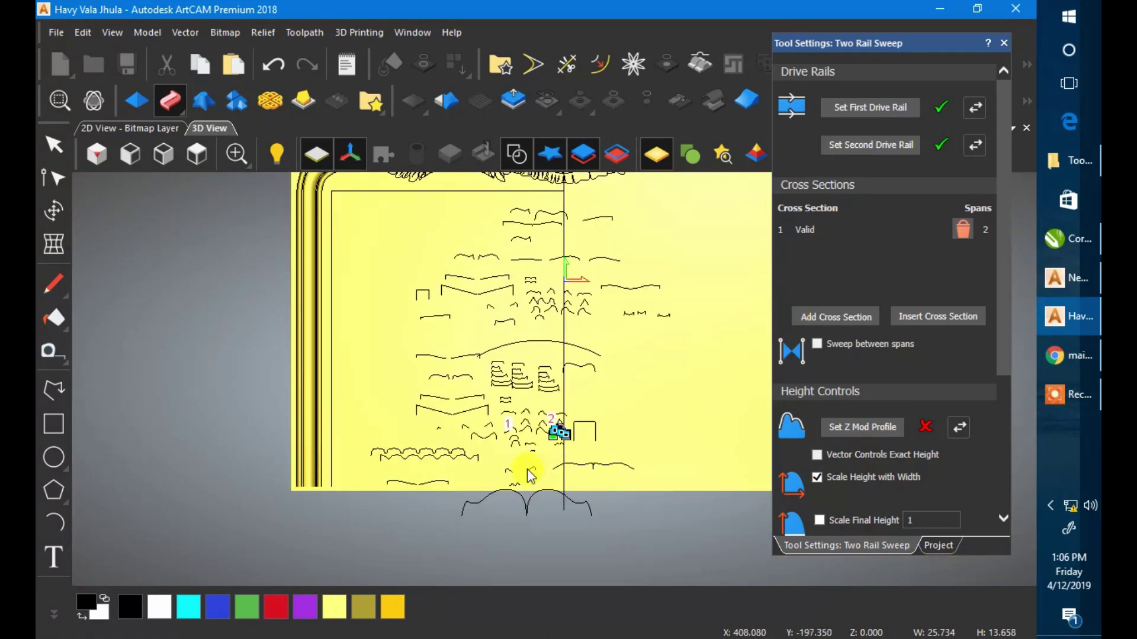
scroll(516, 344, down, 3)
scroll(483, 258, up, 7)
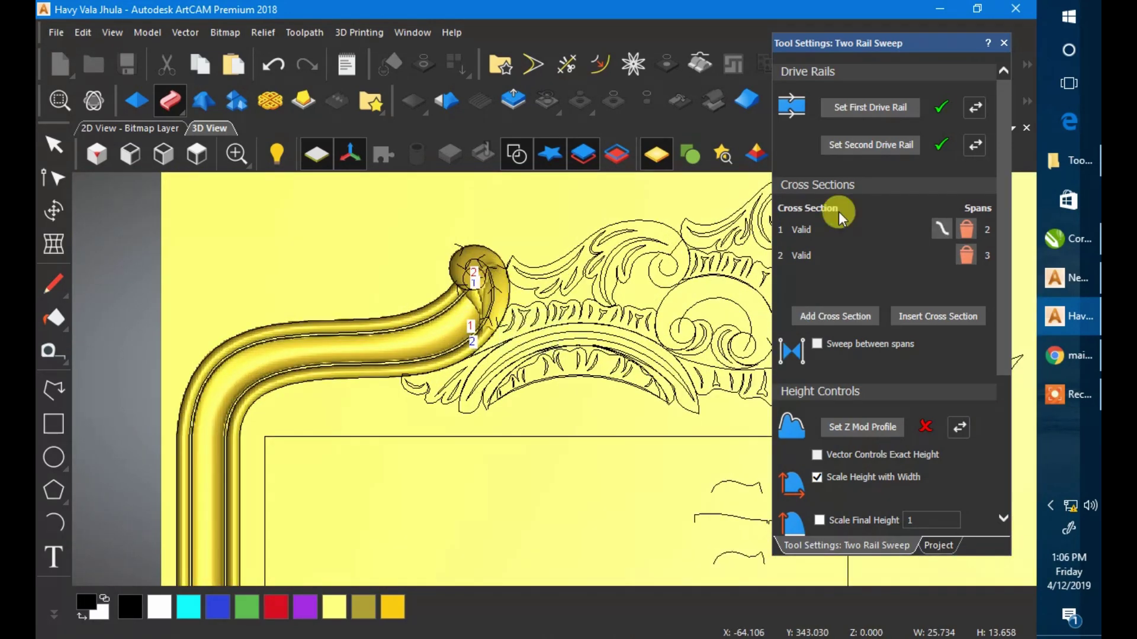
click(974, 145)
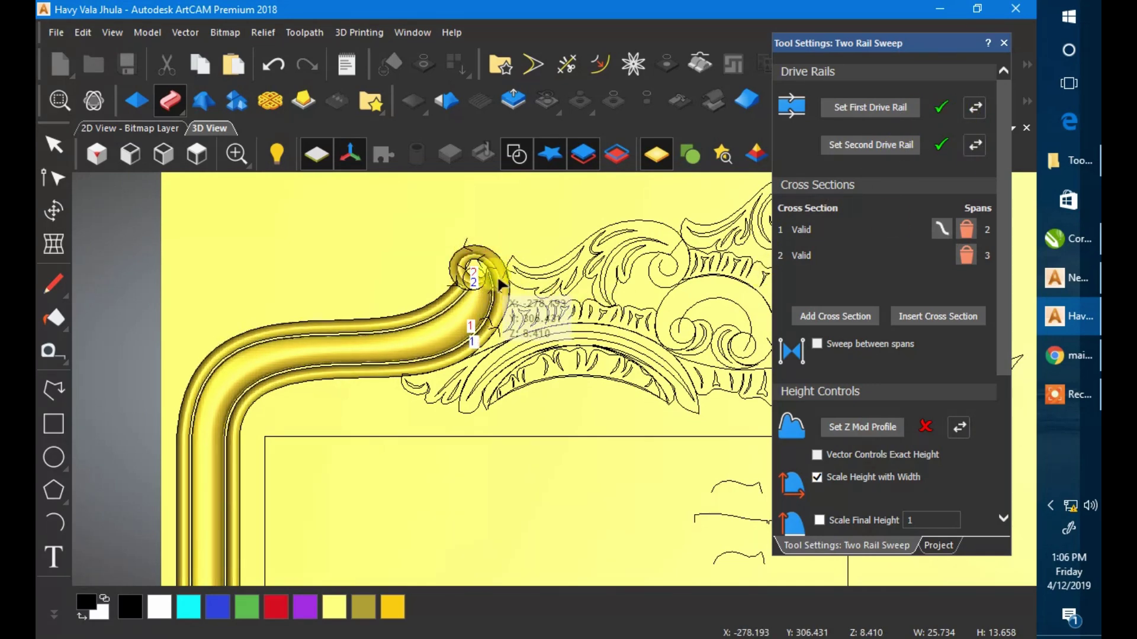
Step: Replace the sweep's second cross section with the small curved profile directly above the first one
scroll(529, 278, down, 4)
scroll(654, 570, up, 2)
scroll(626, 393, down, 2)
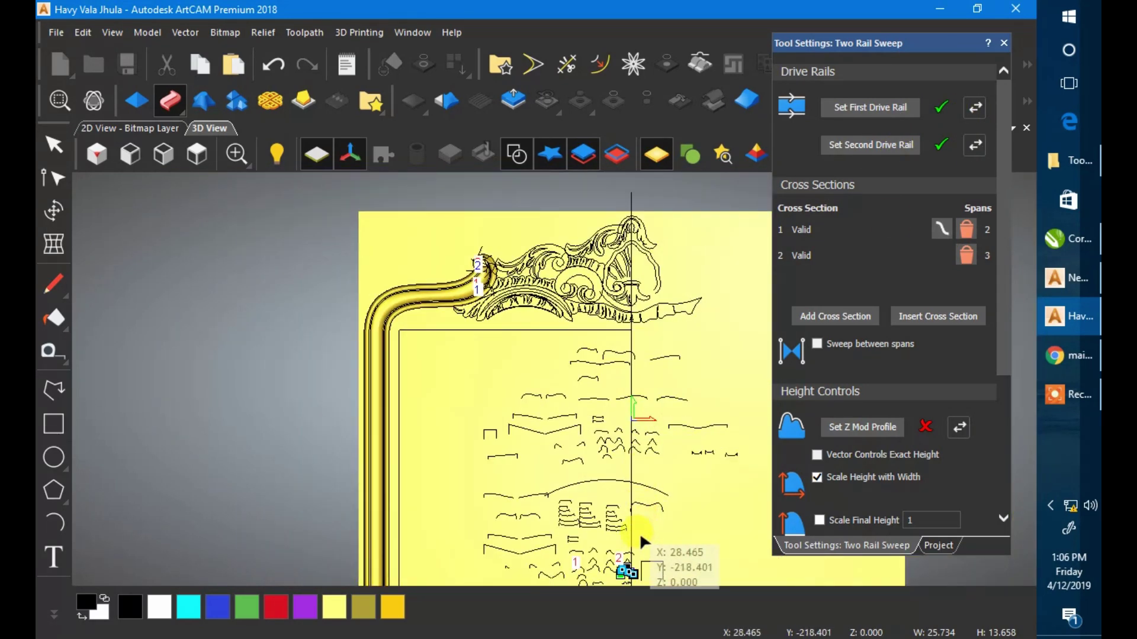
scroll(640, 537, up, 3)
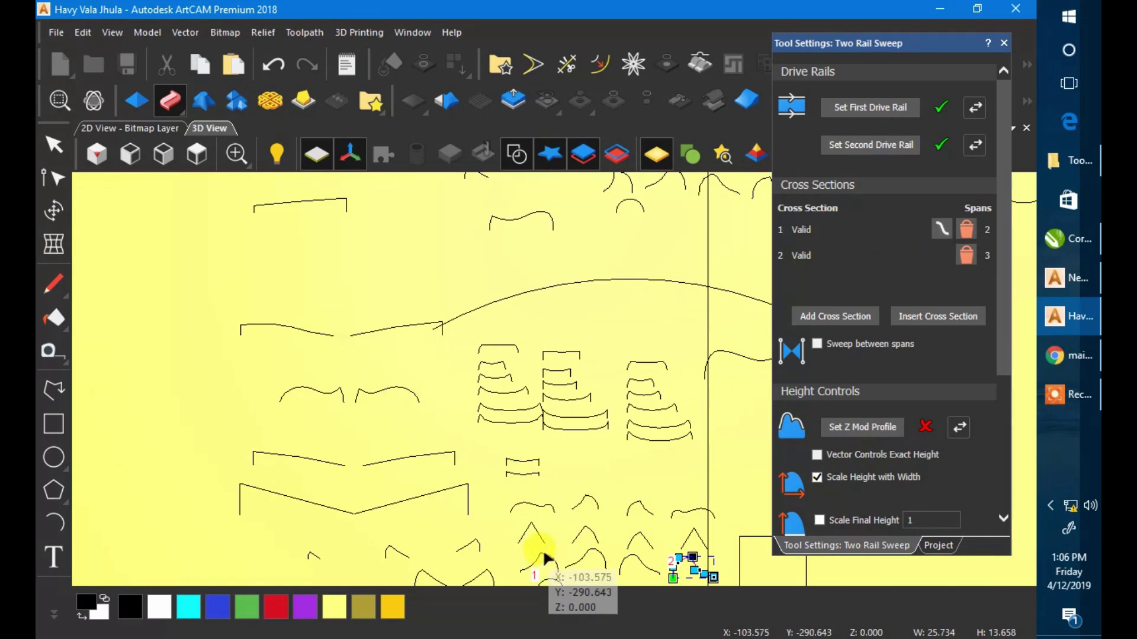
click(543, 554)
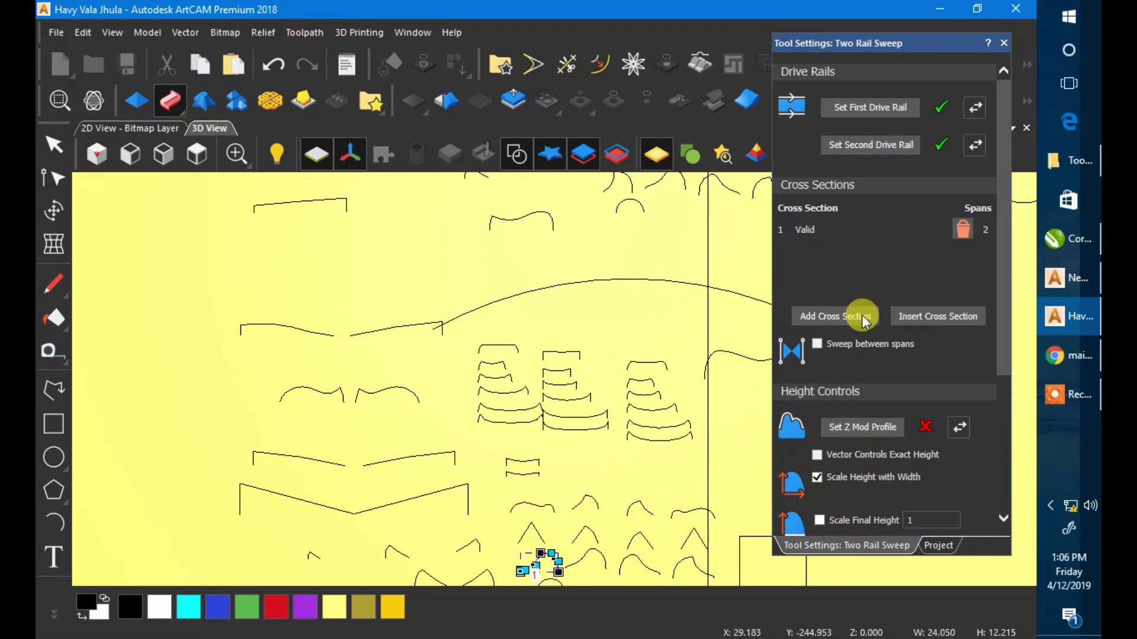
scroll(406, 537, down, 3)
scroll(503, 228, up, 4)
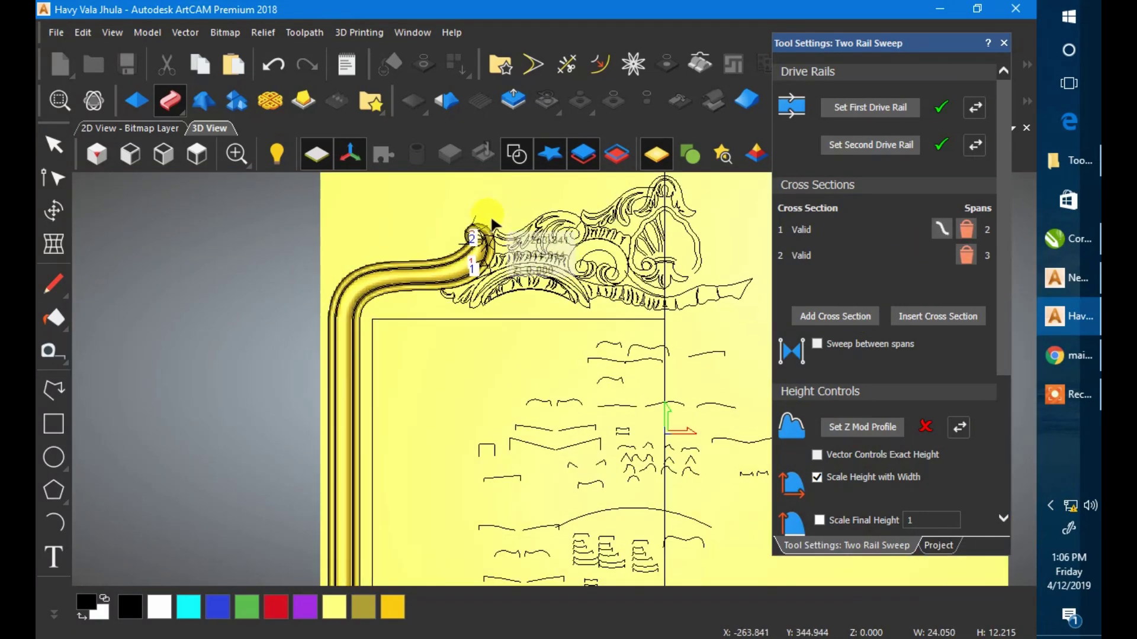
Step: Add the same profile twice more to the scroll sweep, giving two intermediate cross sections along the spiral
scroll(506, 262, up, 3)
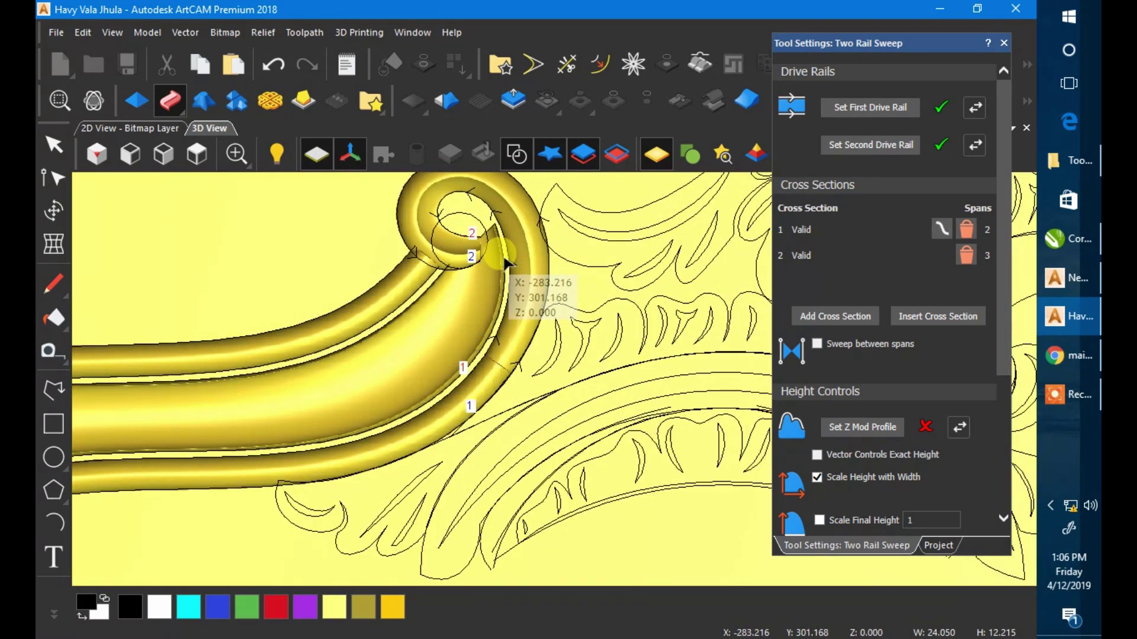
scroll(506, 263, up, 2)
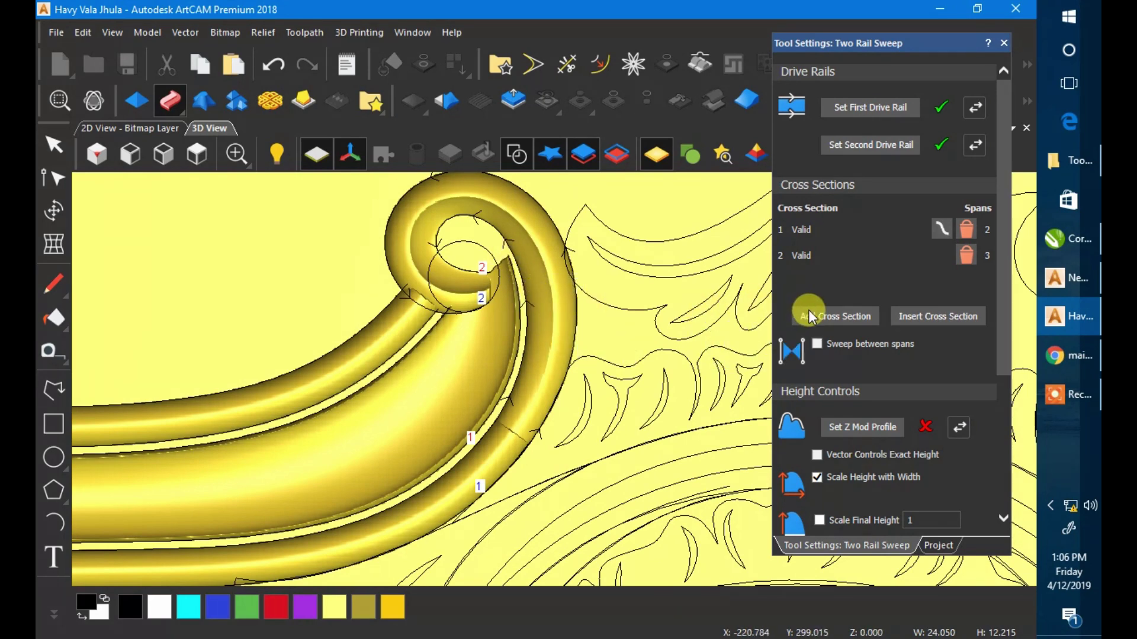
click(809, 317)
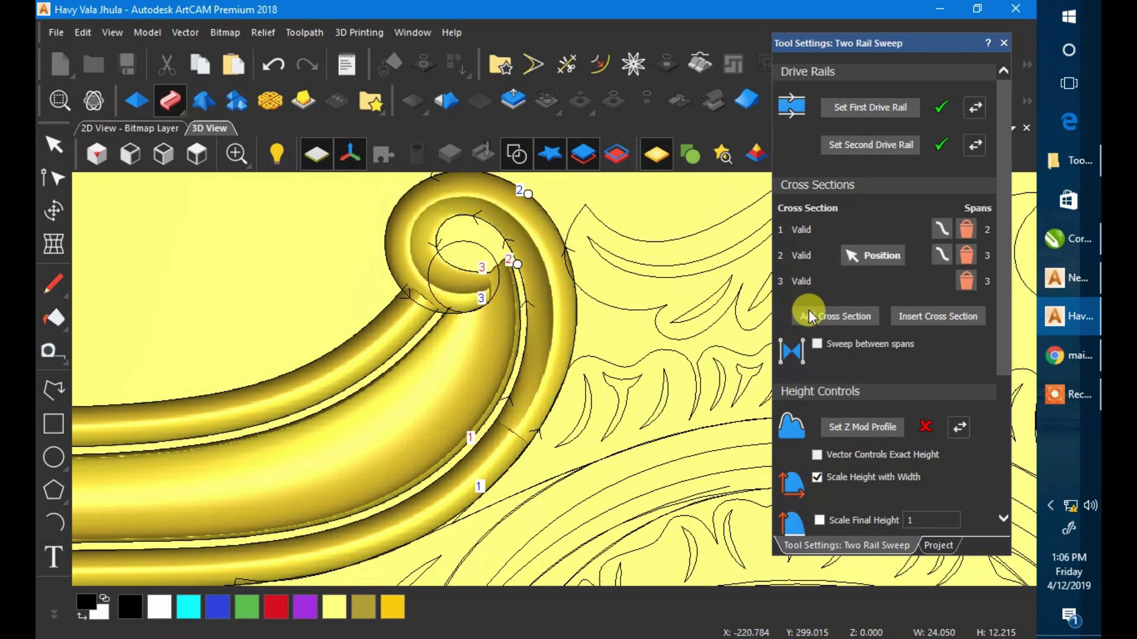
click(809, 317)
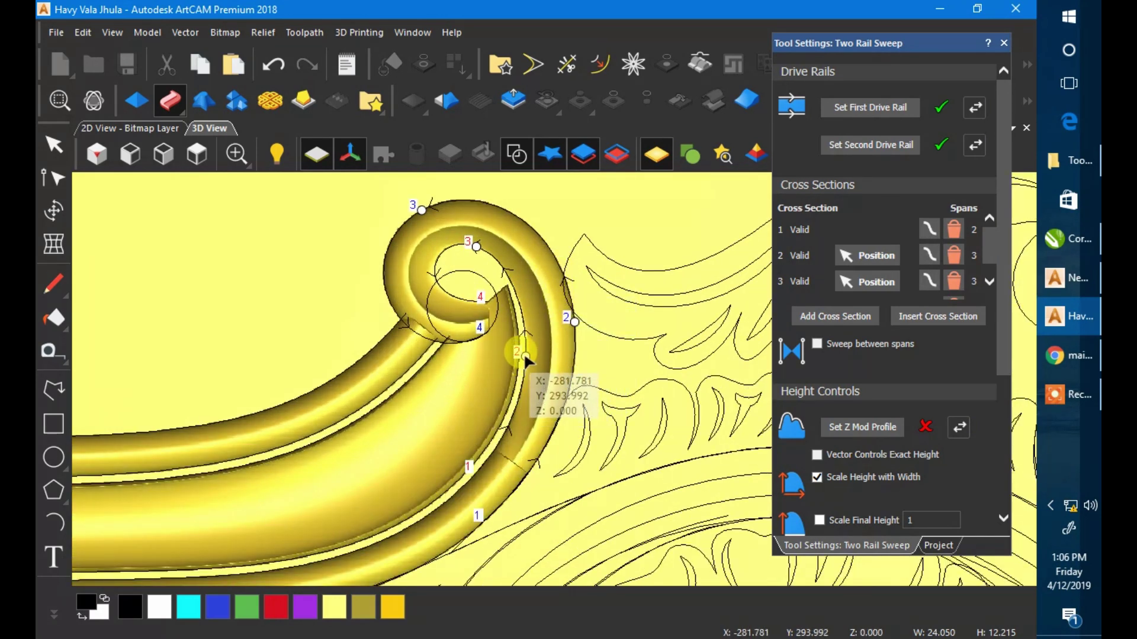
Step: Reposition intermediate cross sections 2 and 3 farther along the scroll's inner and outer rails so they span the spiral evenly
drag(524, 357, 520, 296)
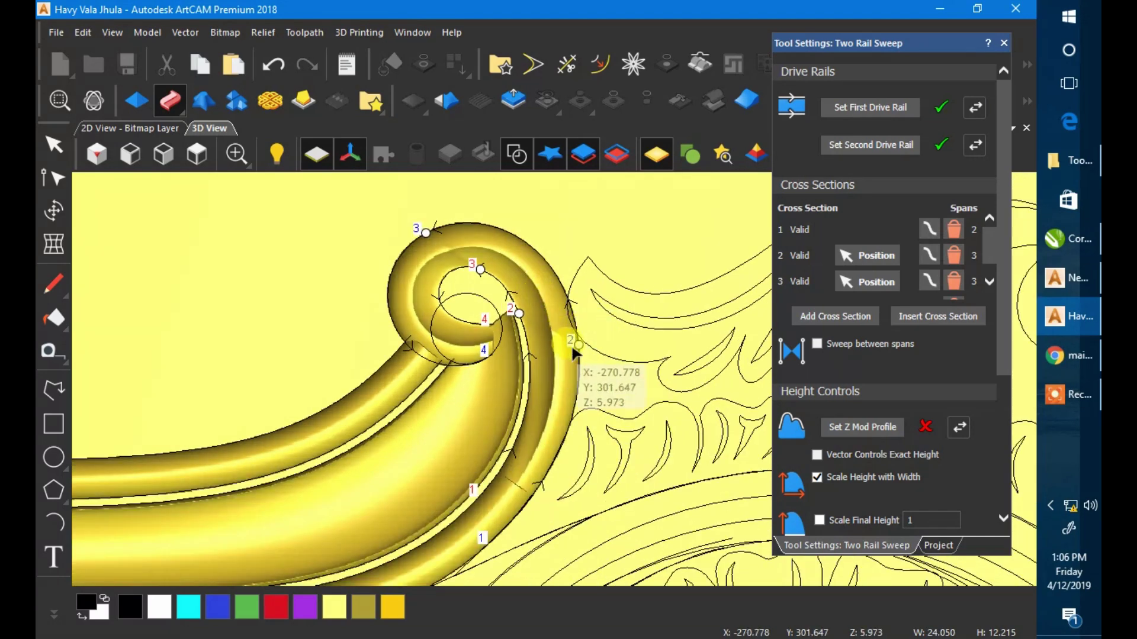
drag(579, 331, 563, 275)
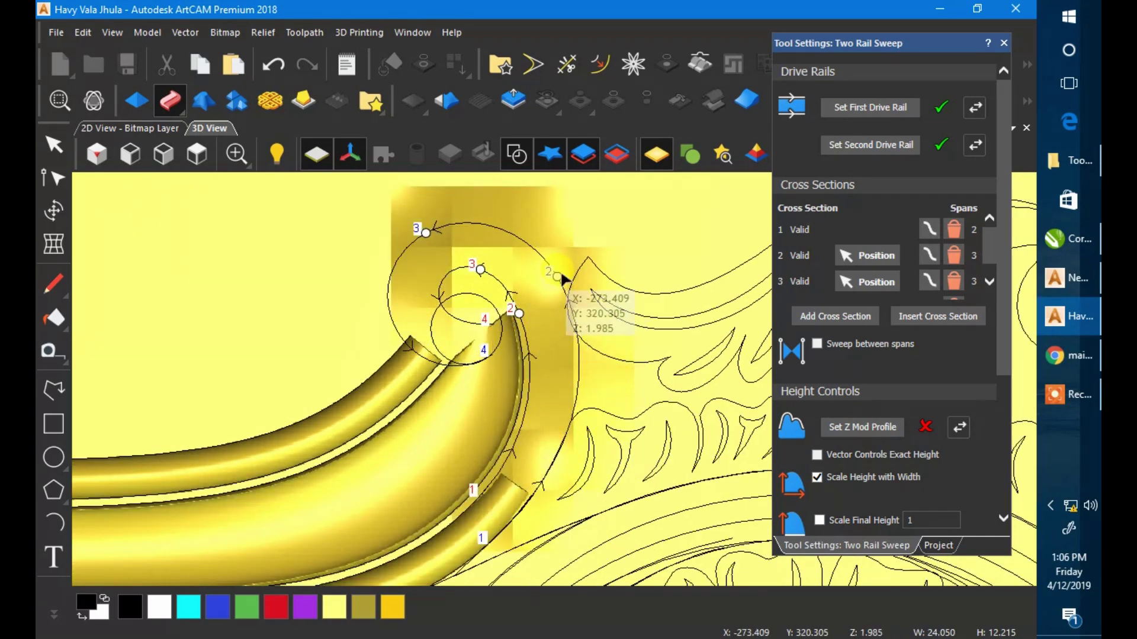
scroll(532, 313, up, 3)
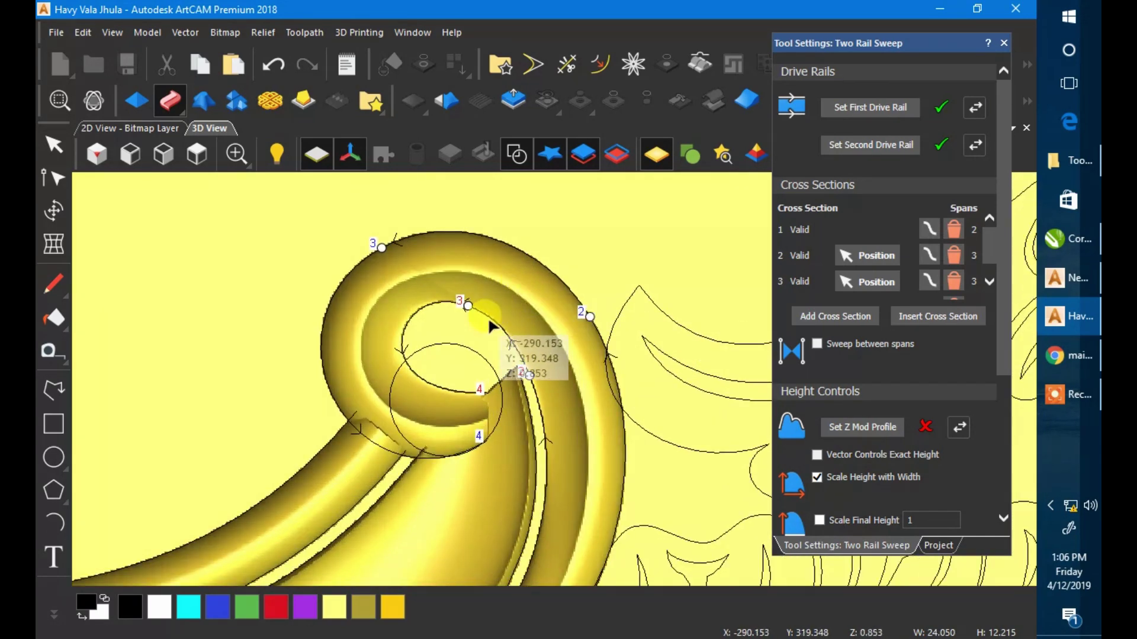
drag(468, 307, 423, 306)
drag(530, 375, 516, 347)
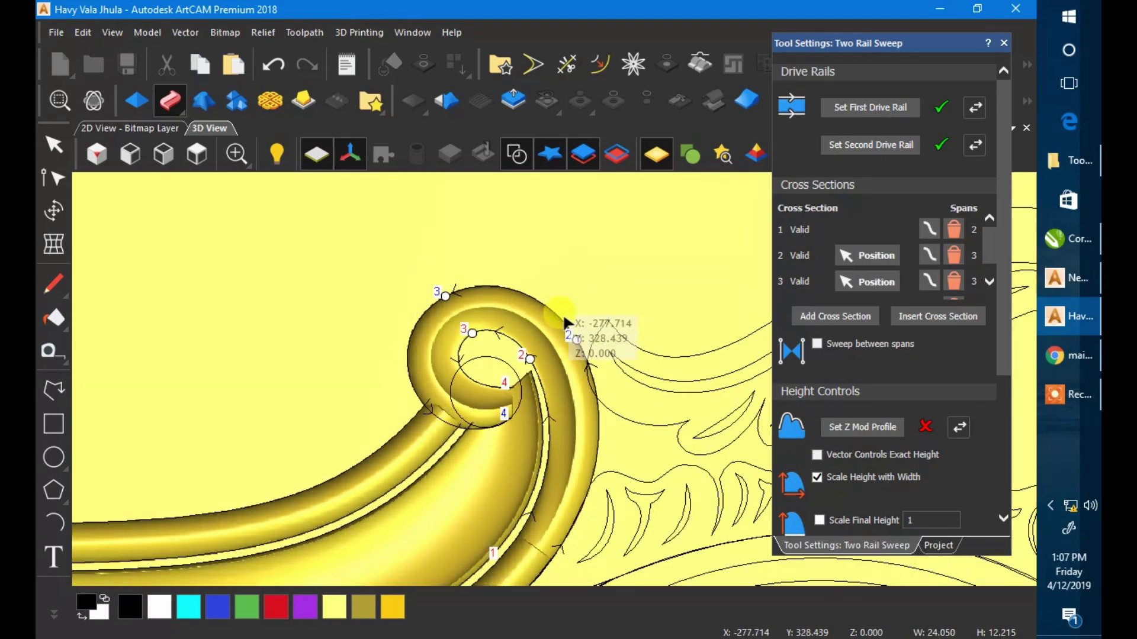
Step: Scale the sweep's final height to 7 instead of scaling height with width, using the Merge High combine mode
scroll(583, 246, down, 3)
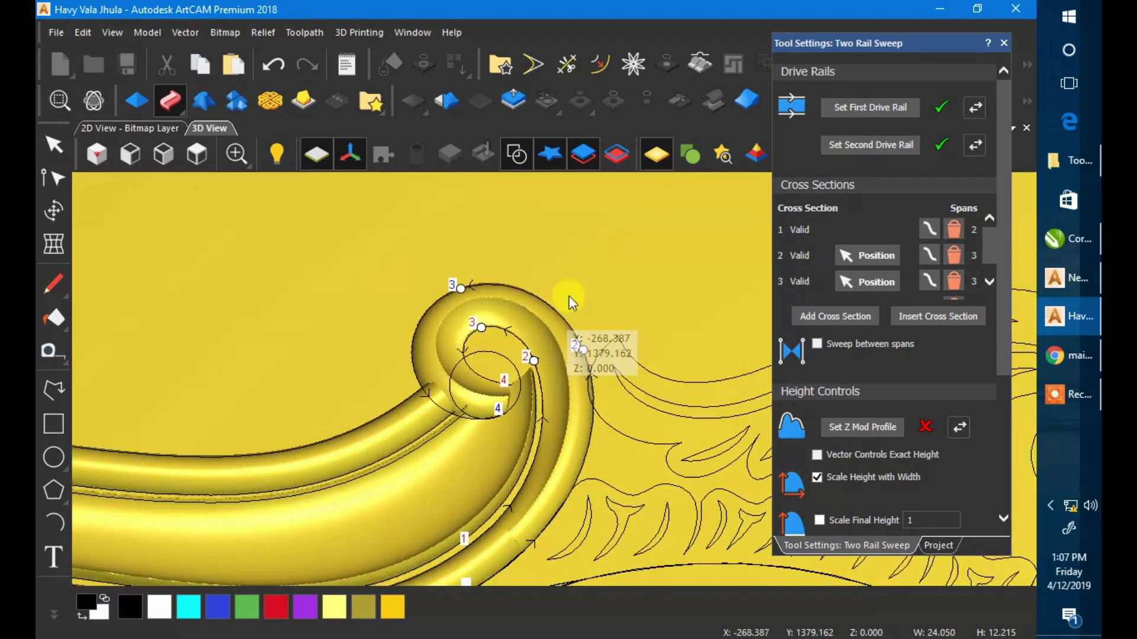
scroll(550, 355, down, 2)
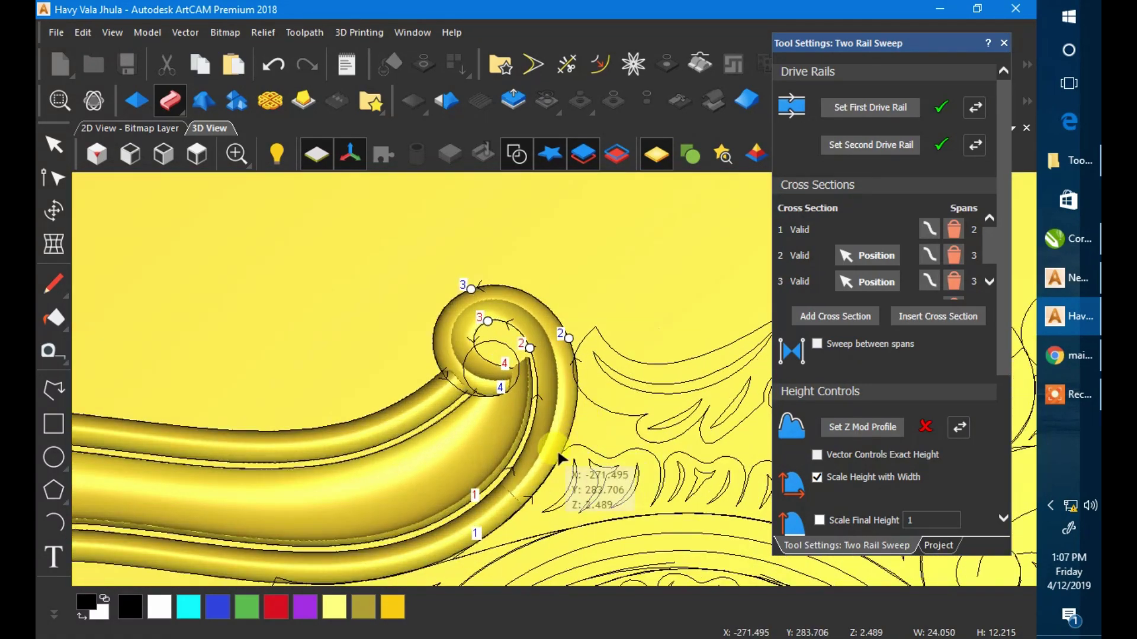
scroll(551, 461, up, 2)
scroll(524, 474, up, 3)
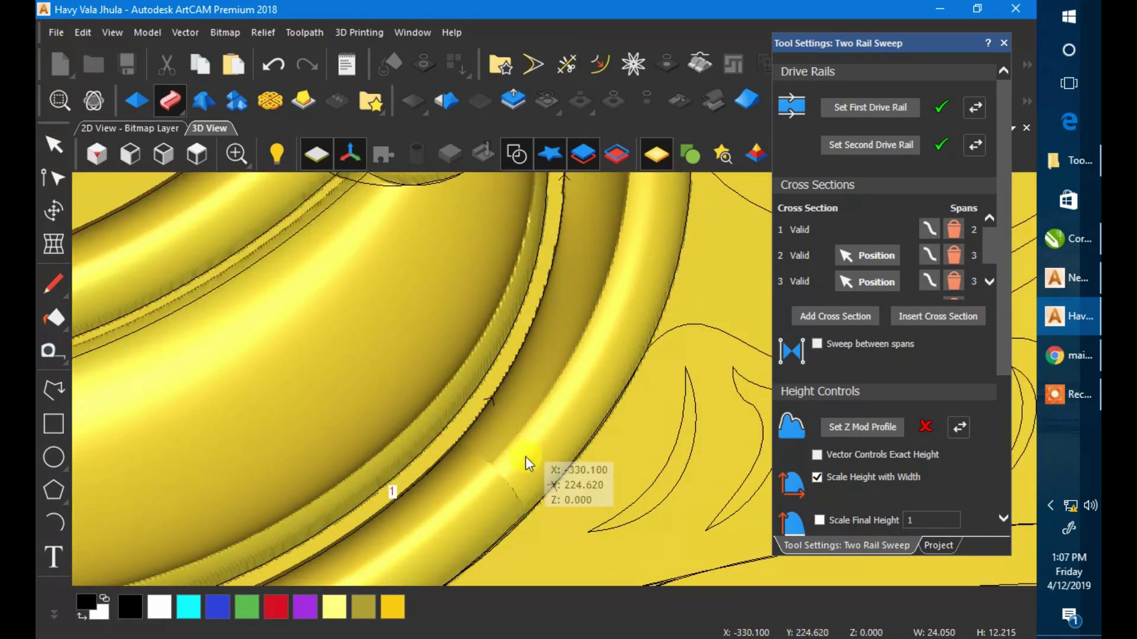
scroll(822, 417, down, 1)
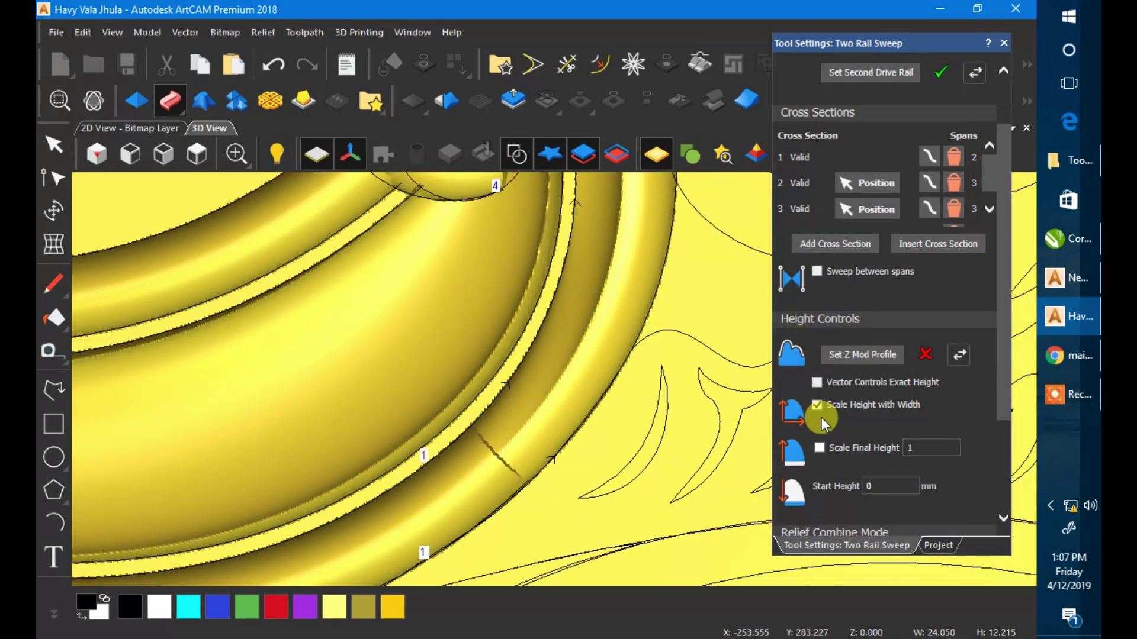
click(819, 447)
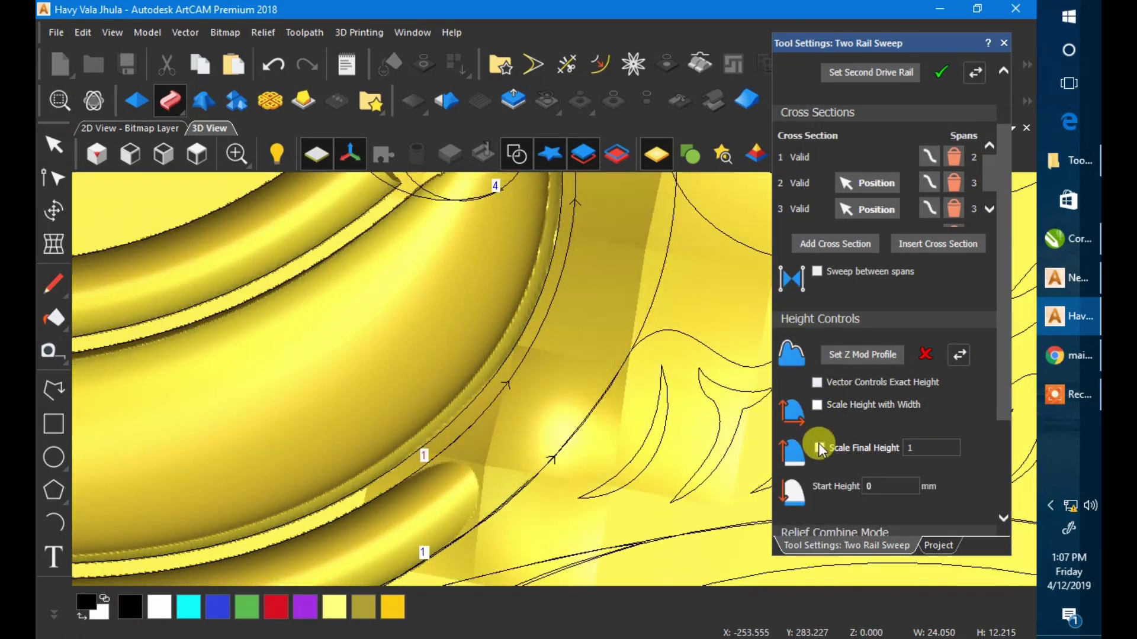
click(915, 447)
key(BackSpace)
text(7)
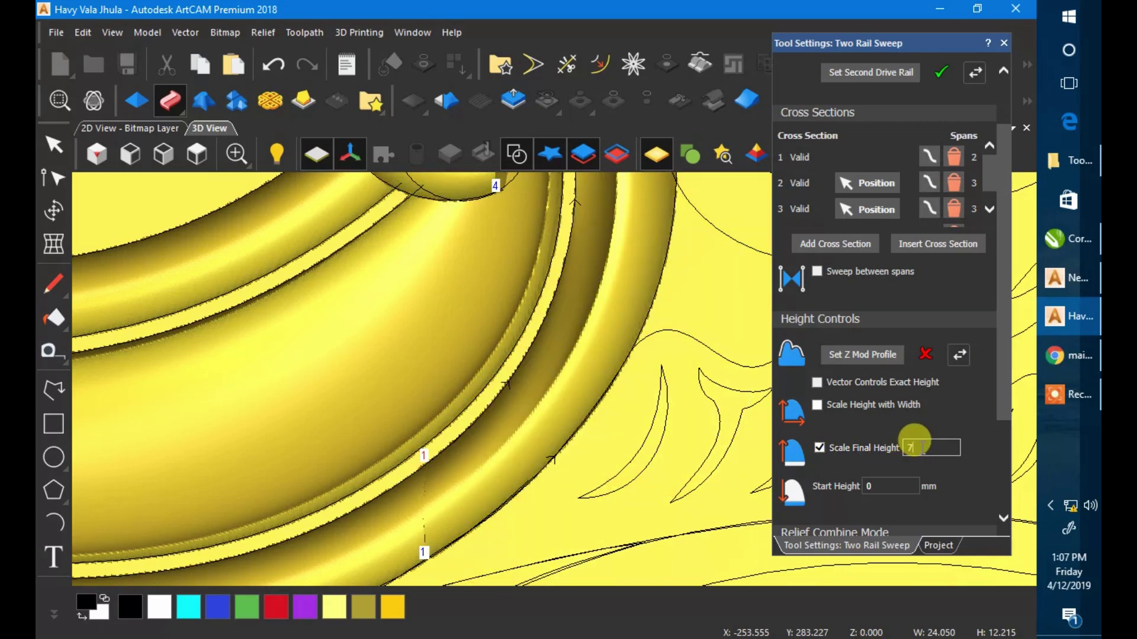
scroll(879, 451, down, 2)
click(811, 452)
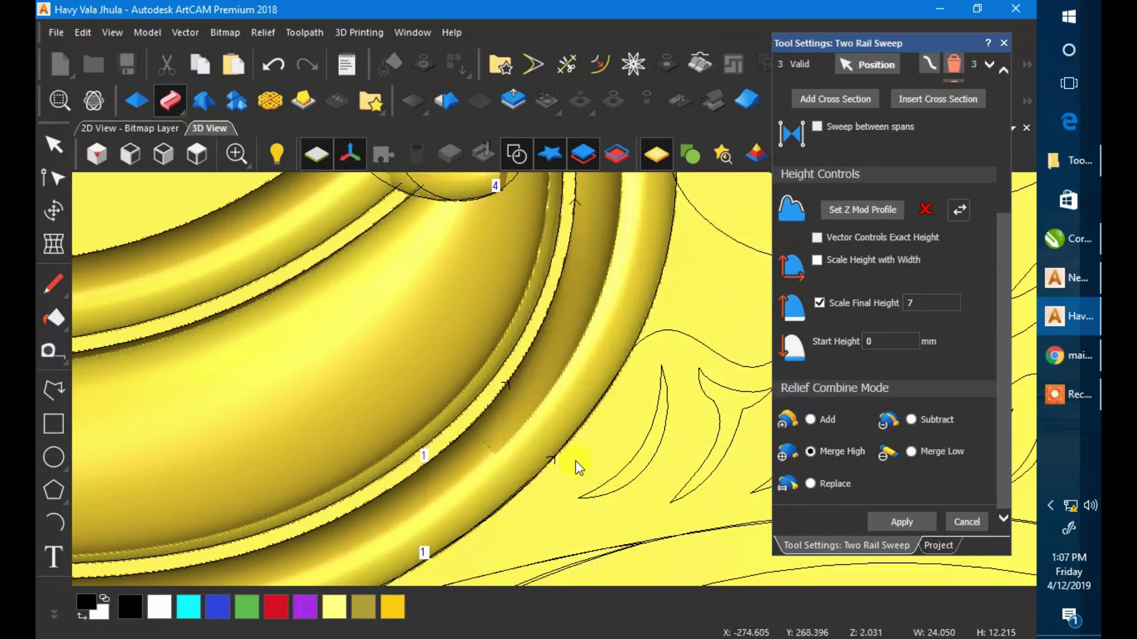
Step: Check the scroll from an angle, apply and close its two-rail sweep, and add a new active layer to the front relief
scroll(532, 464, down, 3)
scroll(542, 264, up, 3)
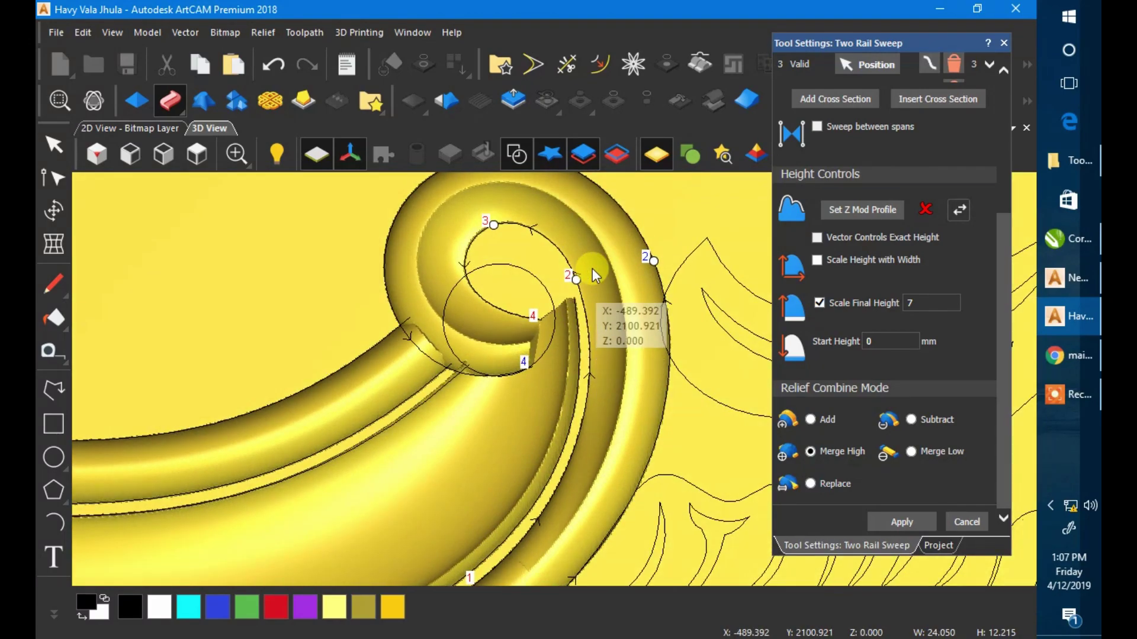
drag(592, 268, 639, 325)
scroll(639, 325, down, 4)
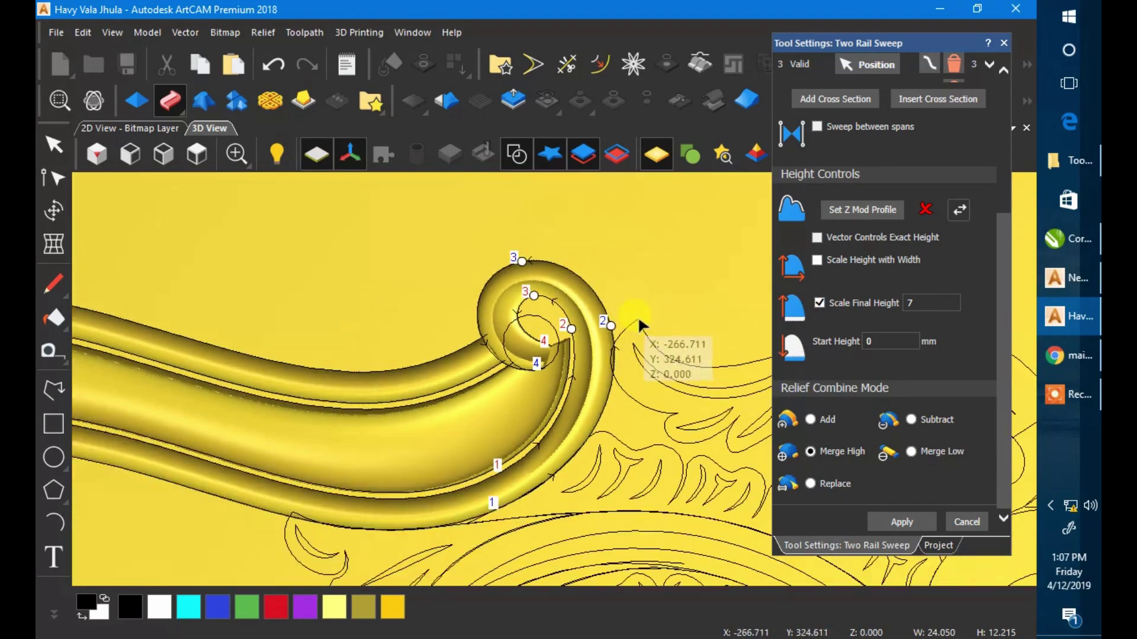
scroll(620, 367, up, 2)
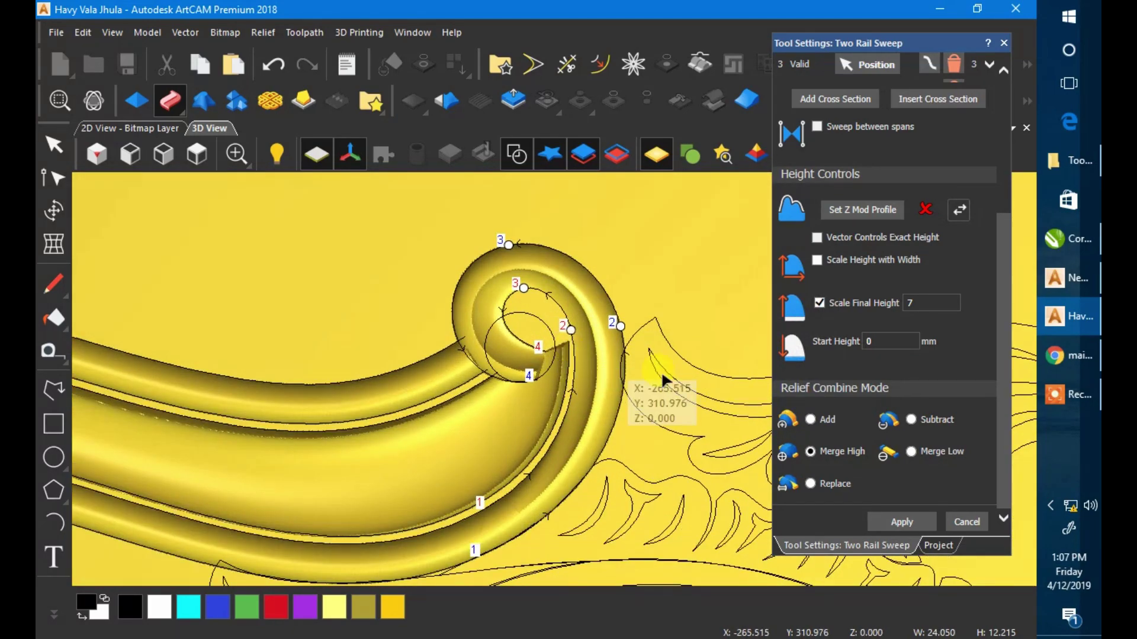
click(882, 522)
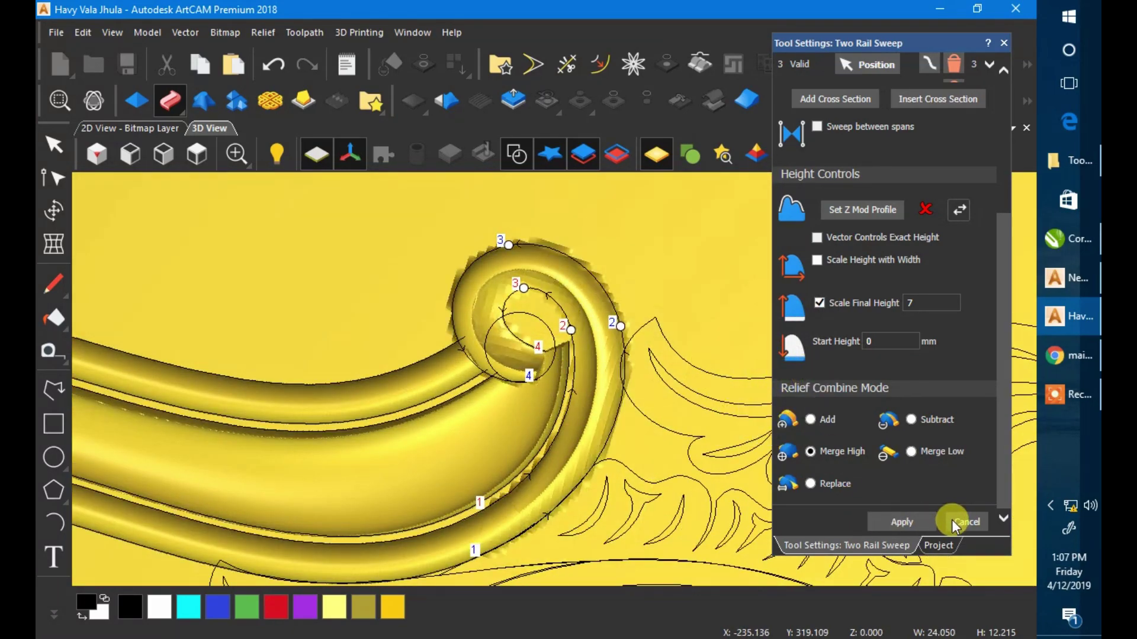
click(952, 521)
click(950, 110)
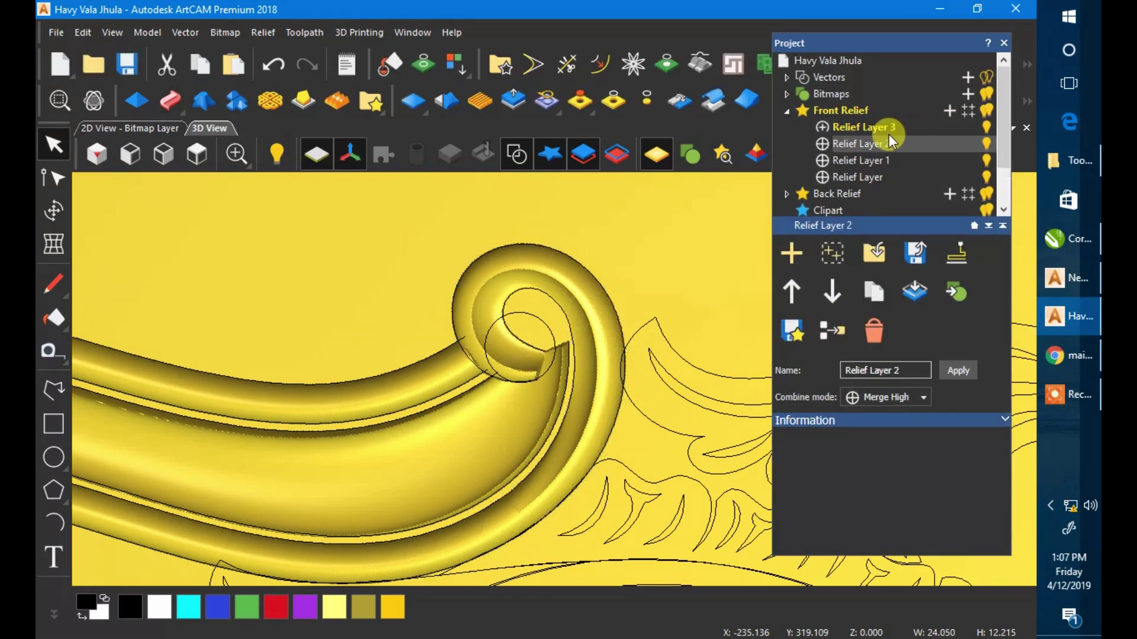
click(823, 127)
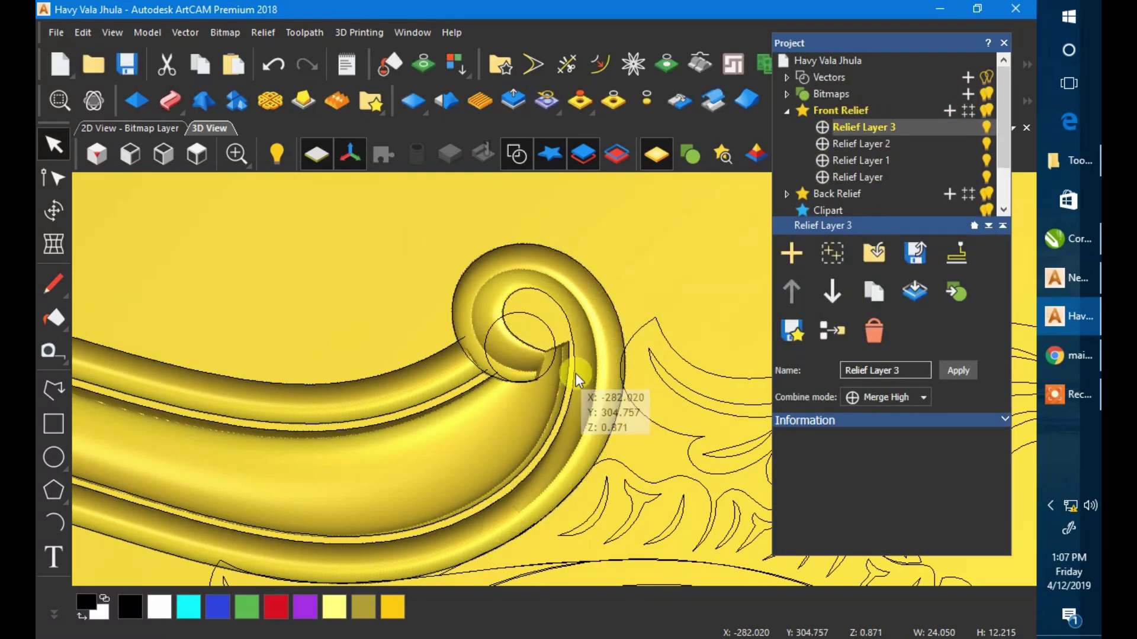
Step: Try to move the small circle up over the opening at the scroll's center
click(194, 154)
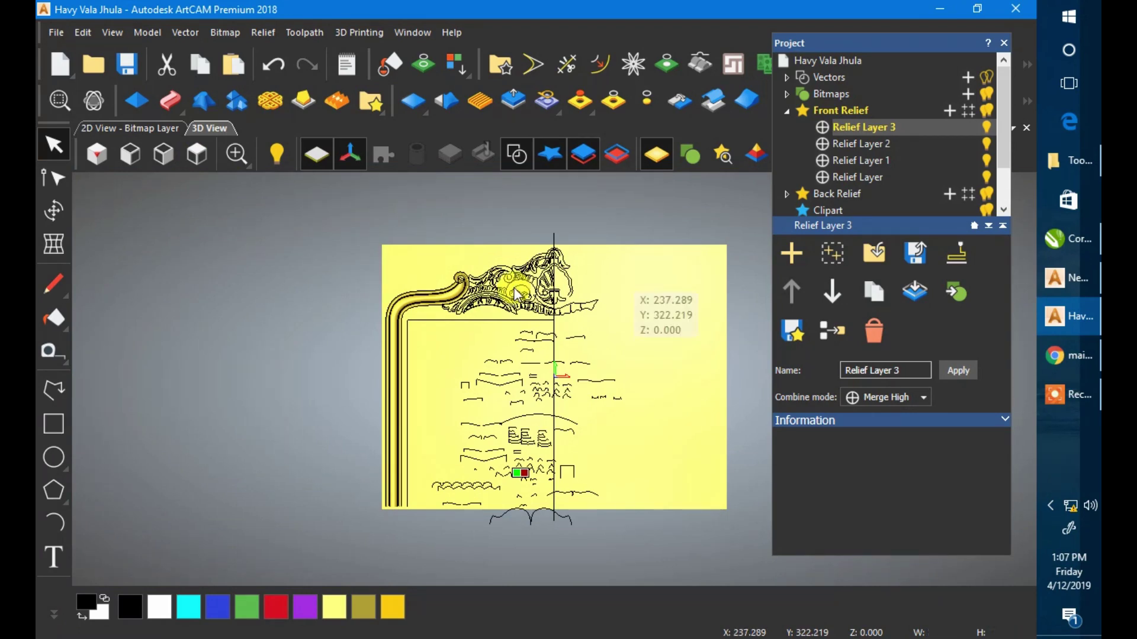
scroll(516, 293, up, 10)
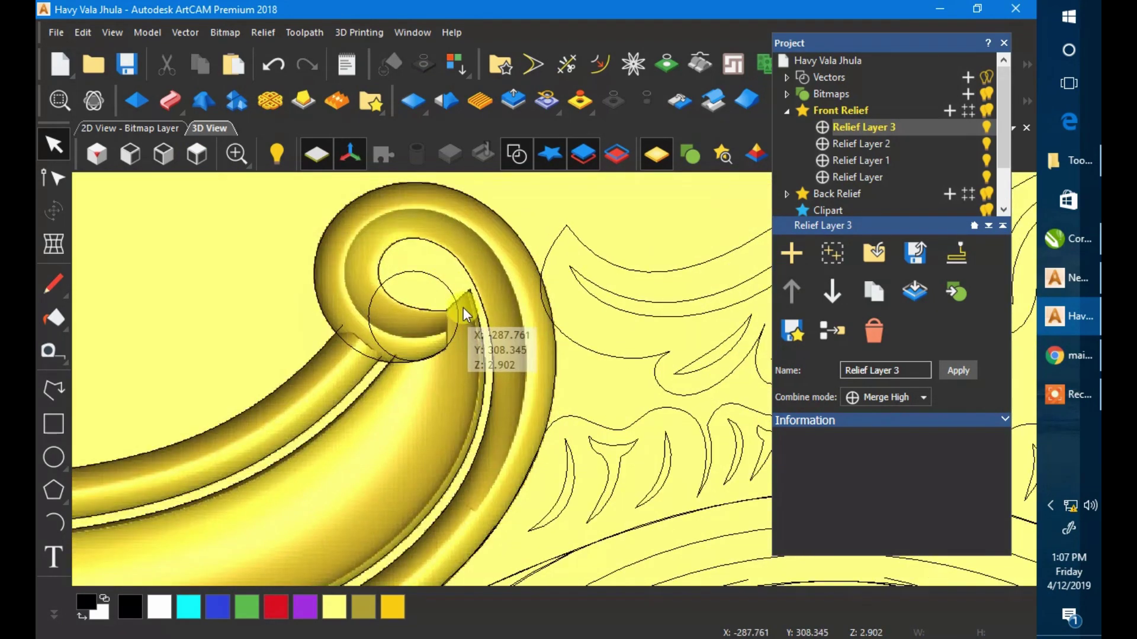
click(453, 296)
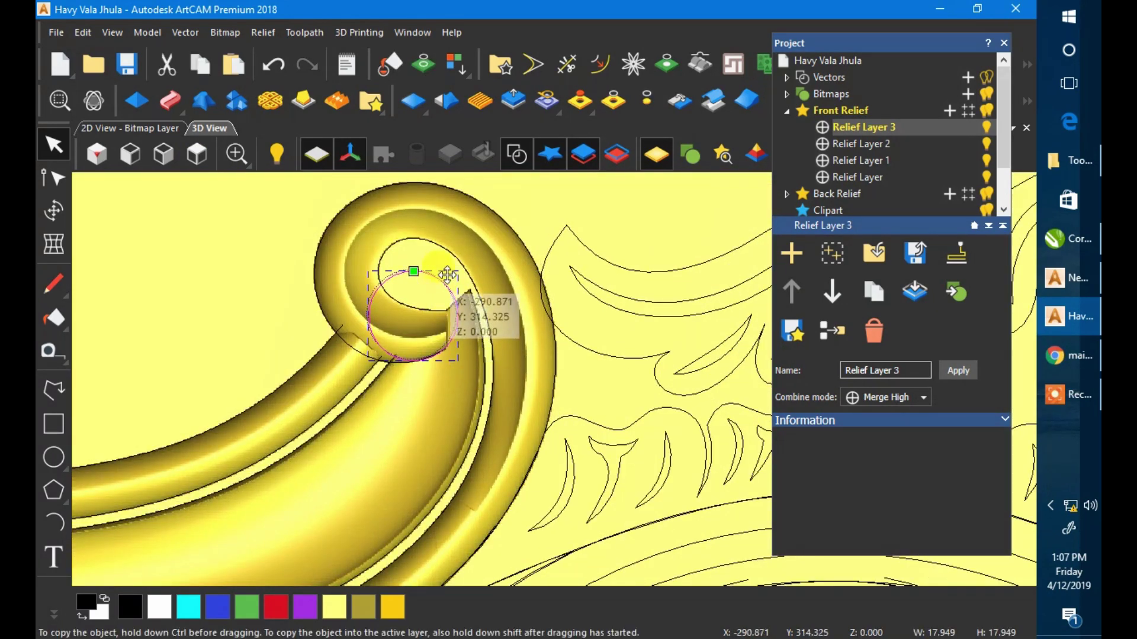
drag(447, 274, 446, 238)
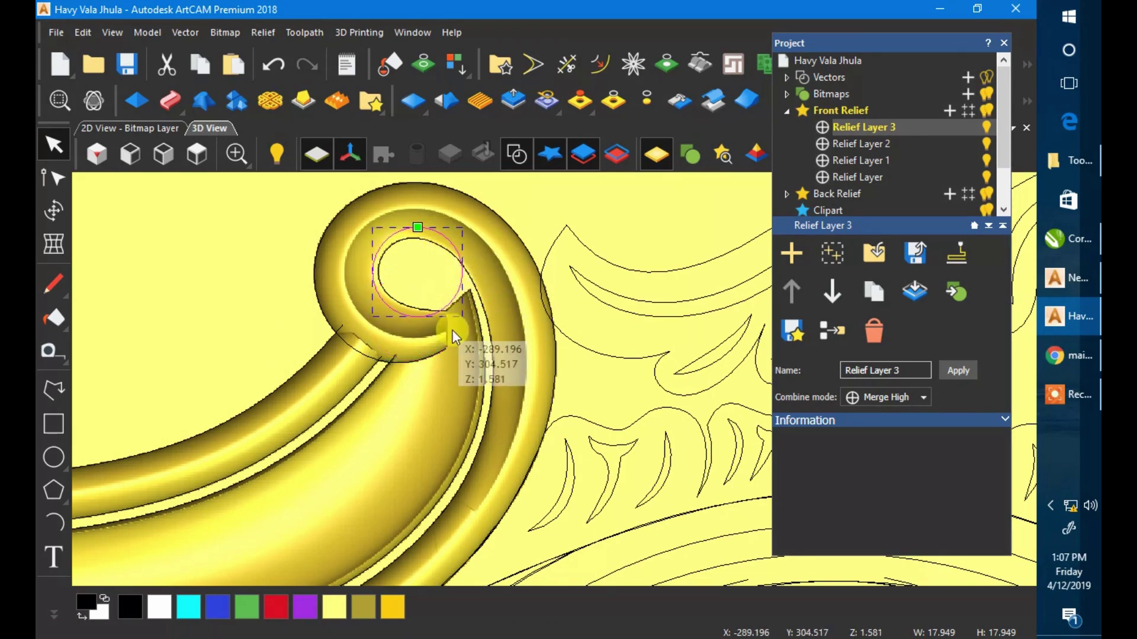
scroll(497, 314, up, 5)
scroll(481, 413, down, 3)
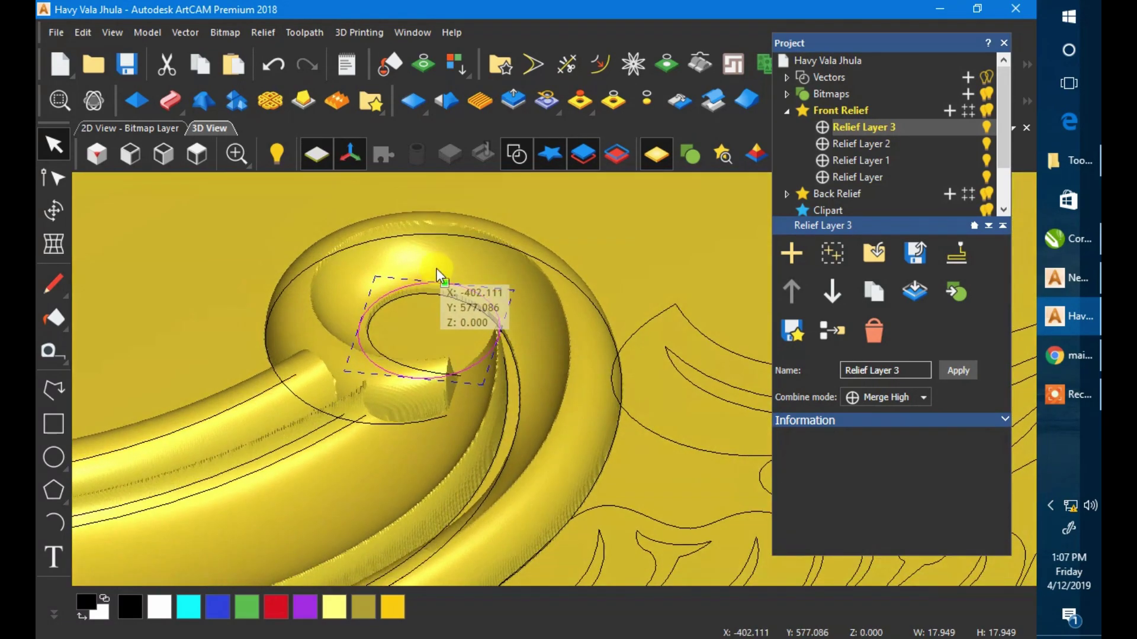
scroll(453, 398, up, 3)
key(ctrl+z)
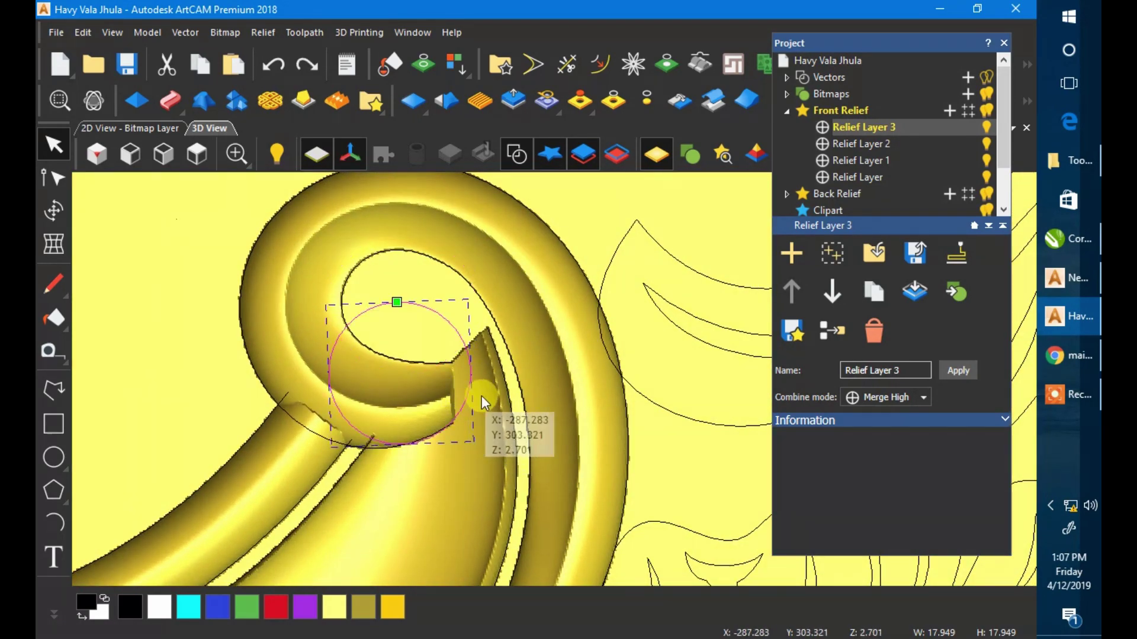
Step: Enlarge the small circle to about 20.8 by 20.9 mm and shift it up over the scroll's central opening
scroll(480, 394, down, 1)
click(55, 211)
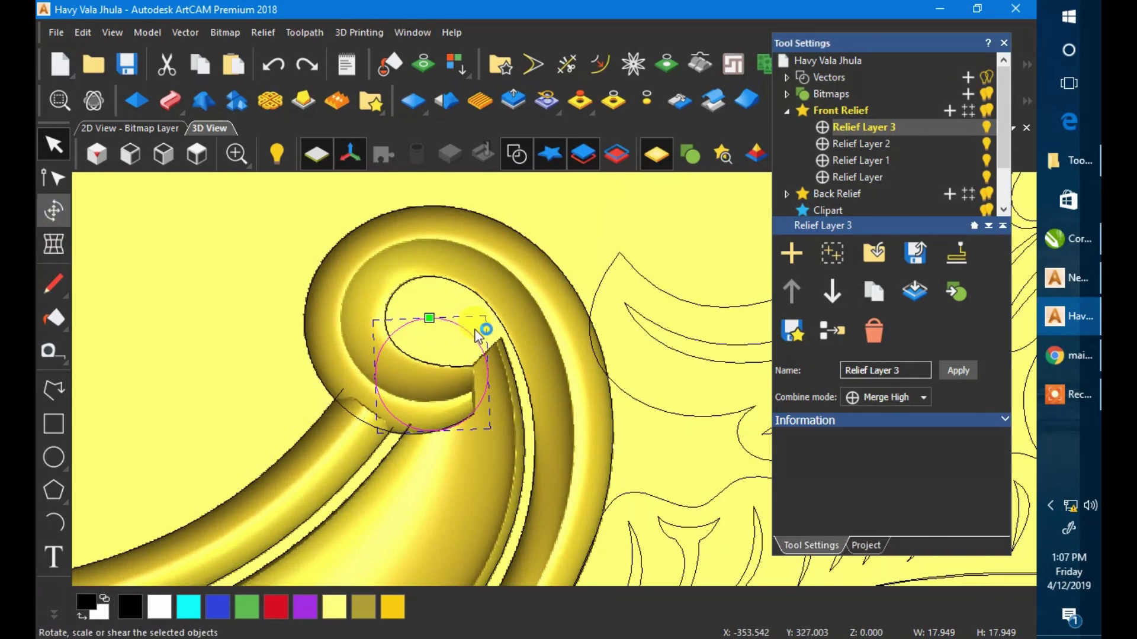
scroll(487, 314, up, 1)
drag(487, 314, 503, 296)
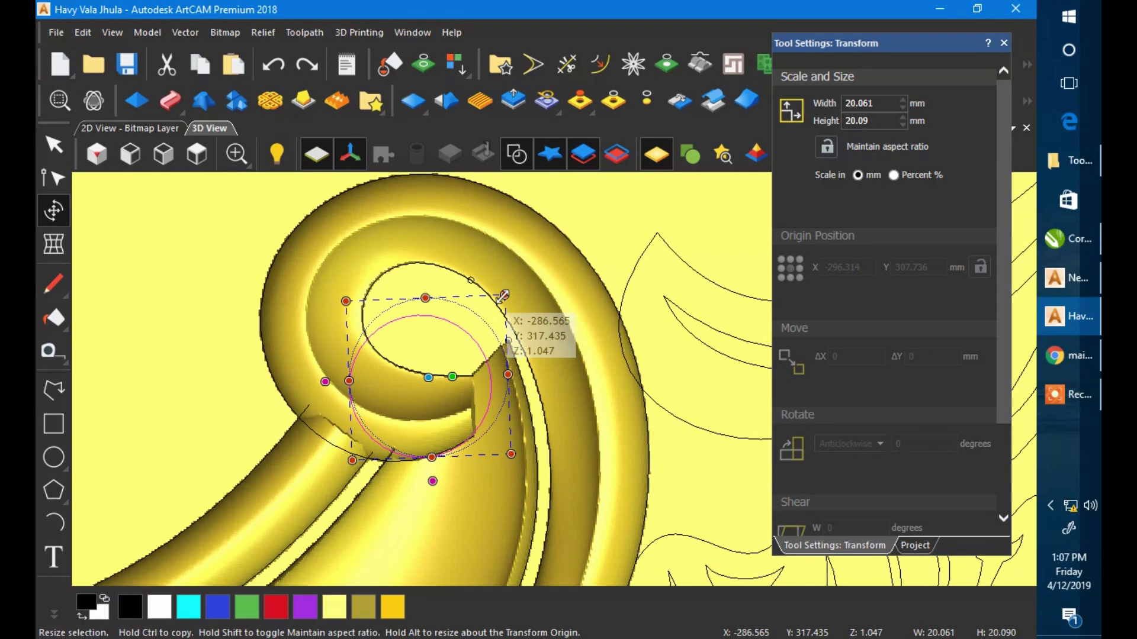
drag(503, 296, 515, 302)
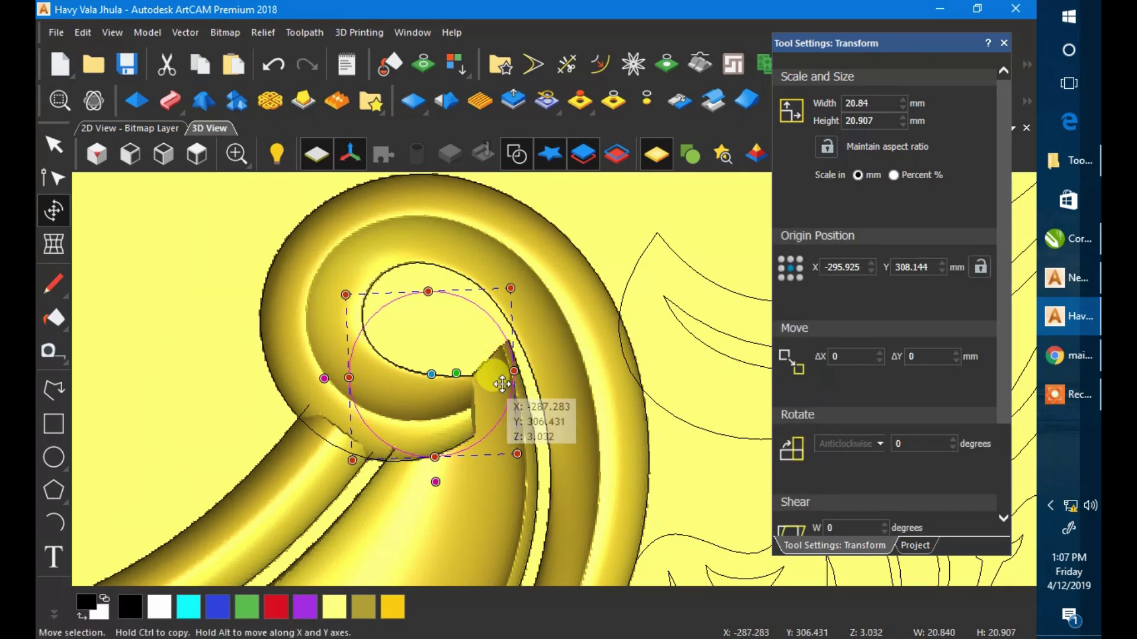
drag(499, 391, 500, 376)
Step: Set the circle's width and height to 20 mm and finish the transform
click(800, 211)
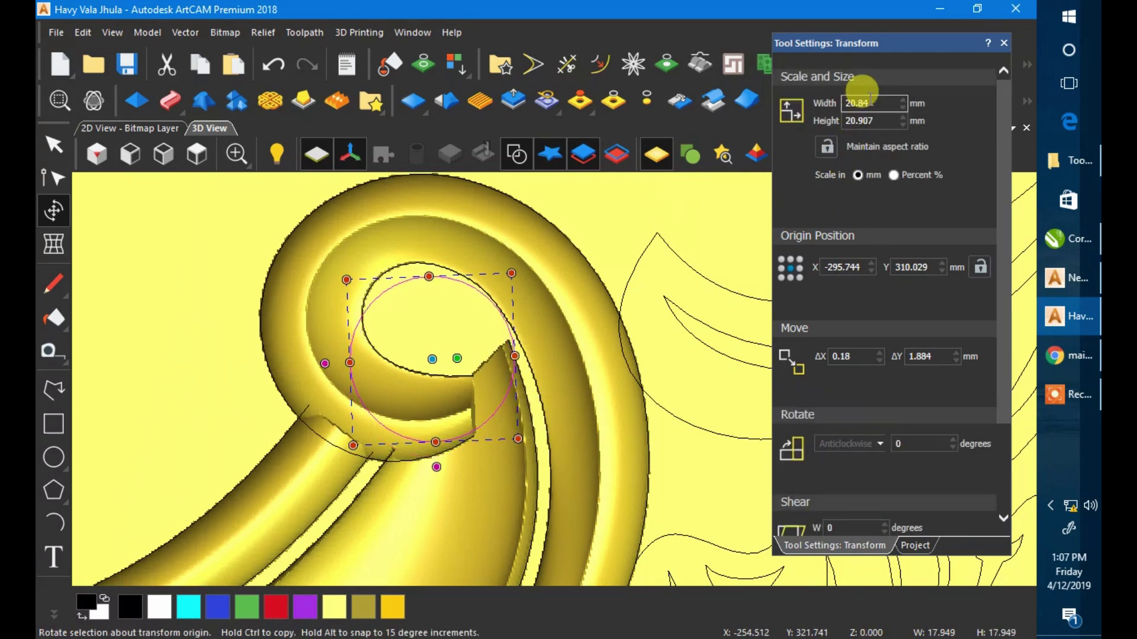
text(20)
key(Tab)
text(20)
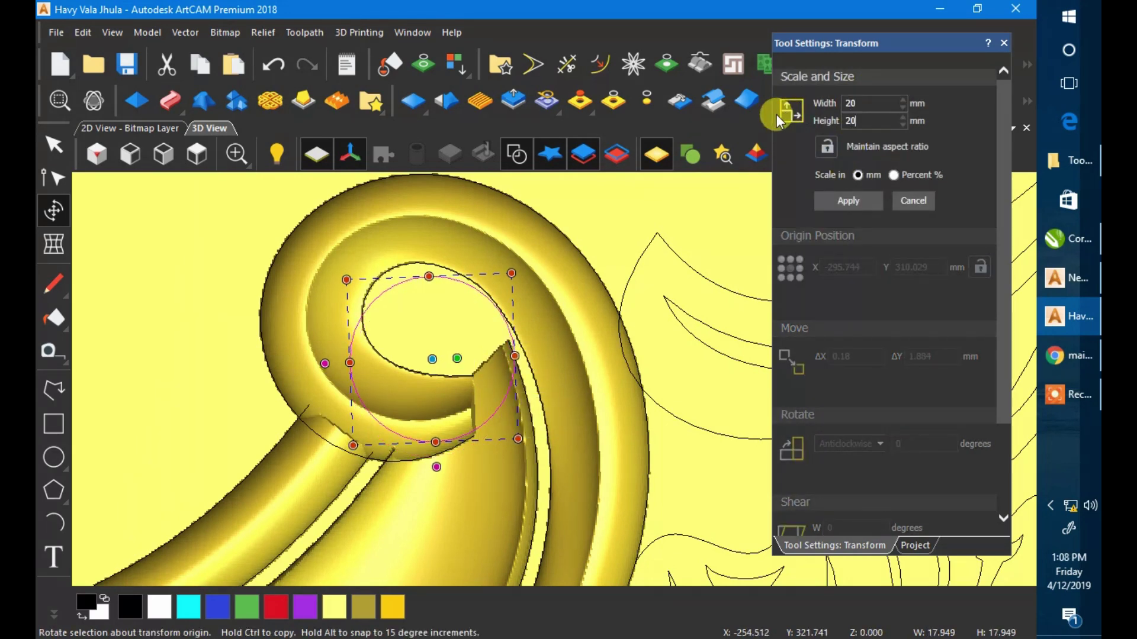
key(Return)
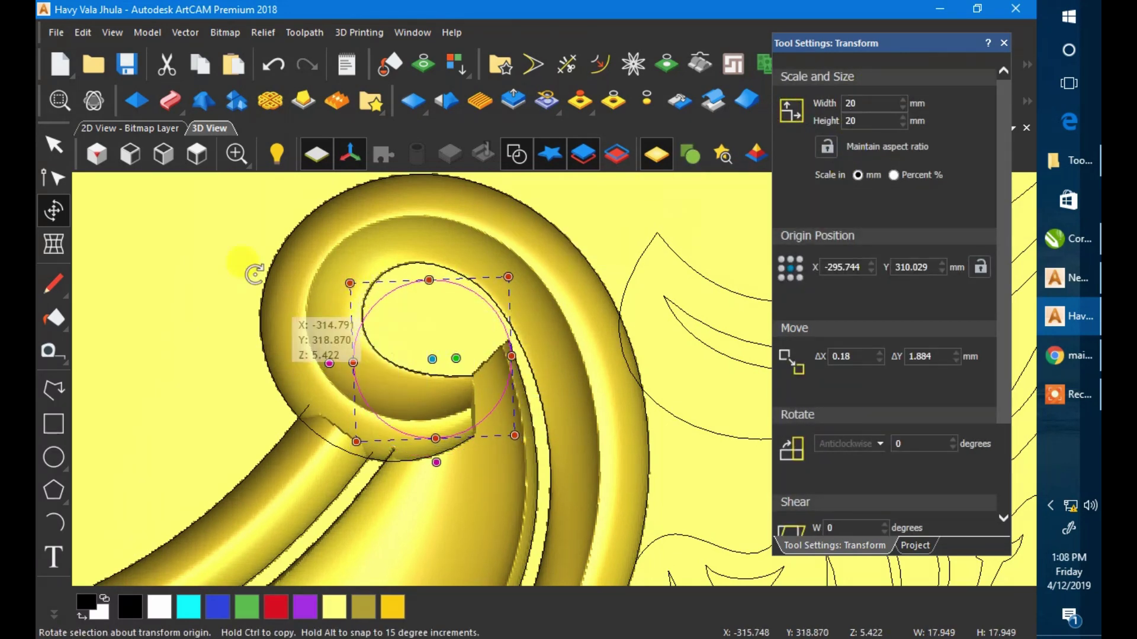
click(59, 157)
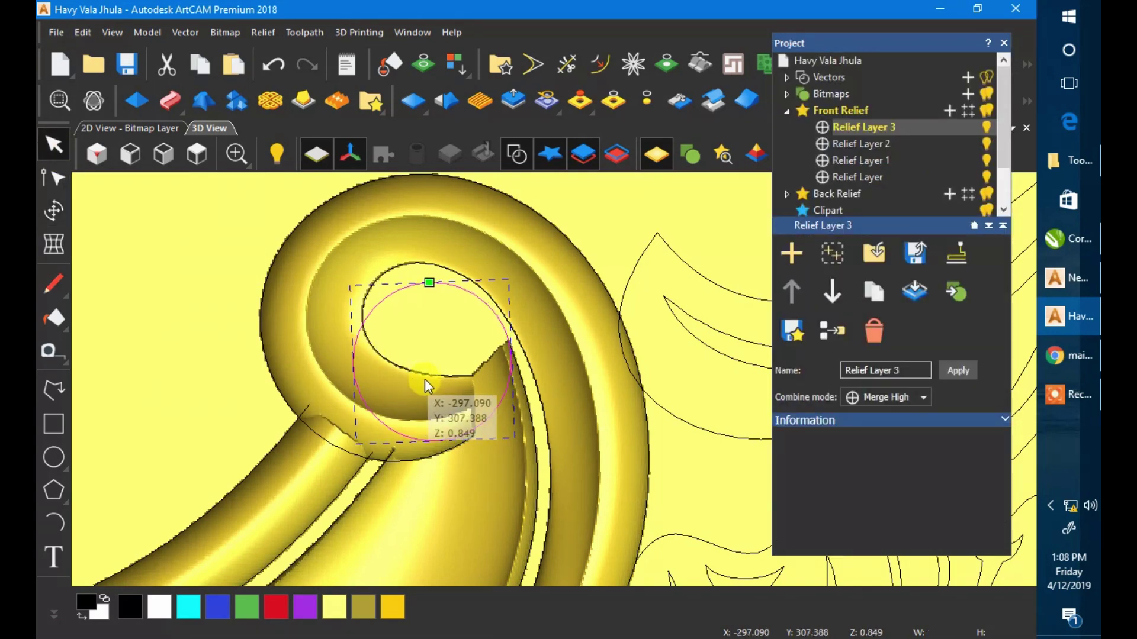
Step: Preview a round dome from the circle, limited to 4 mm height with a 3 mm start height and Merge High, with vectors hidden
double_click(496, 413)
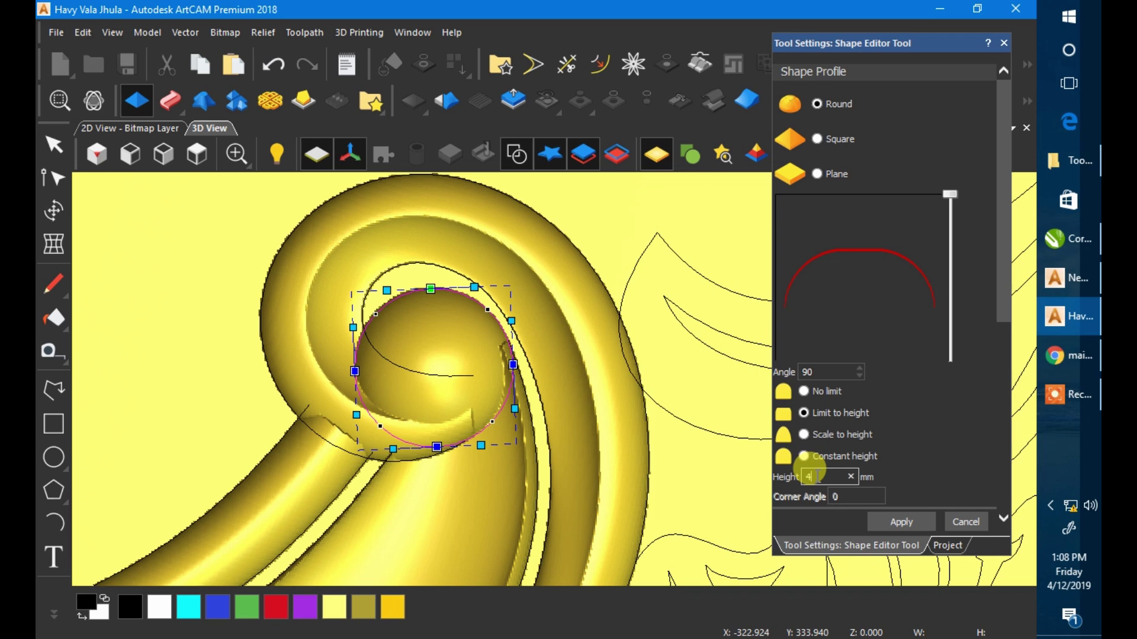
key(Tab)
scroll(468, 277, down, 1)
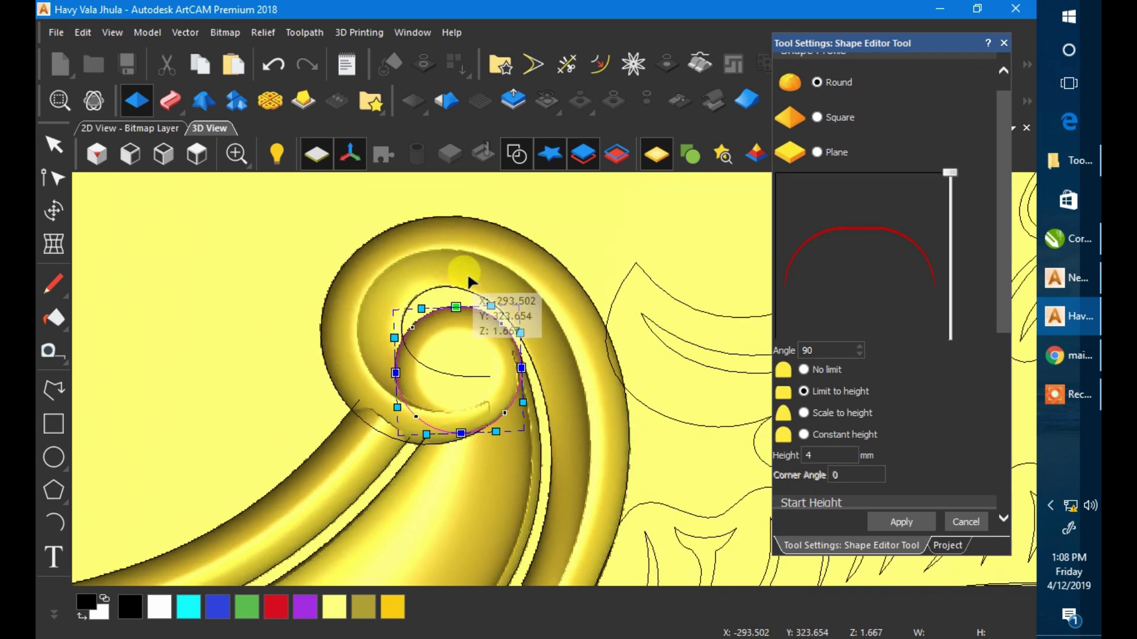
click(517, 154)
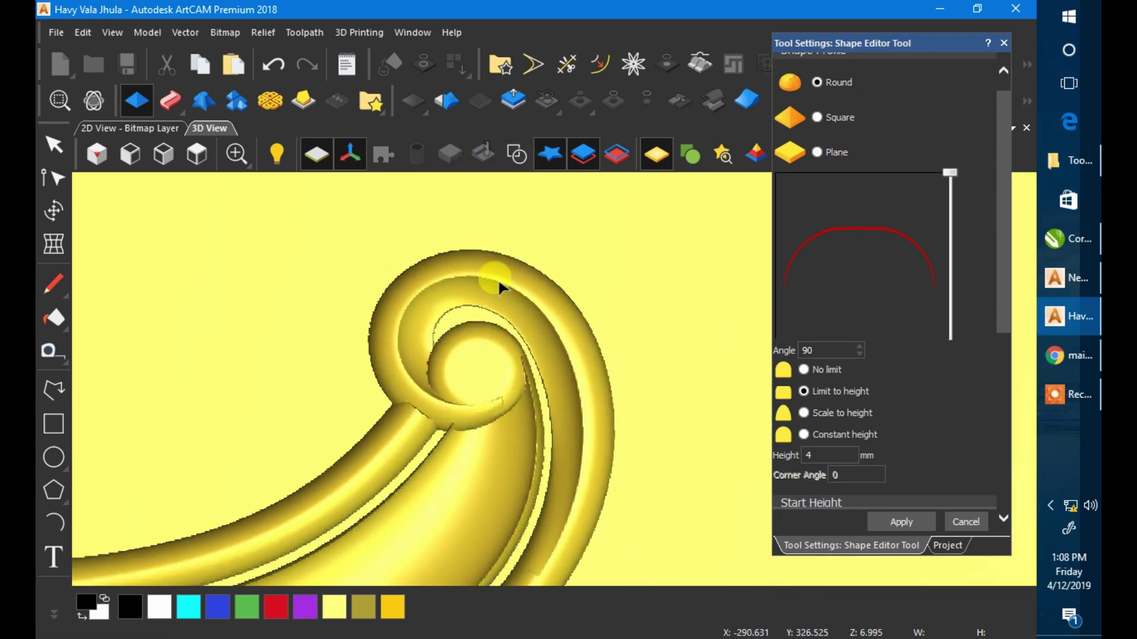
scroll(563, 328, down, 2)
scroll(554, 385, up, 1)
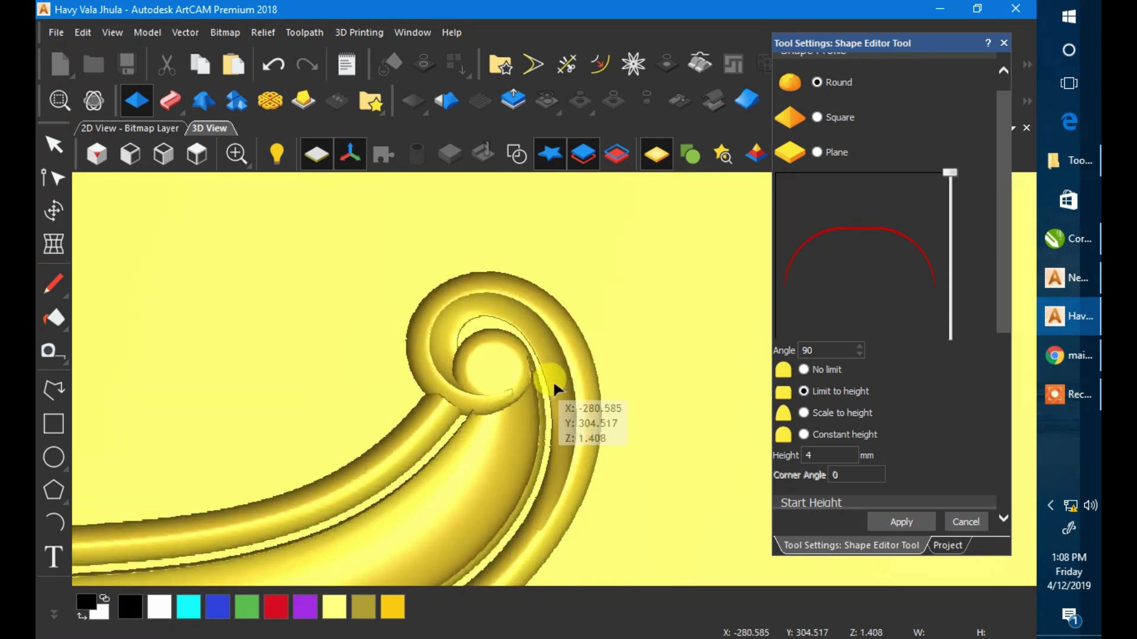
scroll(561, 375, up, 3)
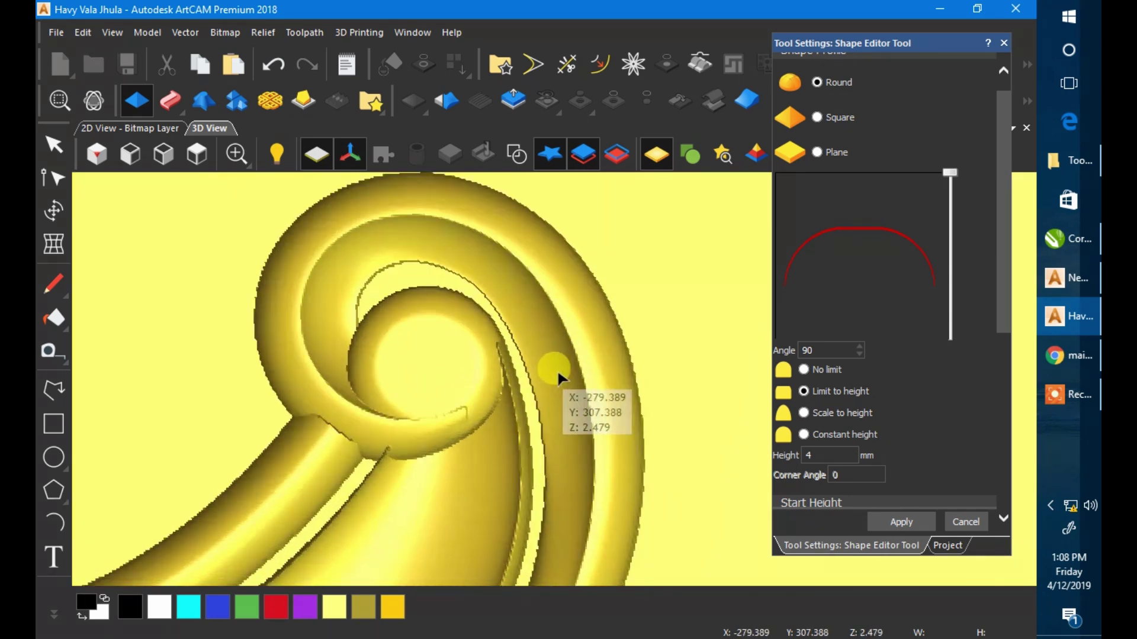
scroll(829, 402, down, 6)
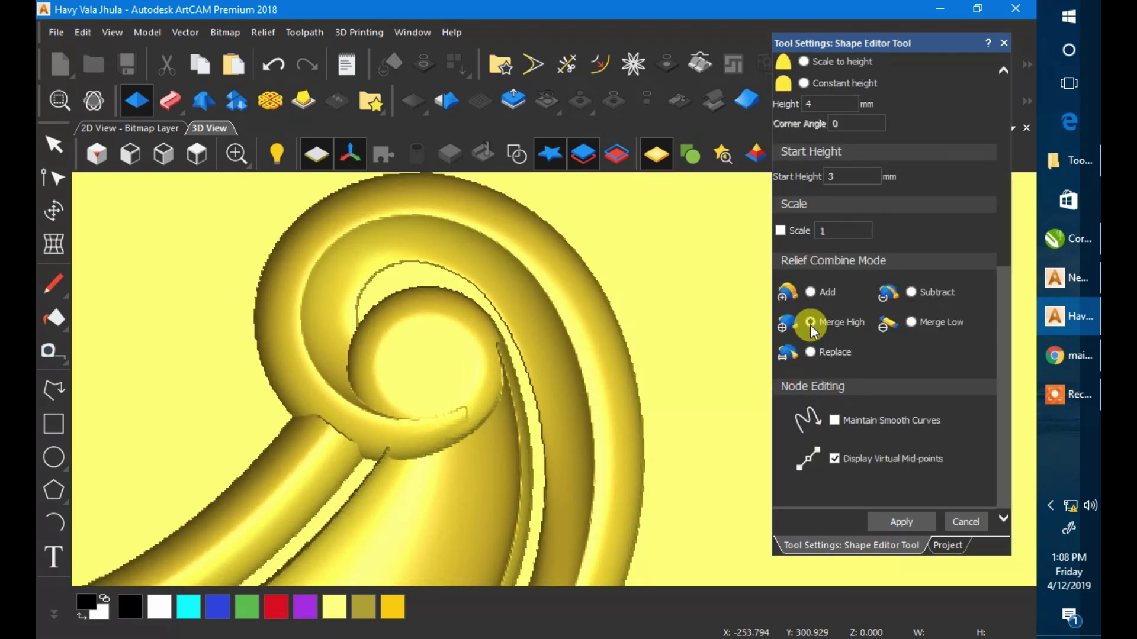
scroll(845, 294, up, 2)
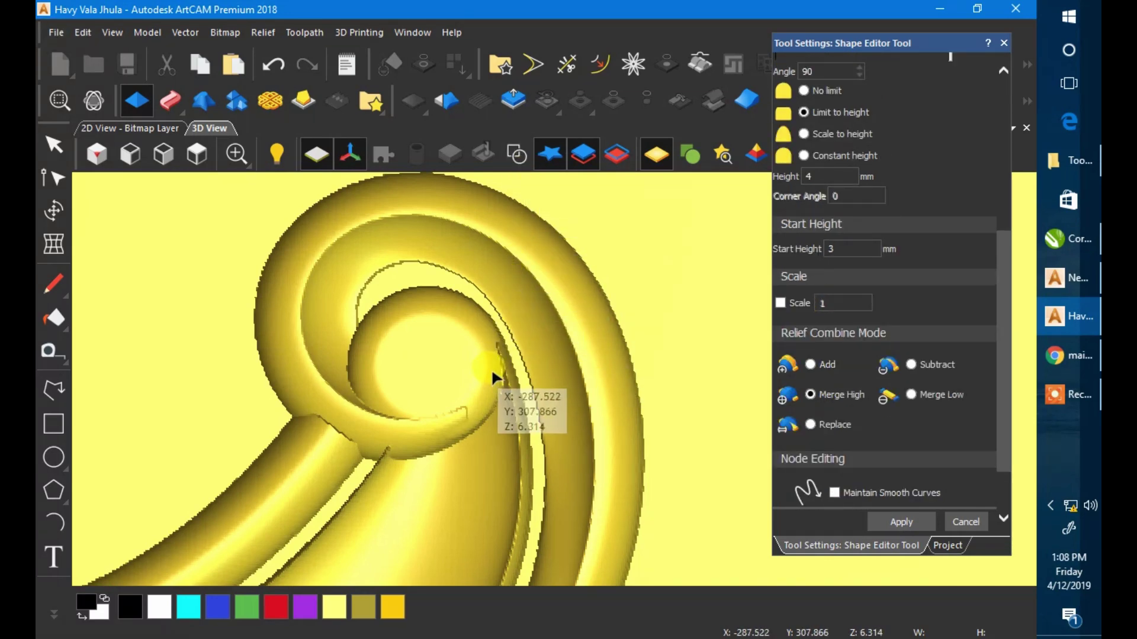
Step: Set the dome's height limit to 5 mm and start height to 2 mm, check the preview up close, and leave the shape editor
scroll(474, 355, up, 4)
scroll(863, 348, up, 1)
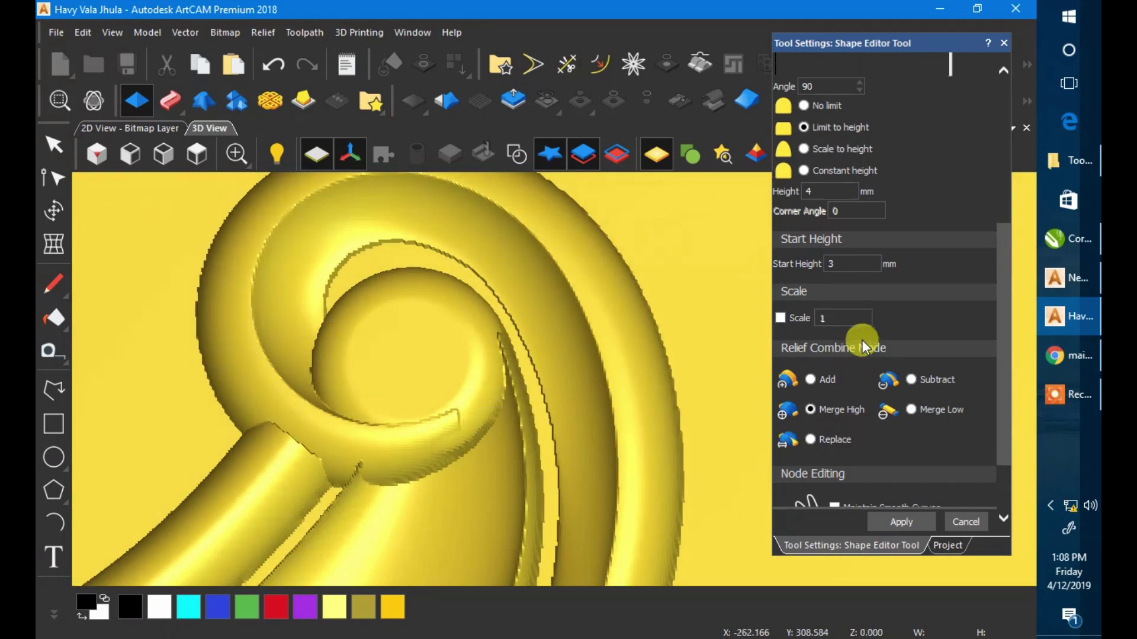
scroll(863, 348, up, 2)
key(BackSpace)
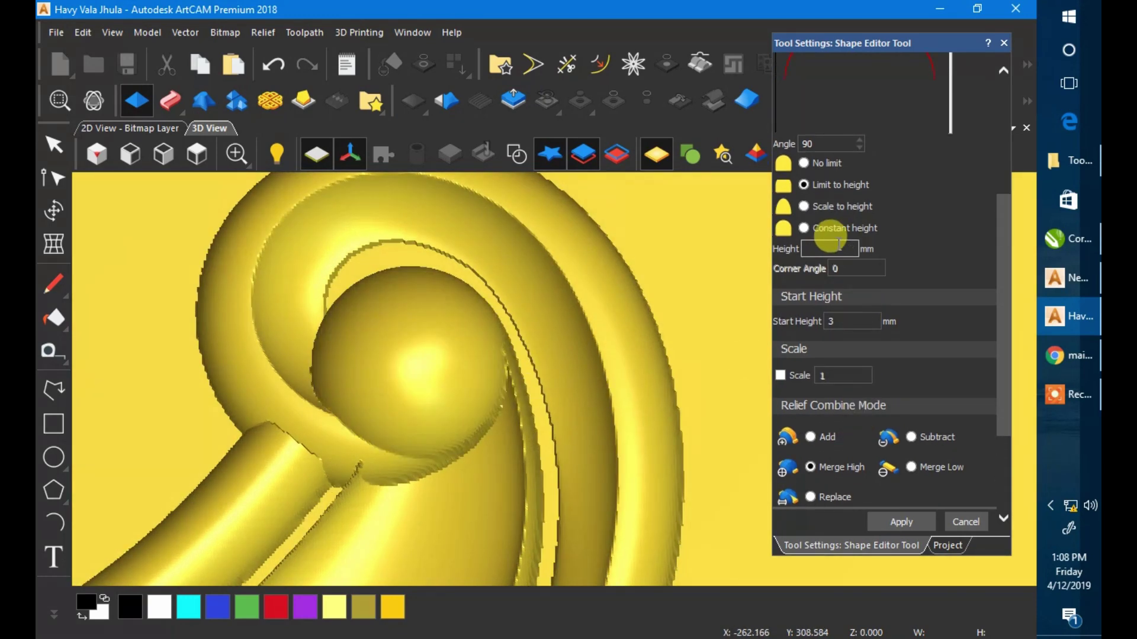
text(5)
key(Tab)
text(2)
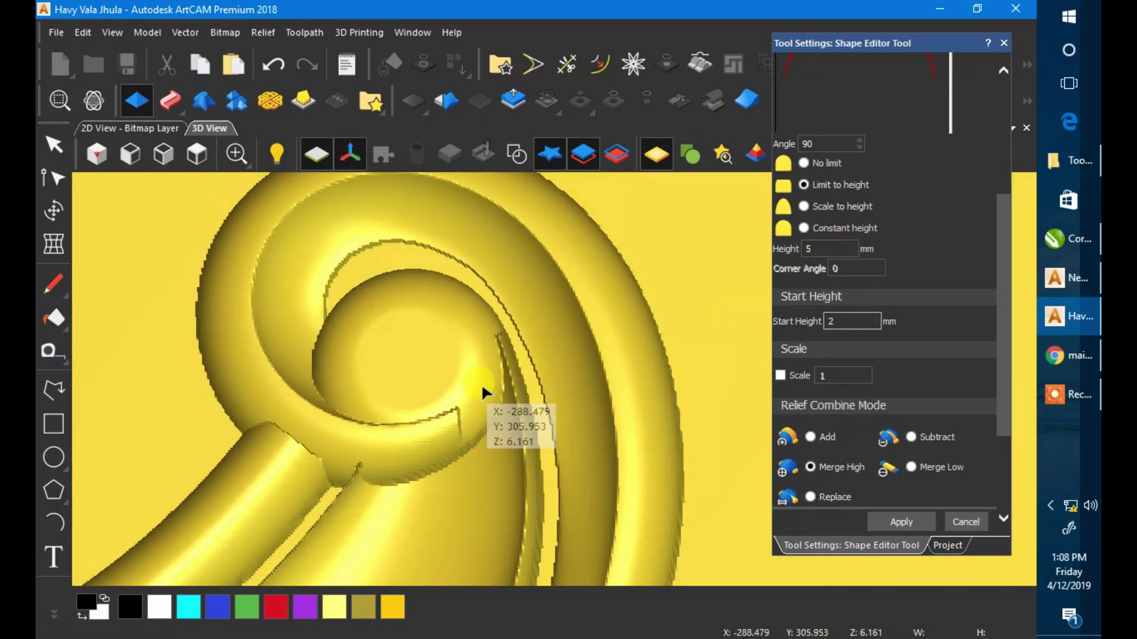
scroll(483, 388, up, 1)
drag(482, 387, 454, 360)
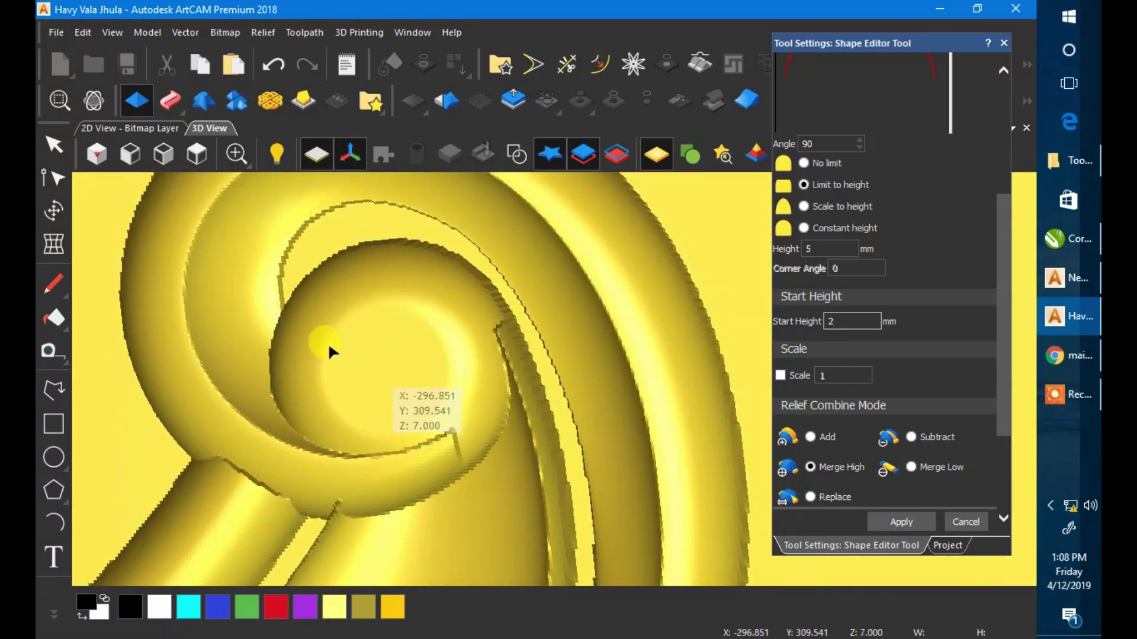
click(53, 145)
Step: Show the vectors again in top view and nudge the circle slightly down and sideways to fit the end of the scroll
click(201, 152)
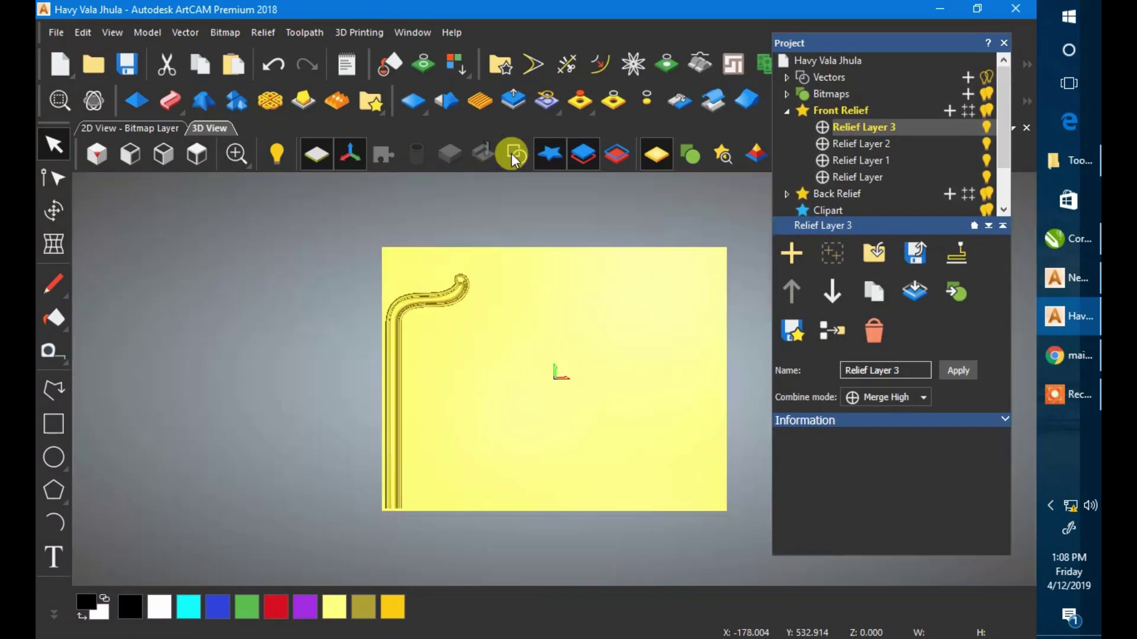
click(516, 155)
scroll(471, 287, up, 5)
scroll(470, 286, up, 5)
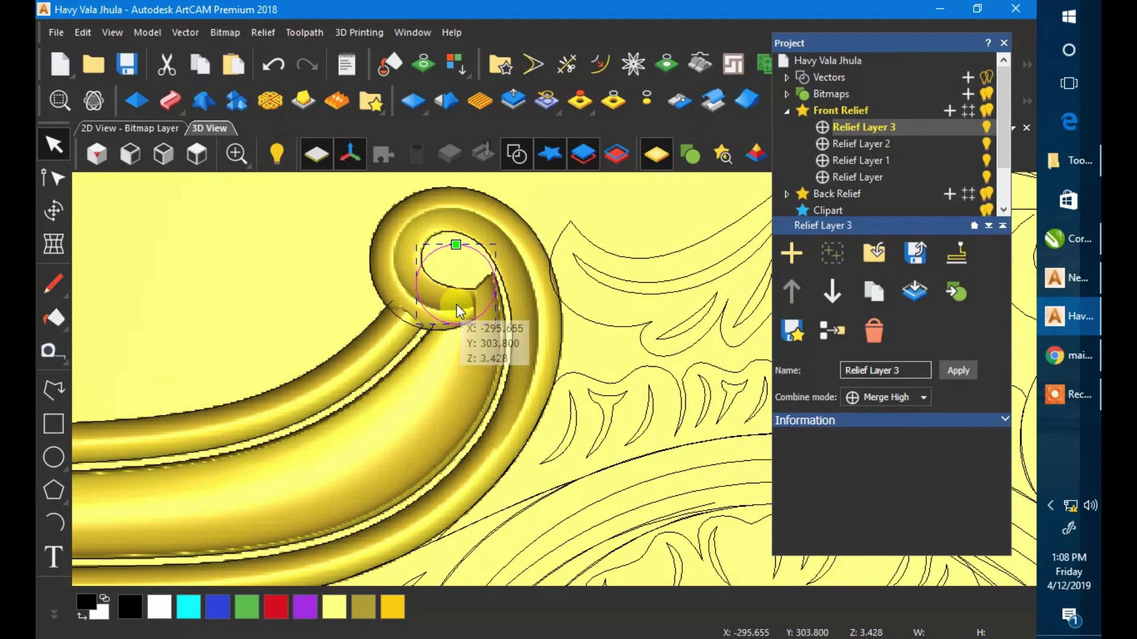
drag(482, 320, 509, 328)
key(Left)
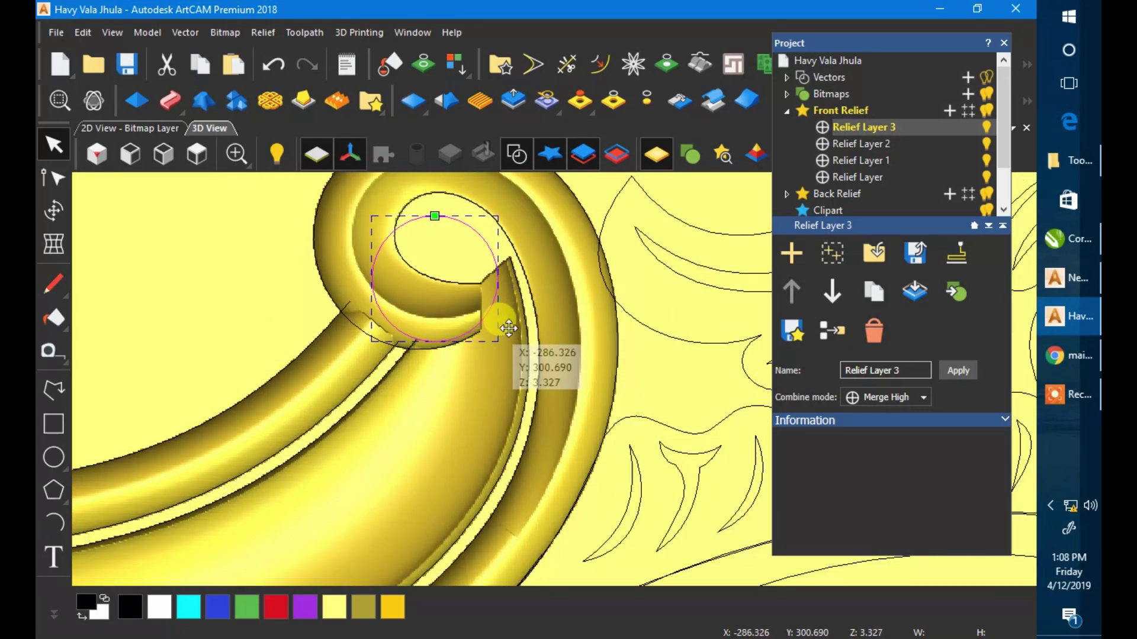
key(Down)
key(Right)
key(Right)
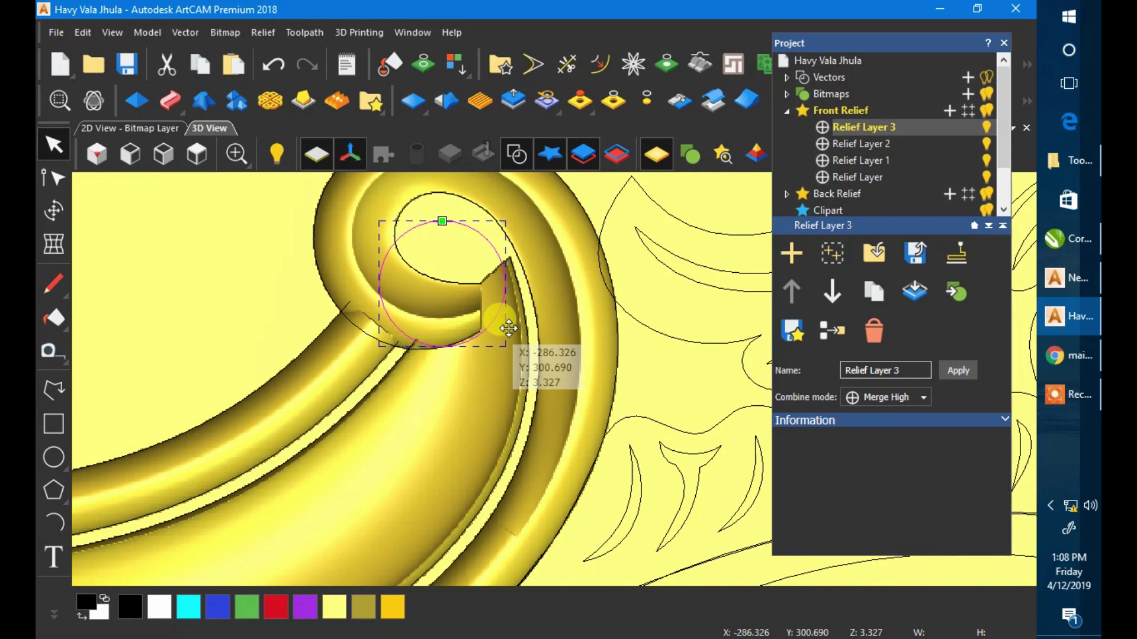
Step: Raise the repositioned circle into a round dome with the same shape settings, check it with vectors hidden, and apply it
click(137, 101)
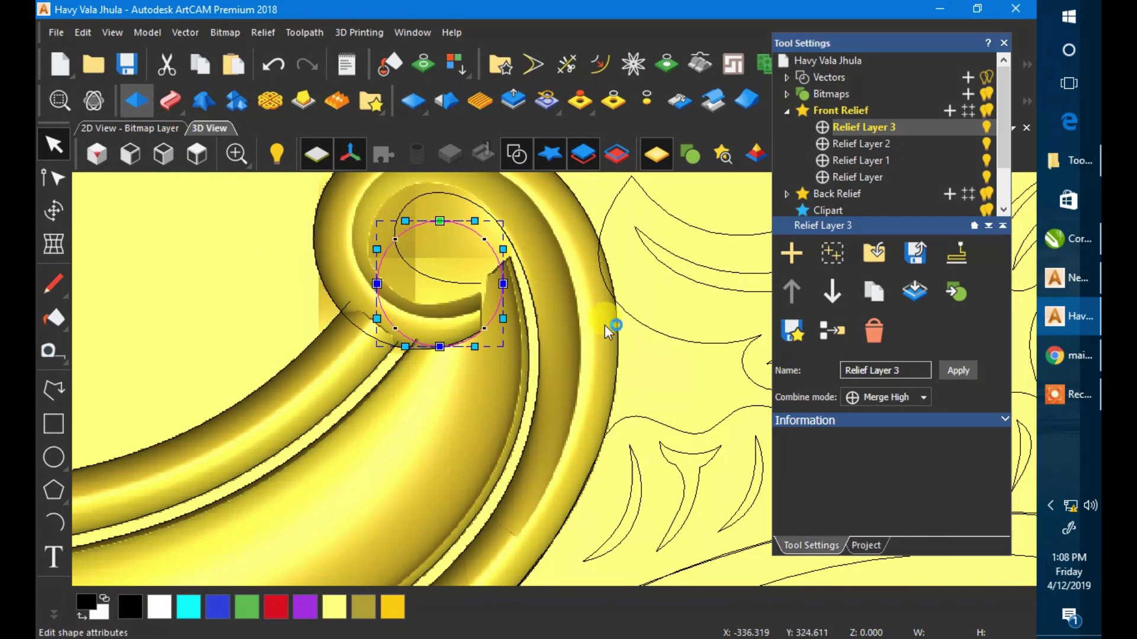
scroll(515, 356, down, 1)
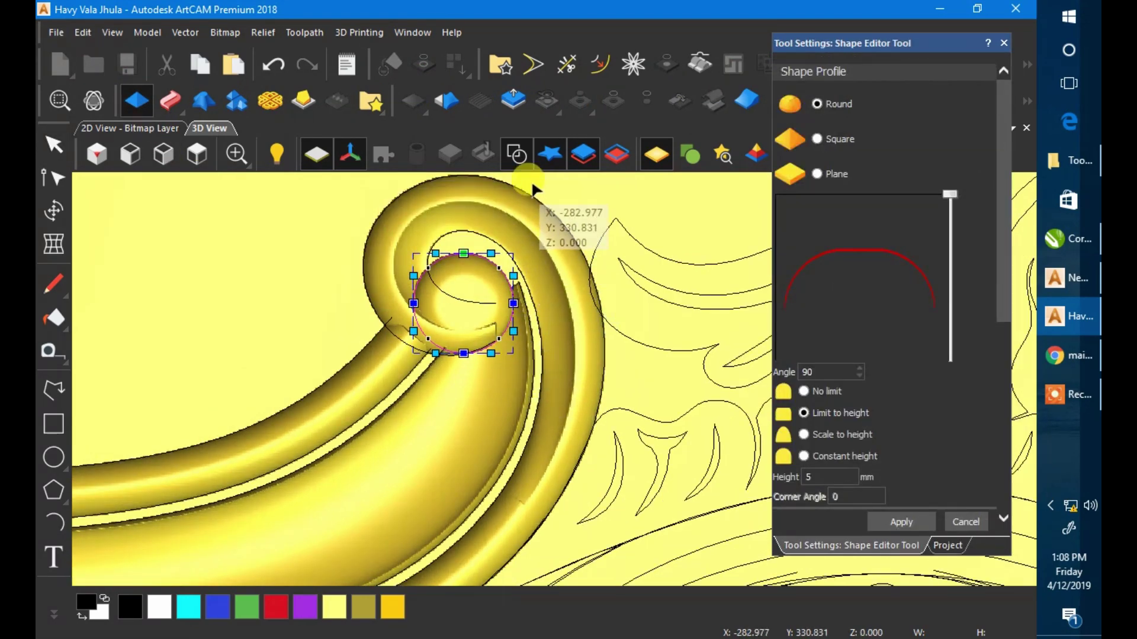
drag(532, 187, 476, 341)
scroll(832, 415, down, 3)
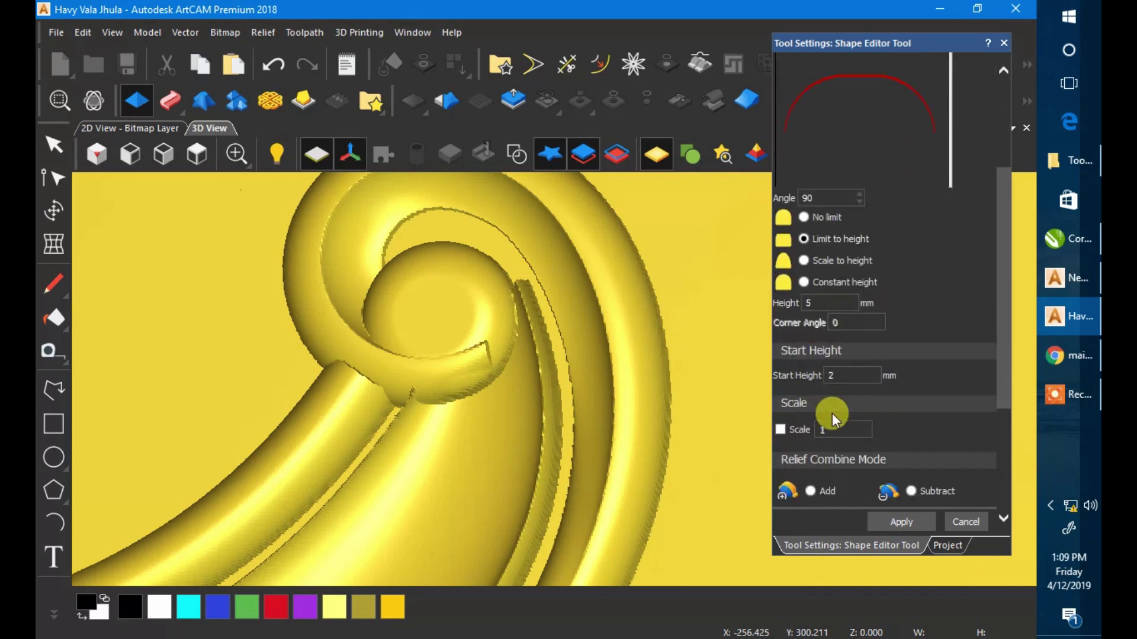
scroll(832, 417, down, 3)
click(895, 520)
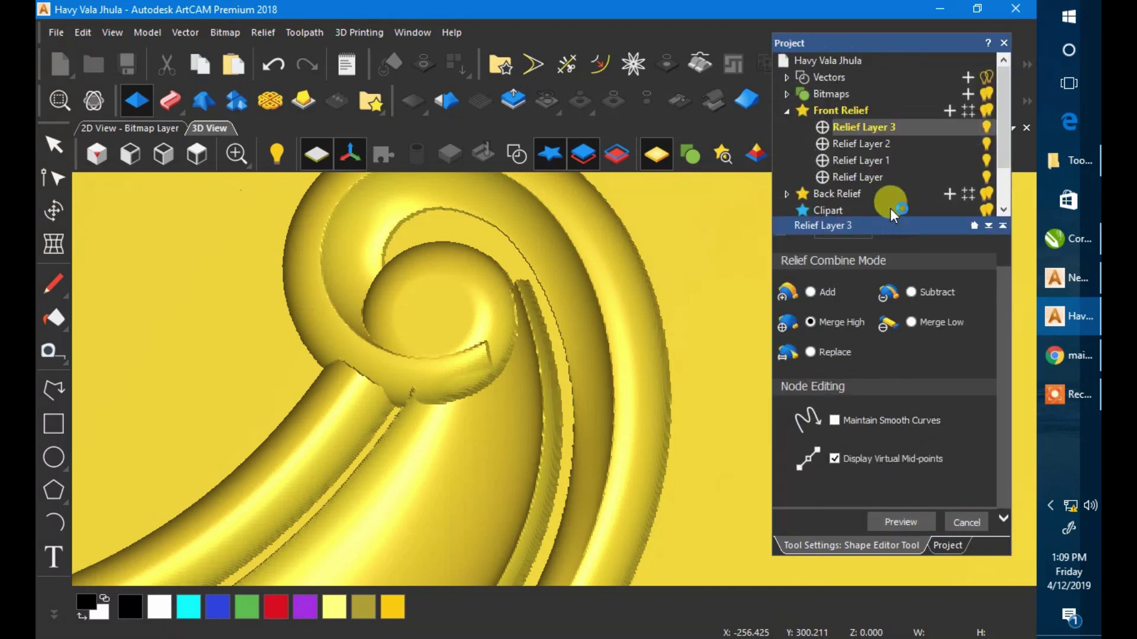
Step: Activate Relief Layer 2 and smooth the scroll sweep's blunt end beside the dome with the Smoothing tool
click(843, 142)
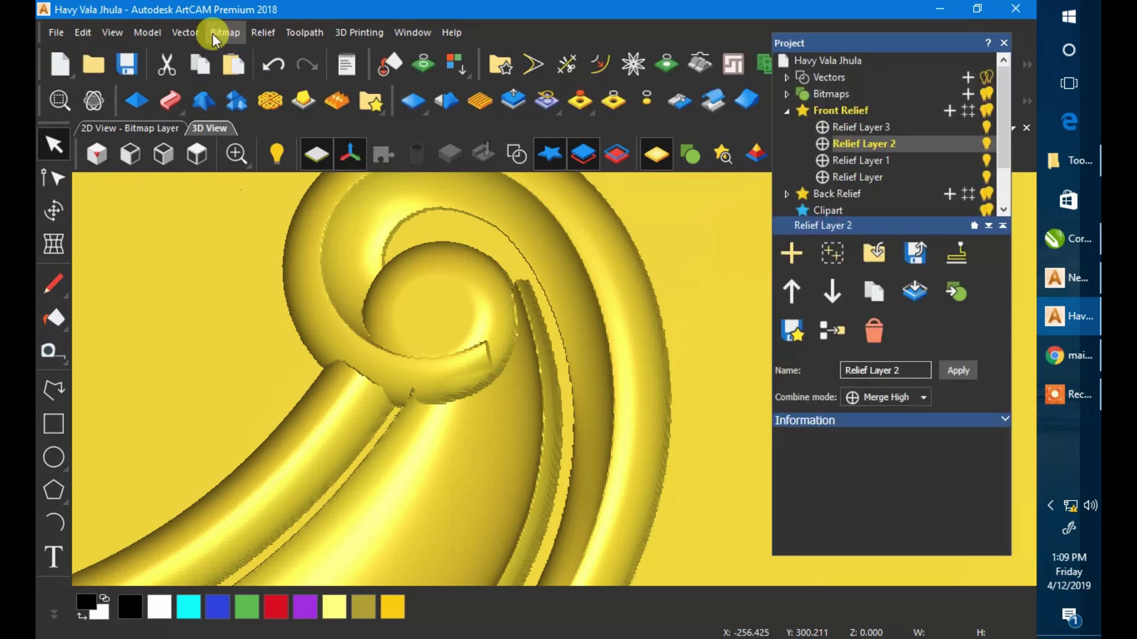
click(263, 32)
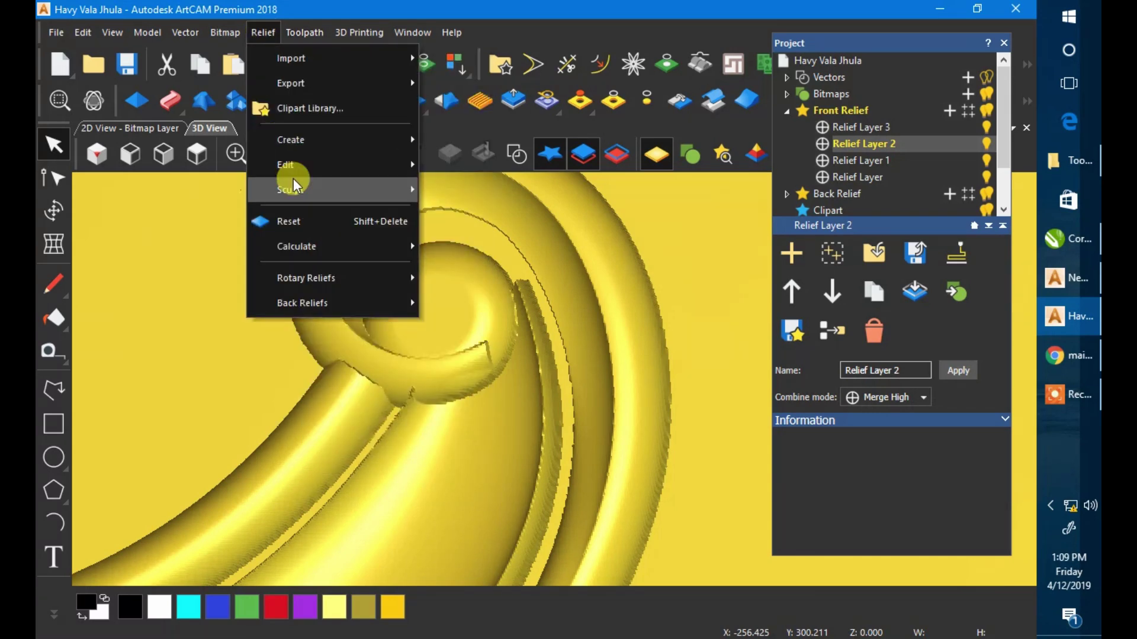
mouse_move(293, 183)
click(440, 187)
scroll(482, 349, up, 3)
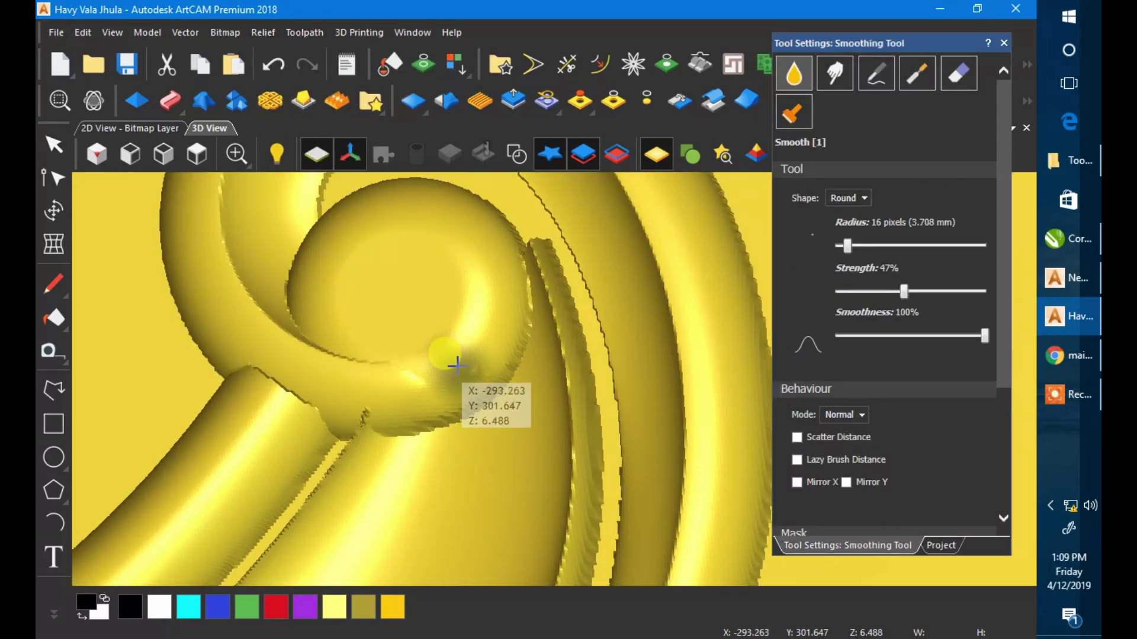
Step: Leave the Smoothing tool, return to the top view with vectors shown, and save the model
click(47, 144)
click(196, 155)
click(512, 152)
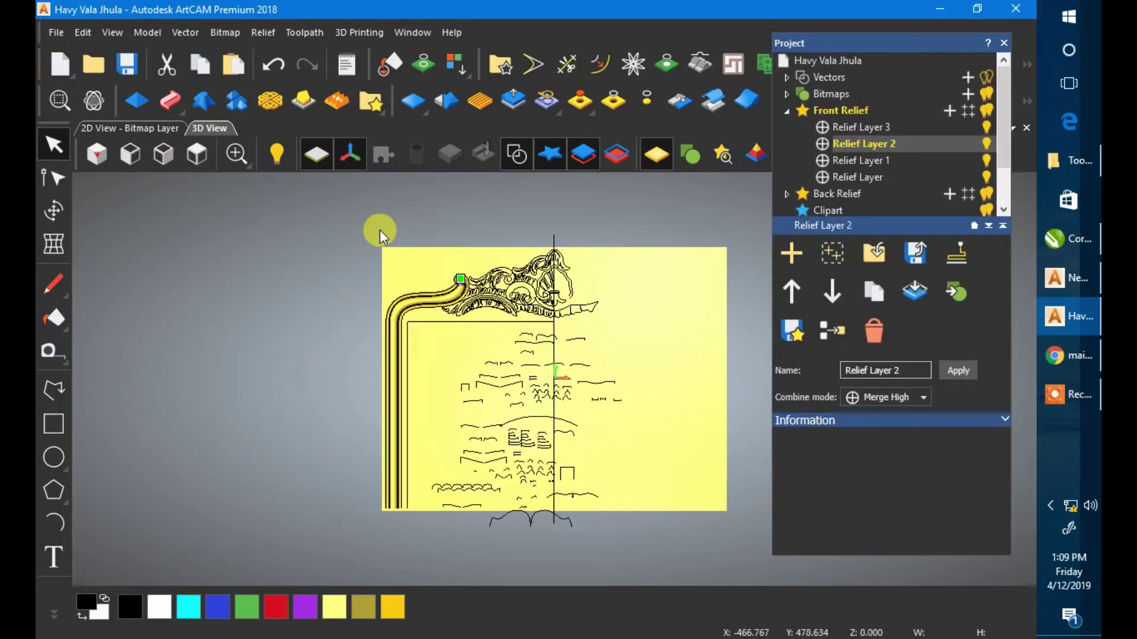
click(127, 64)
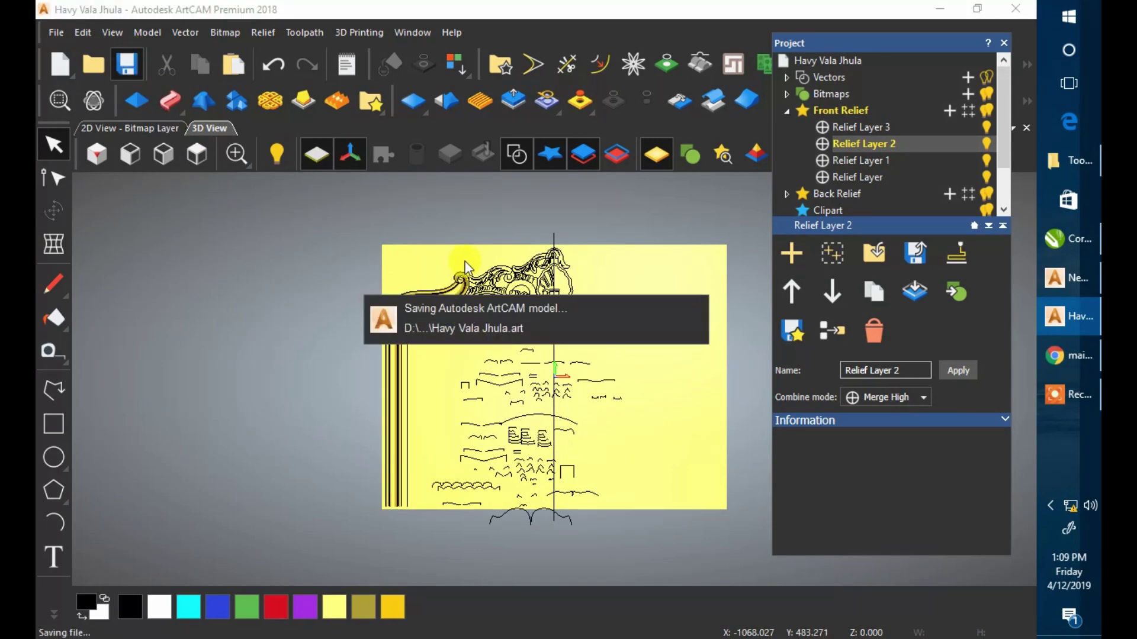
Step: Examine the smoothed scroll end and its dome up close, and compare them with the whole frame
scroll(466, 272, up, 5)
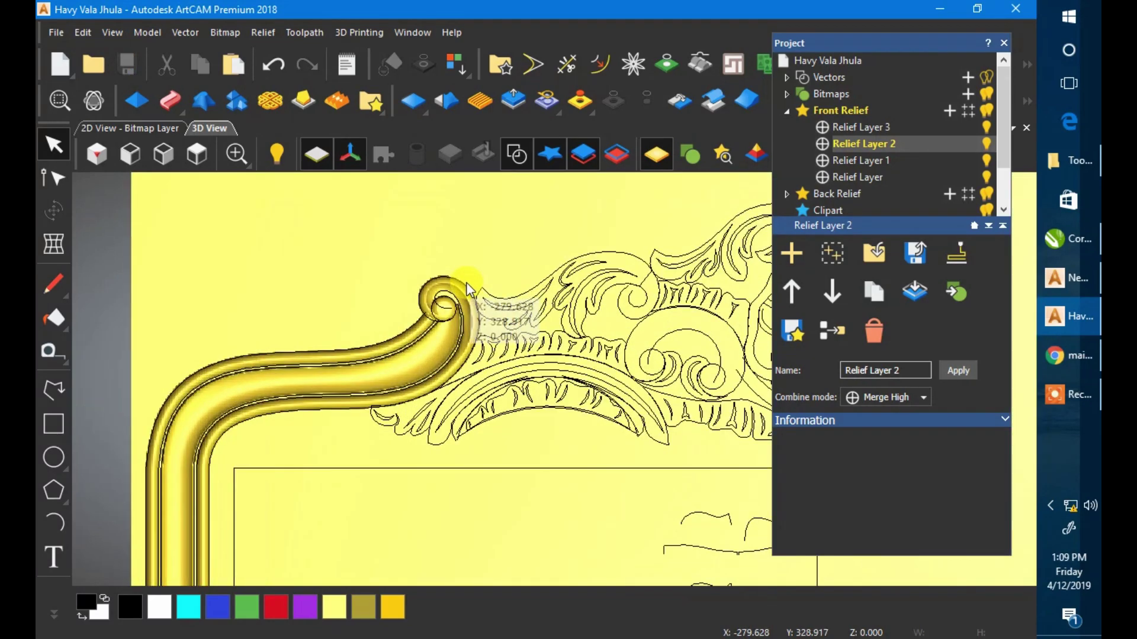
scroll(466, 282, up, 2)
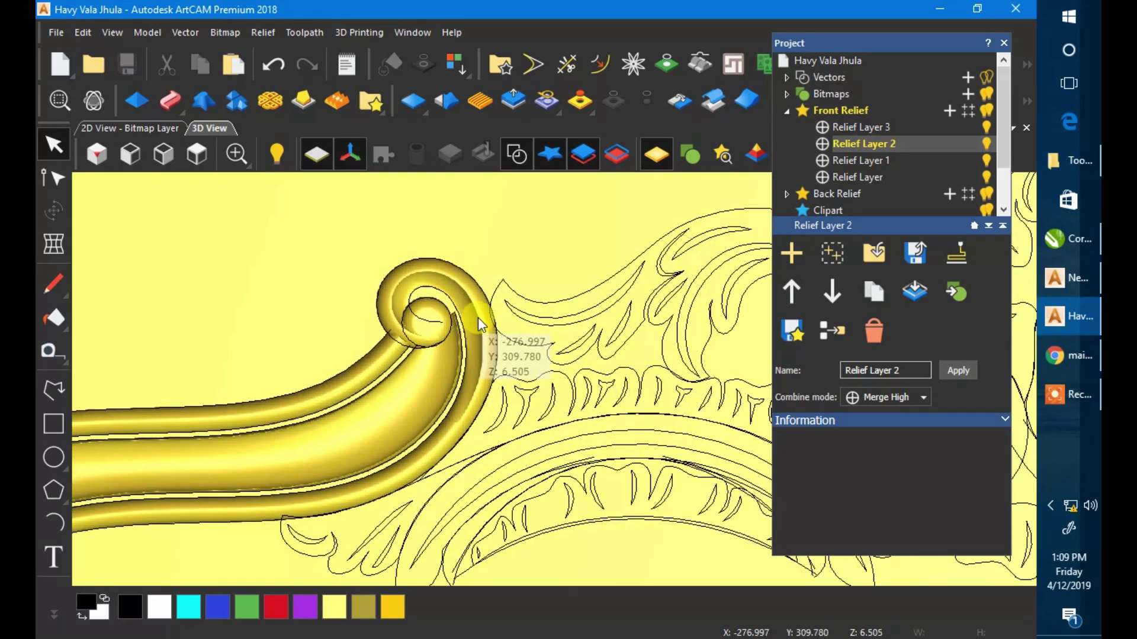
scroll(467, 315, up, 3)
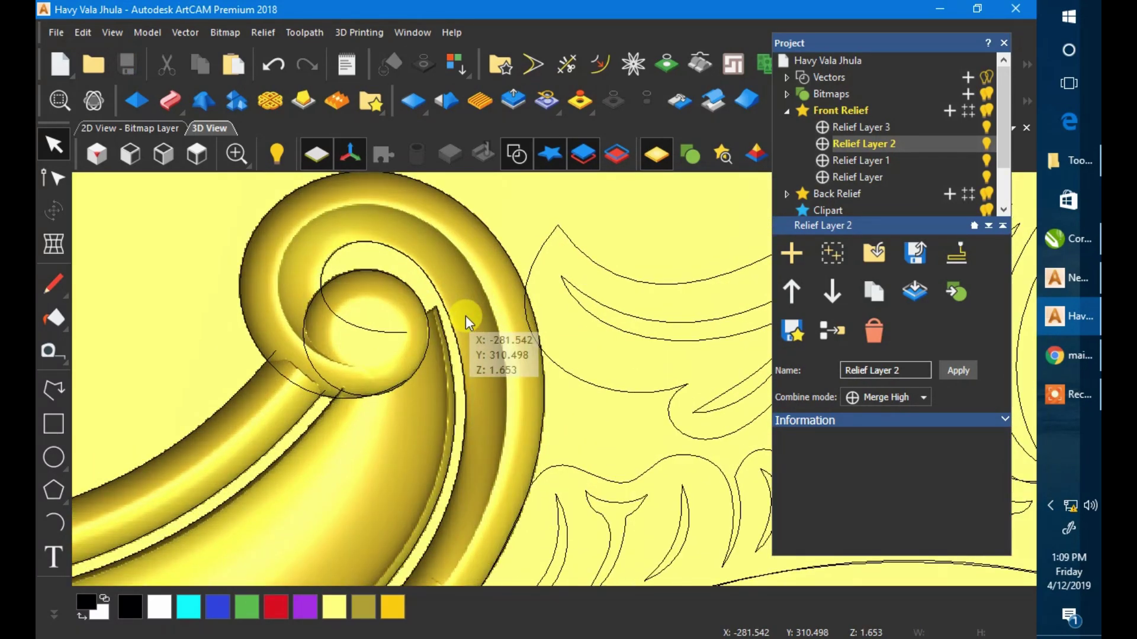
scroll(466, 313, down, 4)
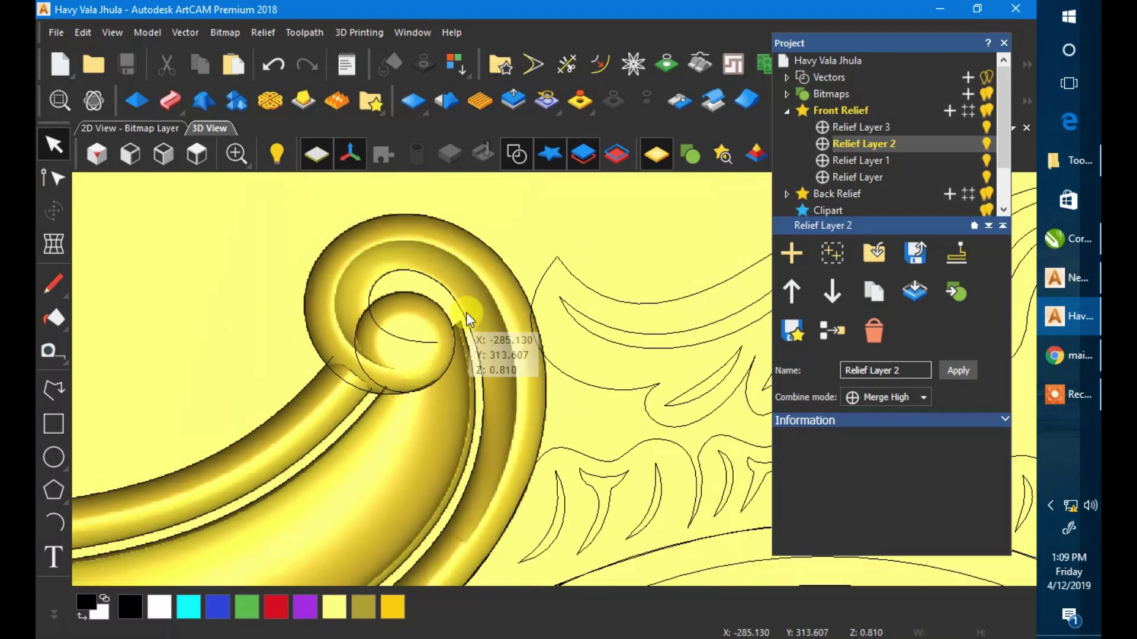
scroll(521, 403, down, 6)
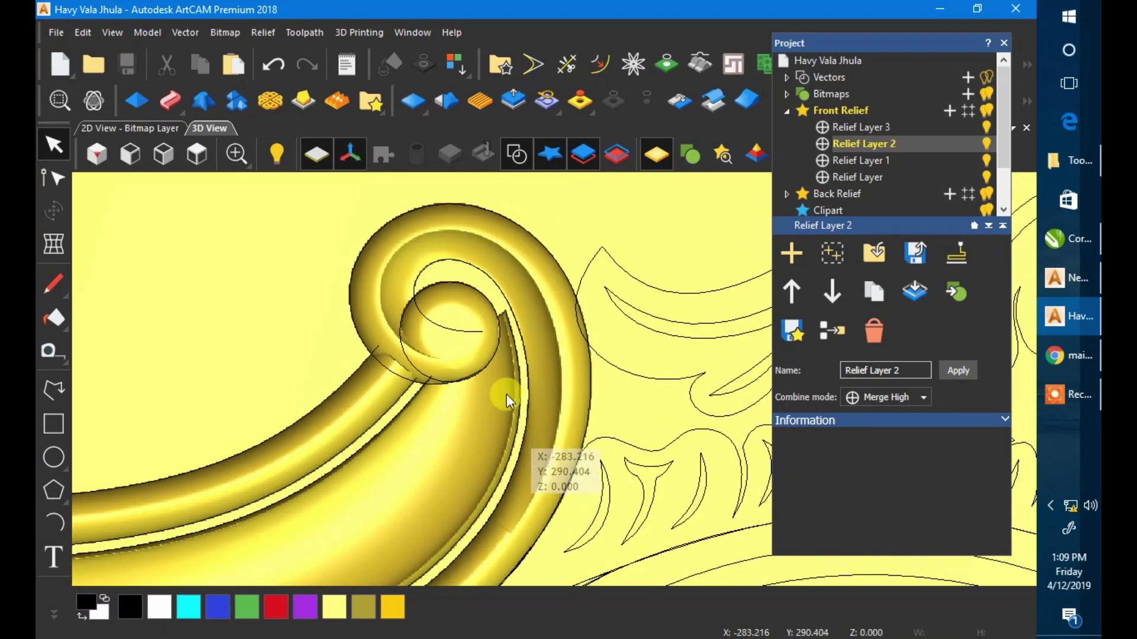
scroll(526, 366, down, 2)
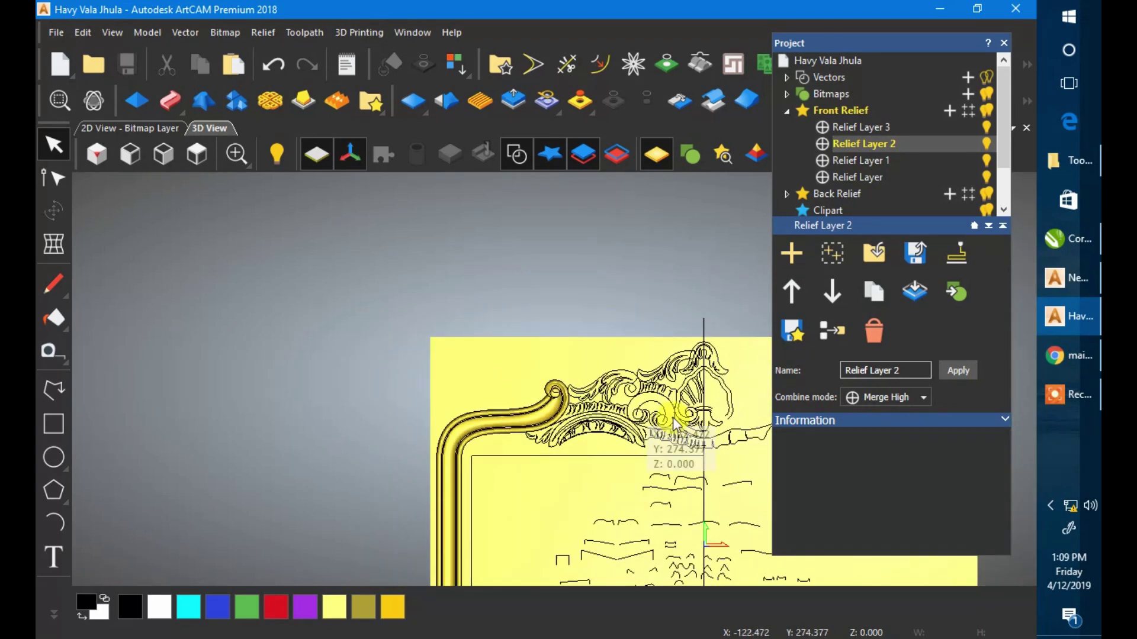
scroll(681, 410, up, 4)
scroll(471, 296, down, 2)
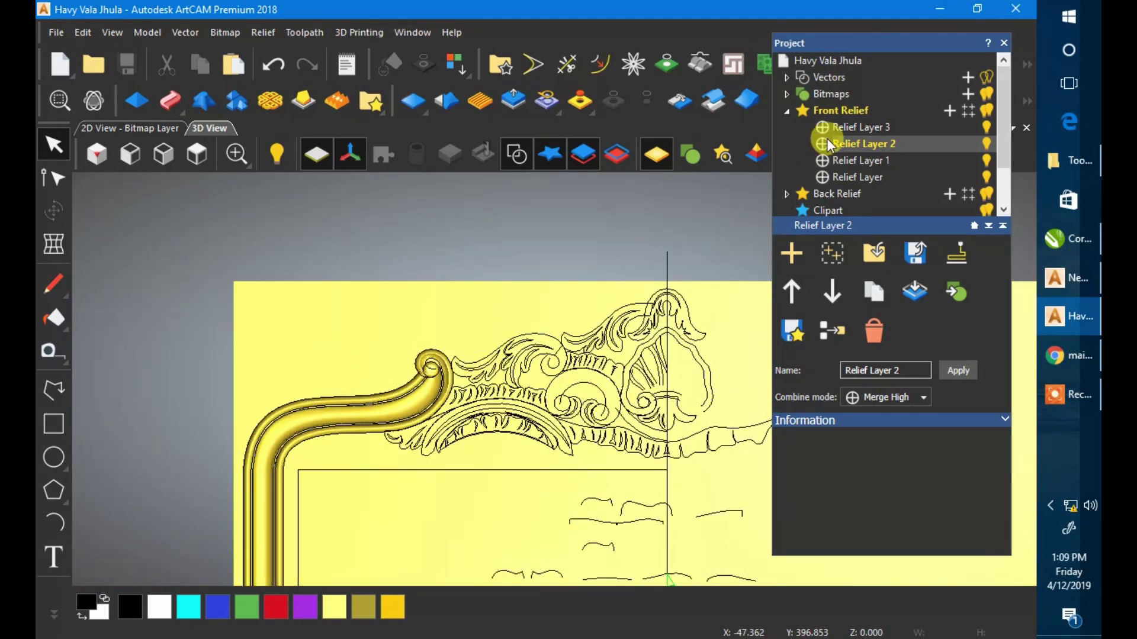
Step: Add Relief Layer 4 above Relief Layer 3 with Merge High as its combine mode, and save the model
click(840, 127)
click(949, 110)
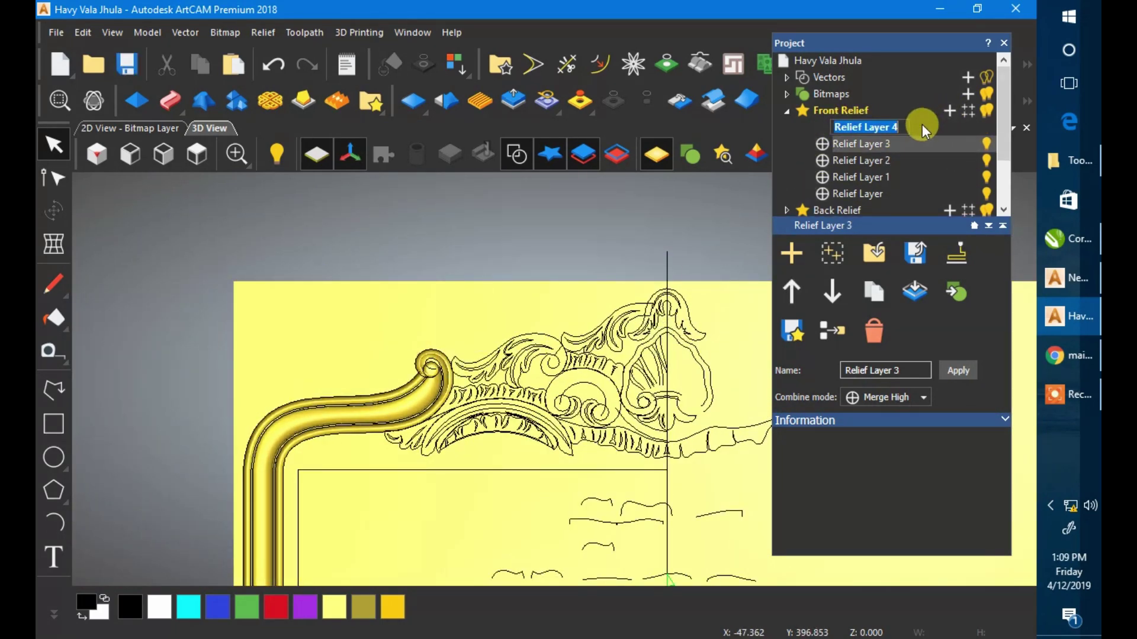
click(820, 127)
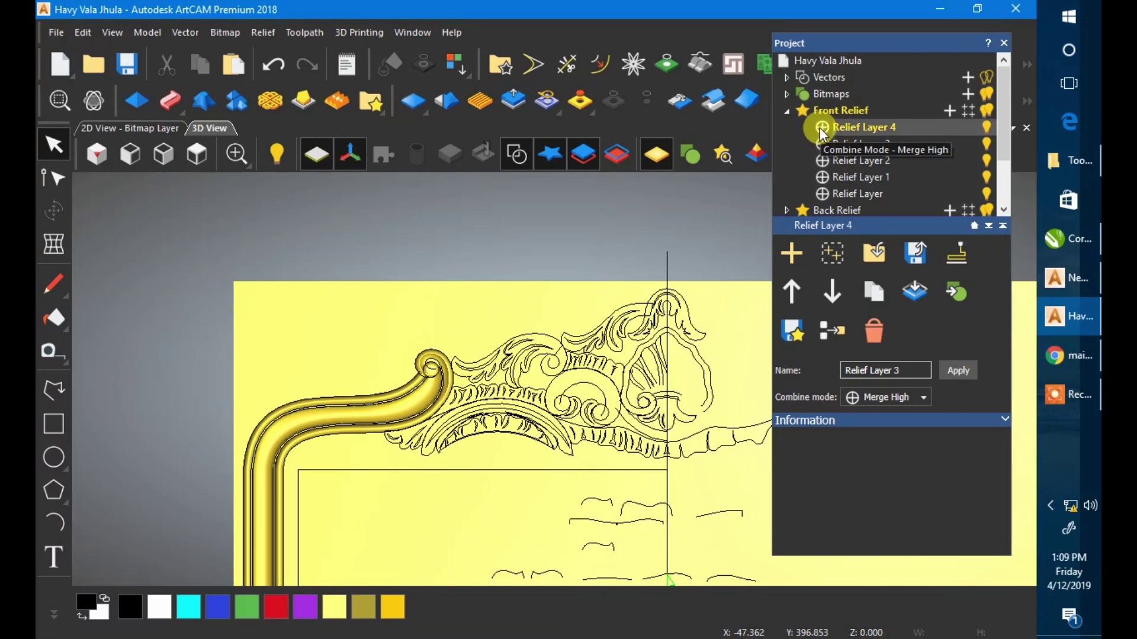
scroll(510, 460, up, 2)
key(ctrl+s)
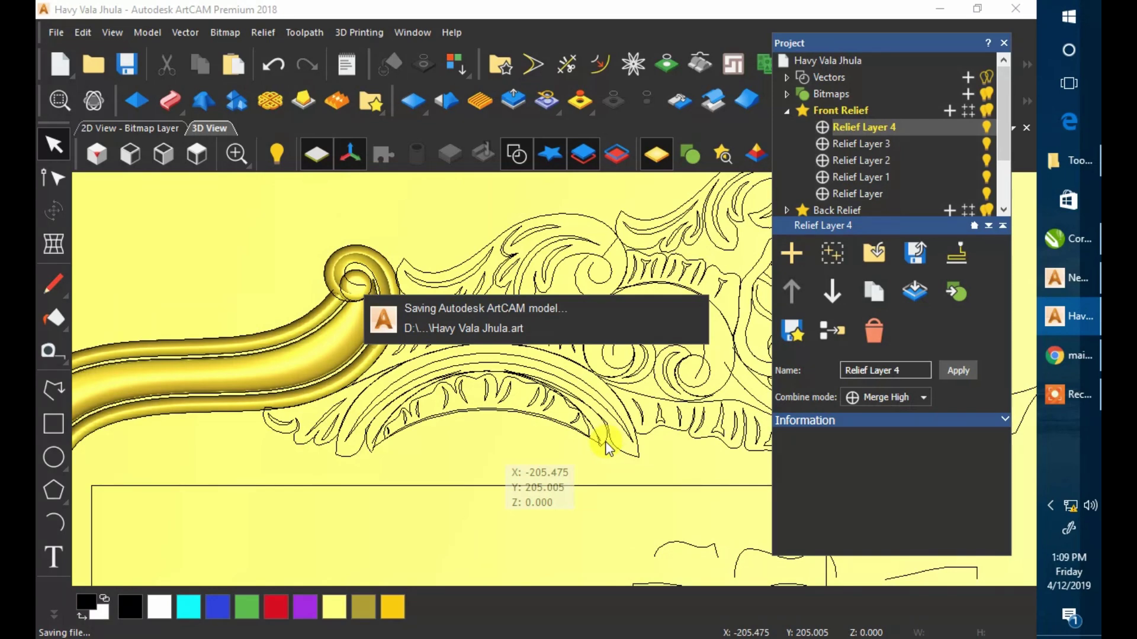
Step: Pick through the overlapping curves under the arch and delete the redundant arc along the leaf border's upper edge
scroll(604, 444, up, 3)
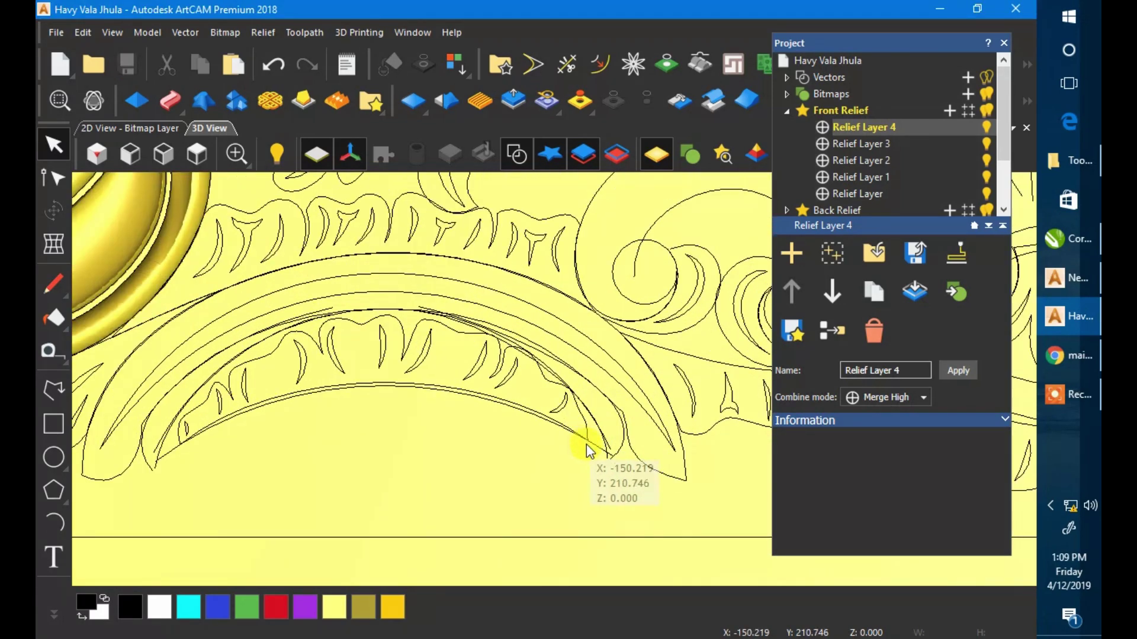
click(587, 442)
click(594, 428)
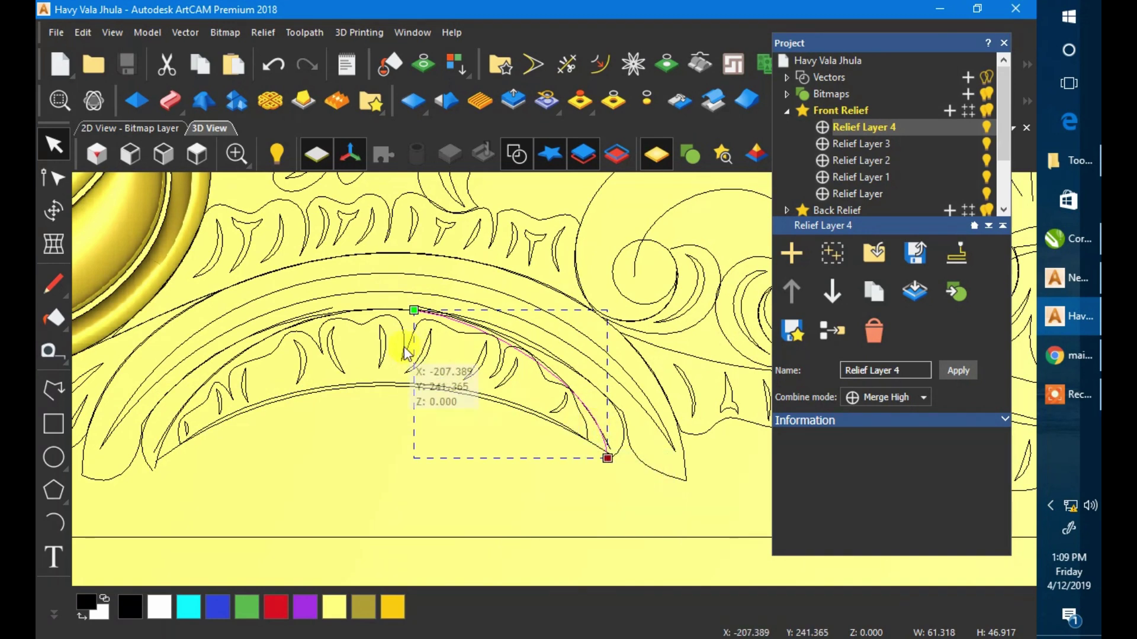
click(398, 309)
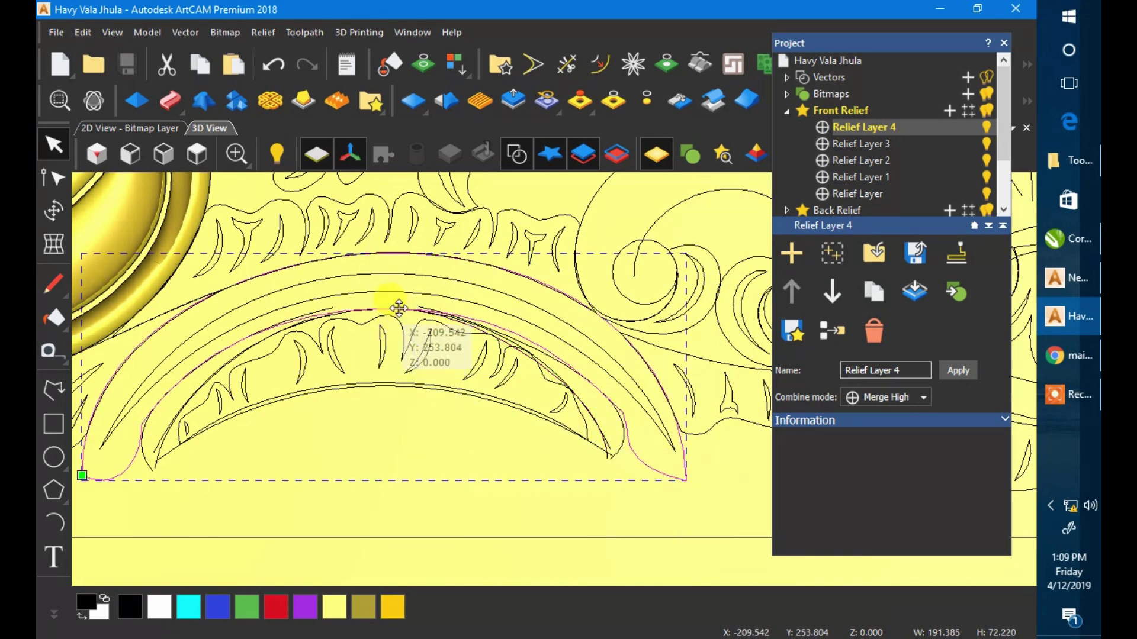
click(156, 443)
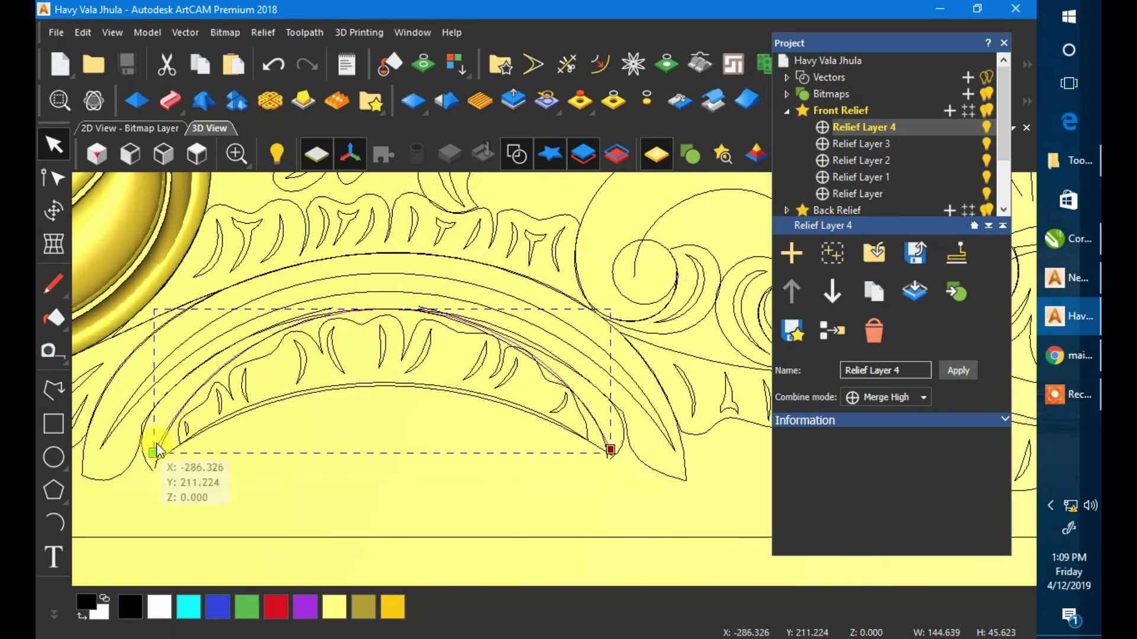
key(Delete)
Step: Select the lower and upper arcs that enclose the leaf border under the arch
scroll(239, 421, up, 2)
click(235, 415)
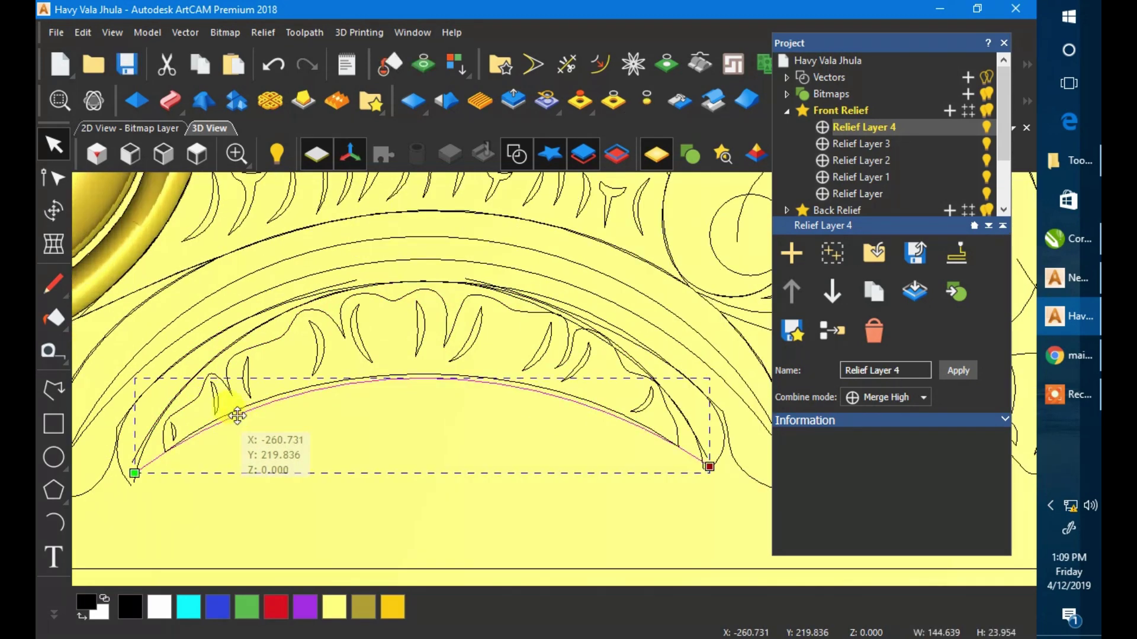
shift+click(141, 444)
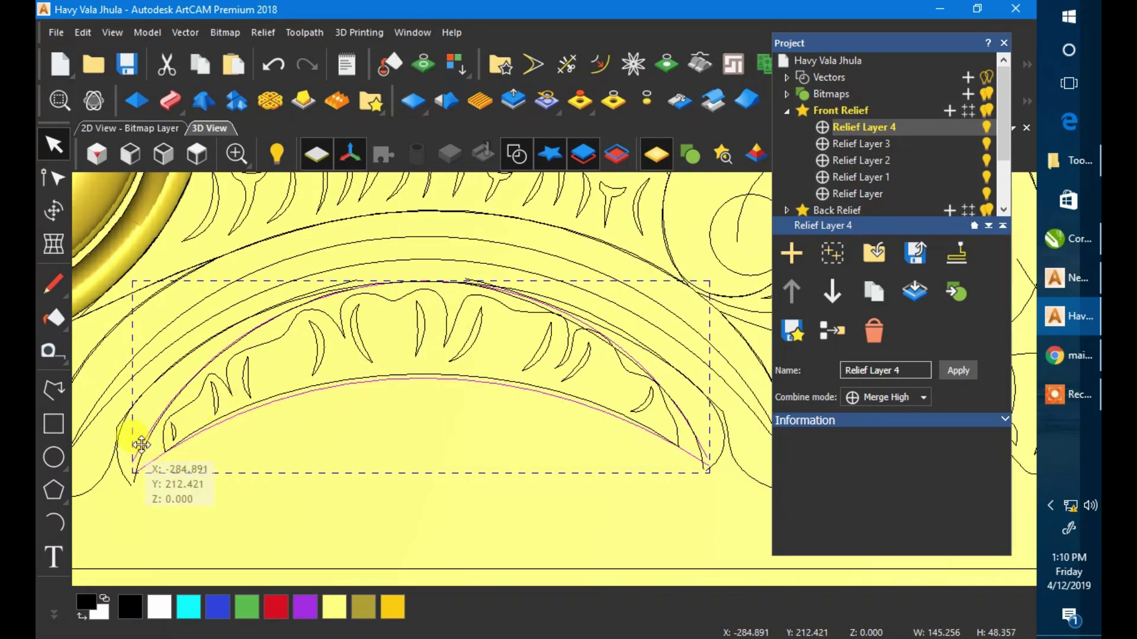
scroll(296, 343, down, 1)
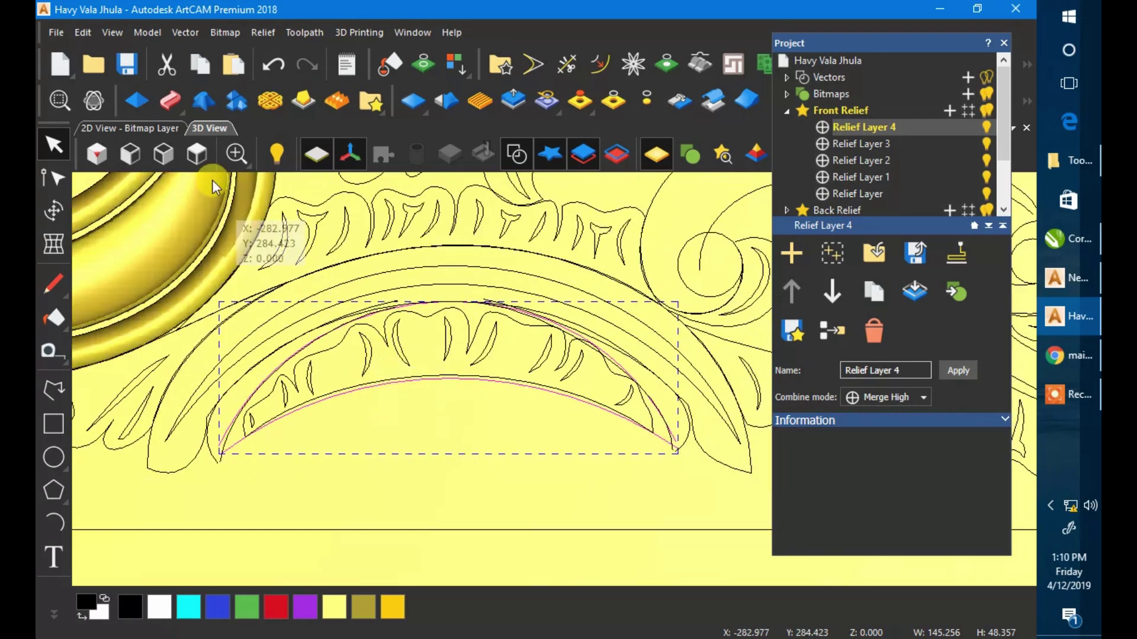
click(164, 68)
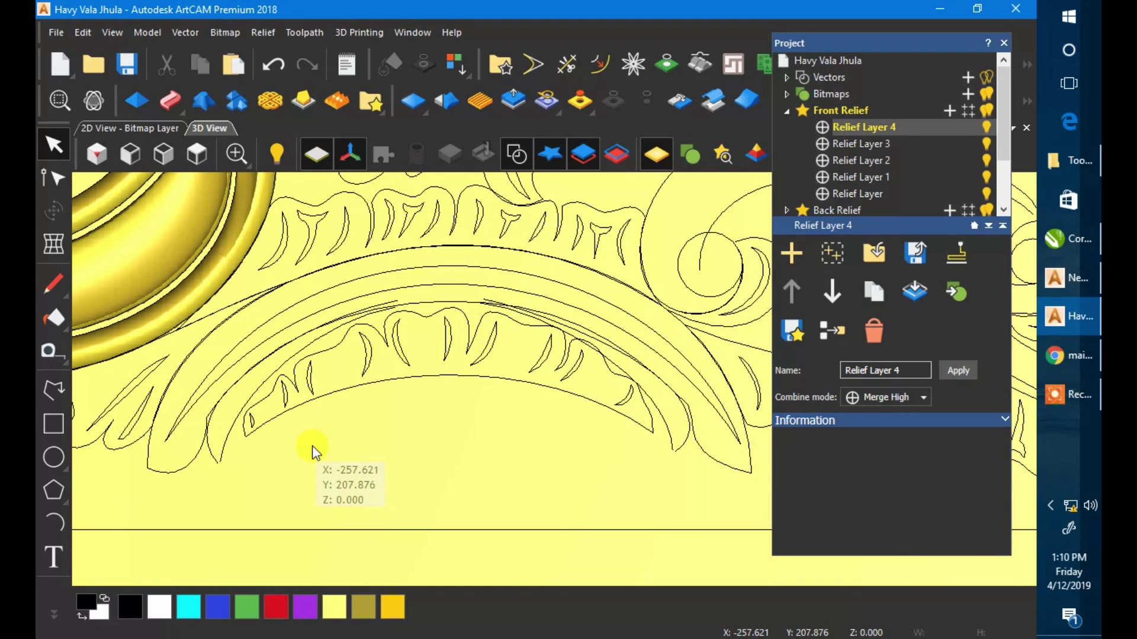
key(ctrl+z)
click(232, 447)
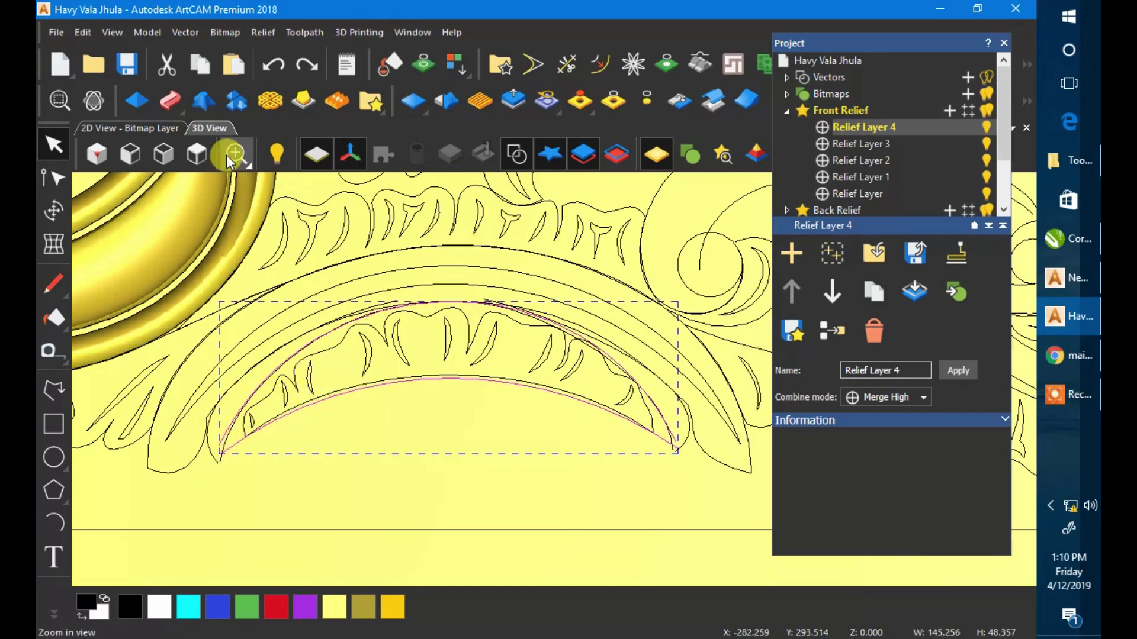
Step: Start a Two Rail Sweep with the two selected arcs as drive rails and pick the small profile below as its cross section
click(173, 99)
scroll(358, 397, down, 6)
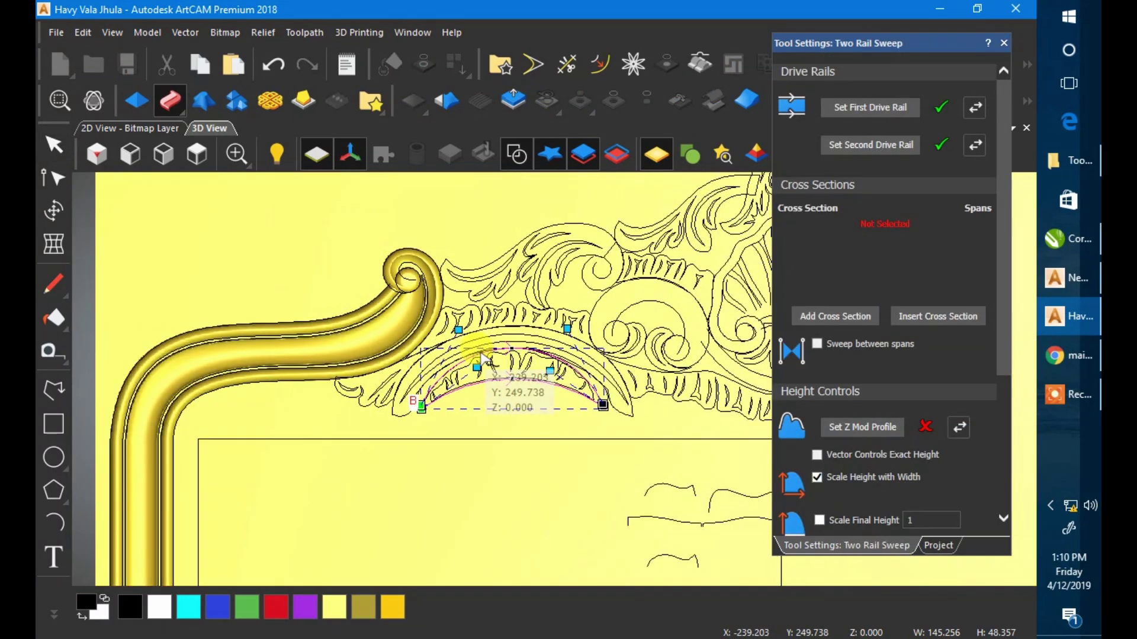
scroll(408, 348, down, 3)
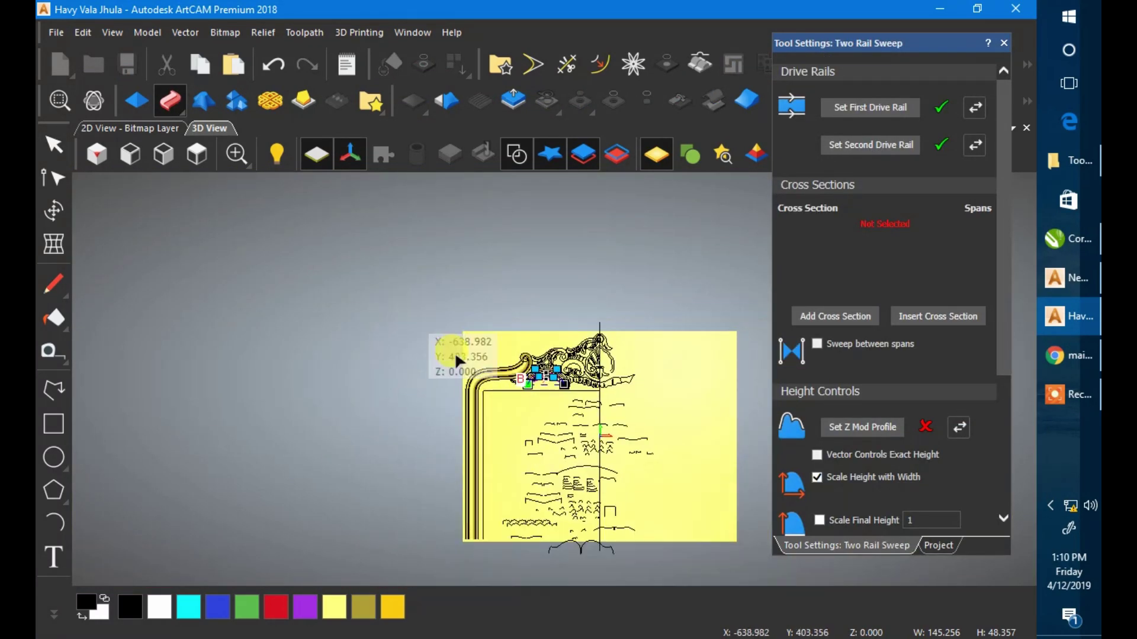
scroll(553, 510, up, 3)
click(552, 511)
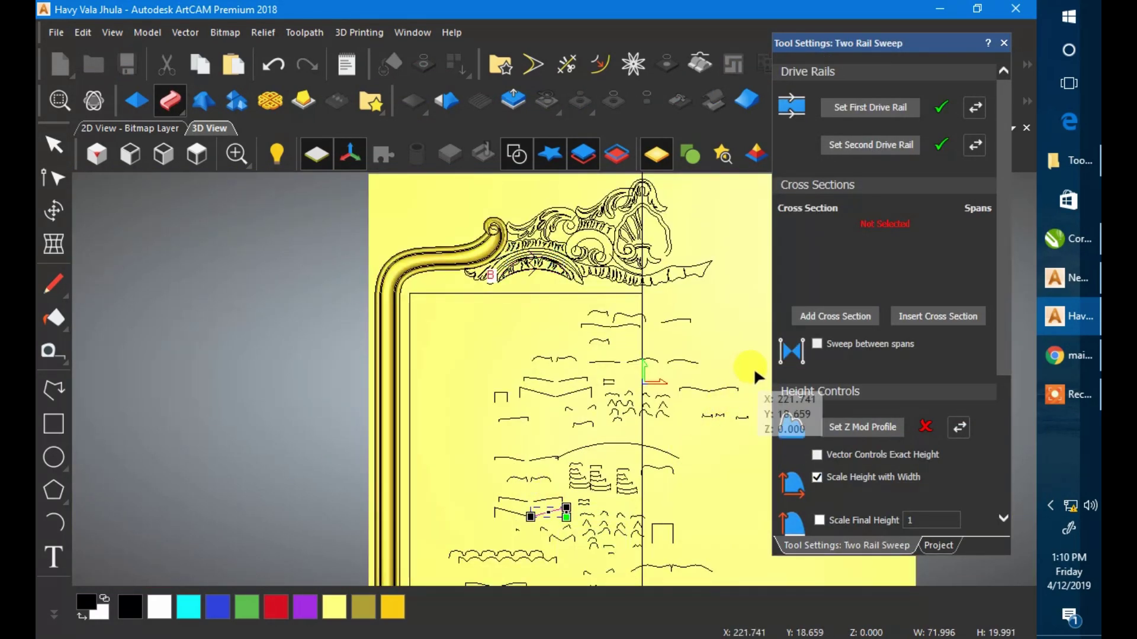
Step: Enable final height scaling for the sweep and set it to 7
click(819, 520)
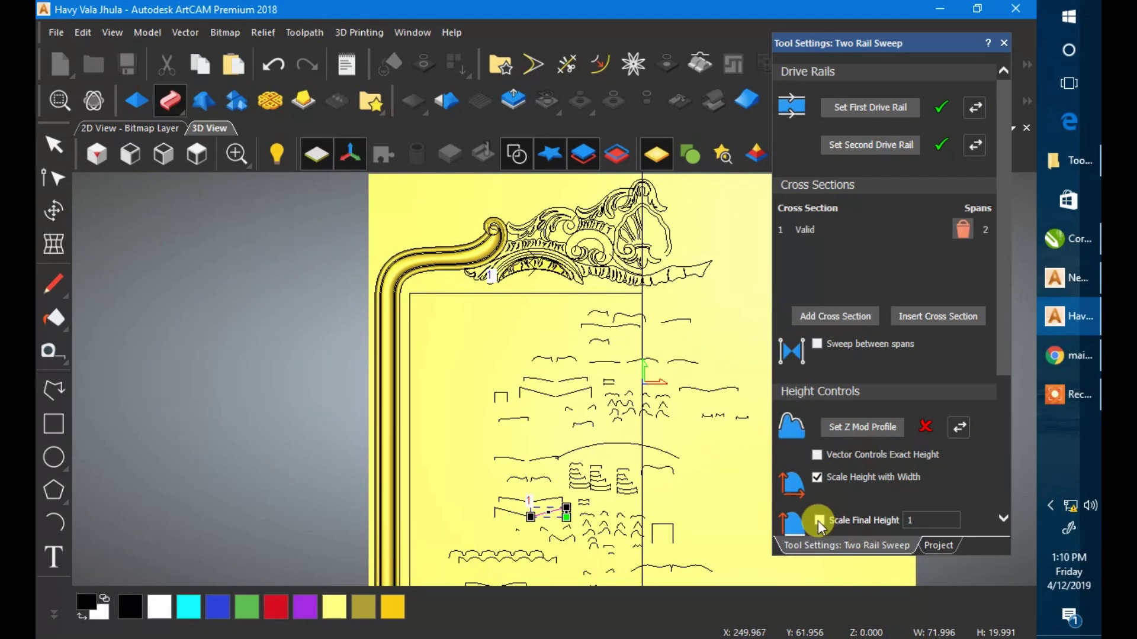
click(929, 515)
scroll(926, 503, down, 4)
key(BackSpace)
text(7)
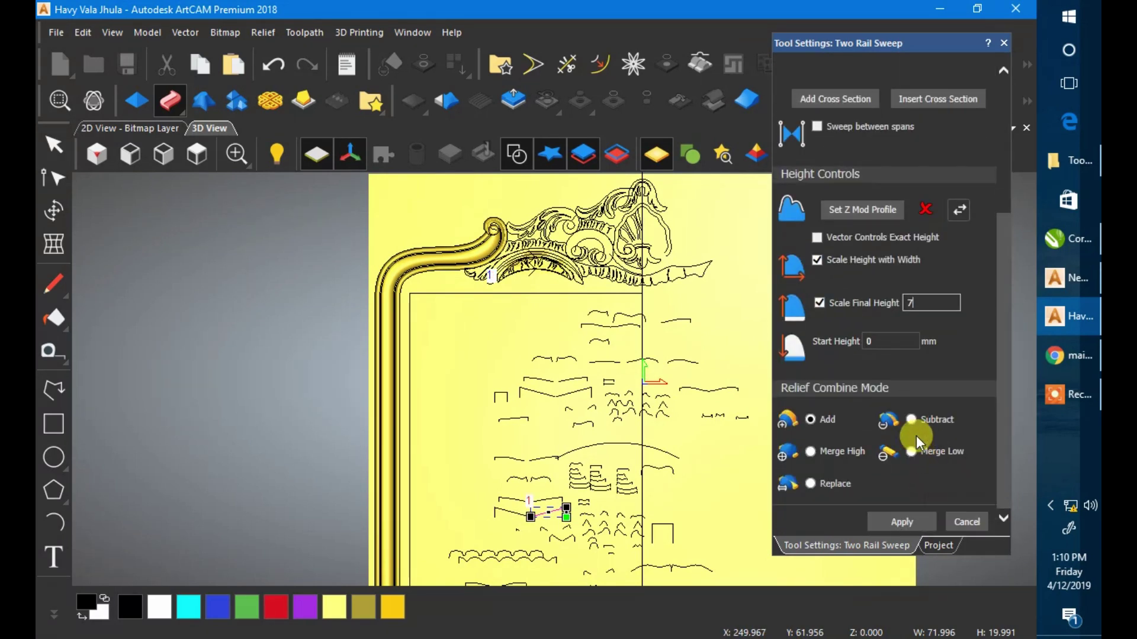
Step: Check the arched sweep's preview from an angle, apply it with Merge High, and leave the sweep tool
scroll(536, 269, up, 5)
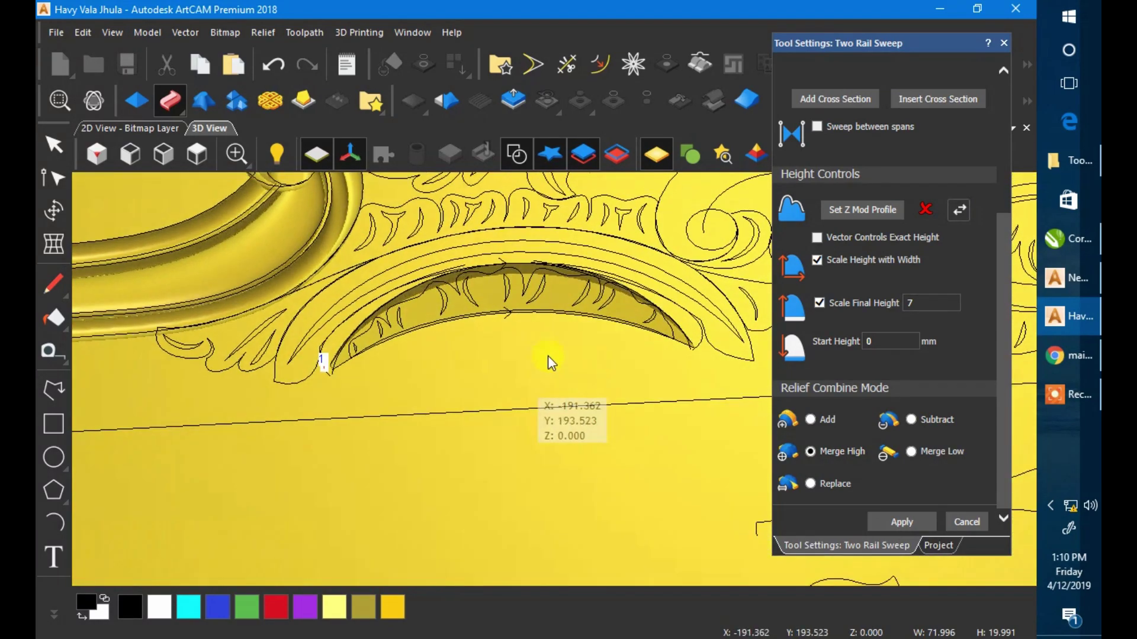
middle_drag(548, 357, 569, 296)
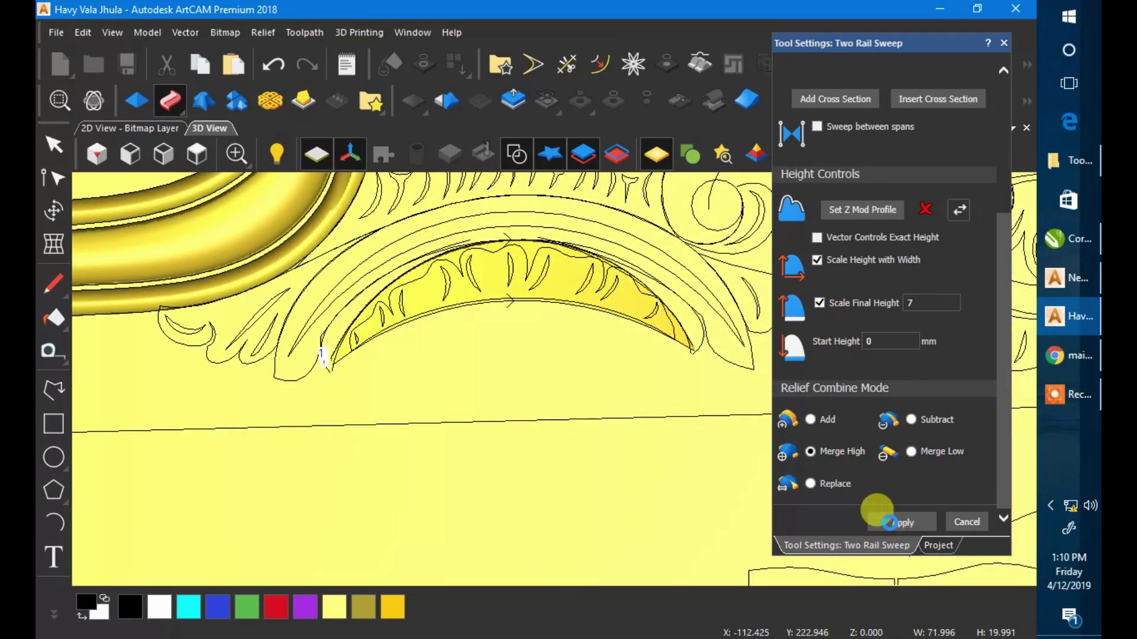
click(901, 521)
click(962, 521)
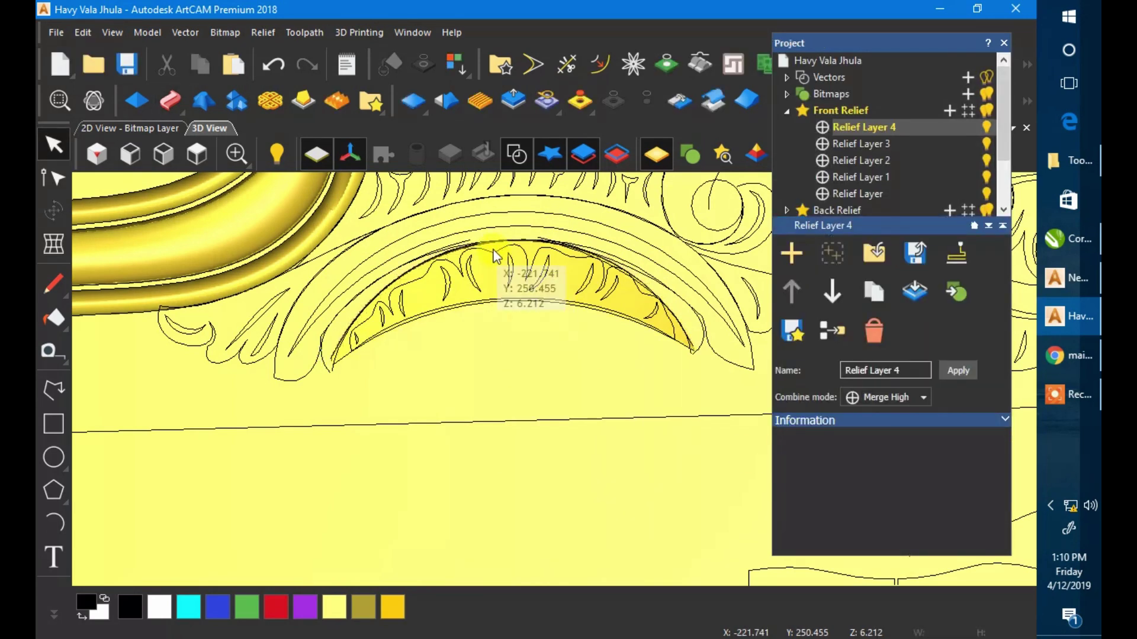
Step: Zero the relief outside the scalloped leaf border outline and inspect the trimmed band with vectors toggled off and on
click(508, 251)
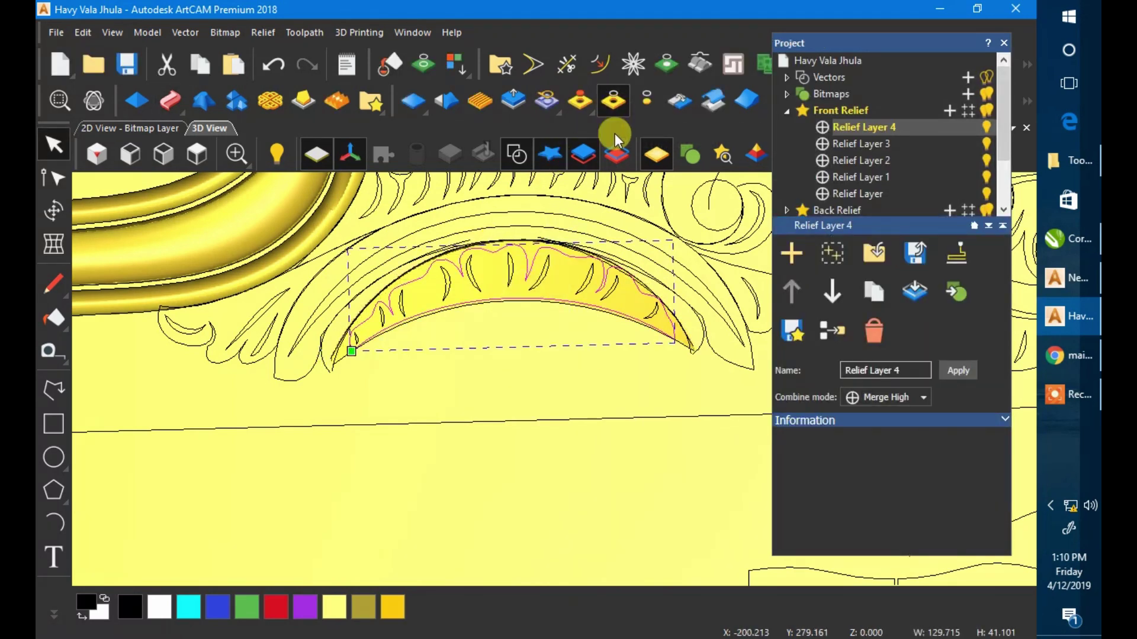
key(ctrl+z)
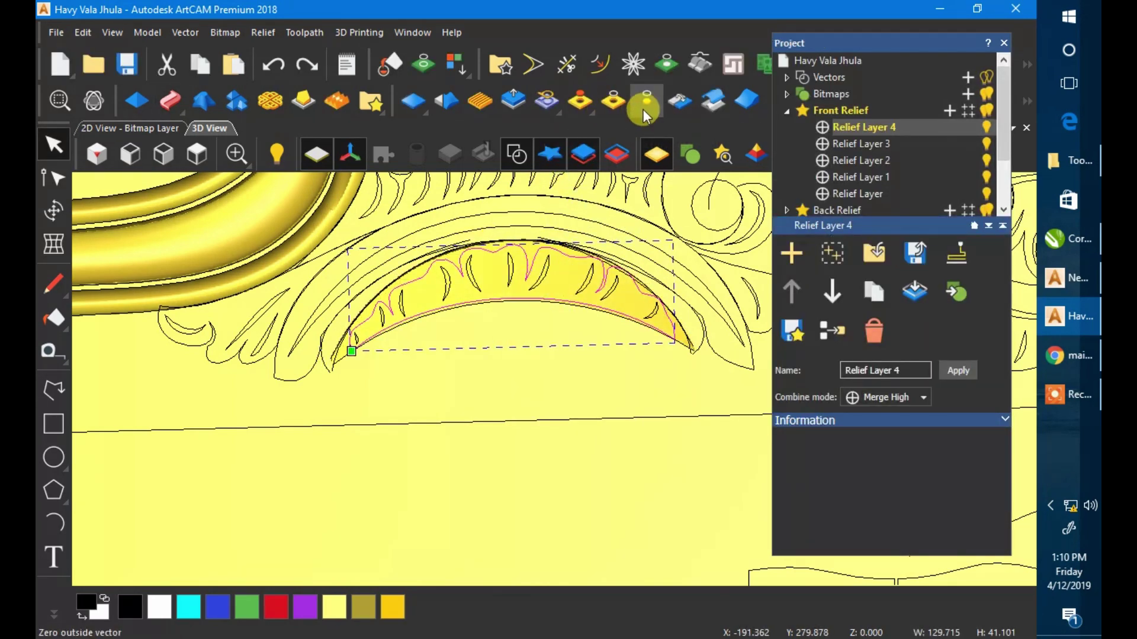
click(517, 154)
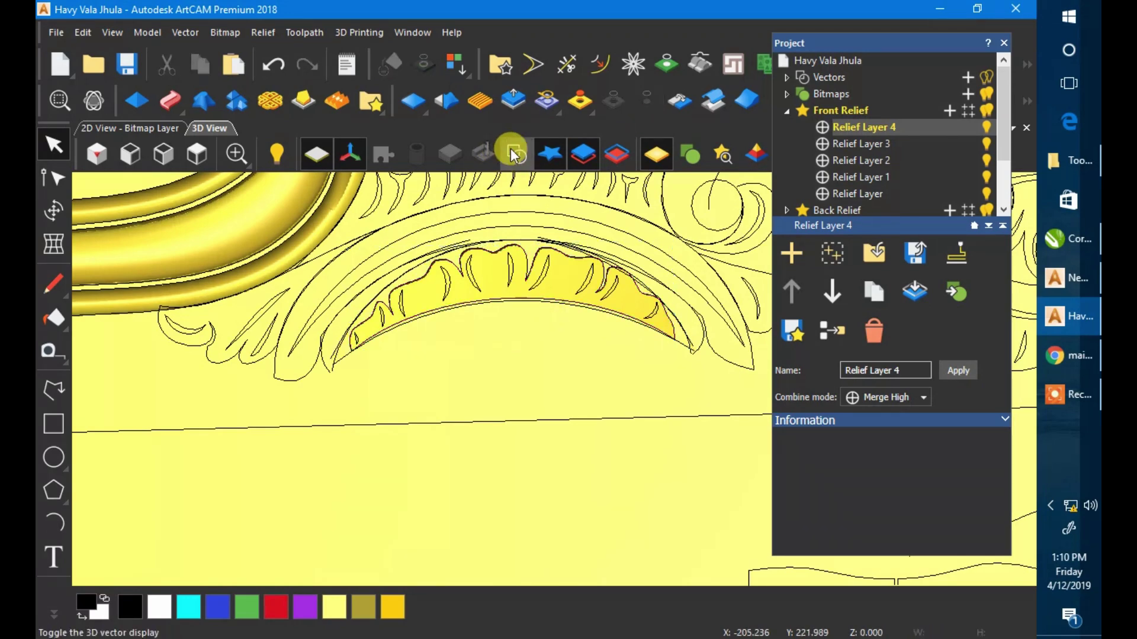
scroll(542, 327, up, 3)
mouse_move(543, 326)
mouse_down()
mouse_move(589, 196)
mouse_move(538, 343)
mouse_move(536, 332)
mouse_up()
click(518, 167)
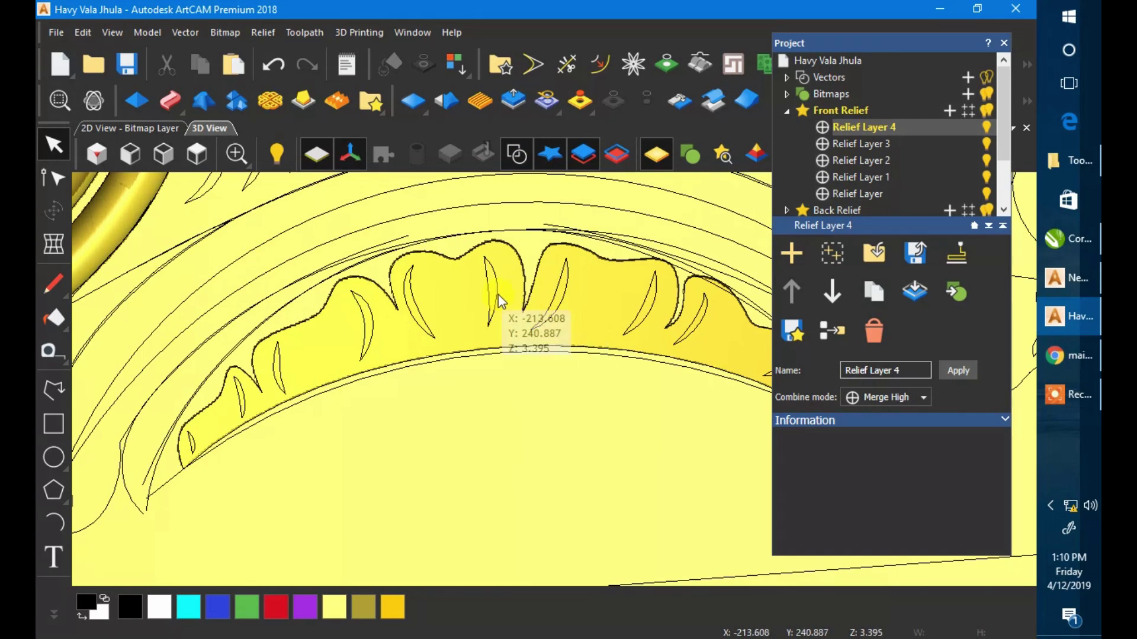
Step: Scale the leaf border relief on Relief Layer 4 to a height of 7 mm and leave the scaling tool
click(512, 99)
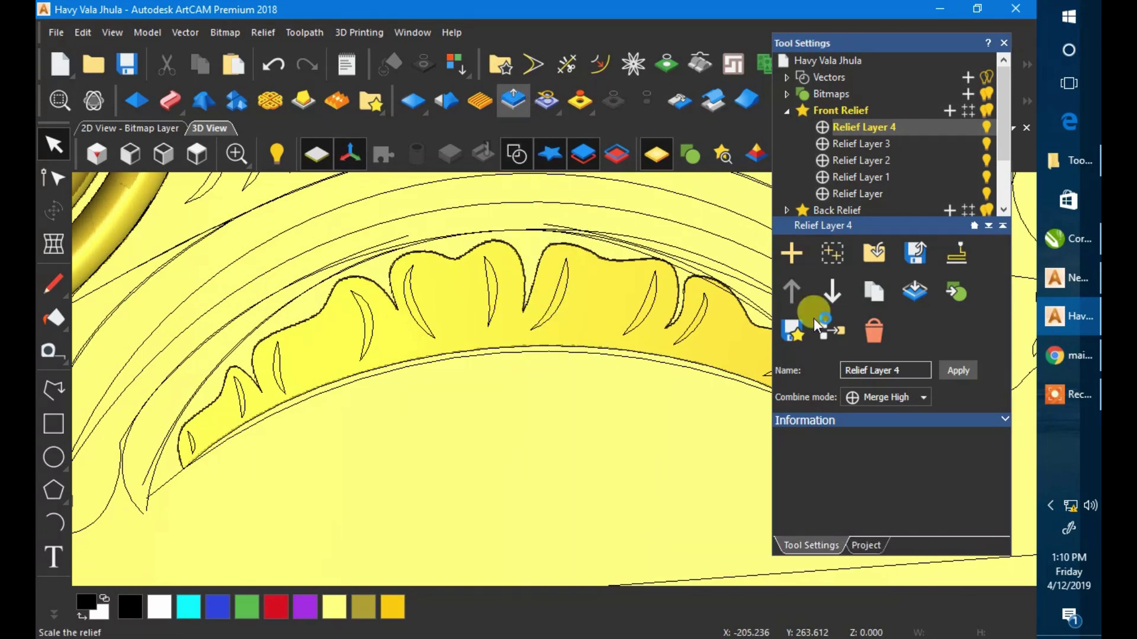
double_click(872, 144)
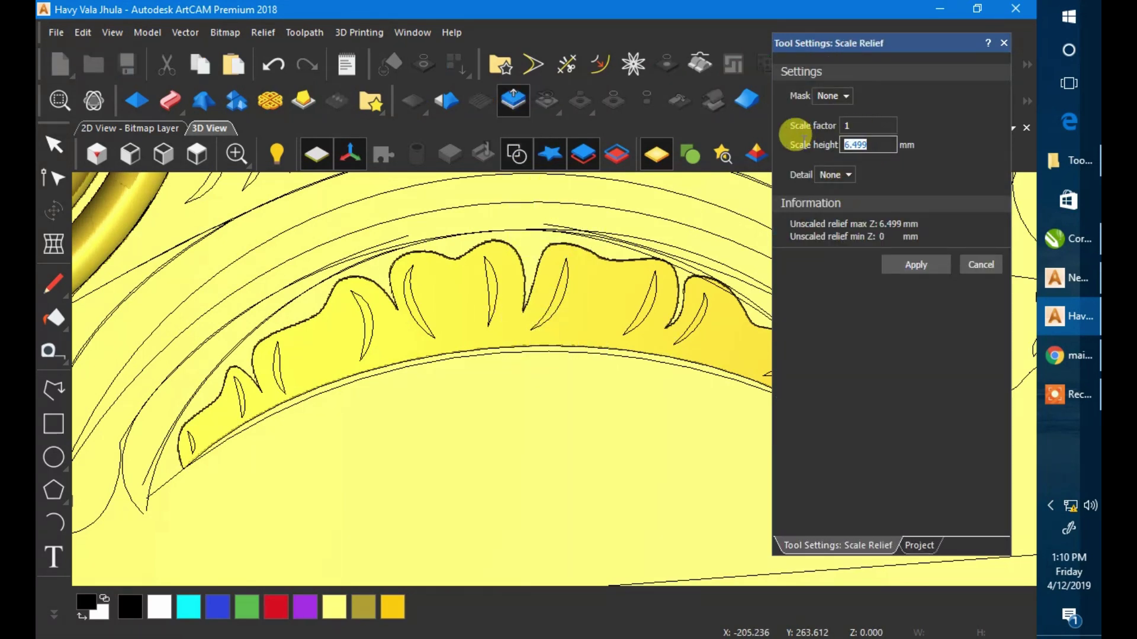
text(7)
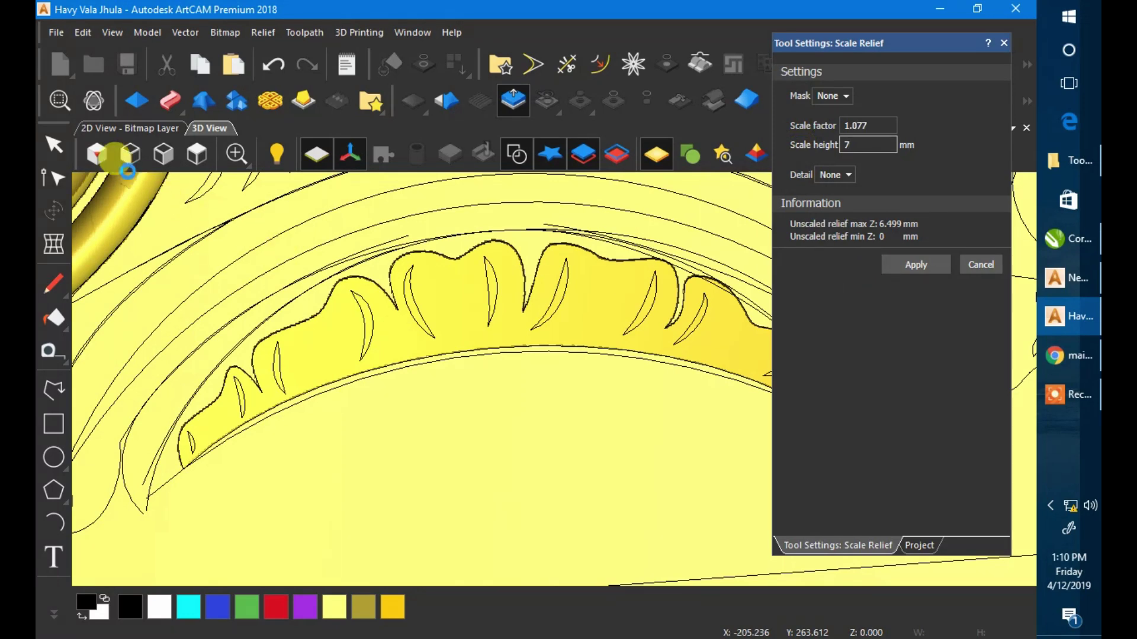
click(53, 143)
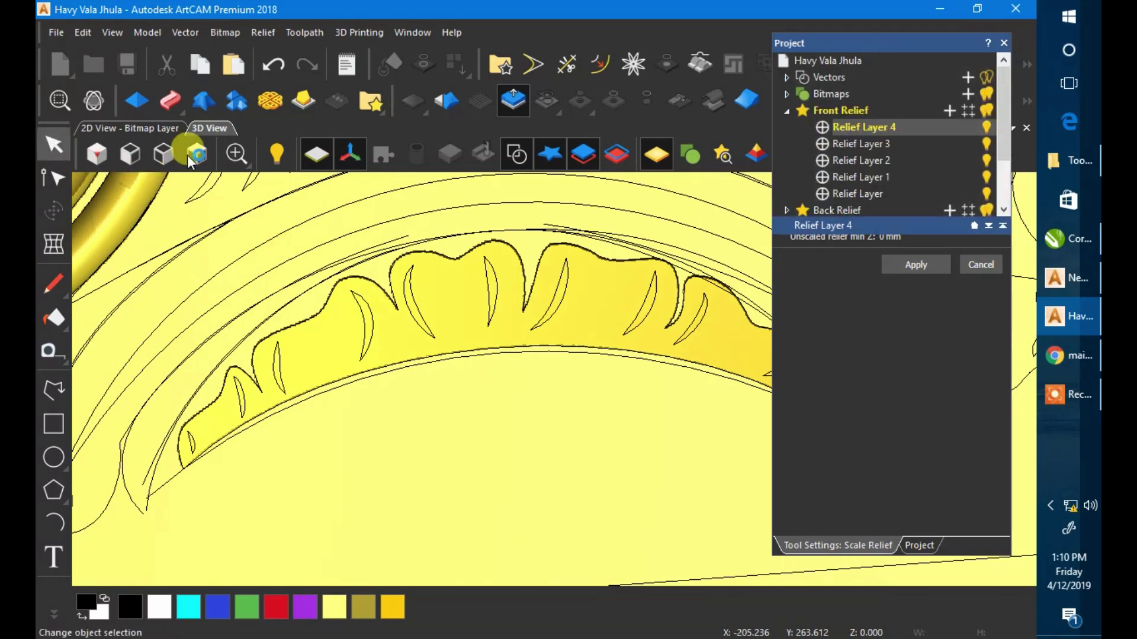
Step: Select all ten small crescent vein vectors inside the scalloped leaf border under the arch
click(194, 155)
scroll(470, 299, up, 5)
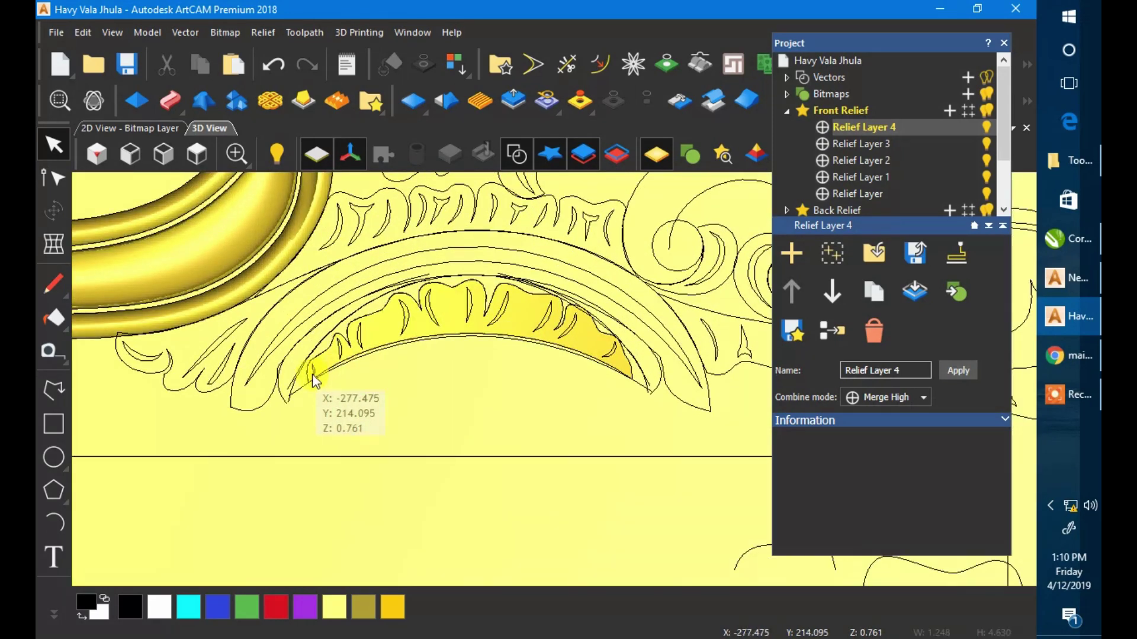
click(311, 374)
shift+click(361, 327)
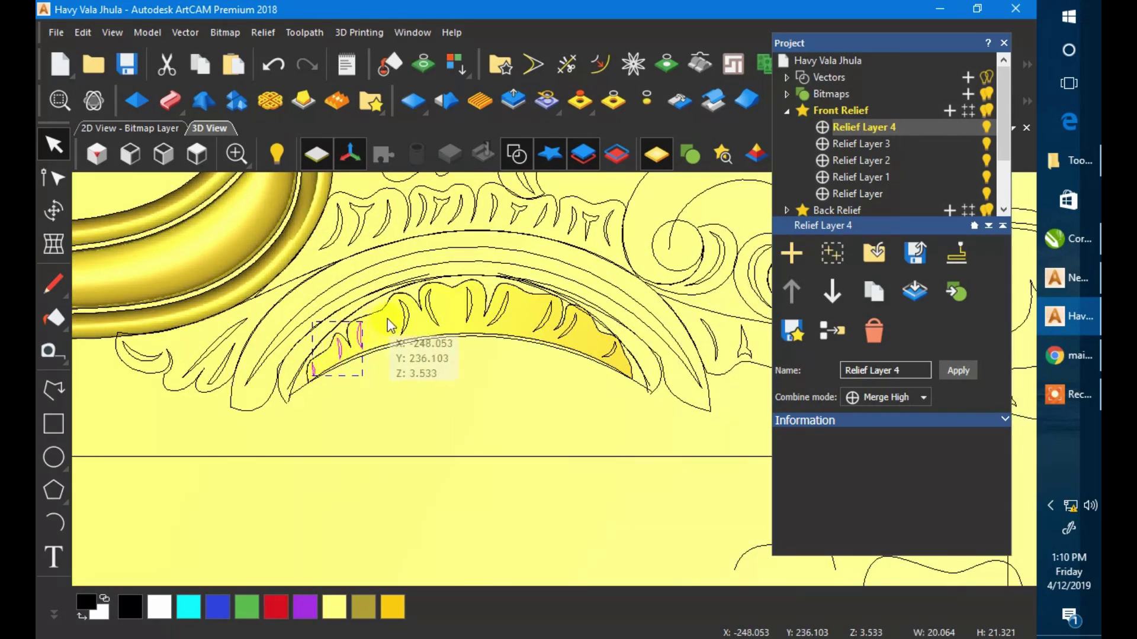
shift+click(404, 310)
shift+click(431, 299)
shift+click(469, 298)
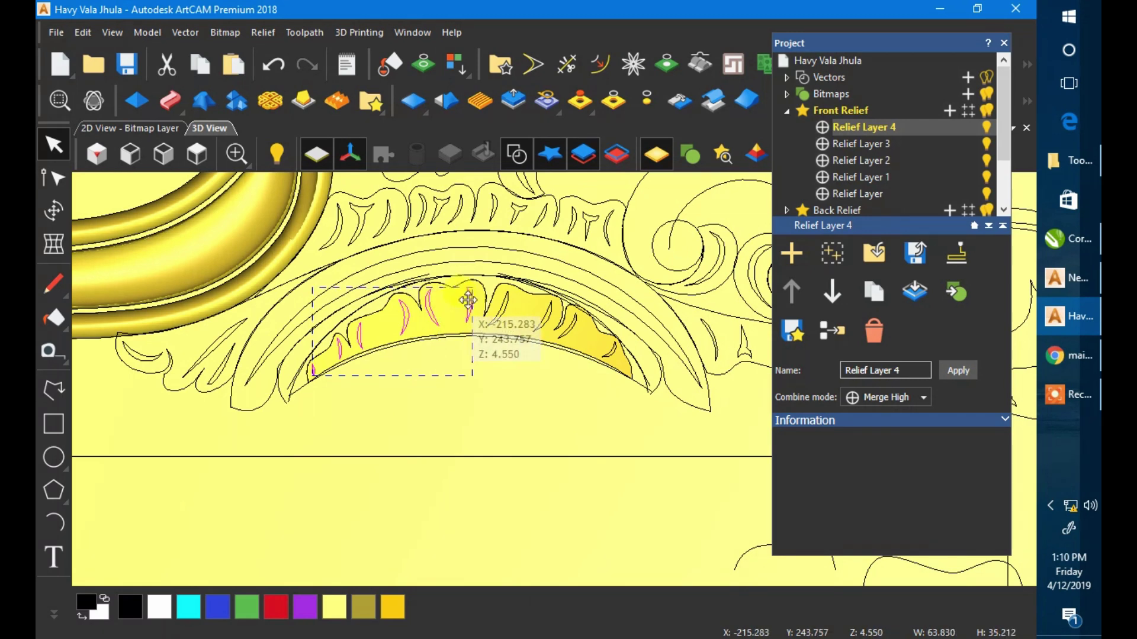
shift+click(500, 305)
shift+click(544, 317)
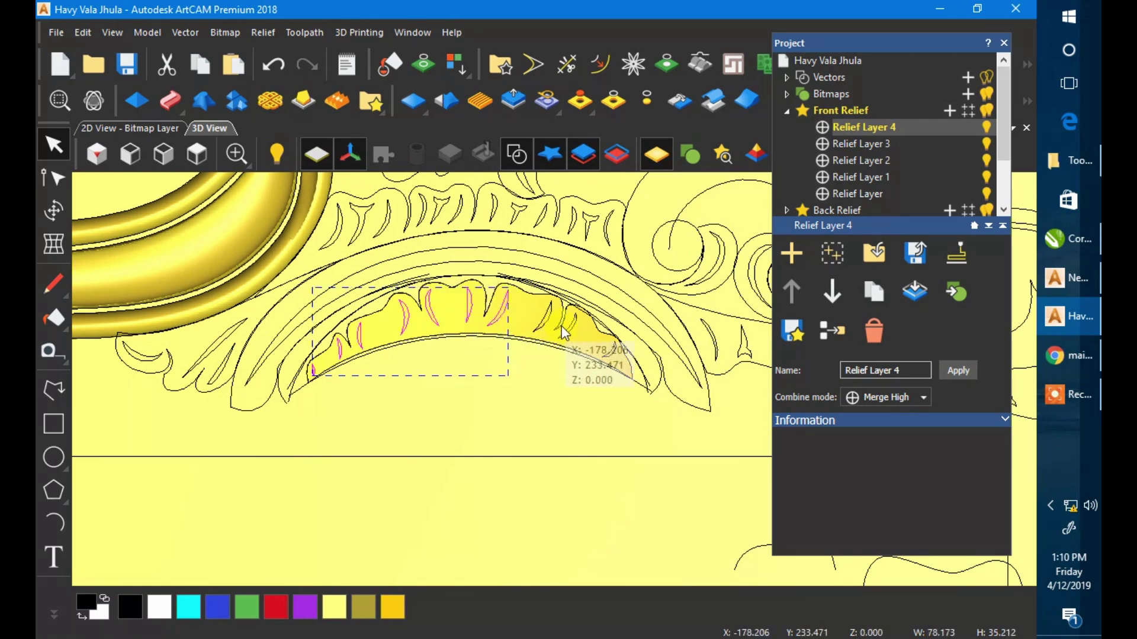
shift+click(569, 323)
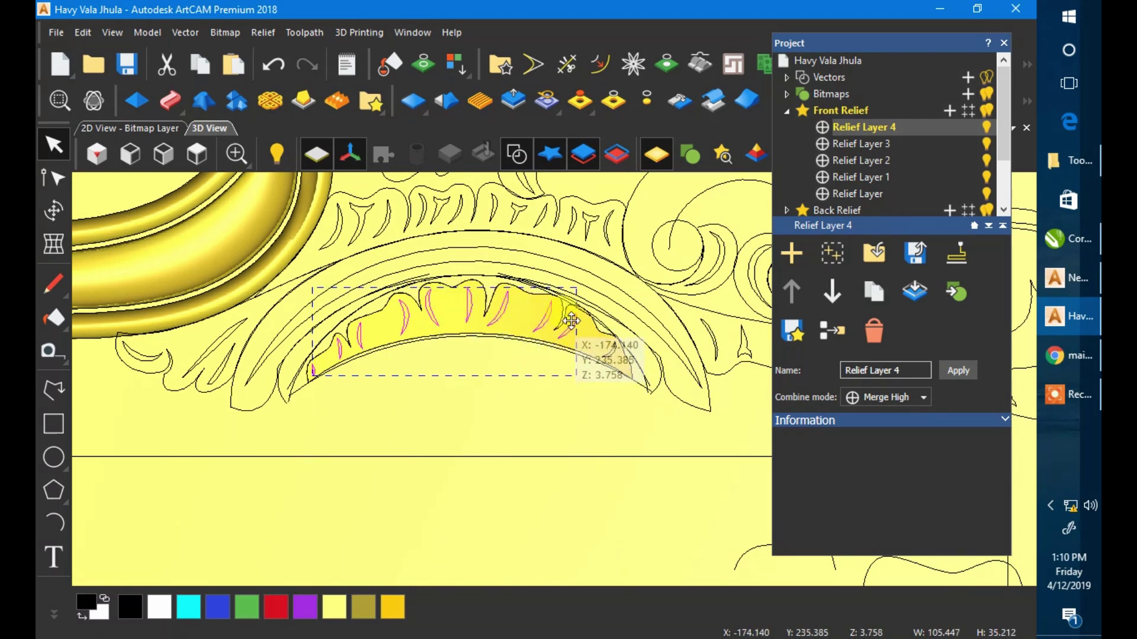
shift+click(610, 351)
Step: Offset the selected crescent vectors outwards by 0.5 mm with sharp corners, keeping the originals
click(598, 66)
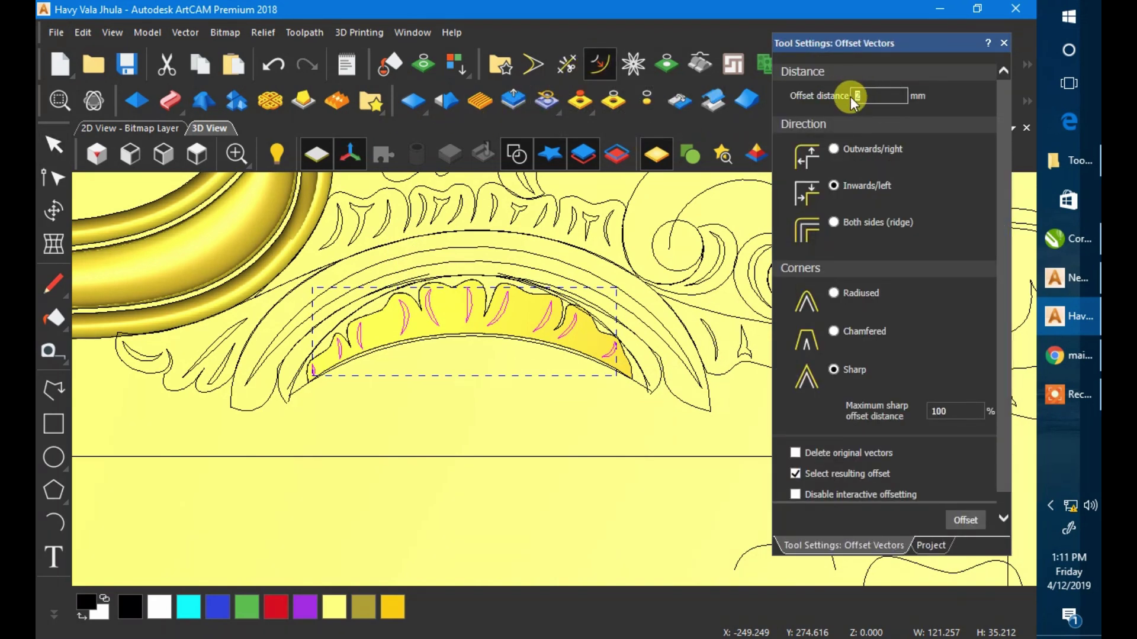
click(832, 150)
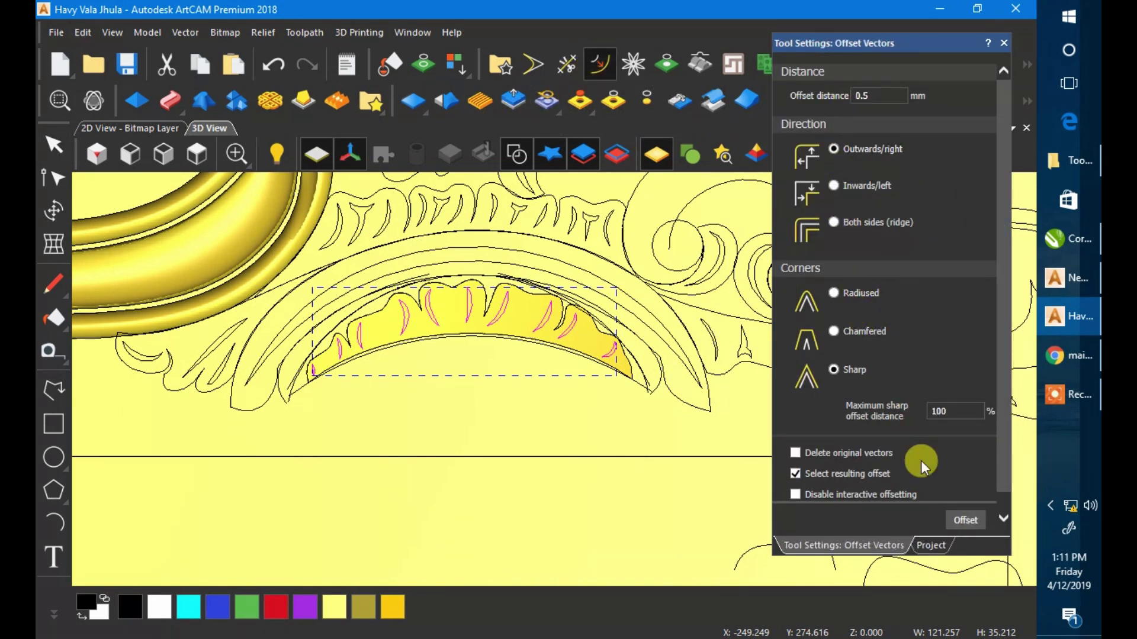
click(954, 521)
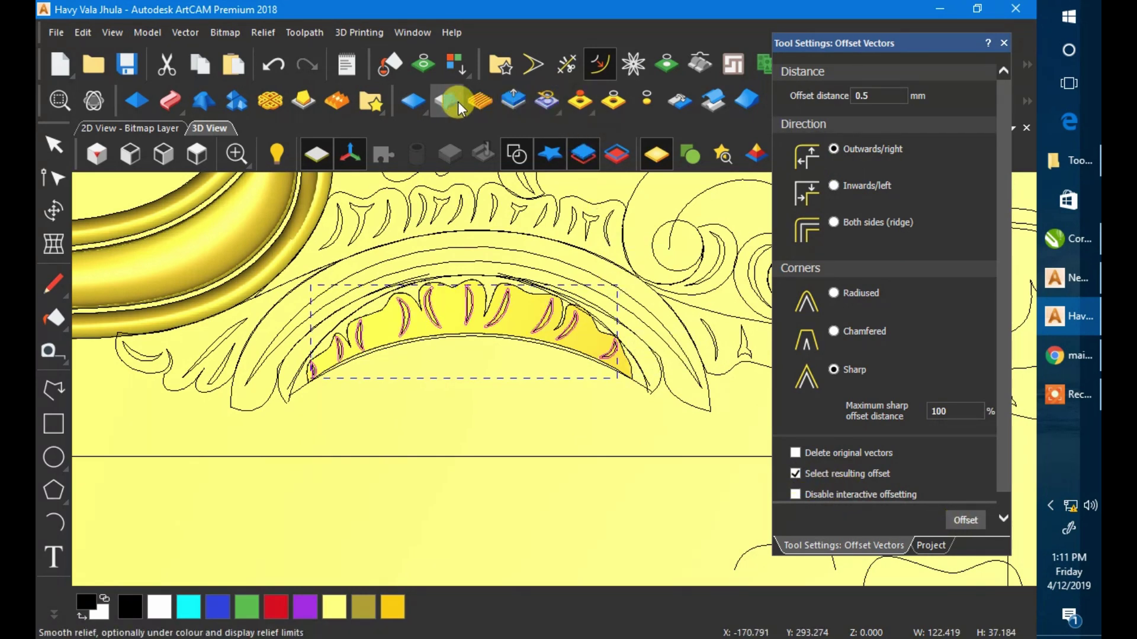
Step: Give the offset crescents a square shape profile scaled to a height of 3 mm, with the vectors hidden for preview
click(141, 104)
click(482, 215)
click(516, 155)
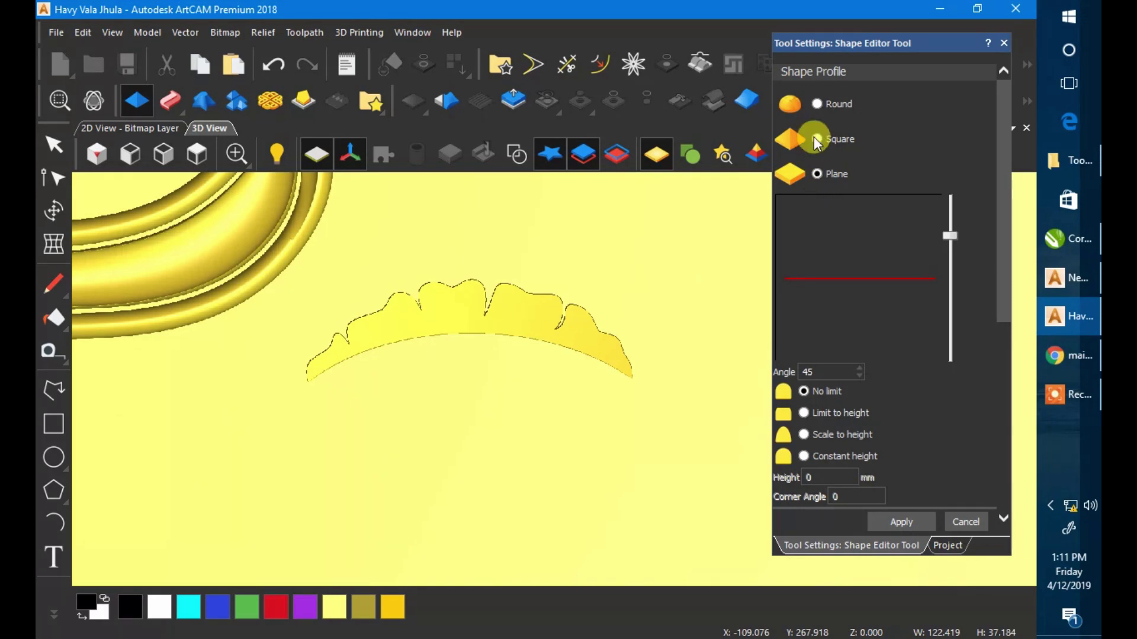
click(816, 139)
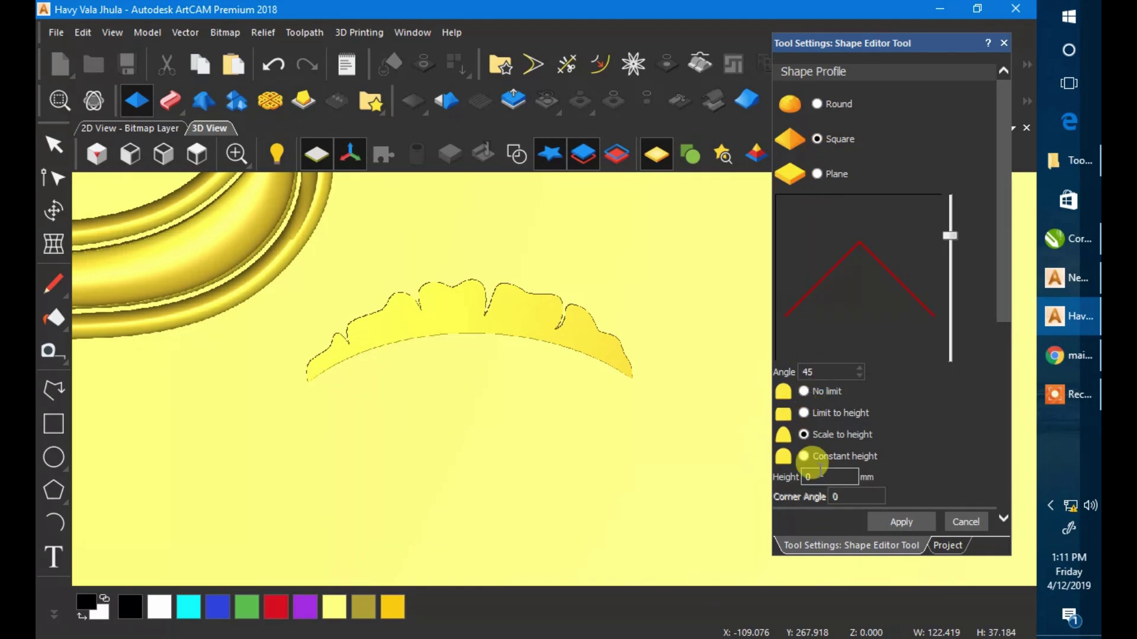
text(3)
Step: Set the crescents' combine mode to Subtract, apply the shape to the leaf border, and leave the Shape Editor
scroll(858, 423, down, 3)
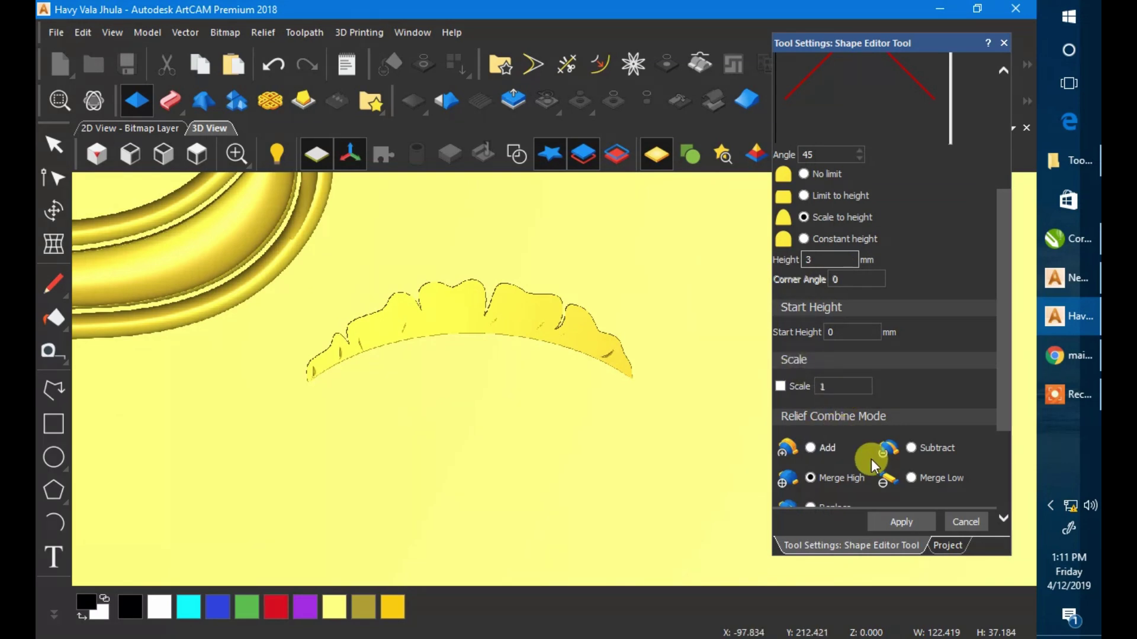
click(912, 451)
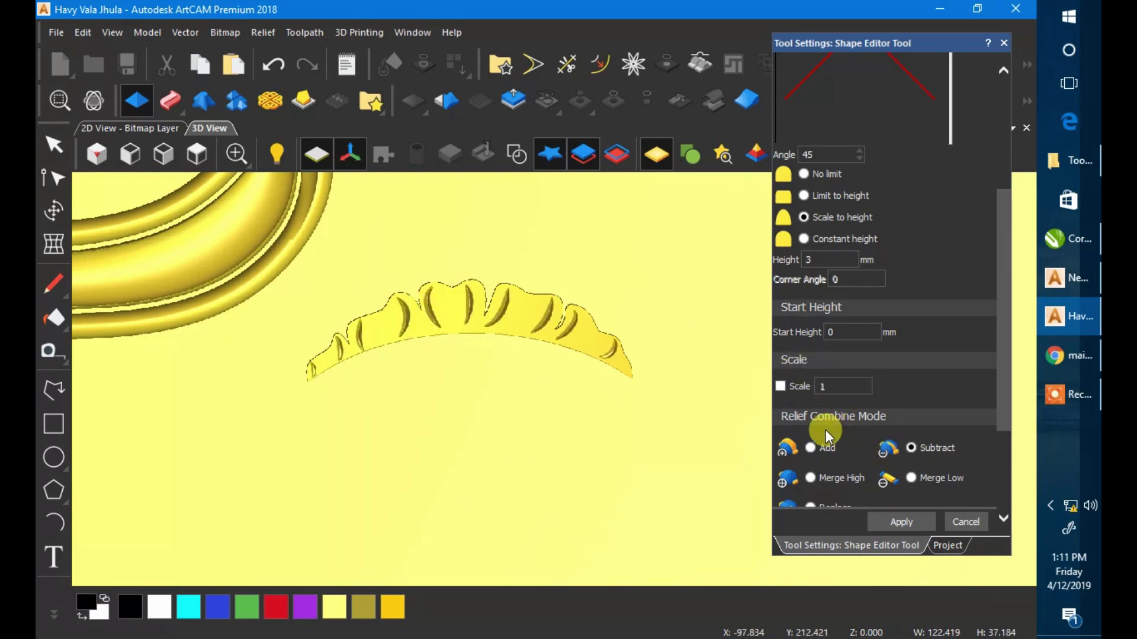
scroll(852, 423, down, 3)
scroll(862, 426, up, 3)
scroll(870, 444, down, 3)
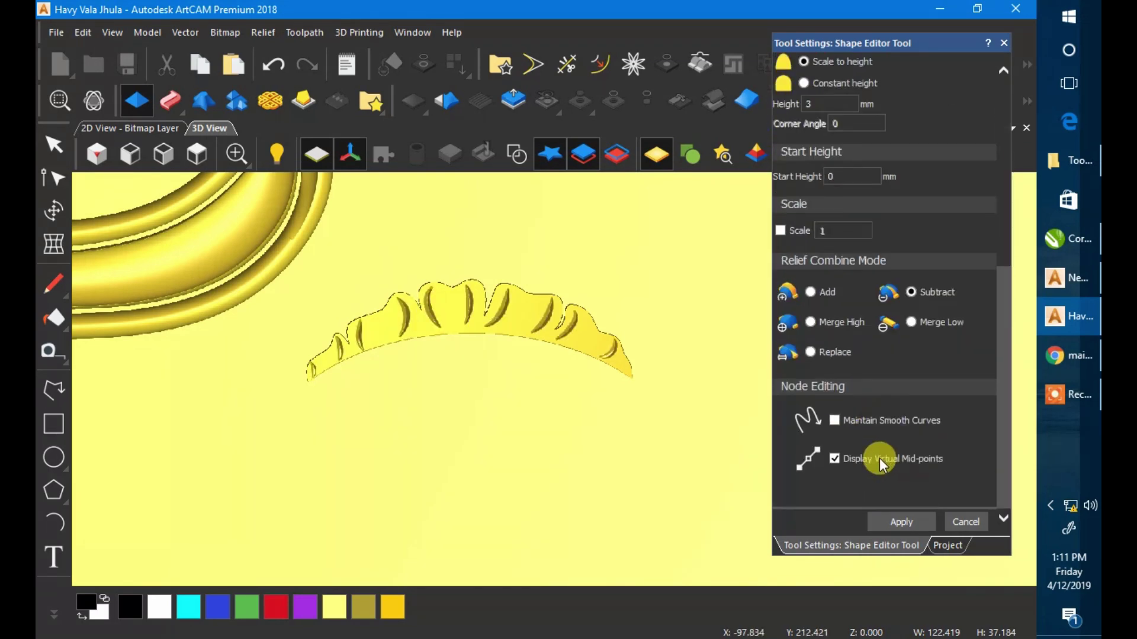
click(882, 516)
click(957, 522)
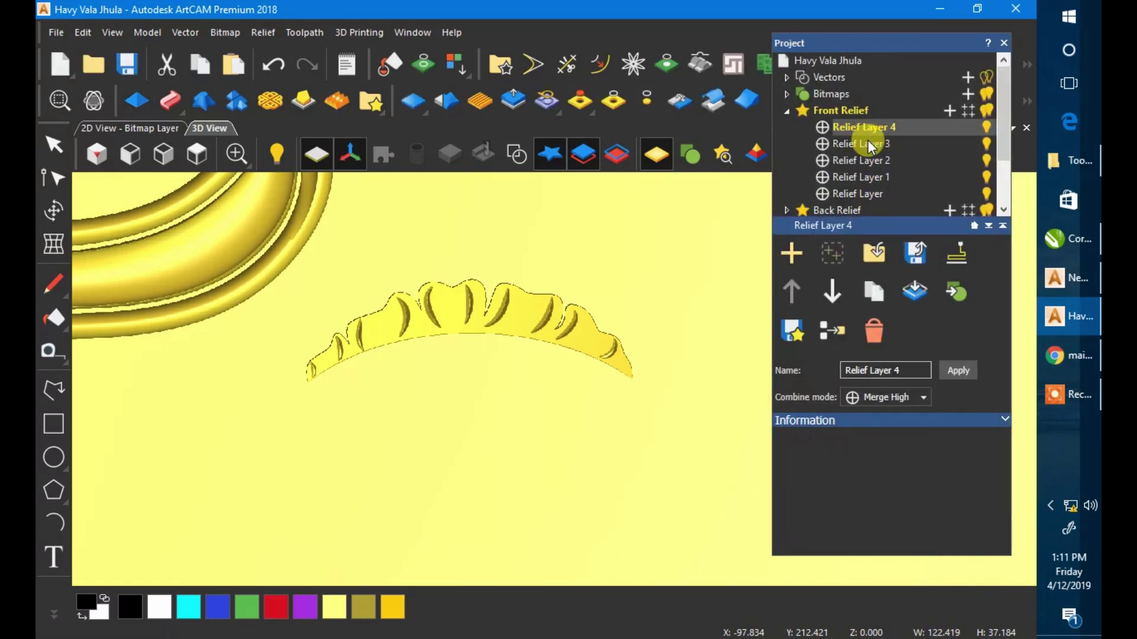
Step: Add a new layer to the Front Relief and set its combine mode to Merge High
click(939, 111)
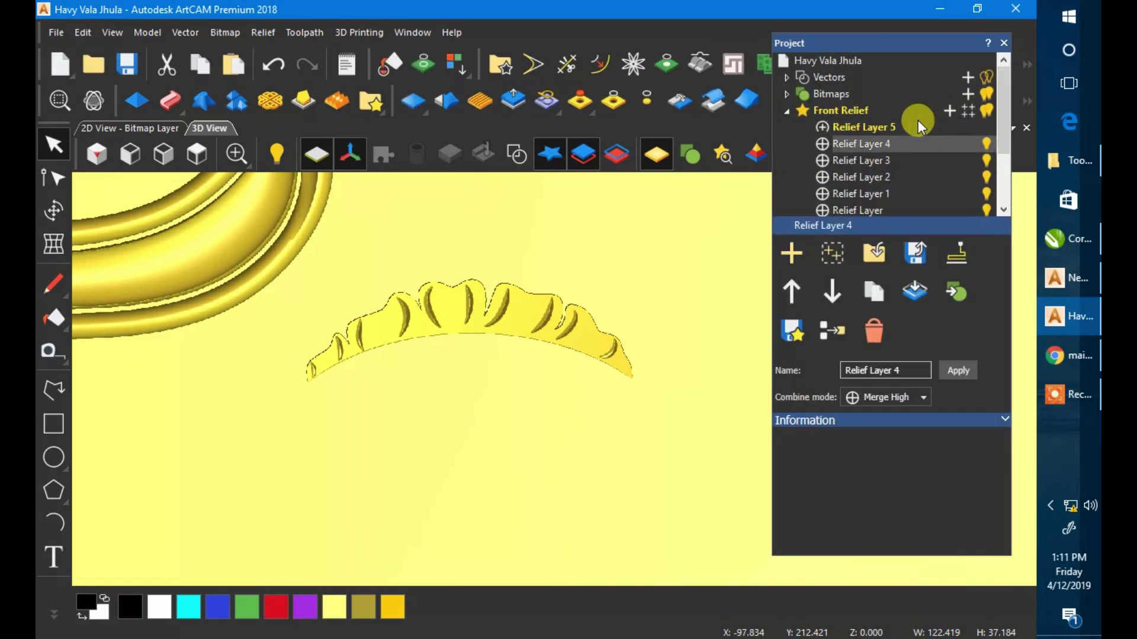
click(821, 126)
click(821, 127)
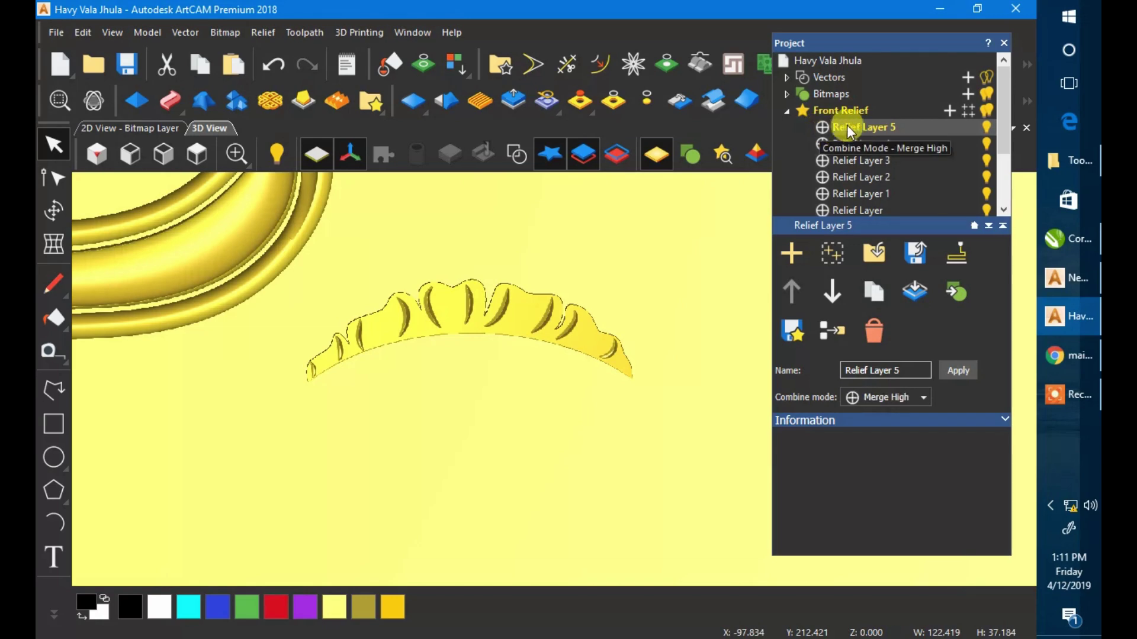
Step: Show the vectors again, clear the crescent selection, and save the model
click(517, 154)
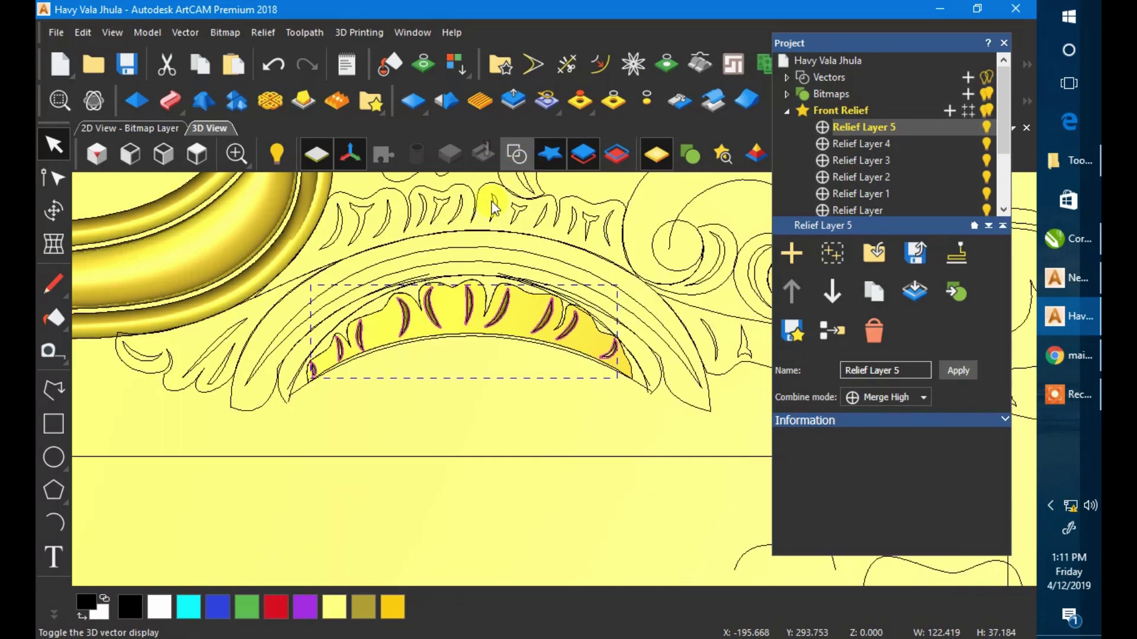
click(410, 492)
click(126, 64)
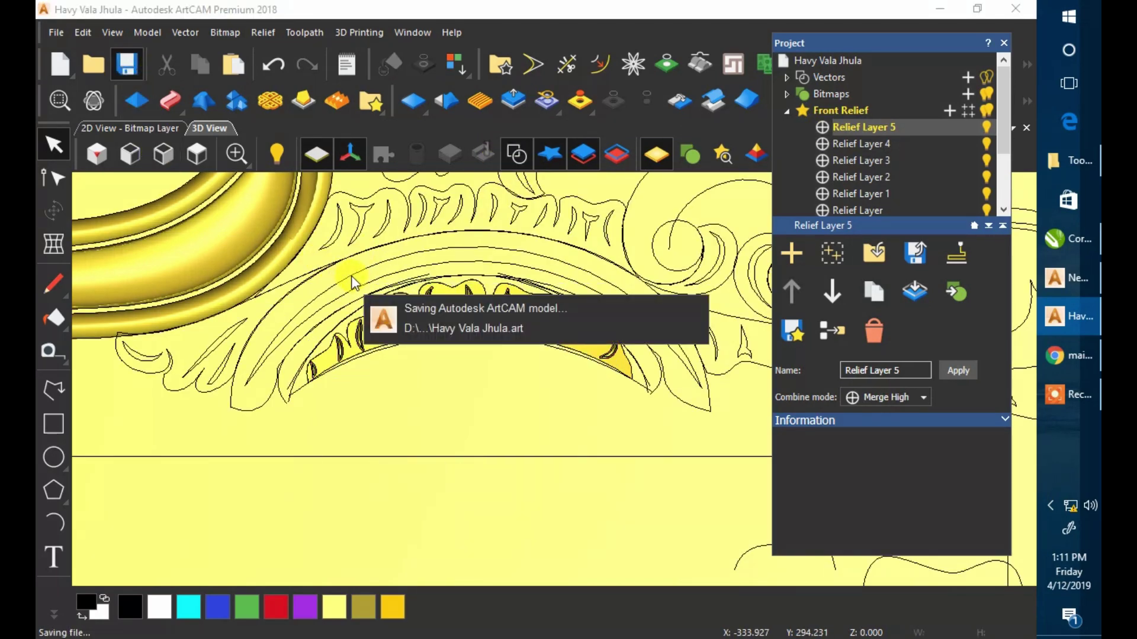
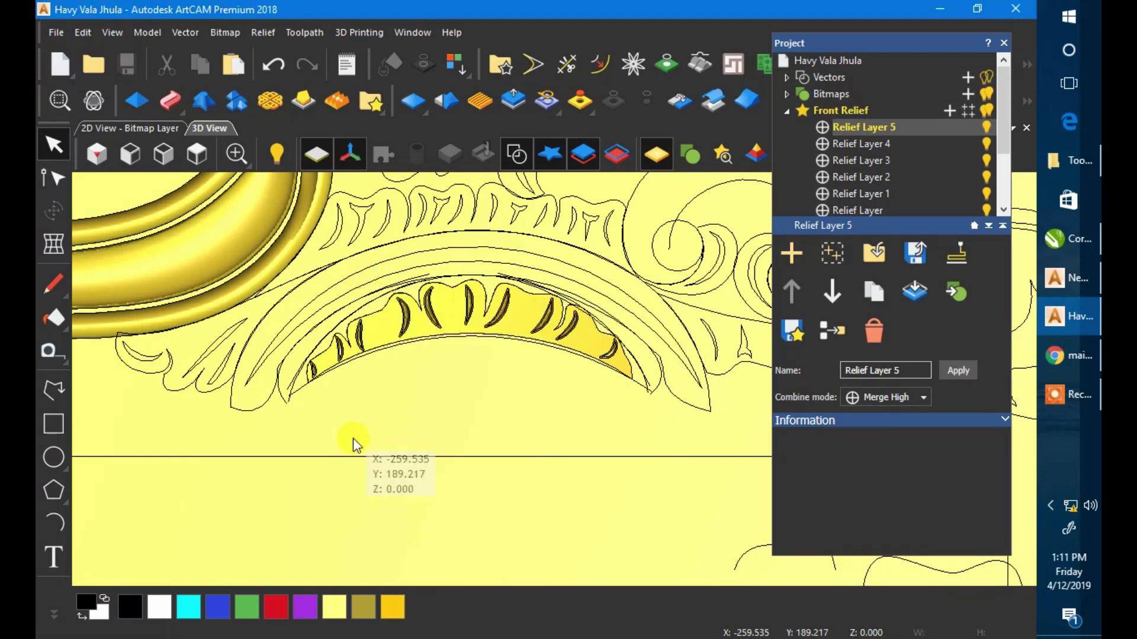
Step: Give the large arch above the leaf border a round shape profile scaled to a height of 7 mm, combined with Merge High
click(266, 409)
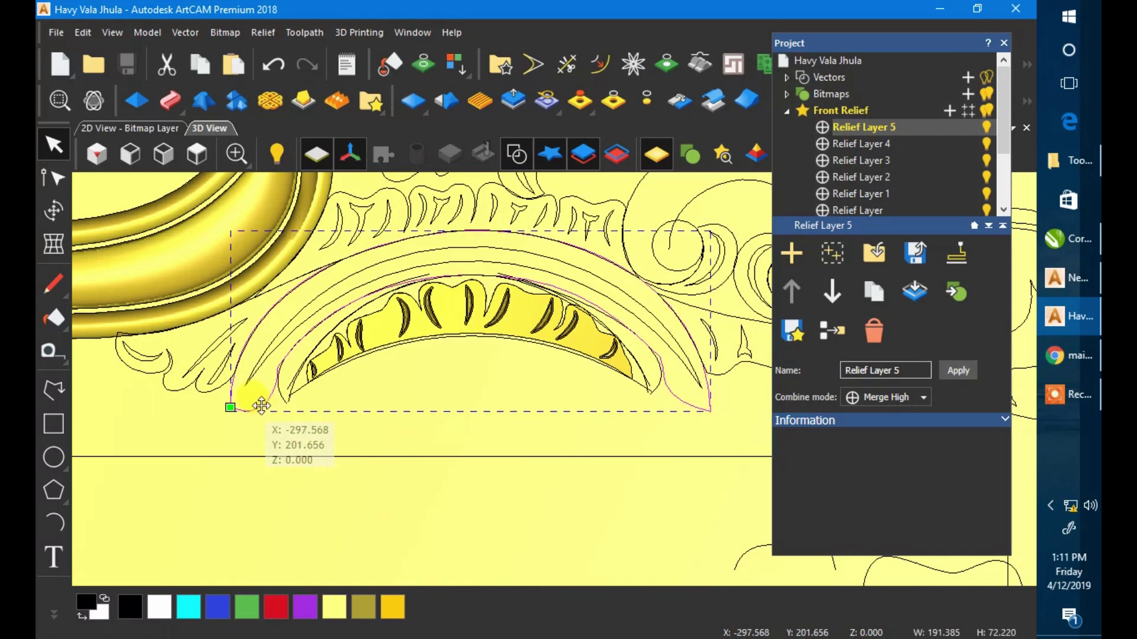
click(140, 114)
double_click(489, 350)
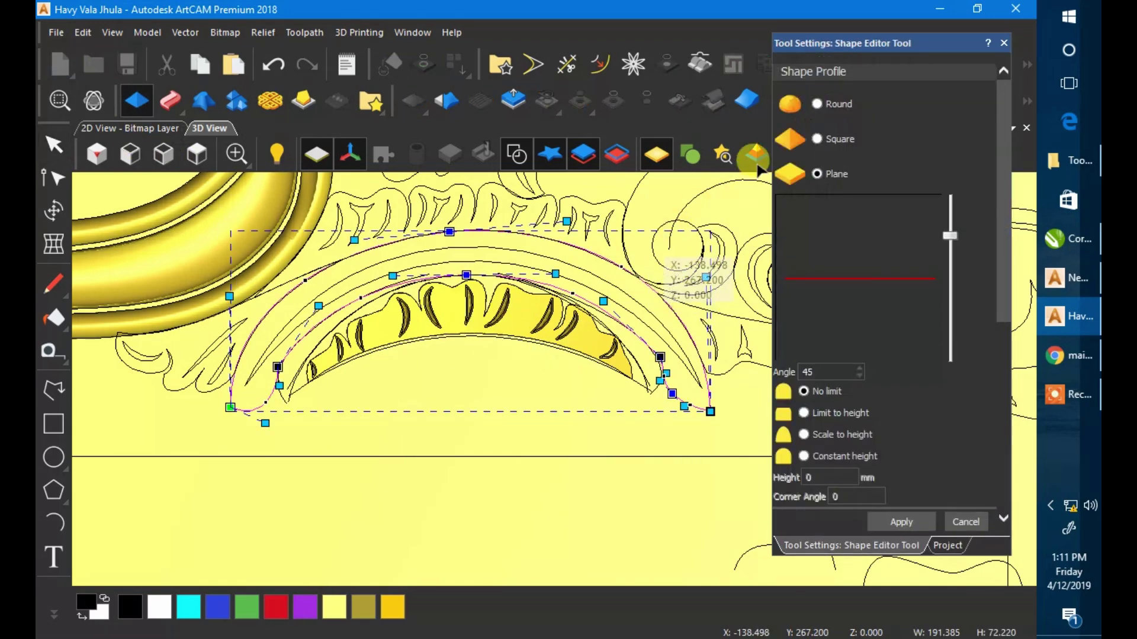
click(817, 107)
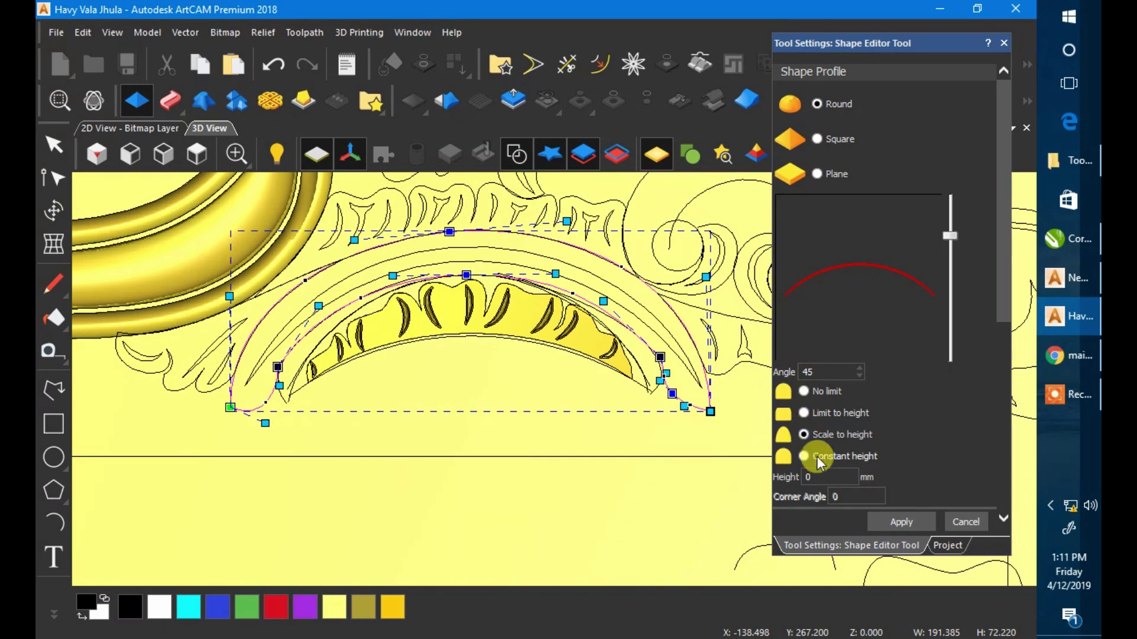
scroll(833, 408, down, 4)
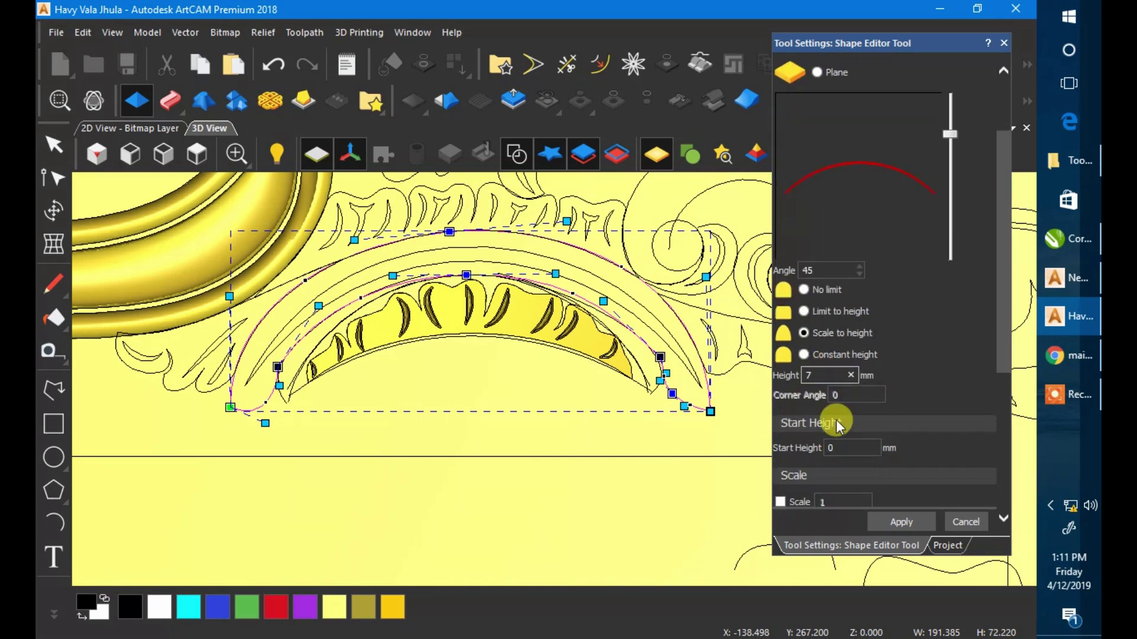
click(810, 478)
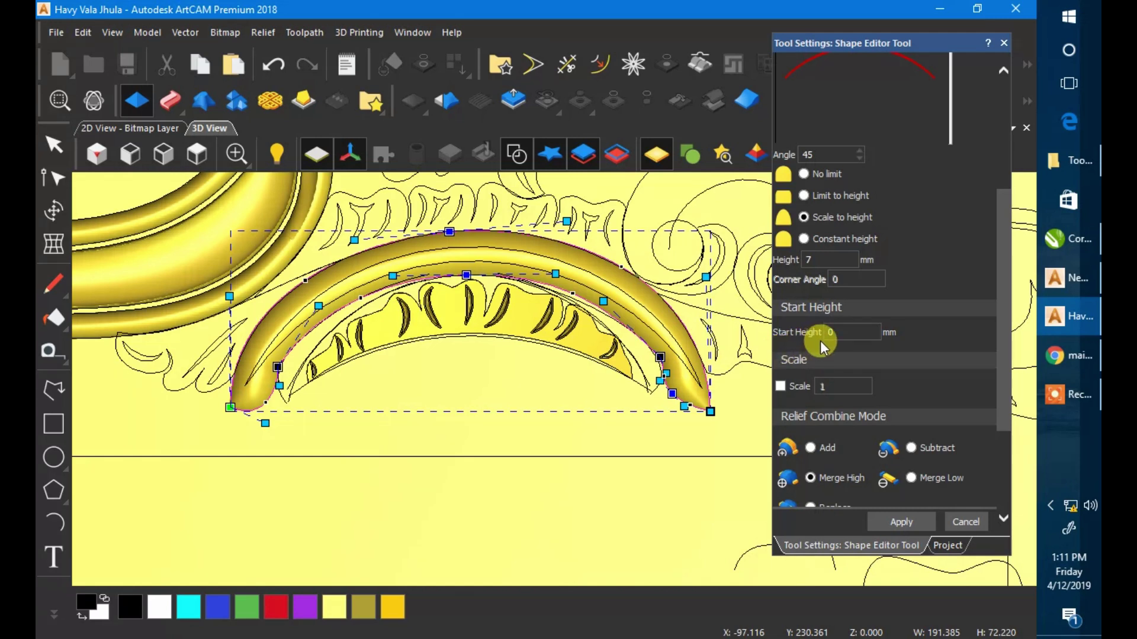
Step: Raise the arch profile's angle to 90 degrees, apply the shape, inspect it in 3D, and leave the Shape Editor
scroll(821, 347, up, 1)
scroll(941, 142, up, 1)
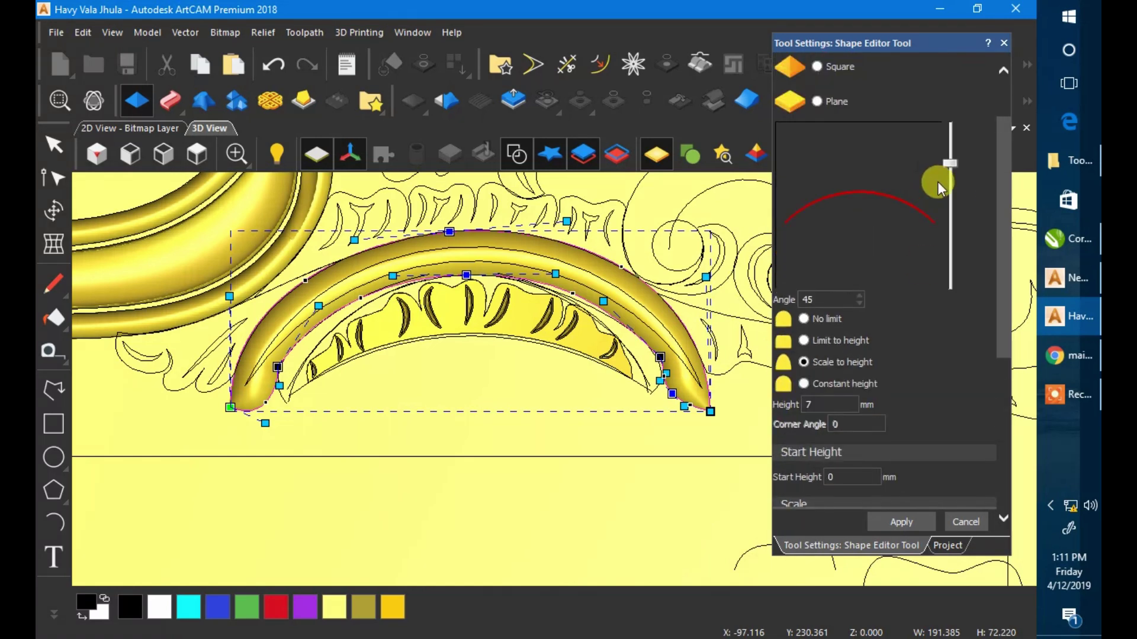
drag(945, 160, 923, 138)
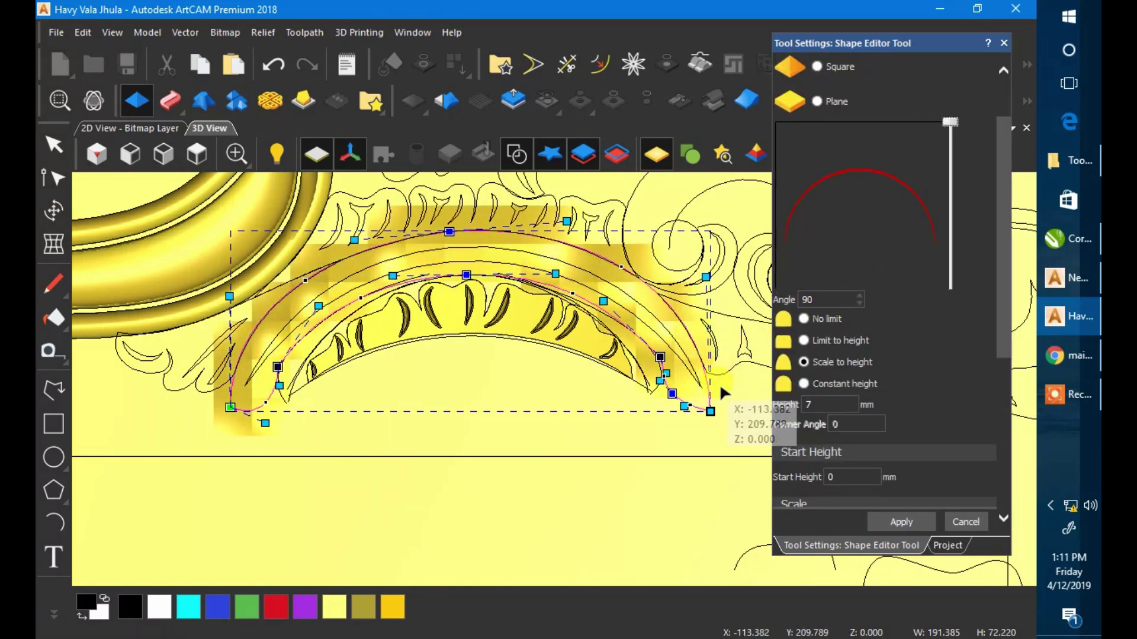
scroll(710, 393, up, 2)
middle_drag(697, 304, 695, 242)
drag(697, 246, 713, 426)
scroll(841, 382, down, 5)
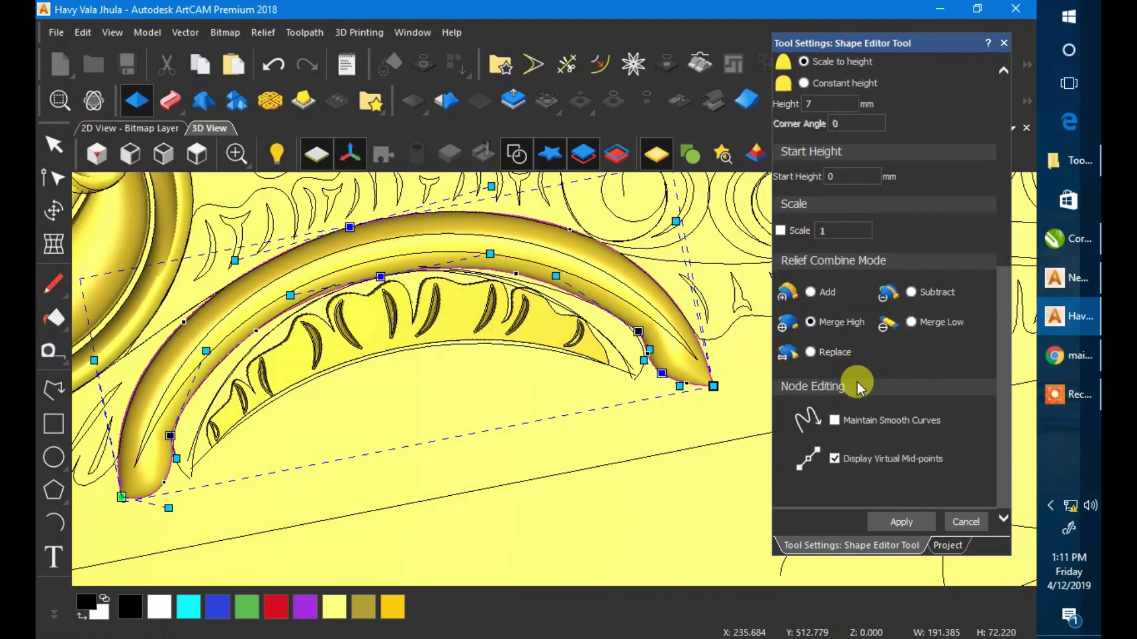
click(949, 523)
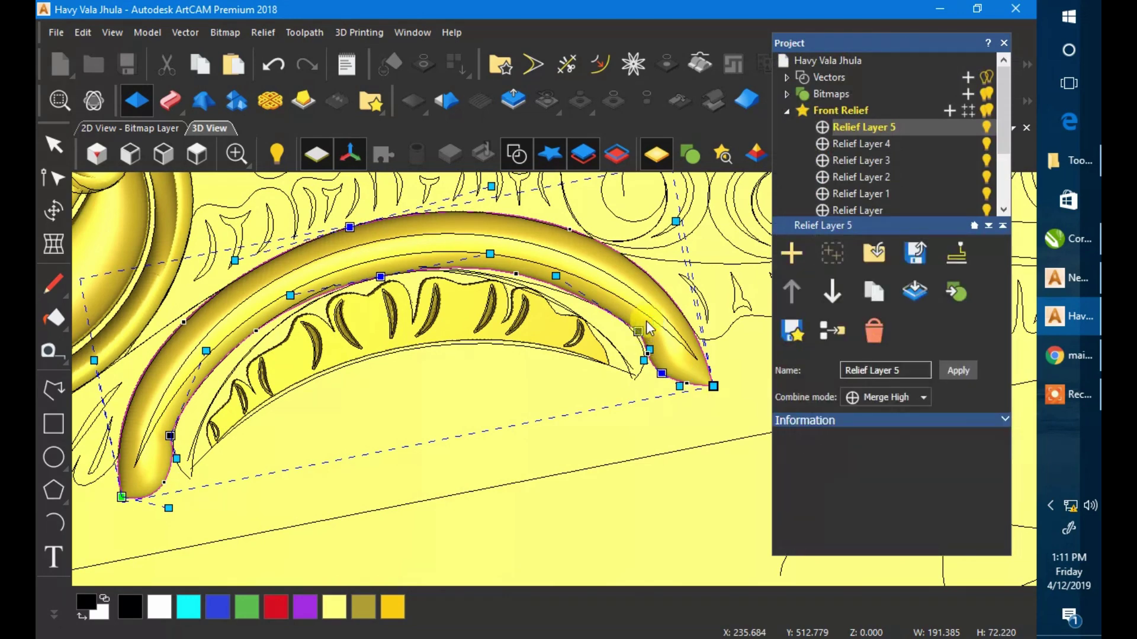
Step: Subtract the slim inner crescent from the arch with a square profile scaled to a height of 3 mm, then leave the Shape Editor
click(136, 101)
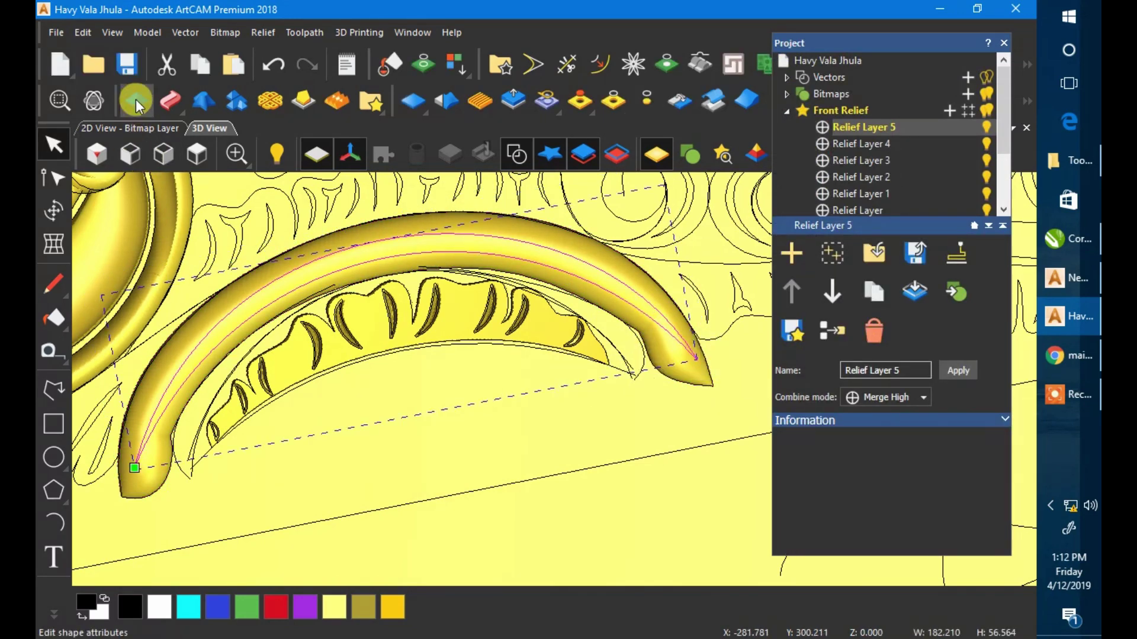
click(817, 139)
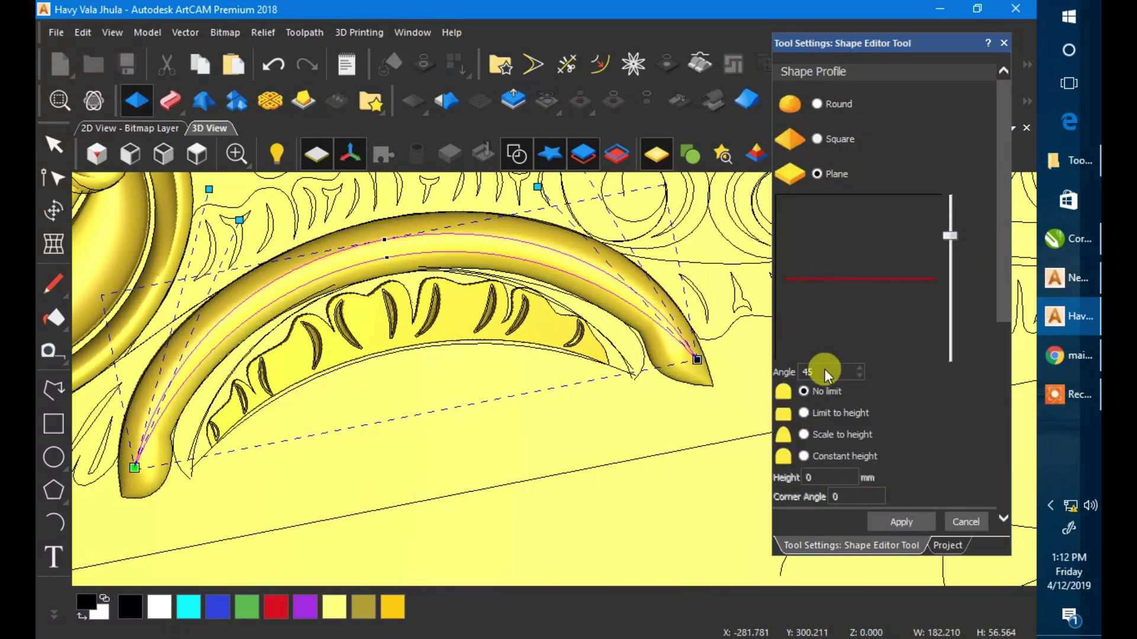
click(804, 434)
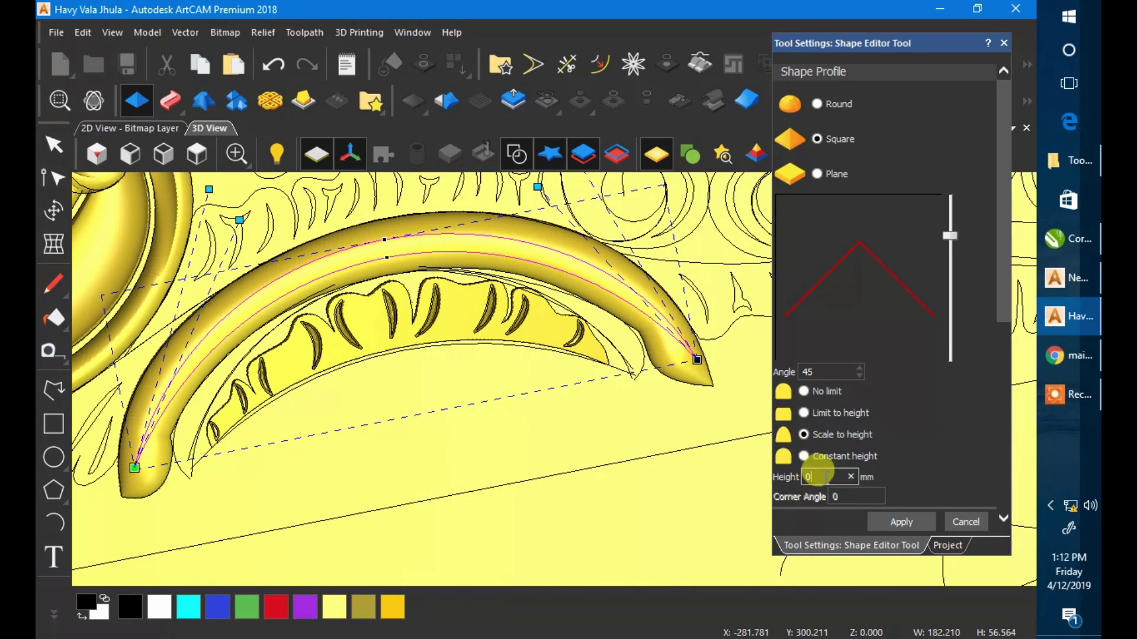
text(3)
scroll(847, 437, down, 5)
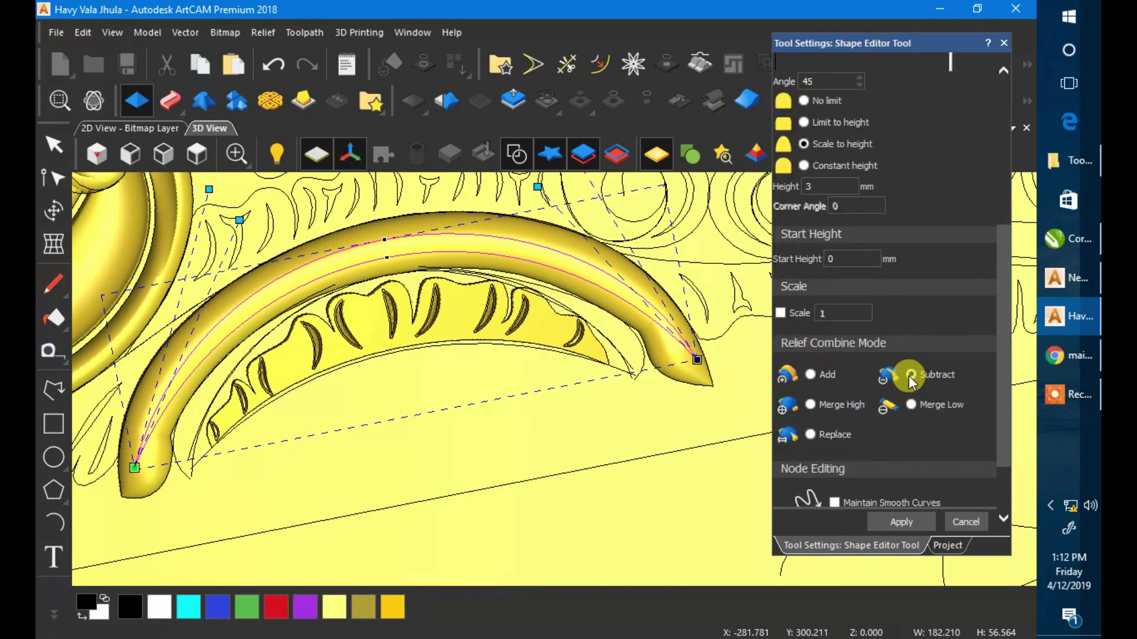
click(909, 375)
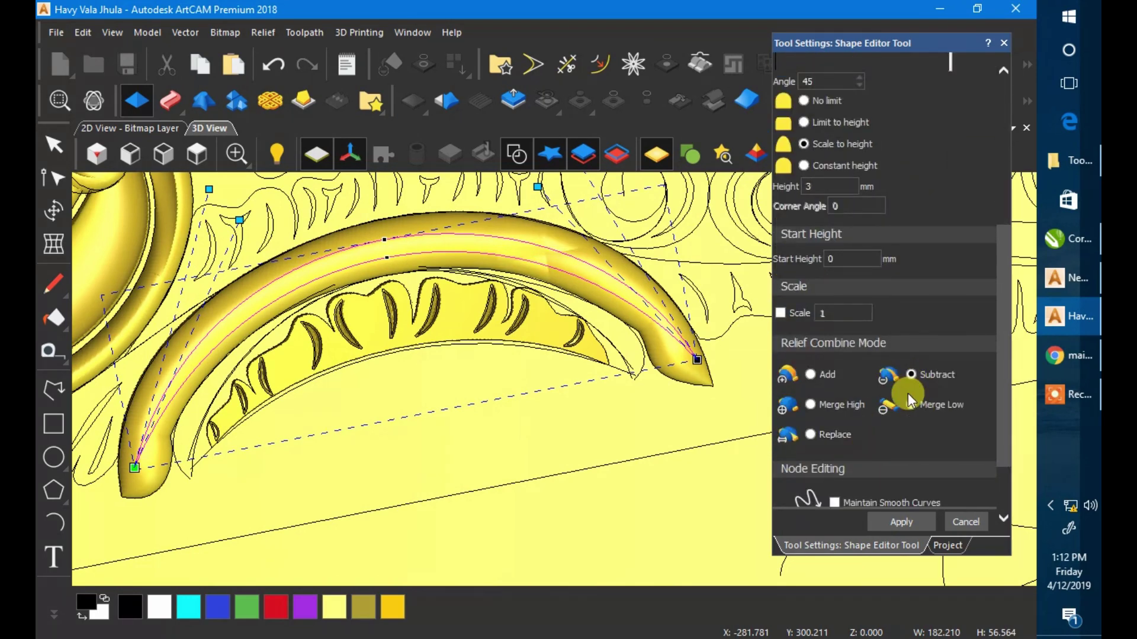
click(946, 524)
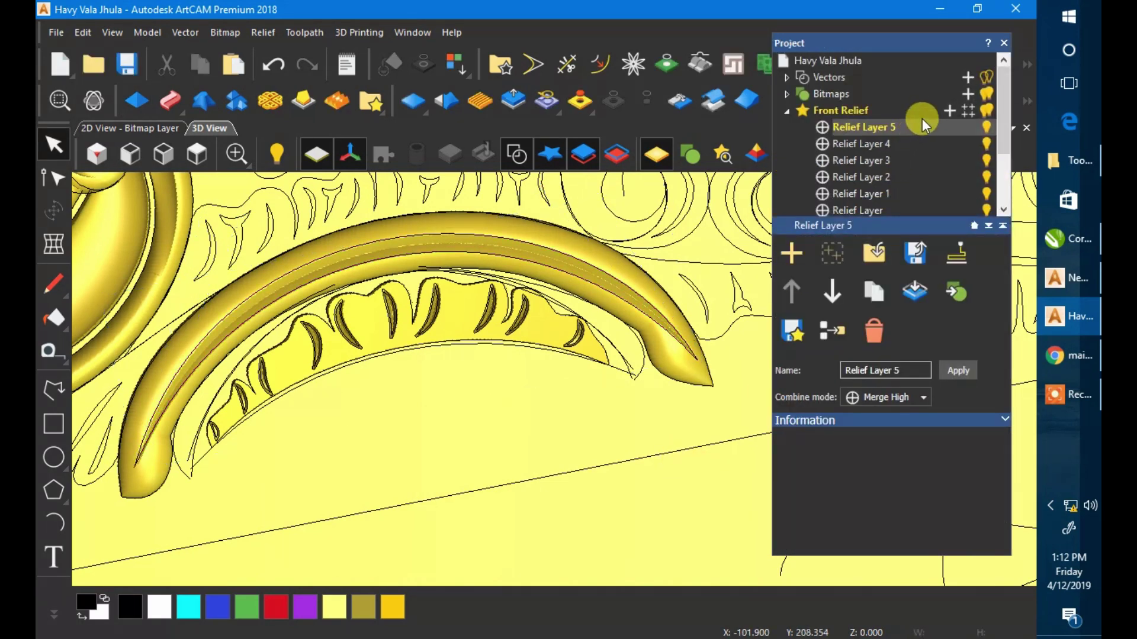
Step: Add a Merge High layer to the Front Relief and start a Two Rail Sweep with the two curves at the leaf border's right end
click(949, 111)
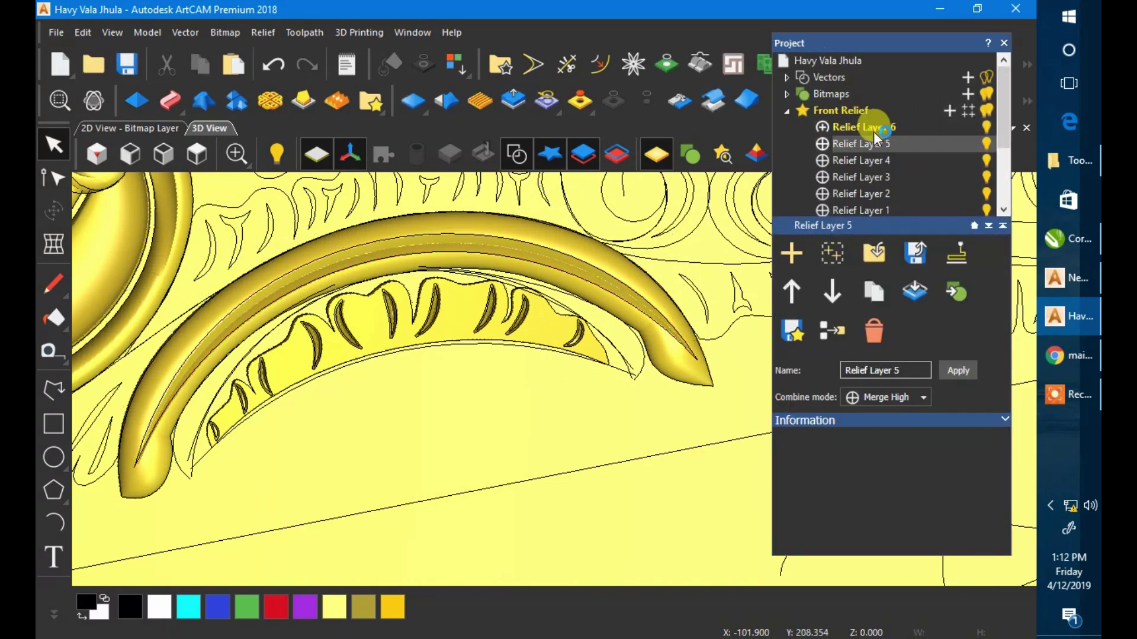
click(823, 128)
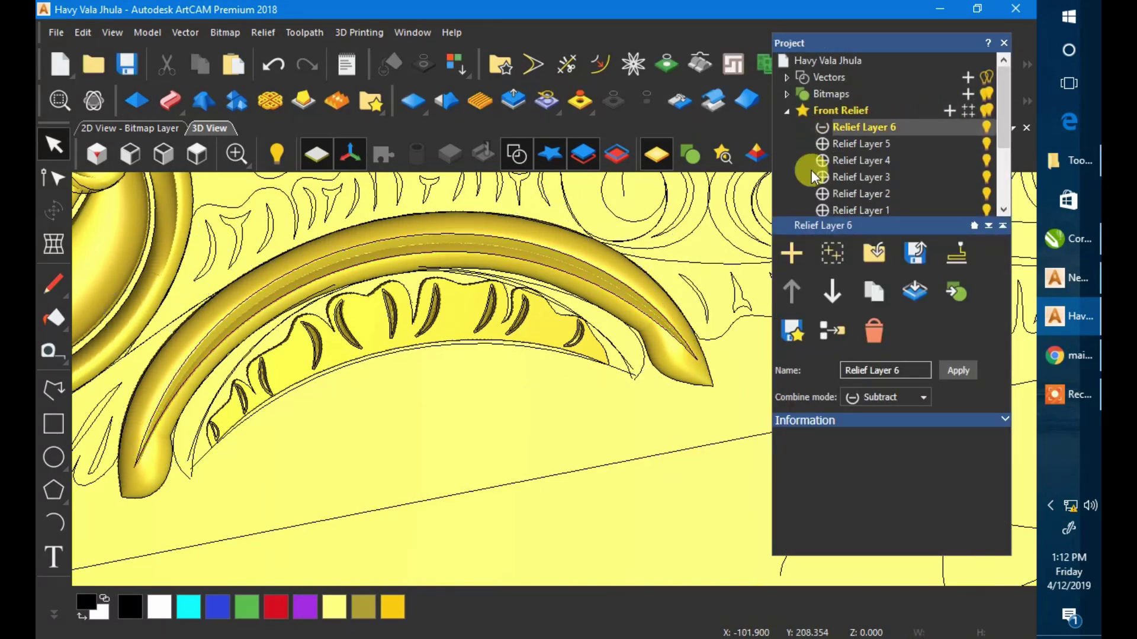
click(633, 380)
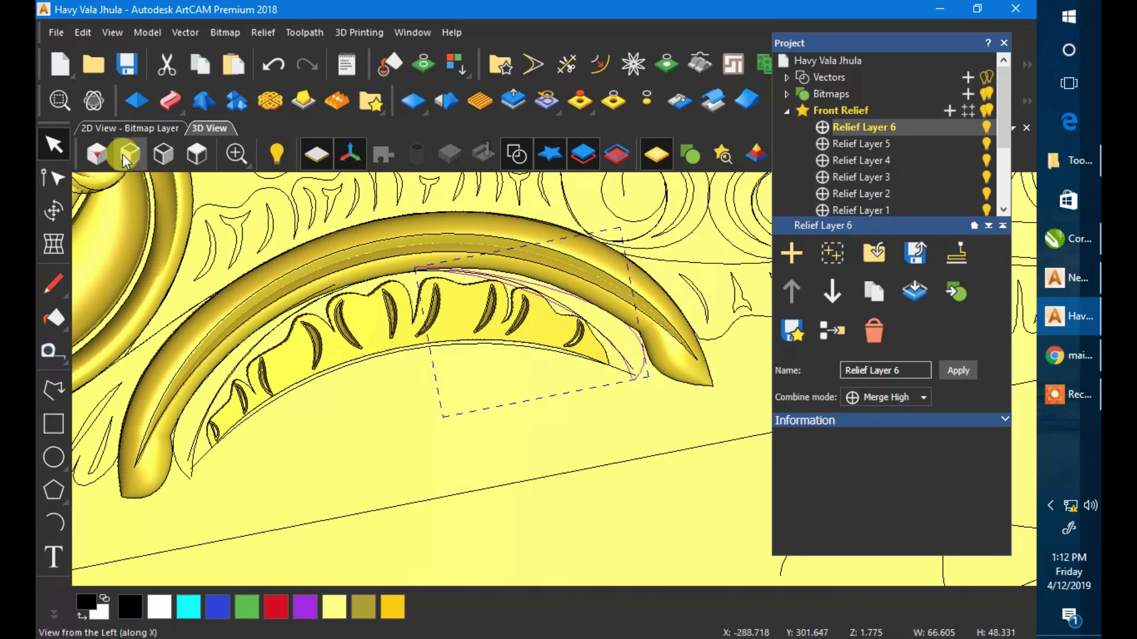
click(170, 100)
Step: Add the angled profile line inside the frame as the sweep's cross section and reverse the second drive rail
scroll(463, 270, down, 5)
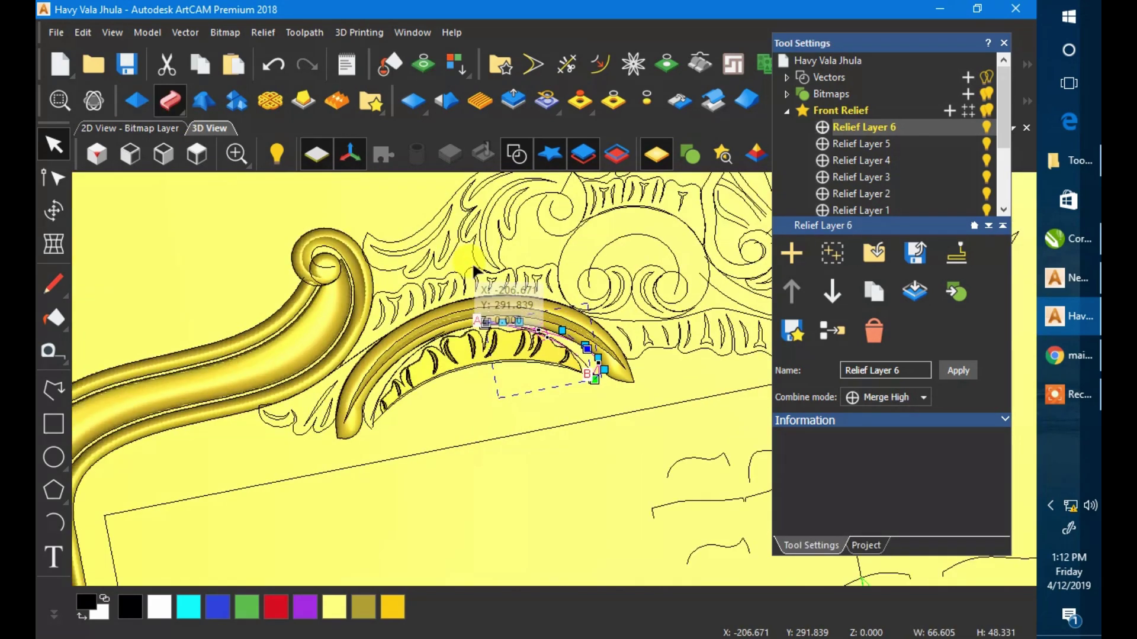
scroll(636, 412, down, 1)
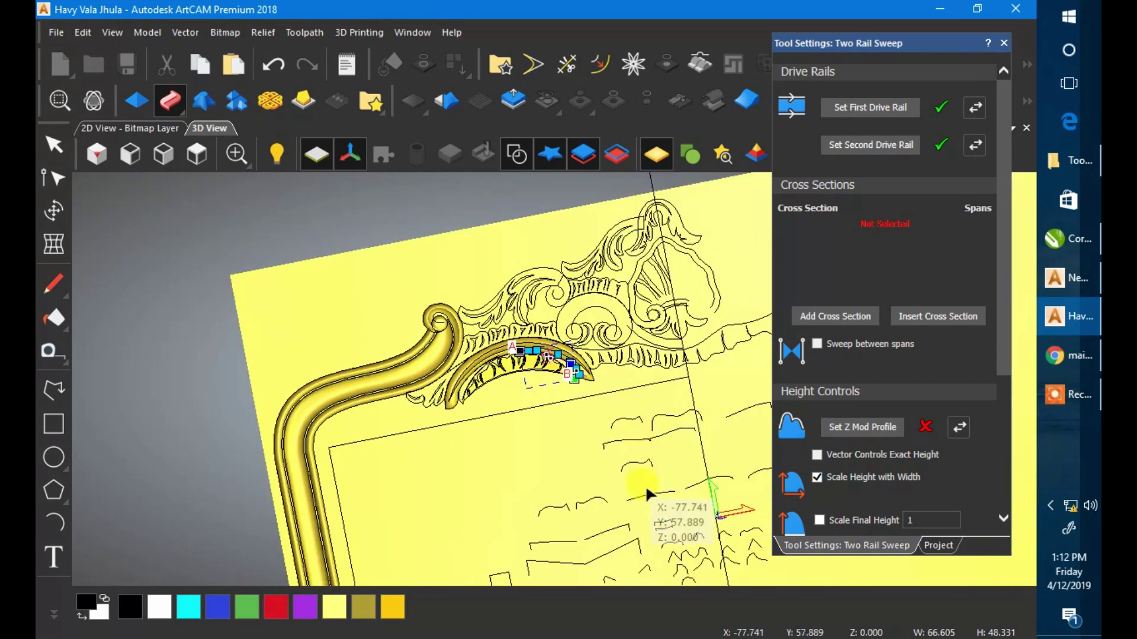
click(630, 540)
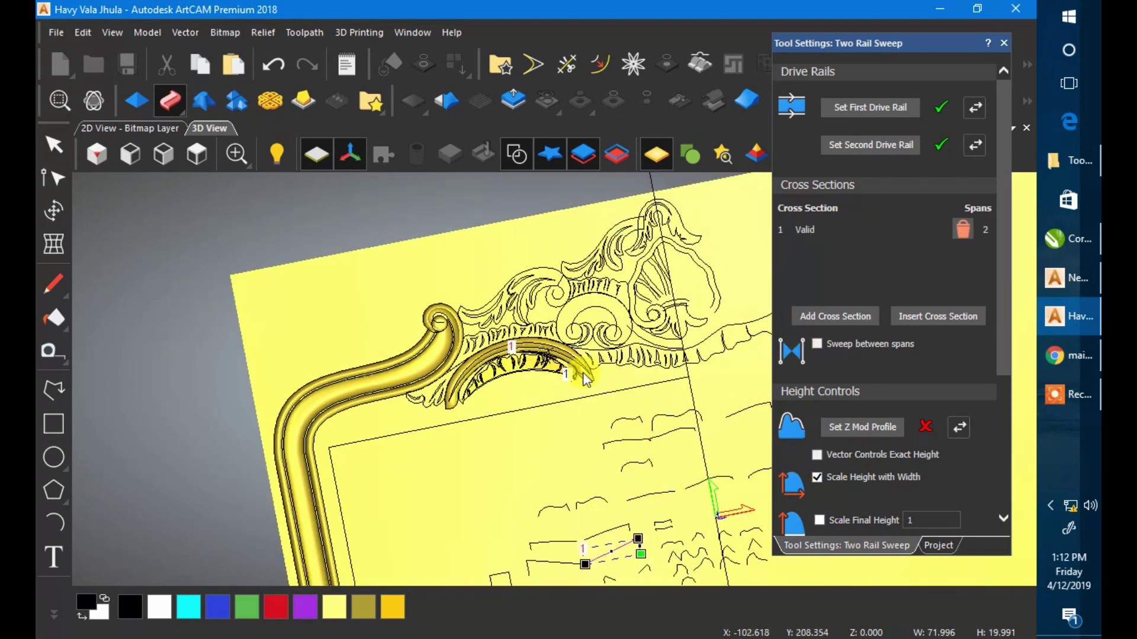
scroll(580, 382, up, 5)
click(967, 142)
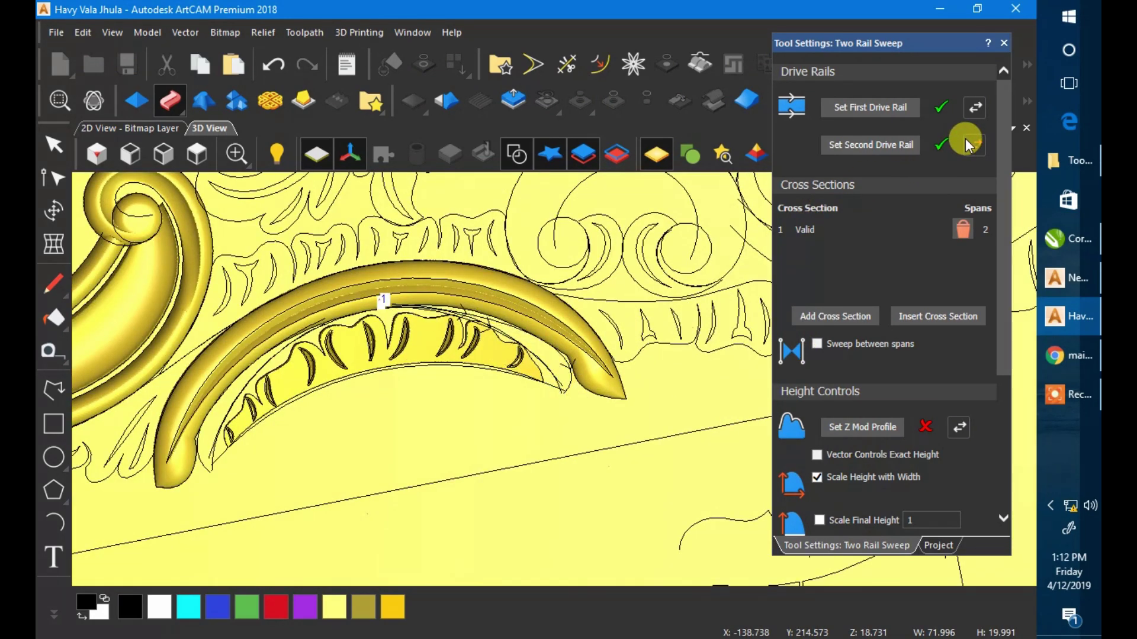
Step: Reshape the upper drive rail so that it bows outward to the inner edge of the arch
scroll(557, 381, up, 6)
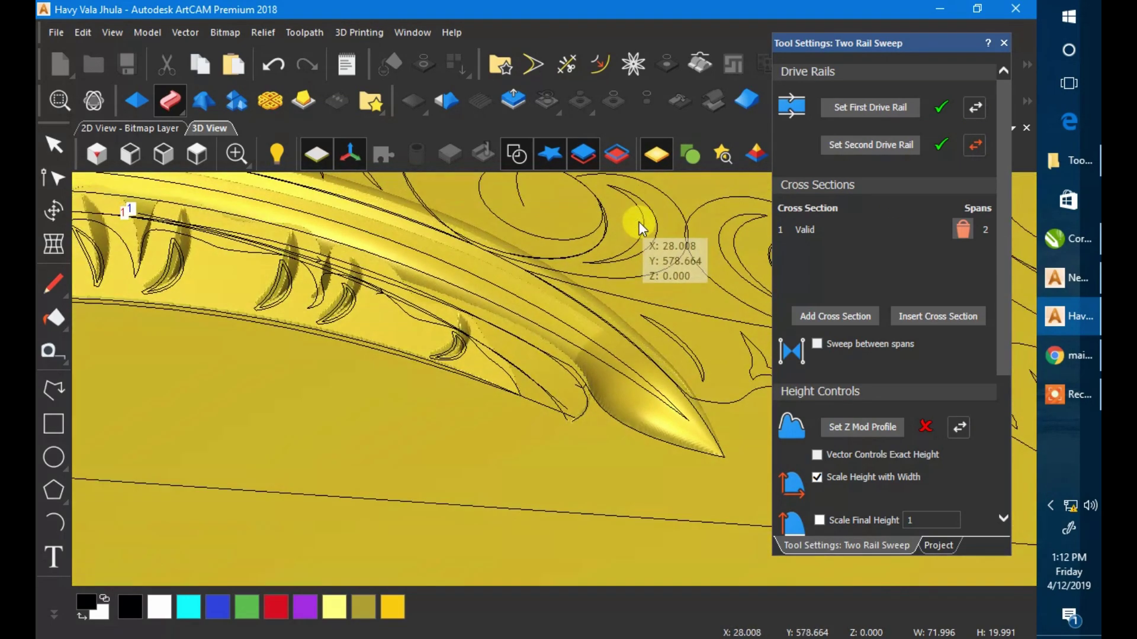
middle_drag(638, 222, 504, 363)
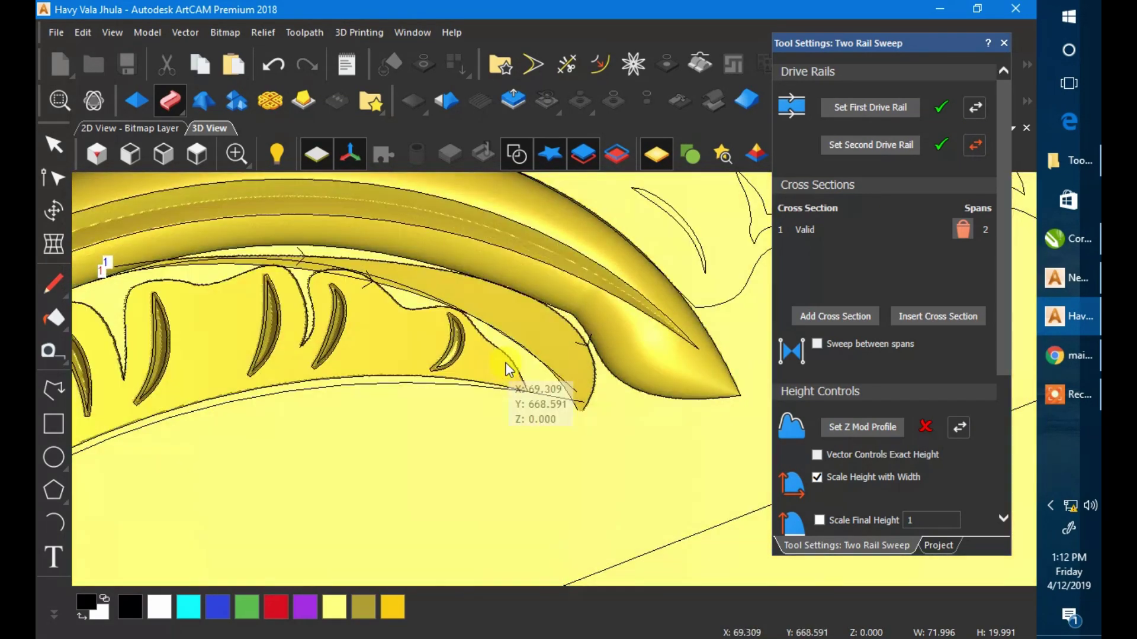
scroll(833, 360, down, 1)
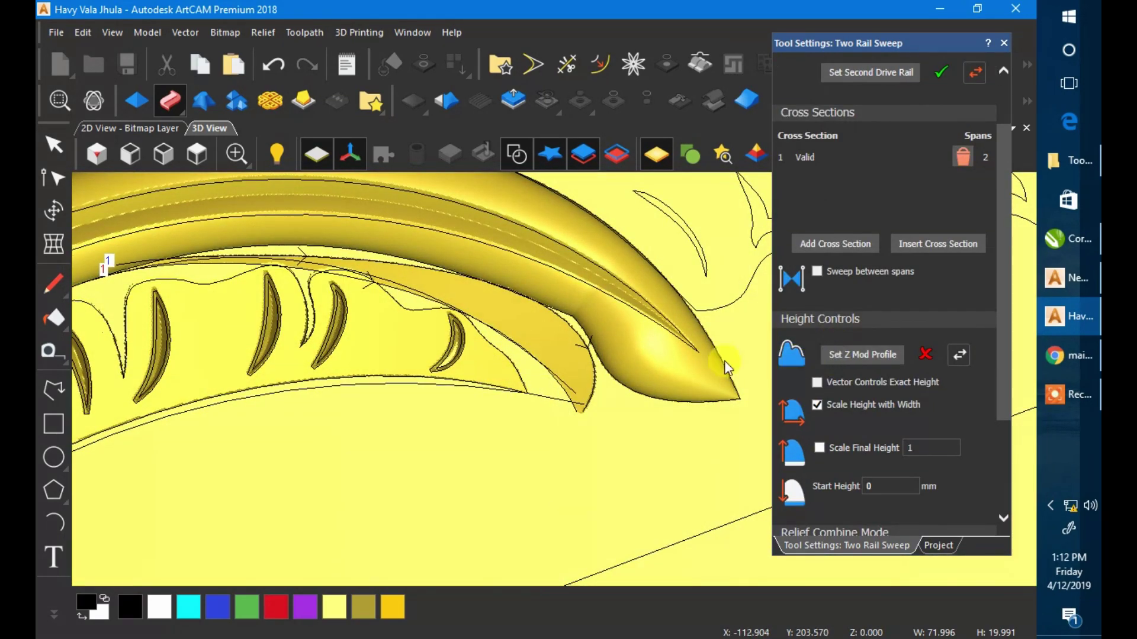
click(406, 268)
click(179, 253)
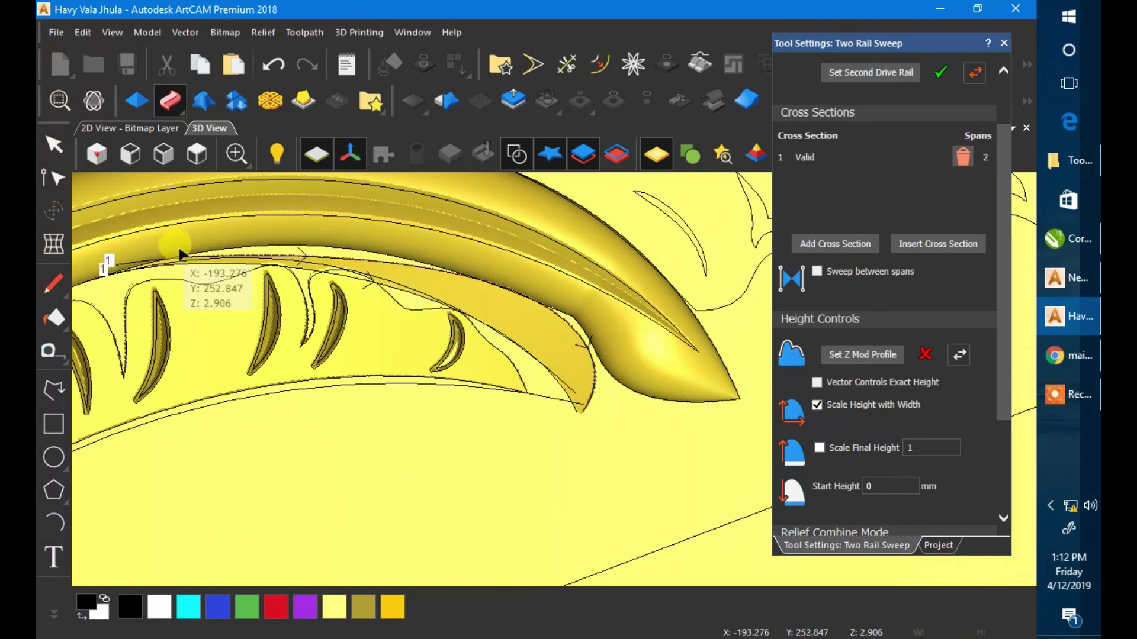
click(184, 260)
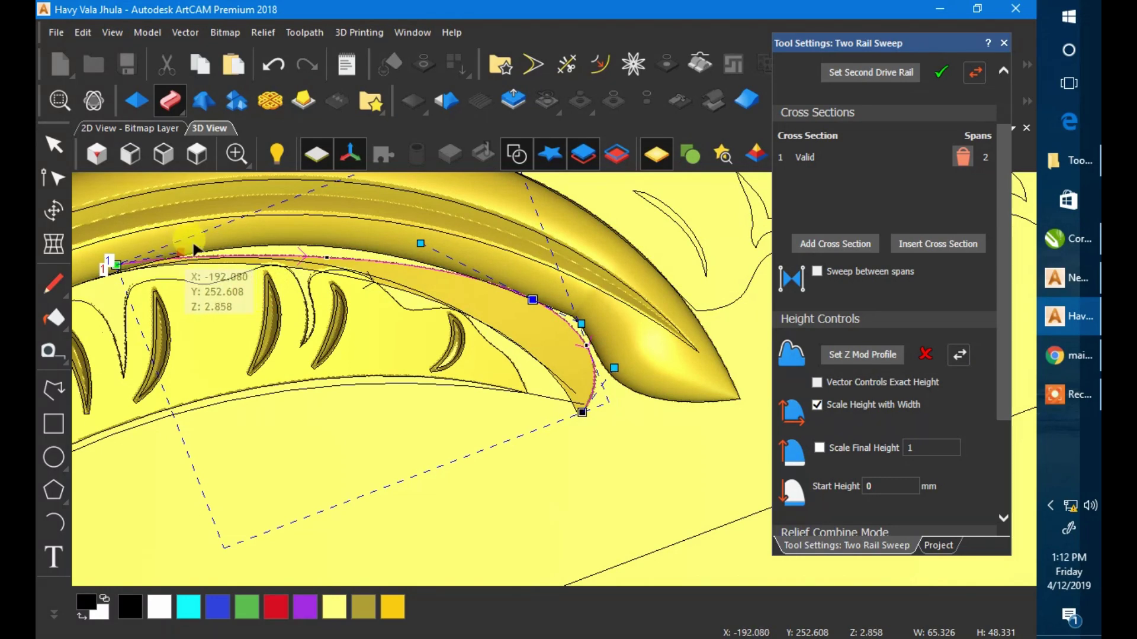
drag(195, 247, 233, 224)
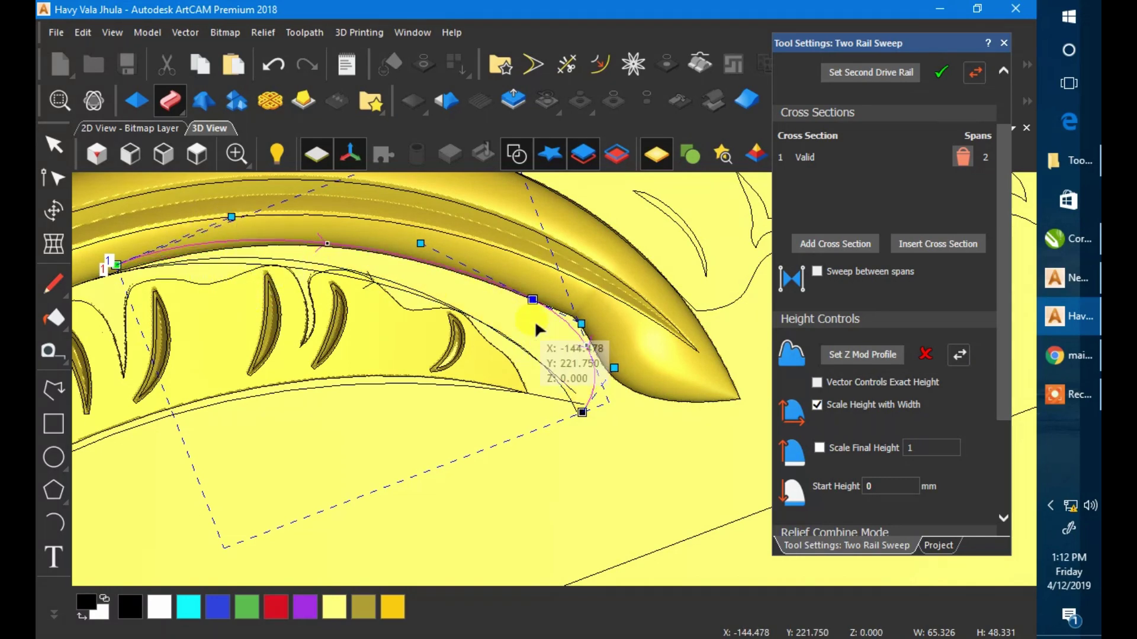
Step: Scale the sweep's final height to 6, set its combine mode to Merge High, and apply it
scroll(582, 389, up, 2)
middle_drag(582, 390, 776, 391)
scroll(836, 409, down, 2)
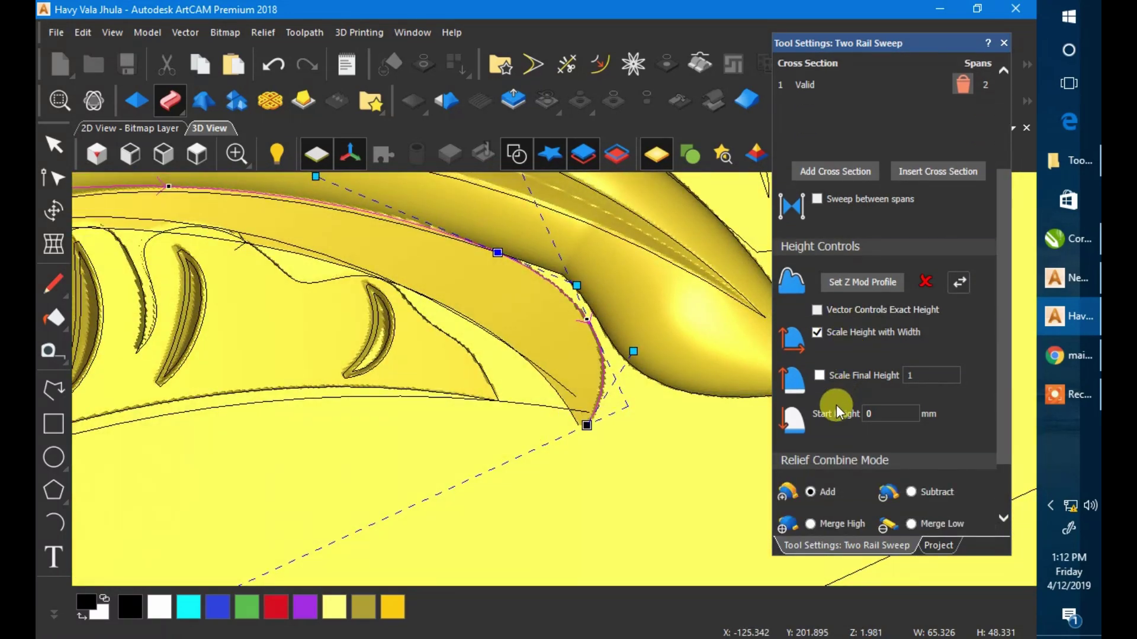
click(818, 375)
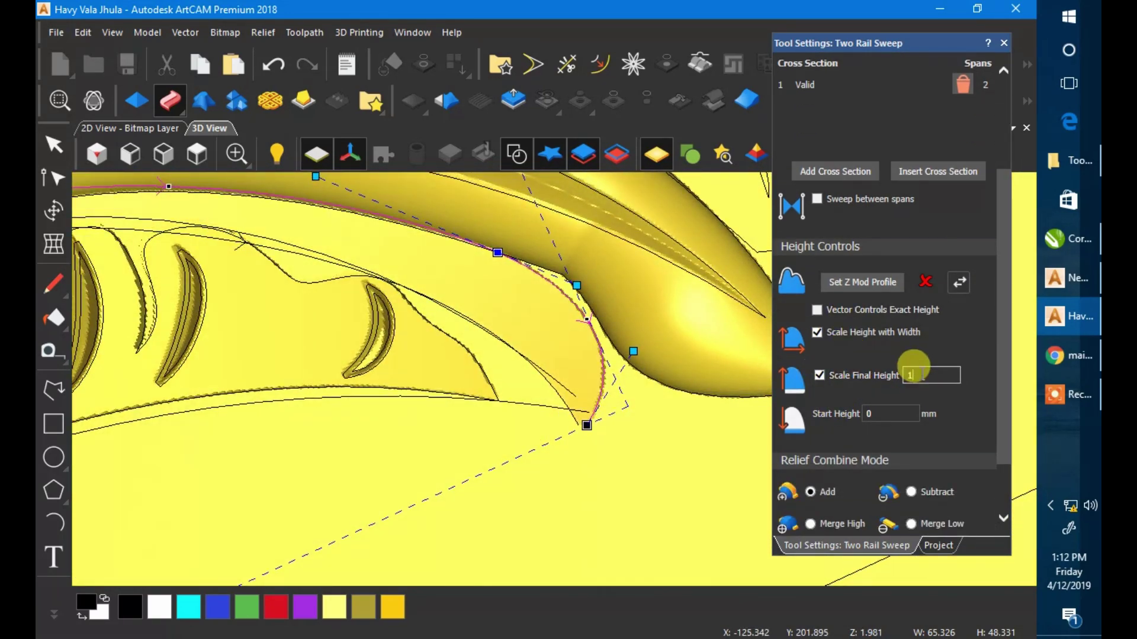
text(6)
scroll(917, 381, down, 2)
click(810, 452)
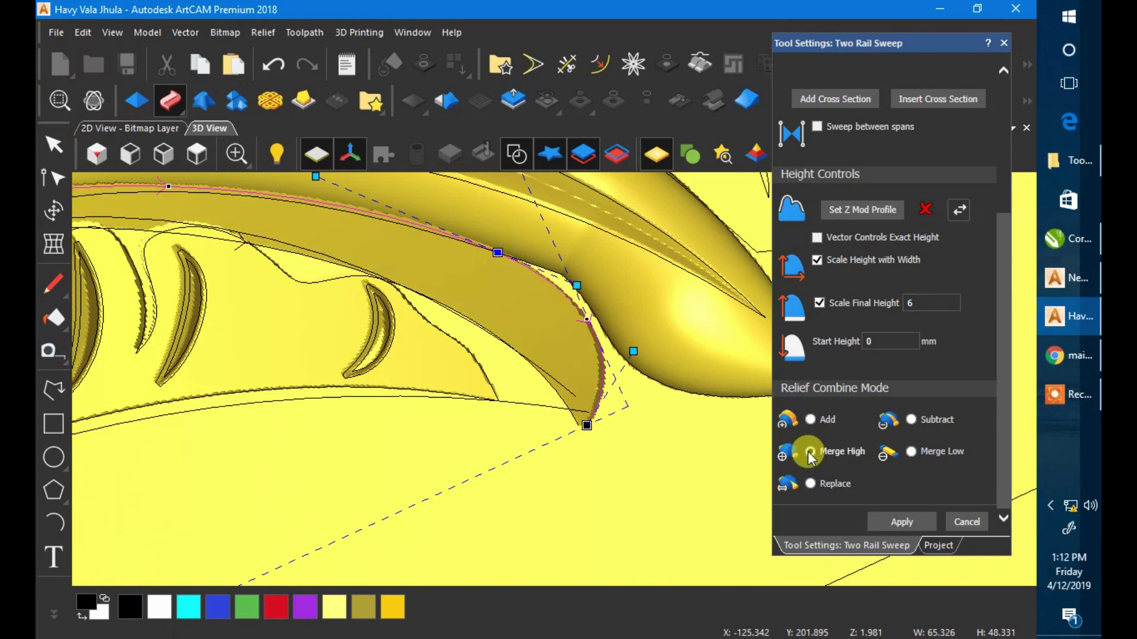
click(891, 523)
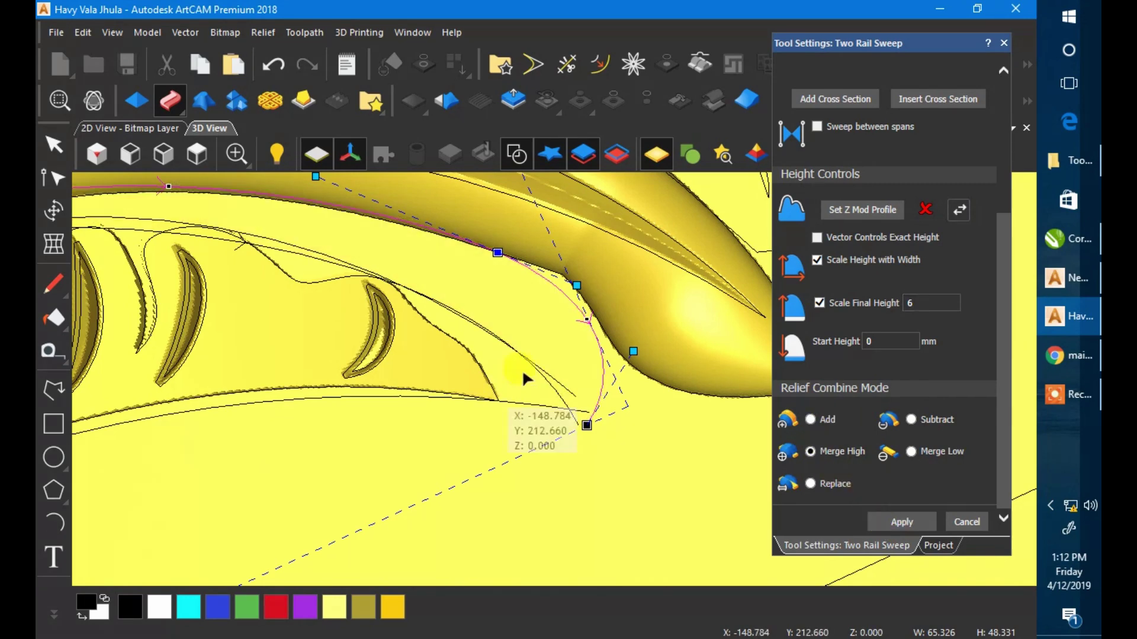
Step: Set the two matching curves at the leaf border's left end as the drive rails for another sweep
scroll(635, 342, down, 5)
scroll(379, 468, up, 5)
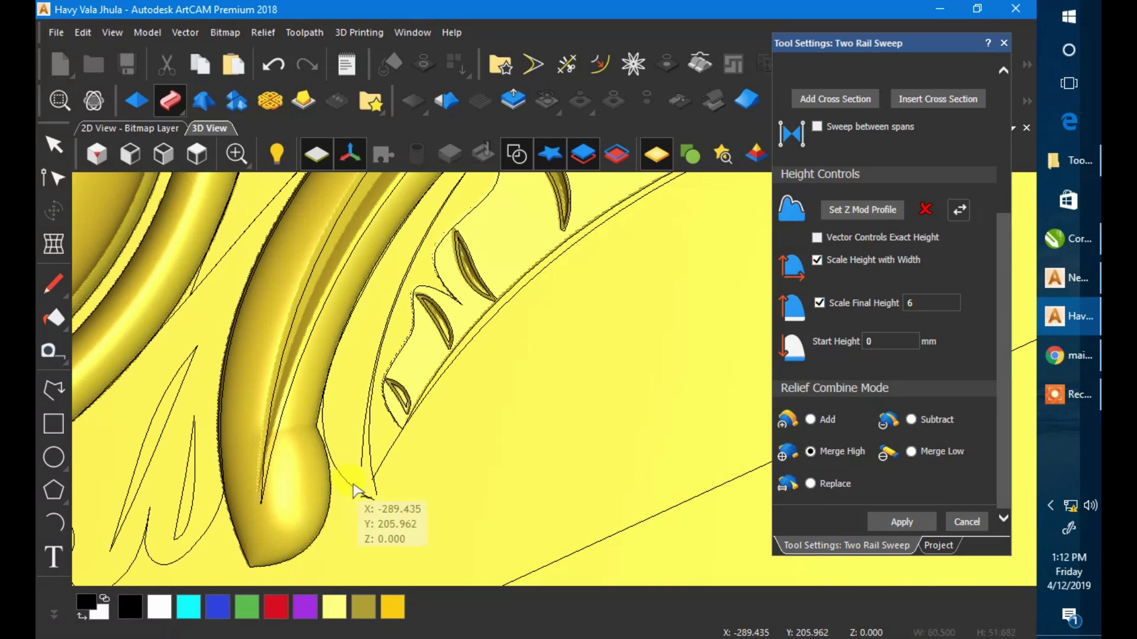
click(357, 489)
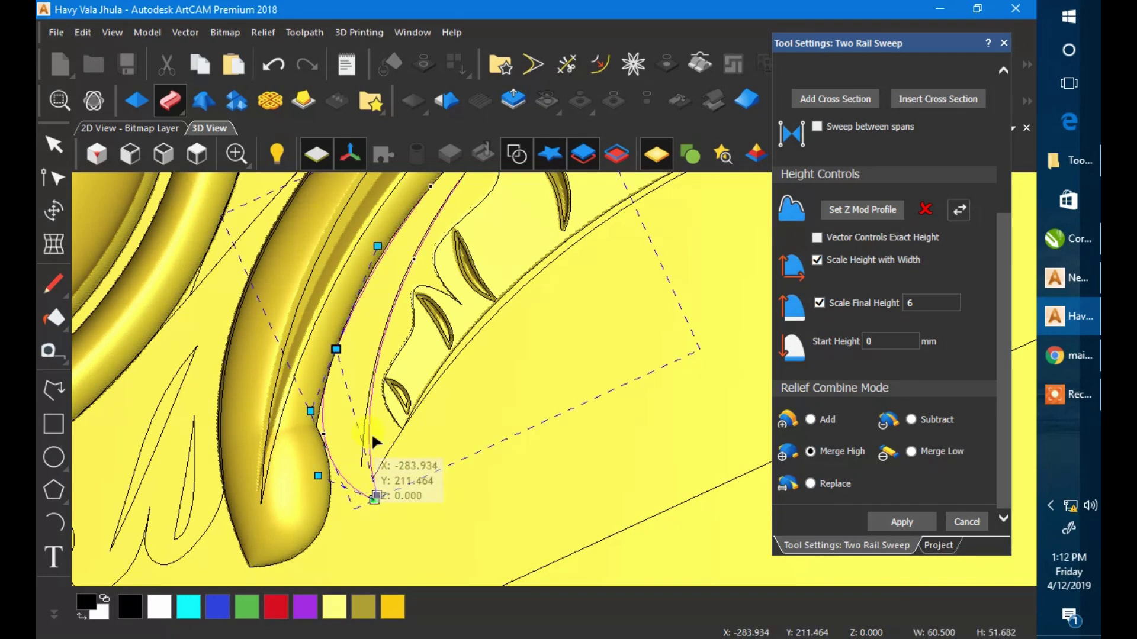
scroll(837, 371, up, 5)
click(841, 107)
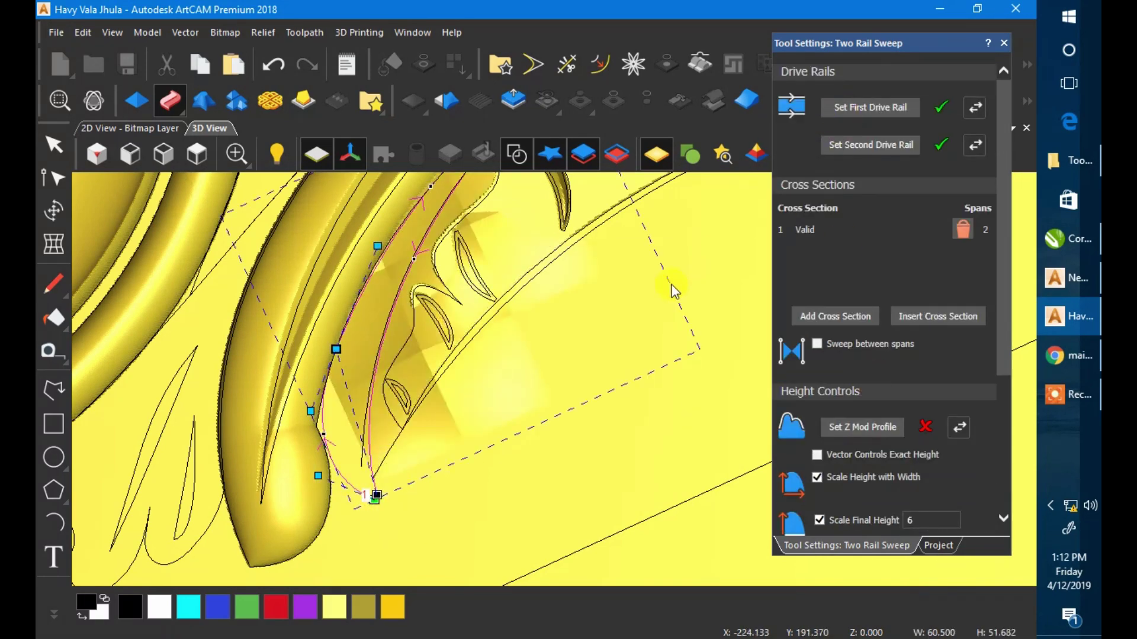
Step: Reverse the second drive rail and add the angled profile line inside the frame as the sweep's cross section
click(974, 147)
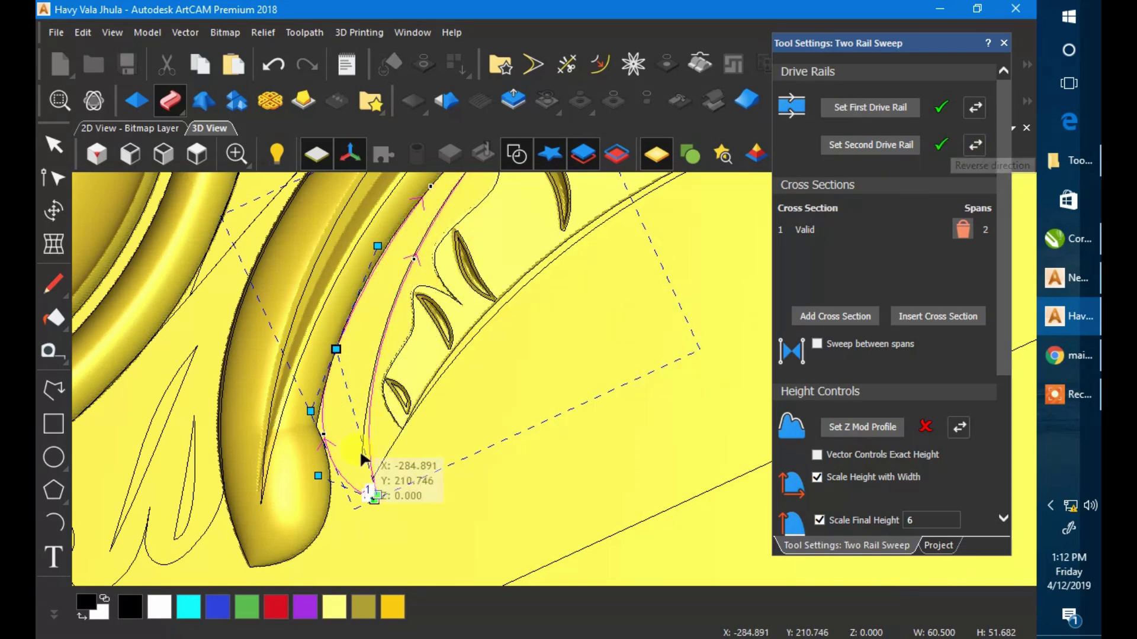
scroll(361, 474, up, 2)
scroll(376, 465, down, 5)
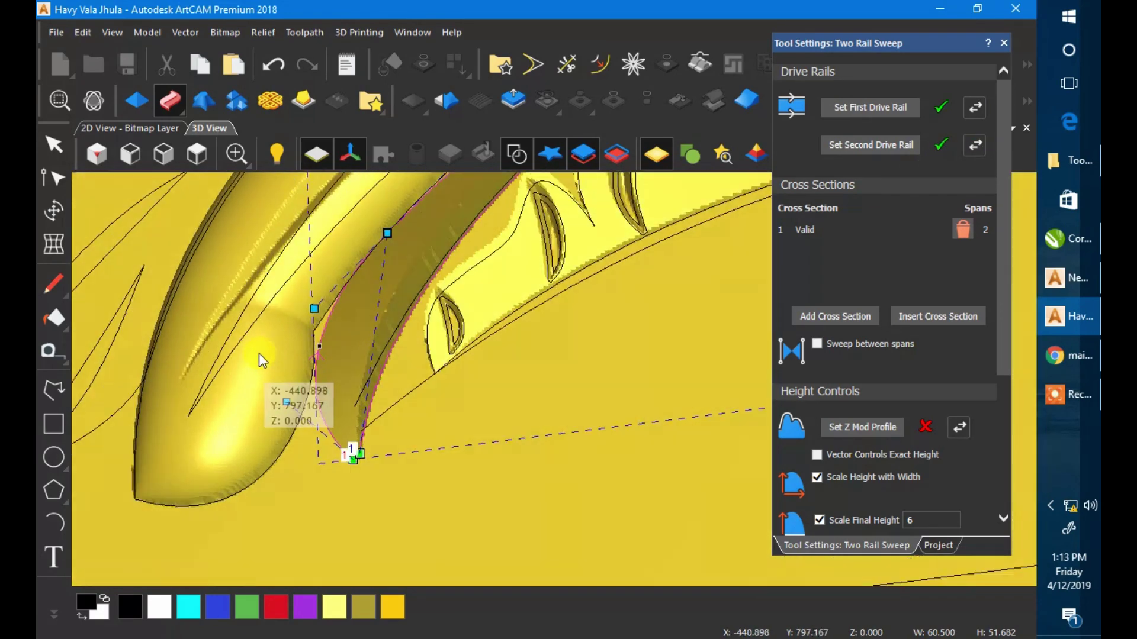
scroll(421, 400, down, 4)
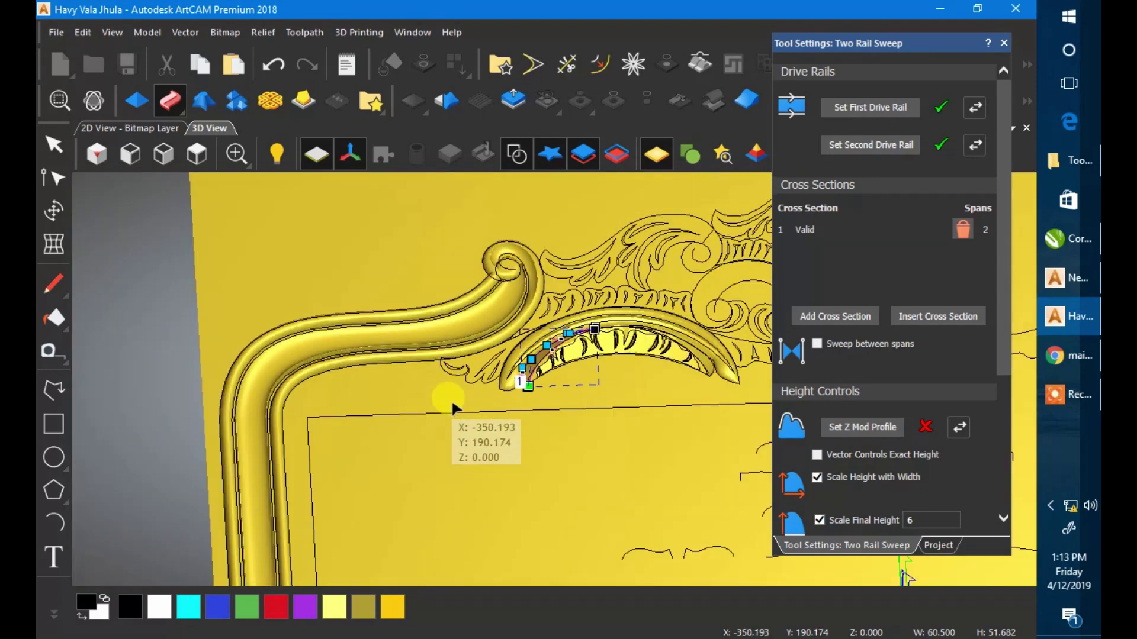
scroll(580, 484, up, 2)
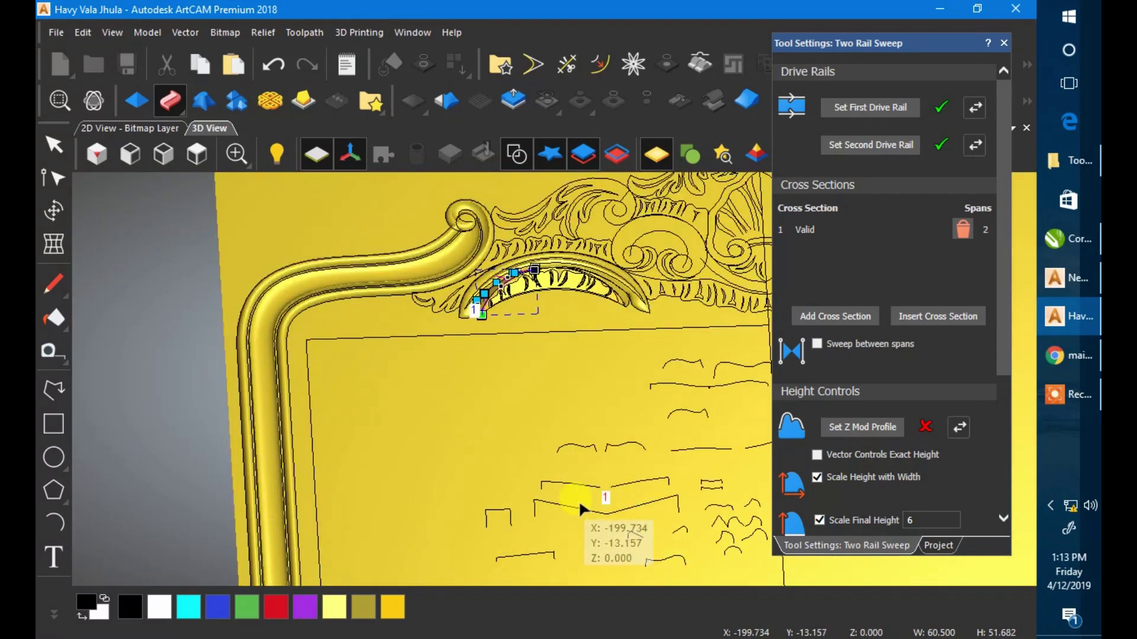
click(604, 503)
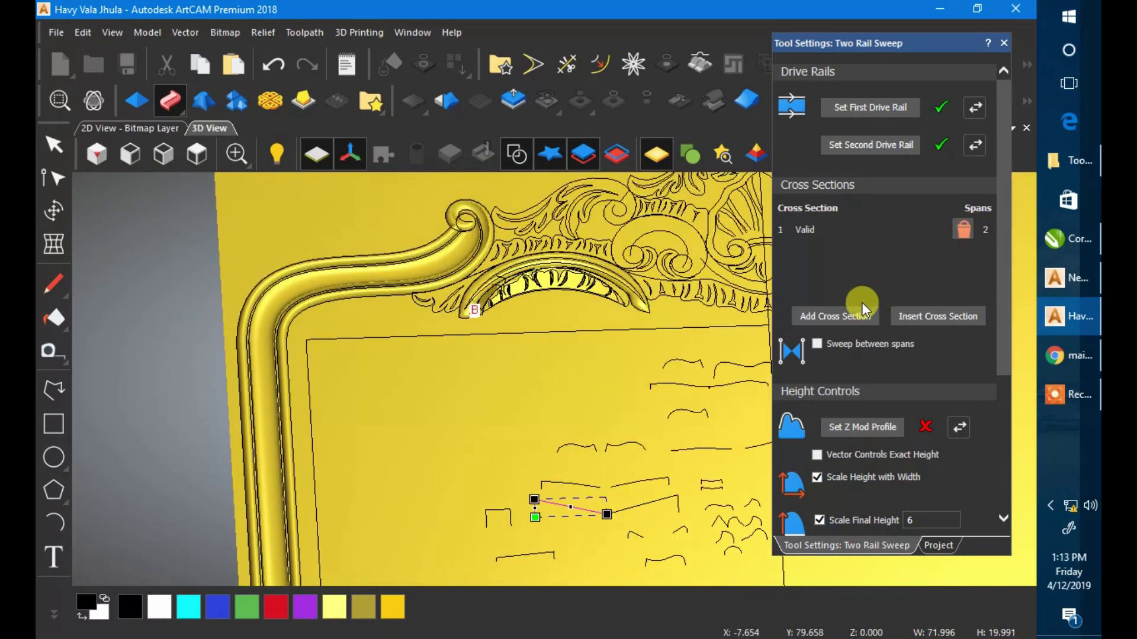
click(851, 319)
Step: Apply the sweep along the leaf border's left end with Merge High as combine mode and close the sweep tool
scroll(852, 438, down, 3)
scroll(586, 281, up, 4)
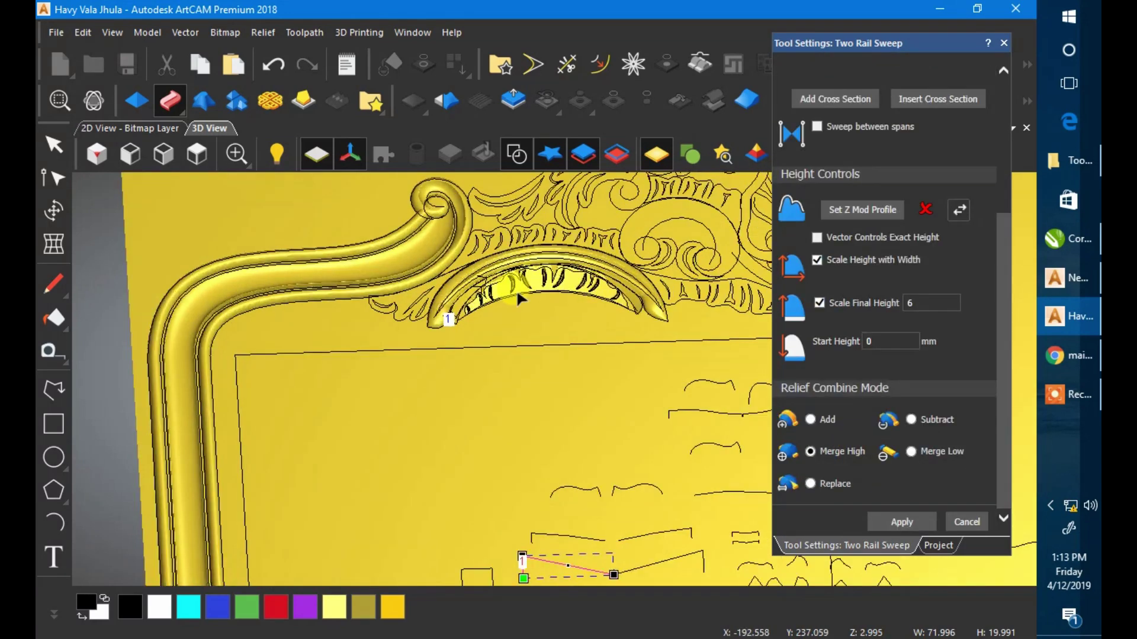
scroll(416, 332, up, 2)
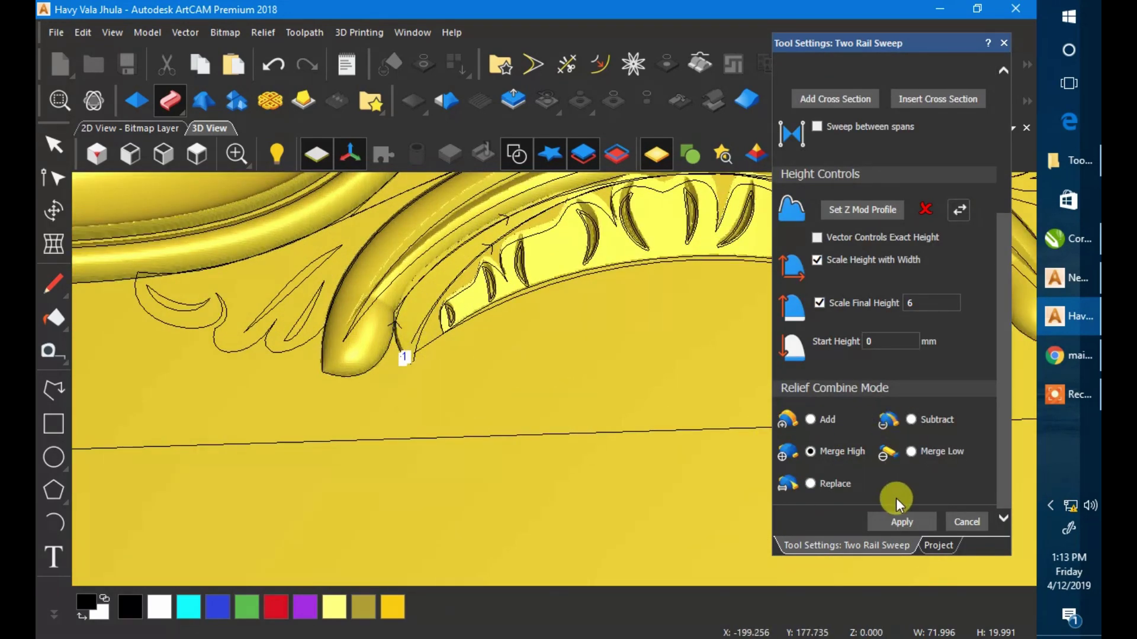
click(955, 524)
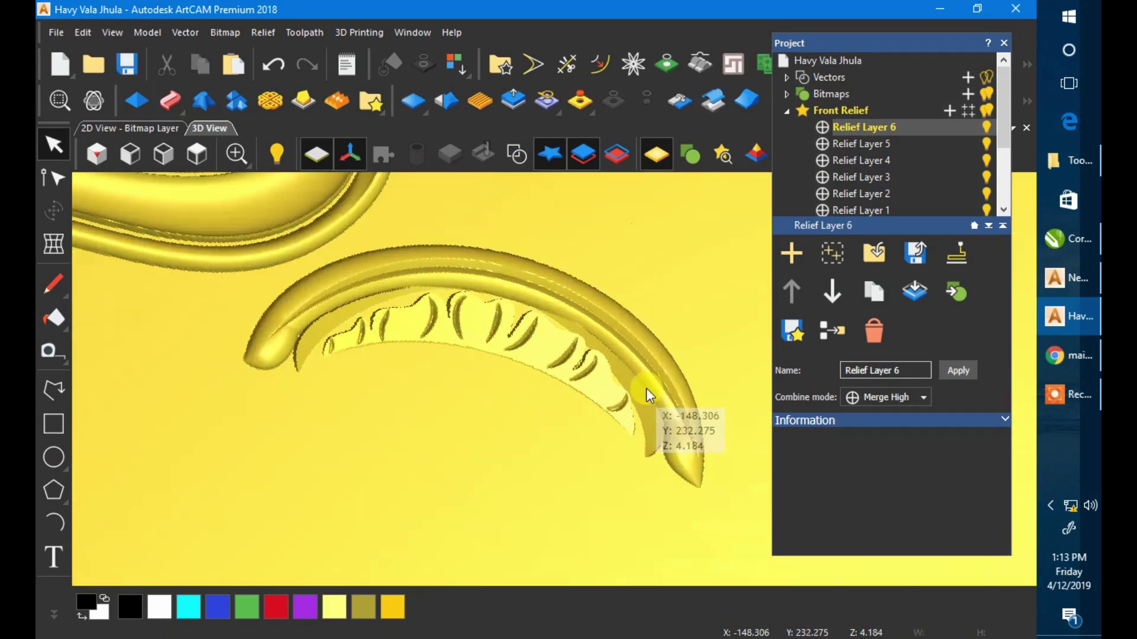
Step: Inspect the whole arch relief with the vectors hidden, show the vectors again, and save the model
drag(491, 340, 446, 434)
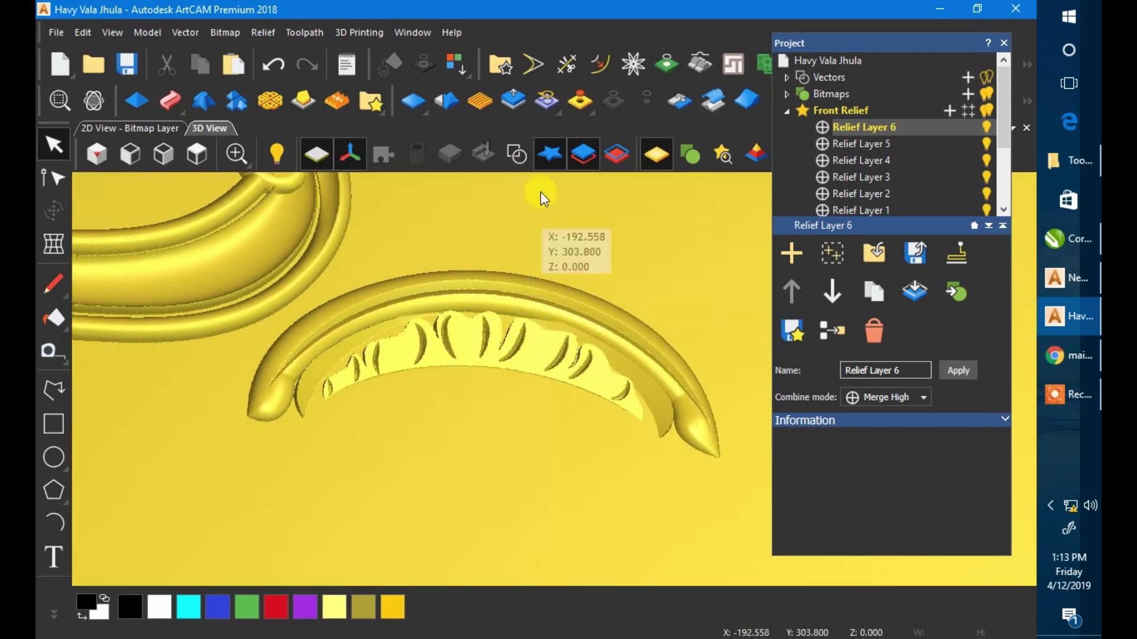
click(516, 154)
key(ctrl+s)
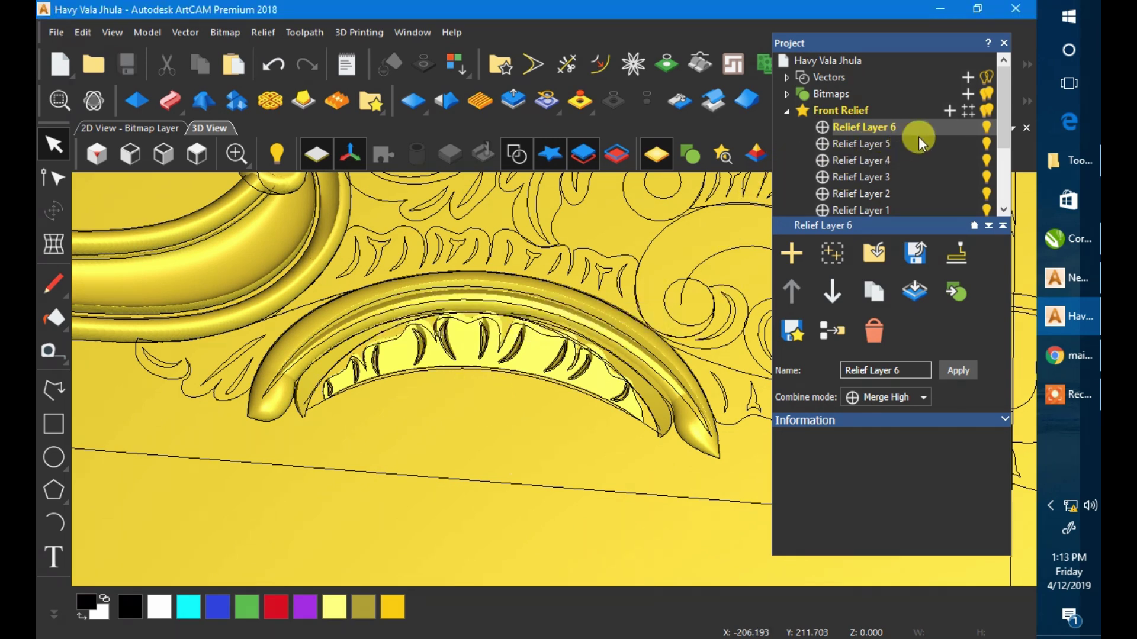
Step: Add a new relief layer named Relief Layer 7, set its combine mode to Merge High, and save the model
click(950, 111)
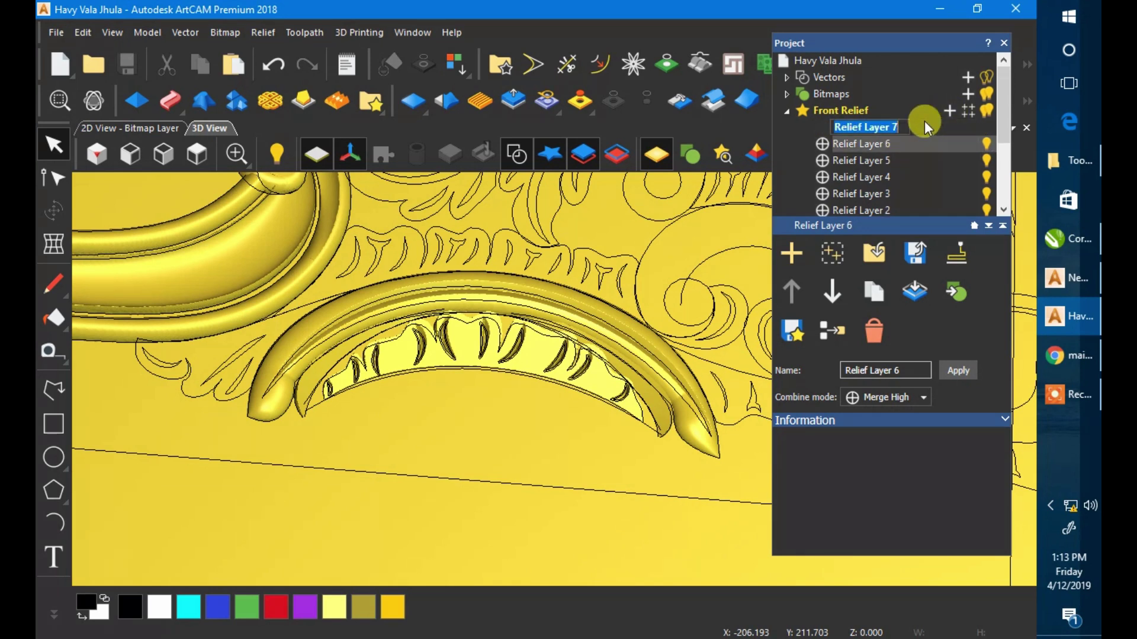
click(824, 129)
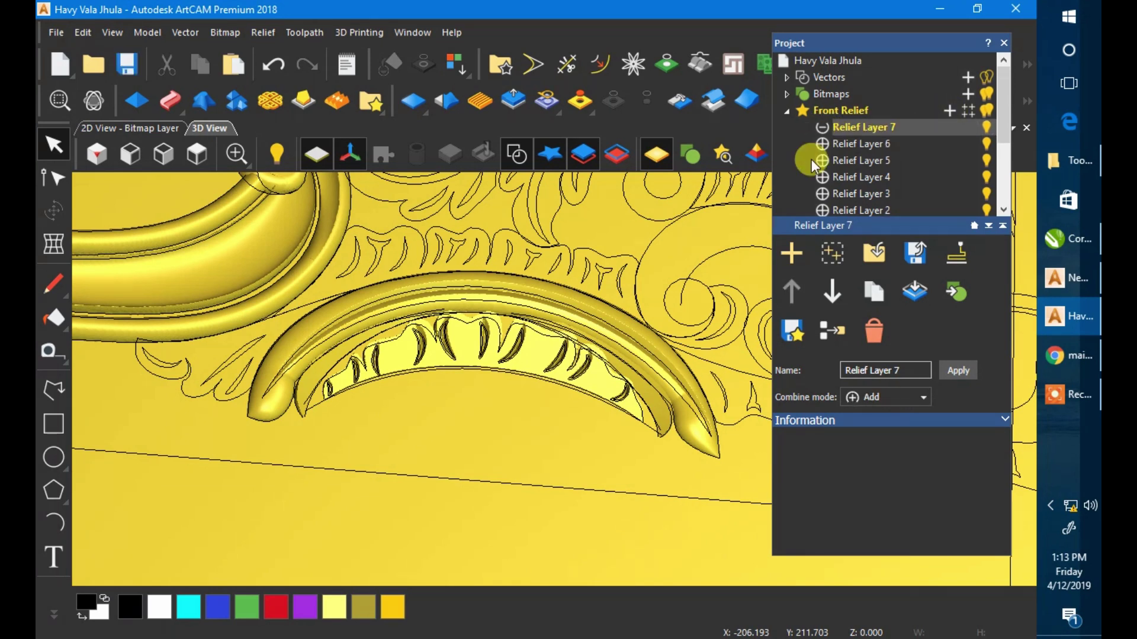
key(ctrl+s)
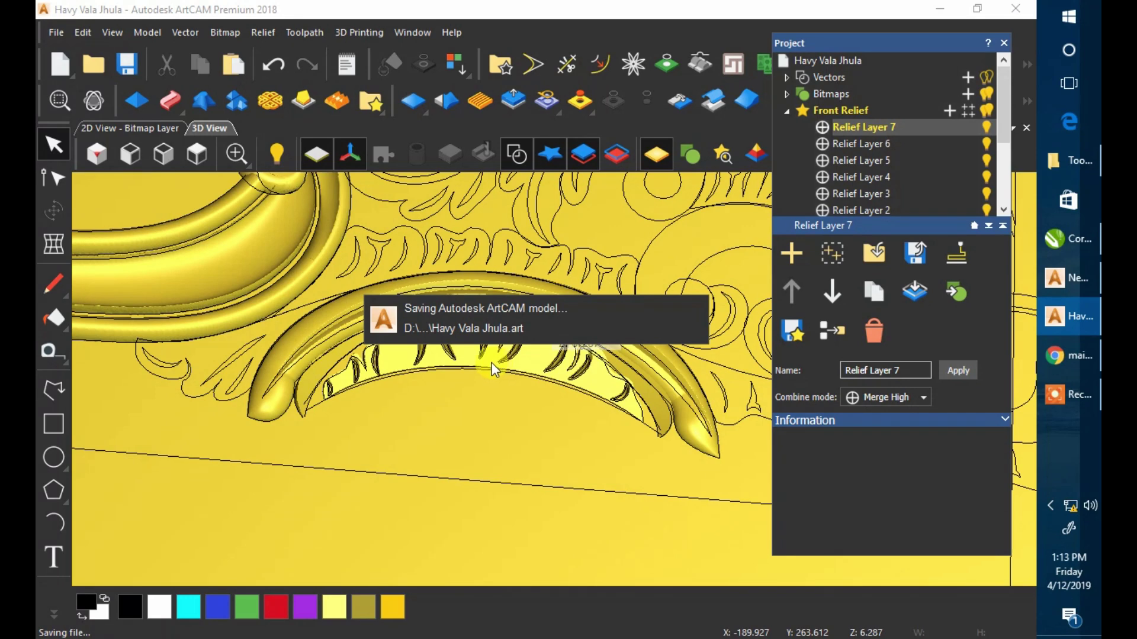
Step: Examine the outlines of the leaf border above the arch and of the small leaf beside the arch's left end
scroll(491, 364, down, 3)
scroll(385, 376, up, 2)
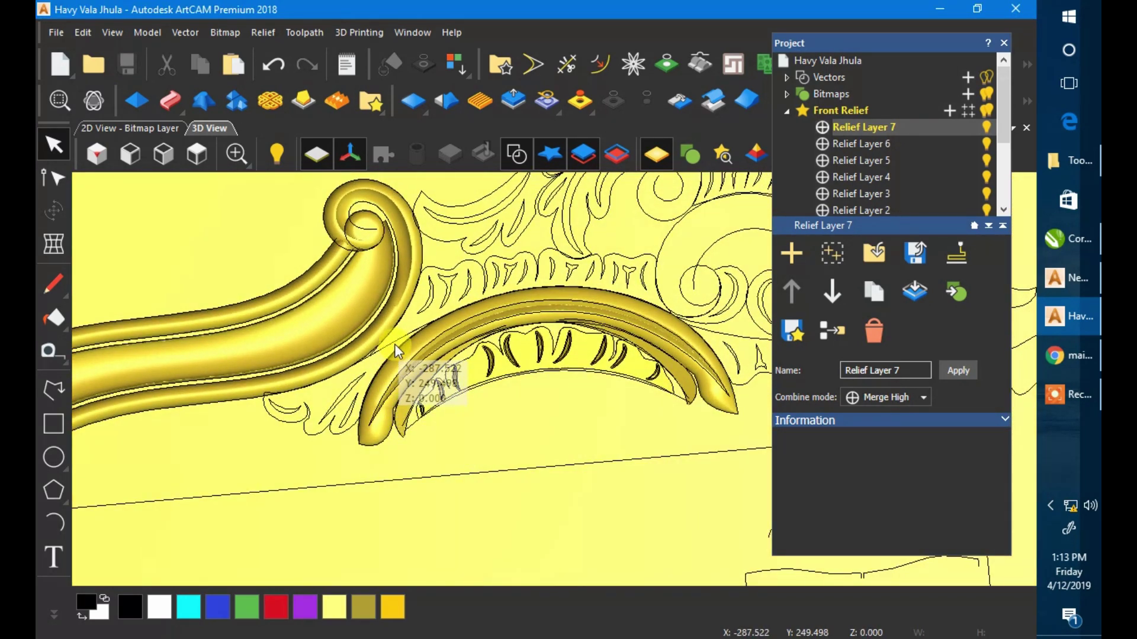
click(394, 349)
scroll(391, 385, down, 2)
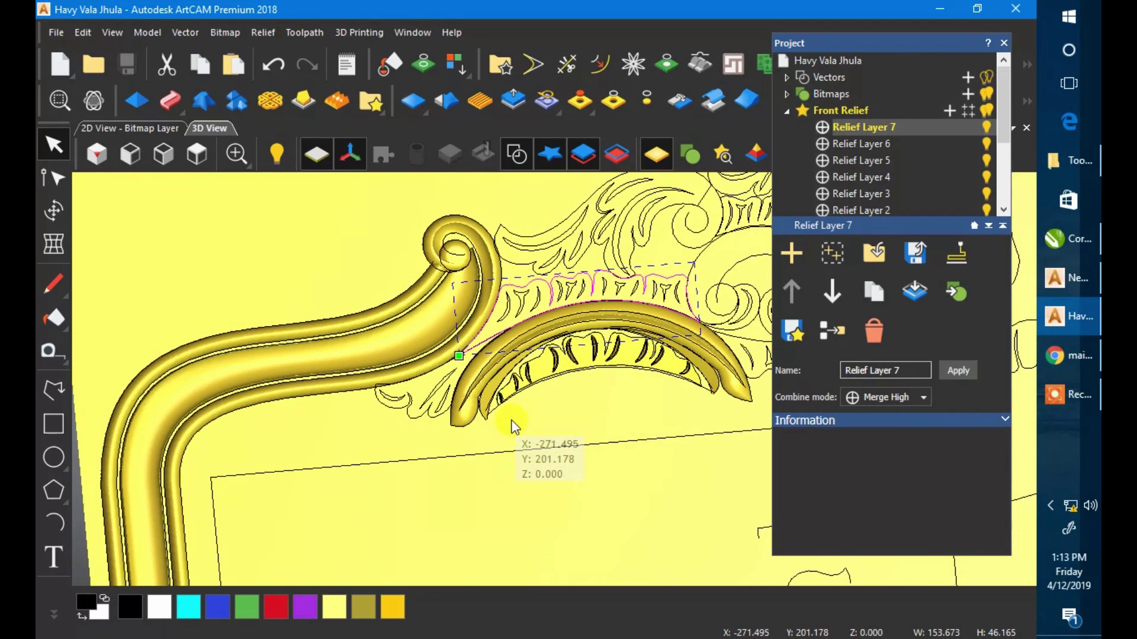
click(438, 409)
scroll(418, 408, up, 2)
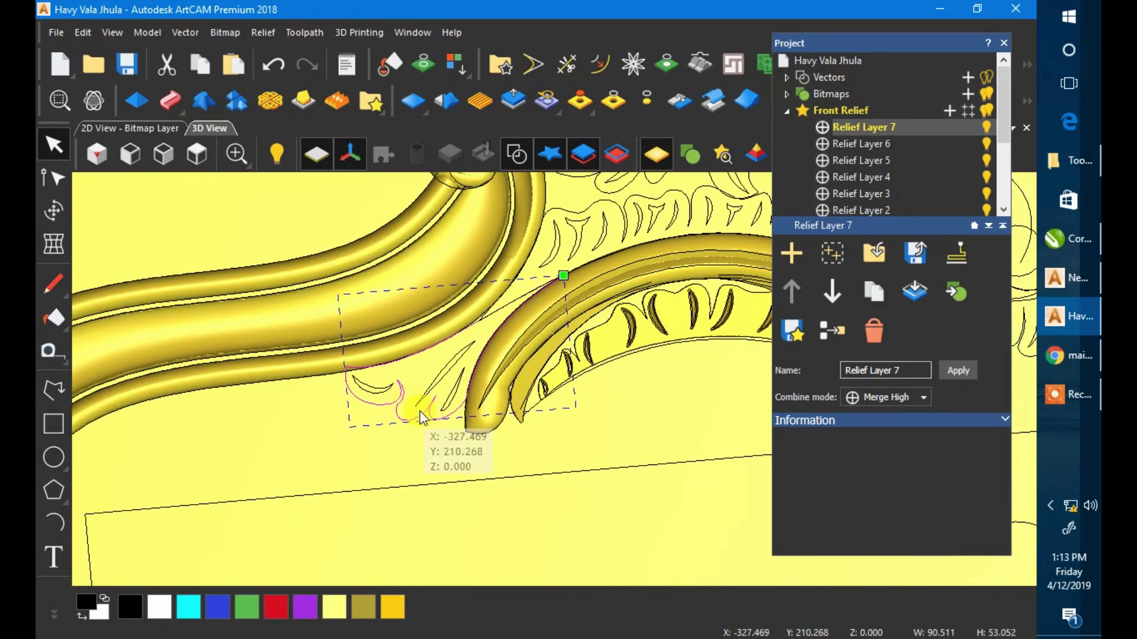
click(197, 155)
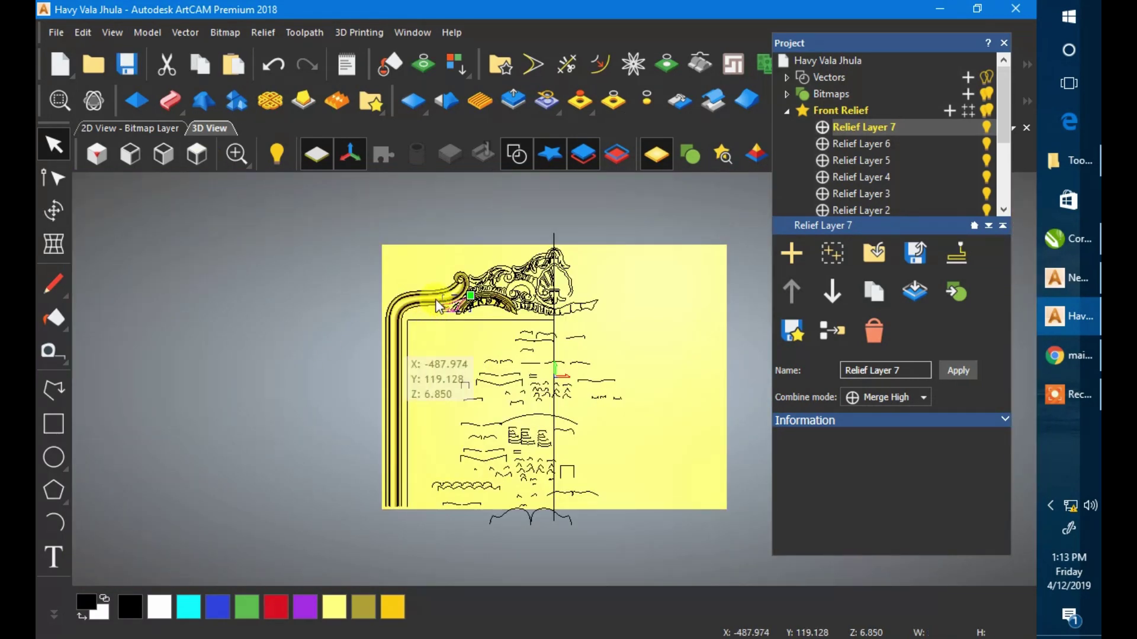
scroll(450, 303, up, 5)
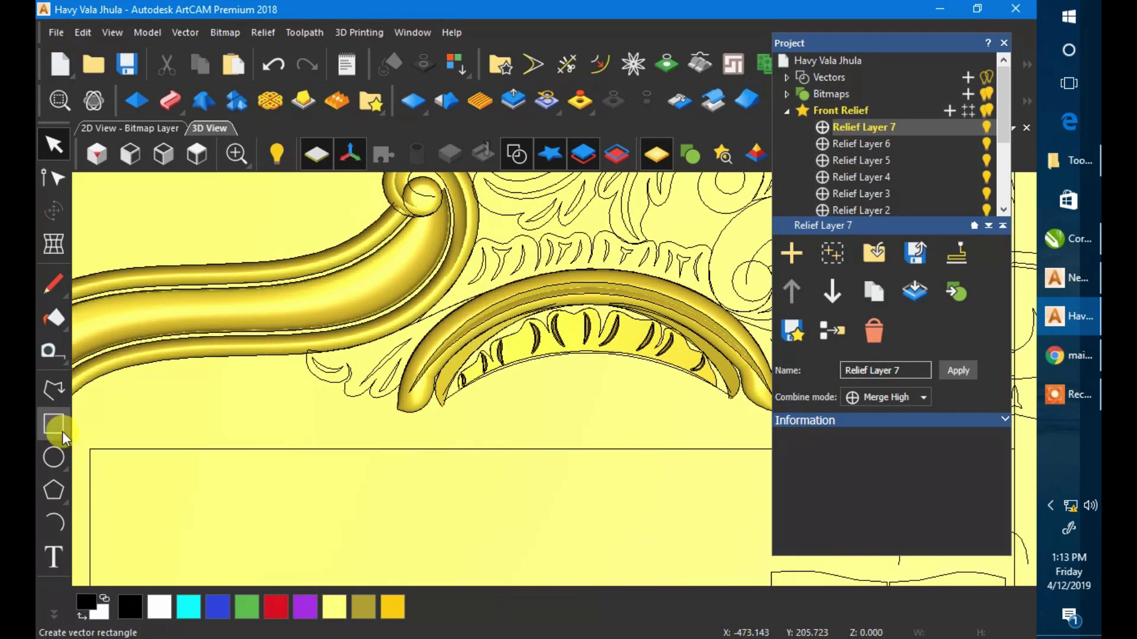
Step: Draw a three-point arc with a radius of about 160 mm along the frame moulding's lower edge above the small leaf
click(53, 523)
scroll(308, 367, up, 3)
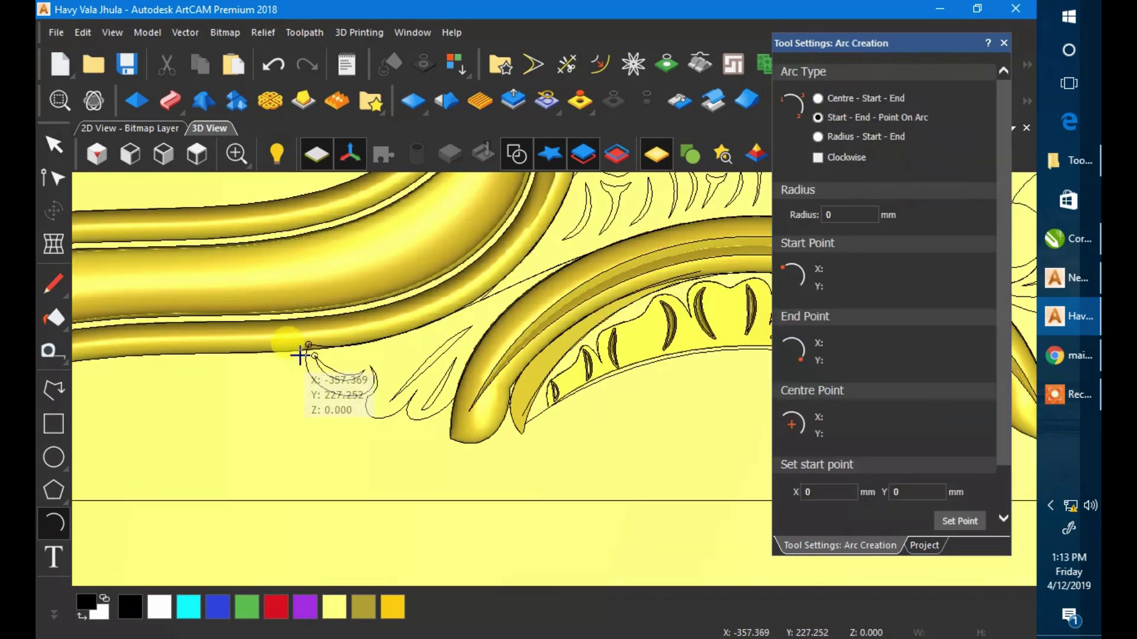
click(275, 351)
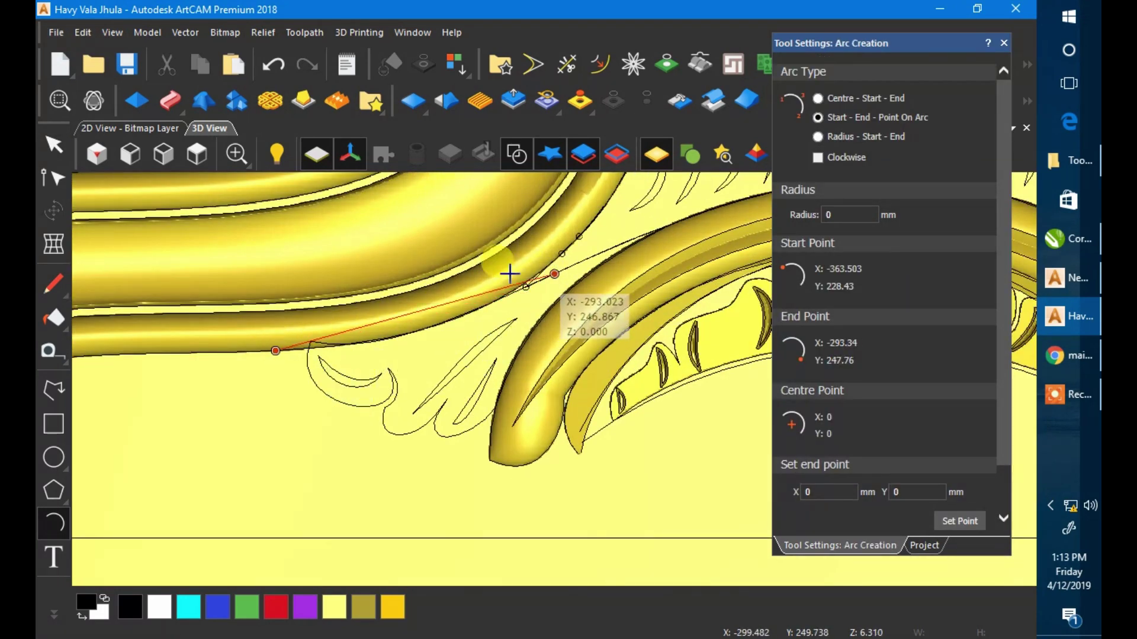
click(494, 303)
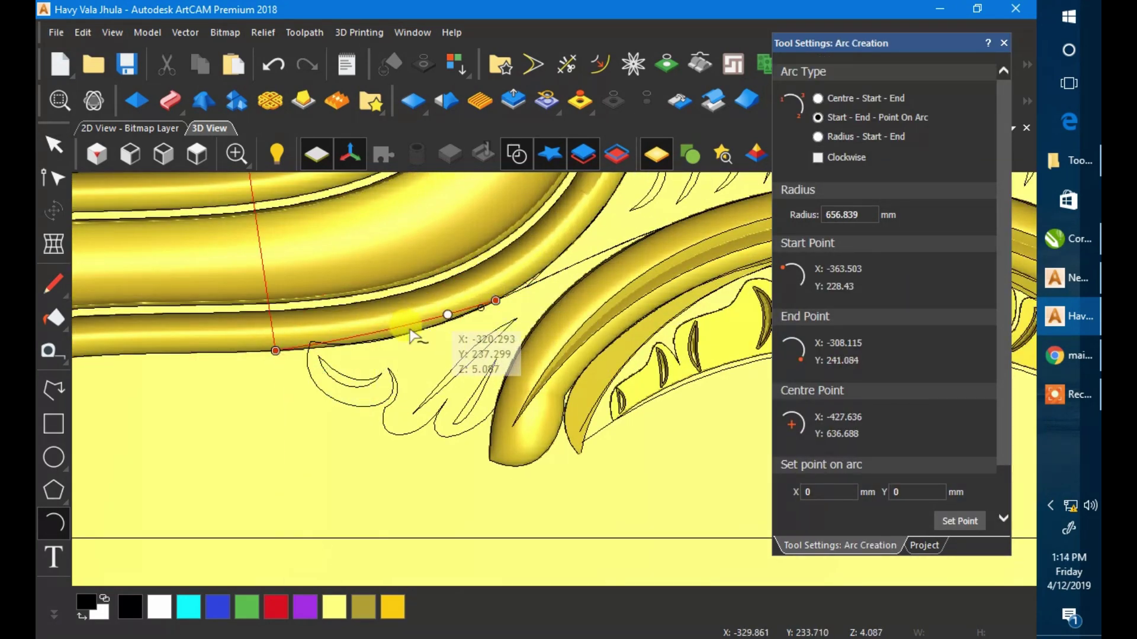
scroll(396, 331, up, 3)
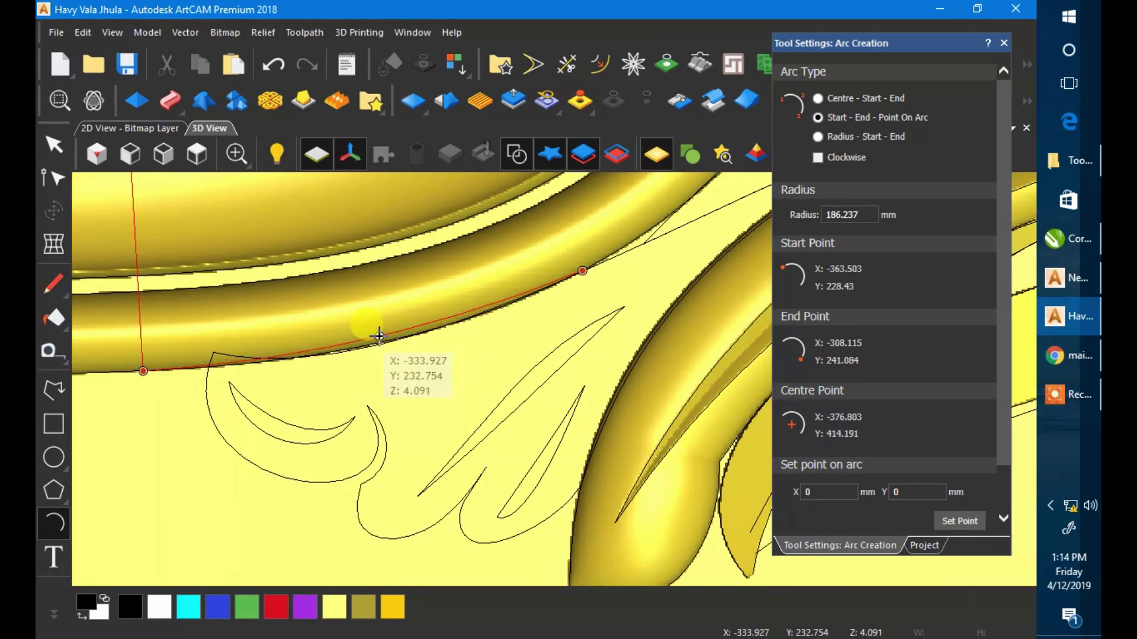
click(379, 330)
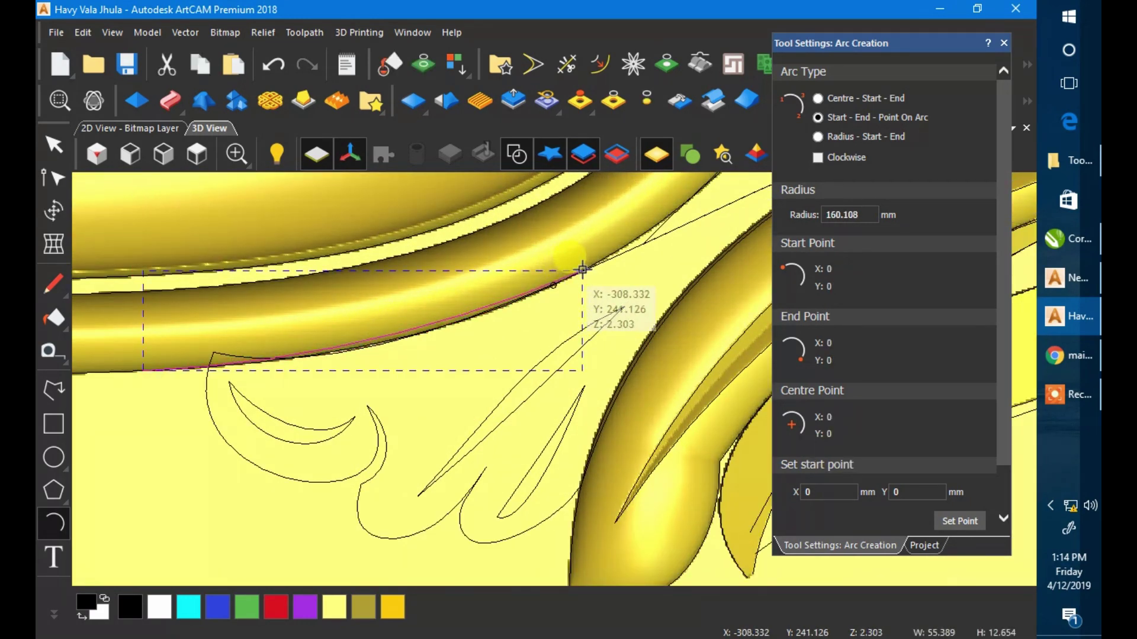
Step: Draw a second three-point arc of about 467 mm radius from the first arc's end to the arch's outer edge
click(582, 270)
scroll(582, 278, down, 3)
scroll(710, 302, up, 4)
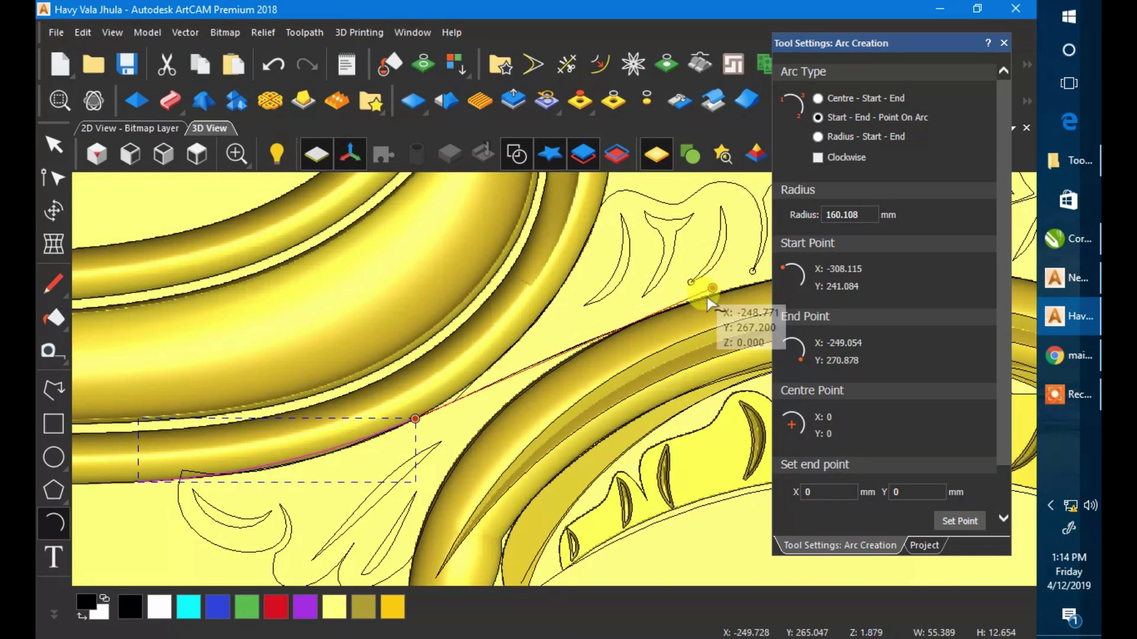
scroll(616, 314, up, 3)
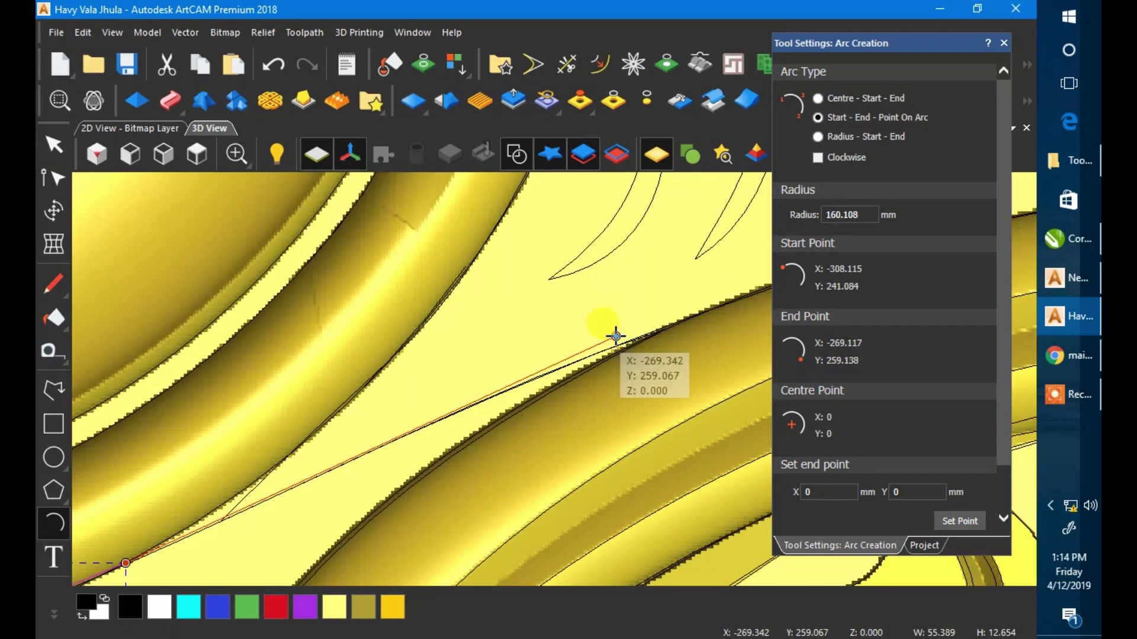
click(616, 336)
click(398, 421)
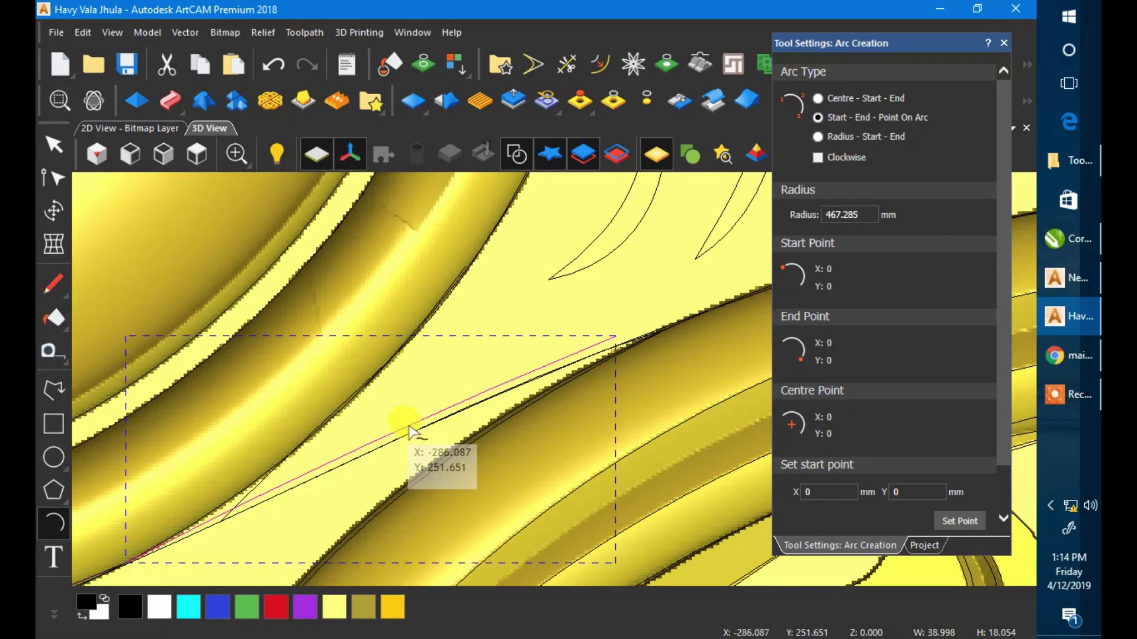
Step: Continue with a third three-point arc, about 18.6 mm wide and 7.2 mm high, along the arch's outer edge
scroll(616, 336, down, 3)
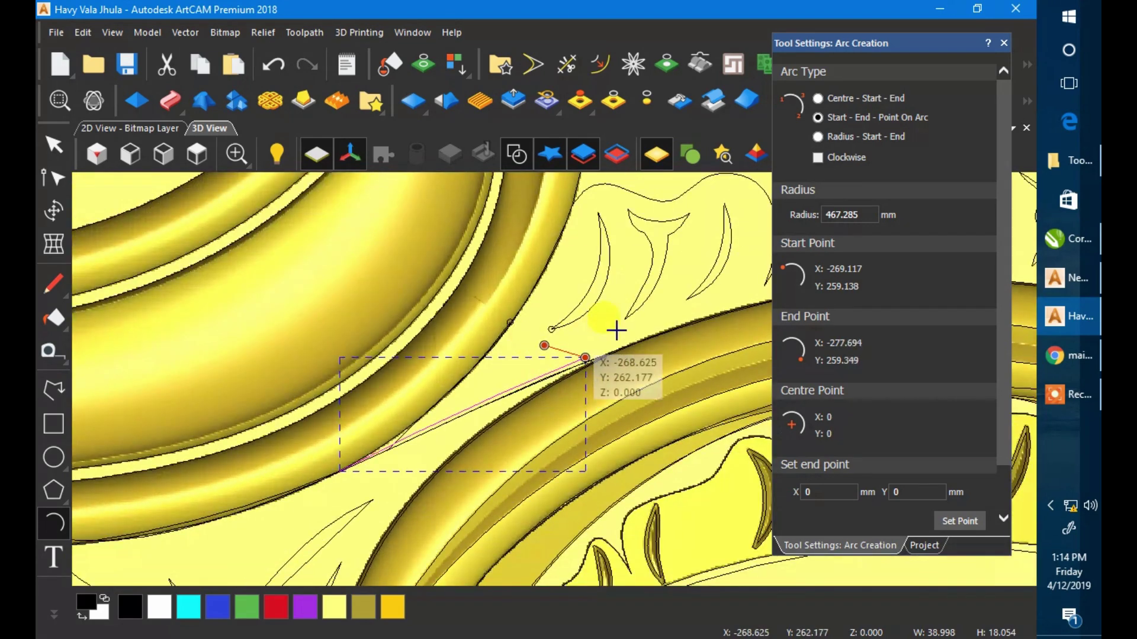
click(702, 312)
scroll(634, 346, up, 3)
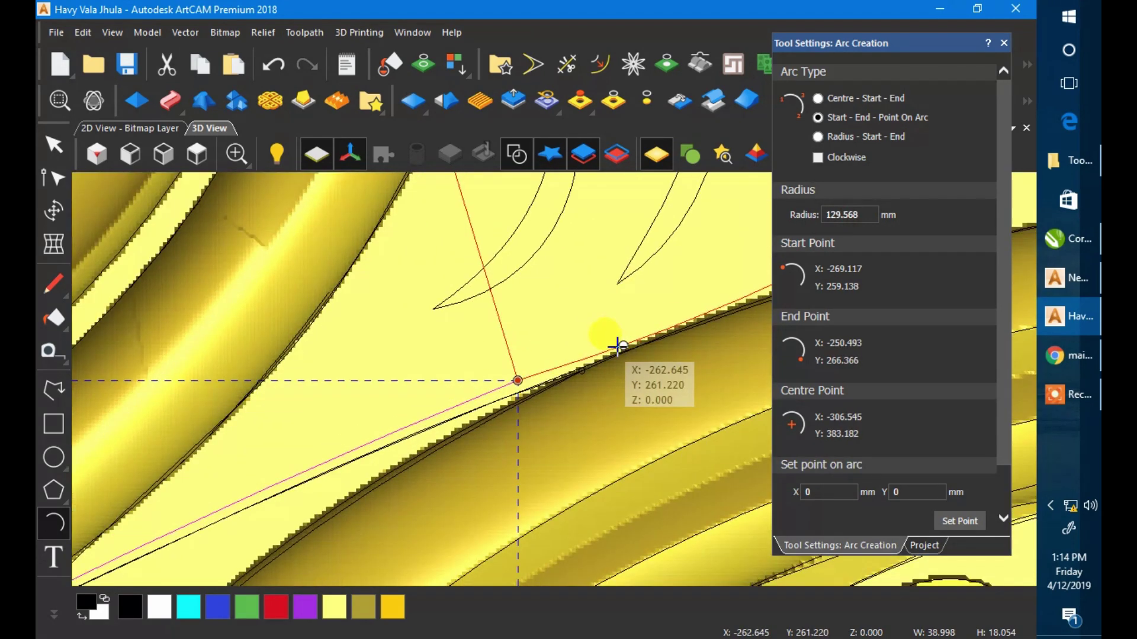
click(592, 346)
key(Escape)
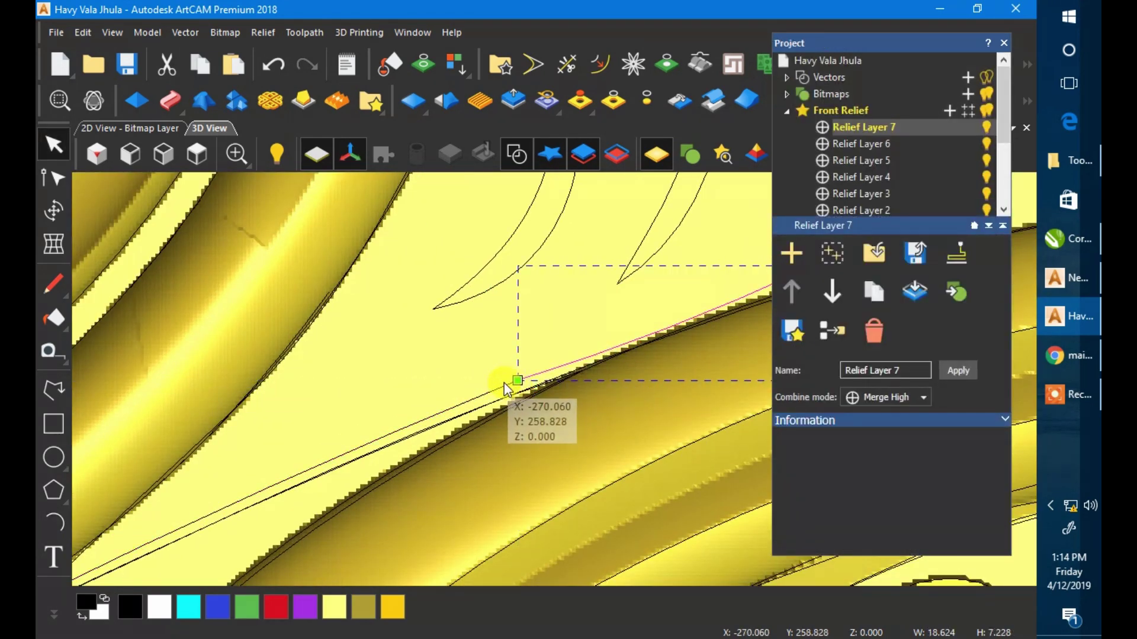
Step: Join the three arcs into one open vector at their coincident nodes
scroll(555, 308, down, 3)
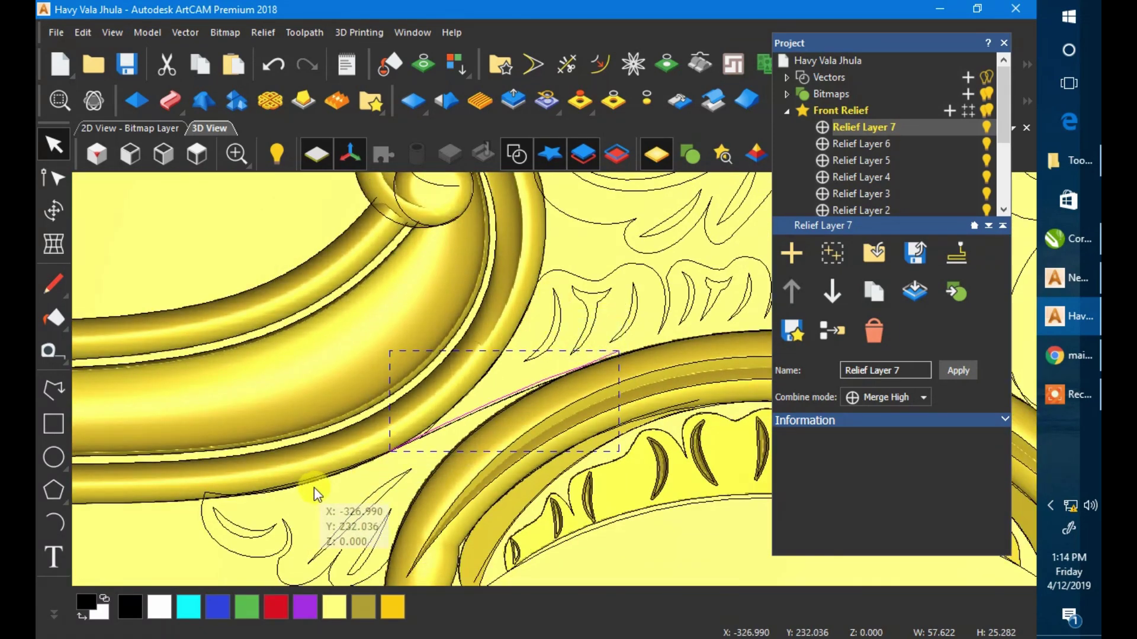
scroll(315, 474, up, 3)
shift+click(318, 471)
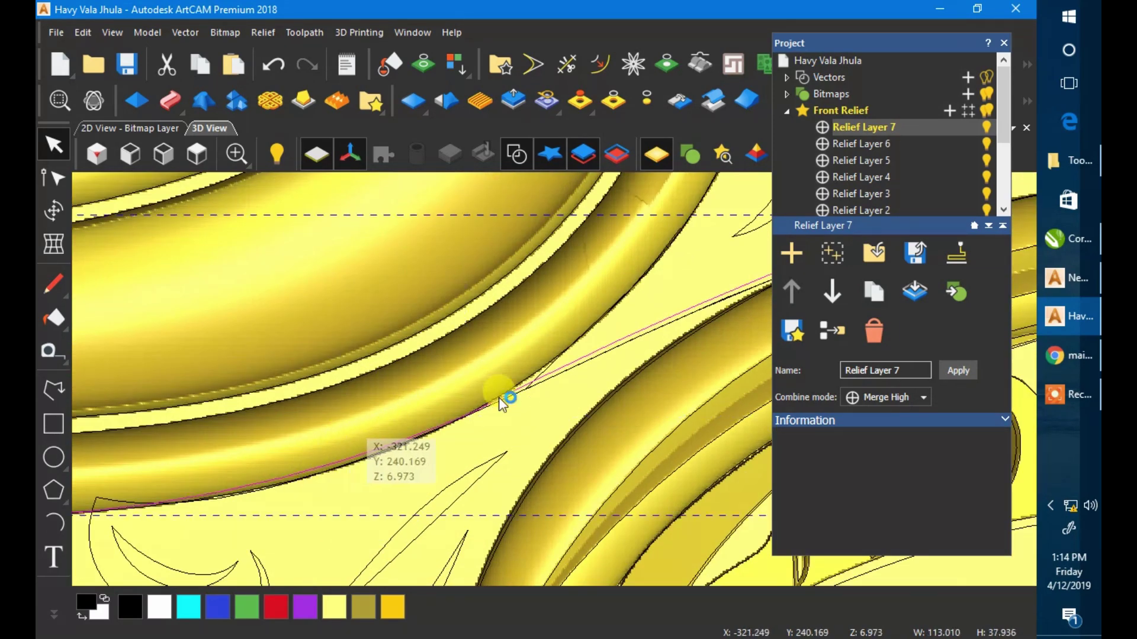
key(j)
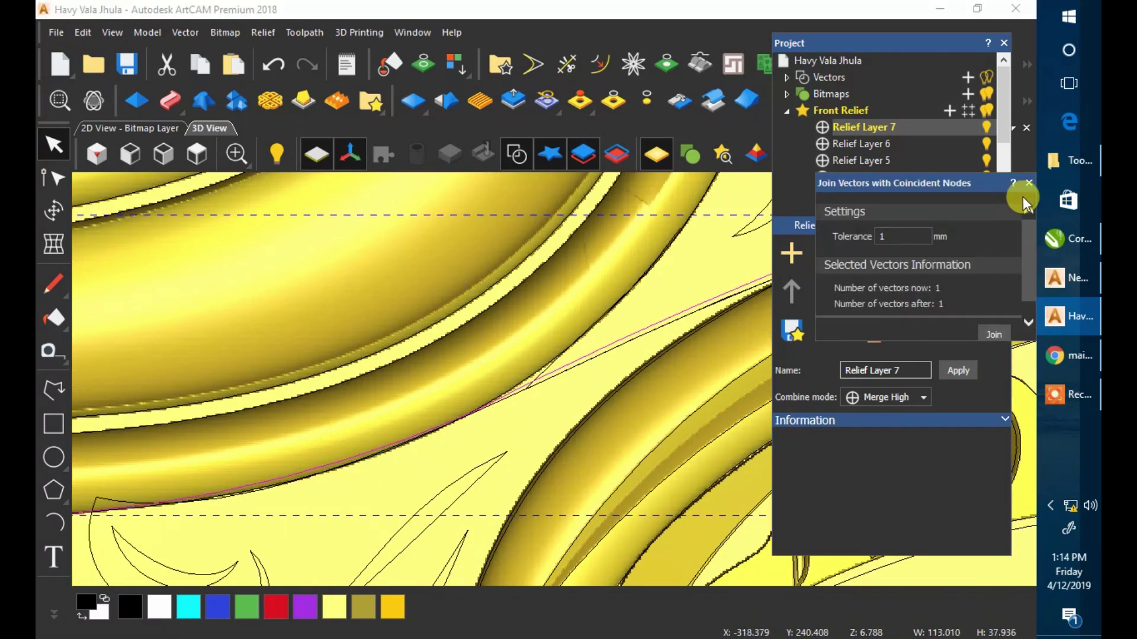
click(1028, 183)
scroll(570, 276, down, 4)
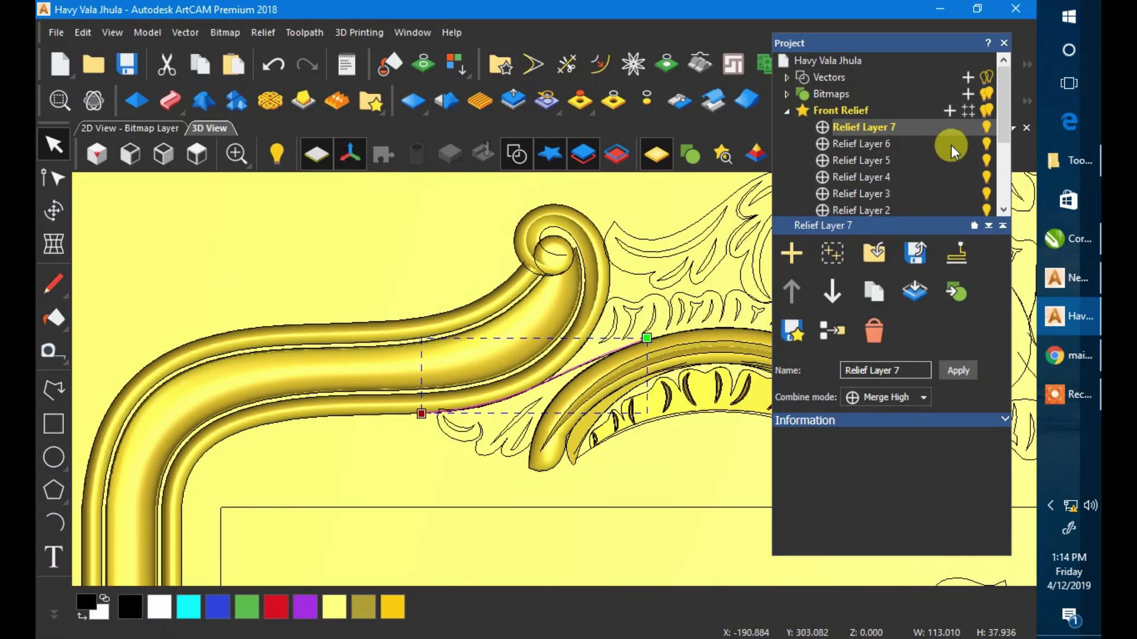
Step: Toggle the visibility of Relief Layers 7 and 6 to check their content, and deselect the joined curve
click(986, 125)
click(989, 140)
click(990, 141)
click(985, 129)
scroll(519, 445, up, 2)
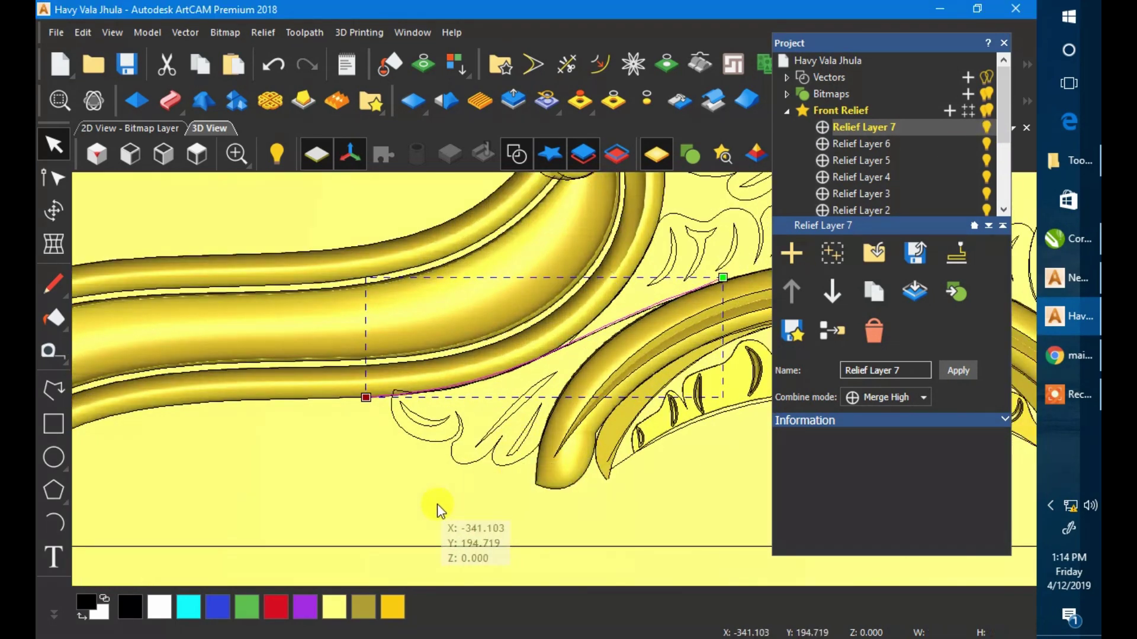
click(436, 510)
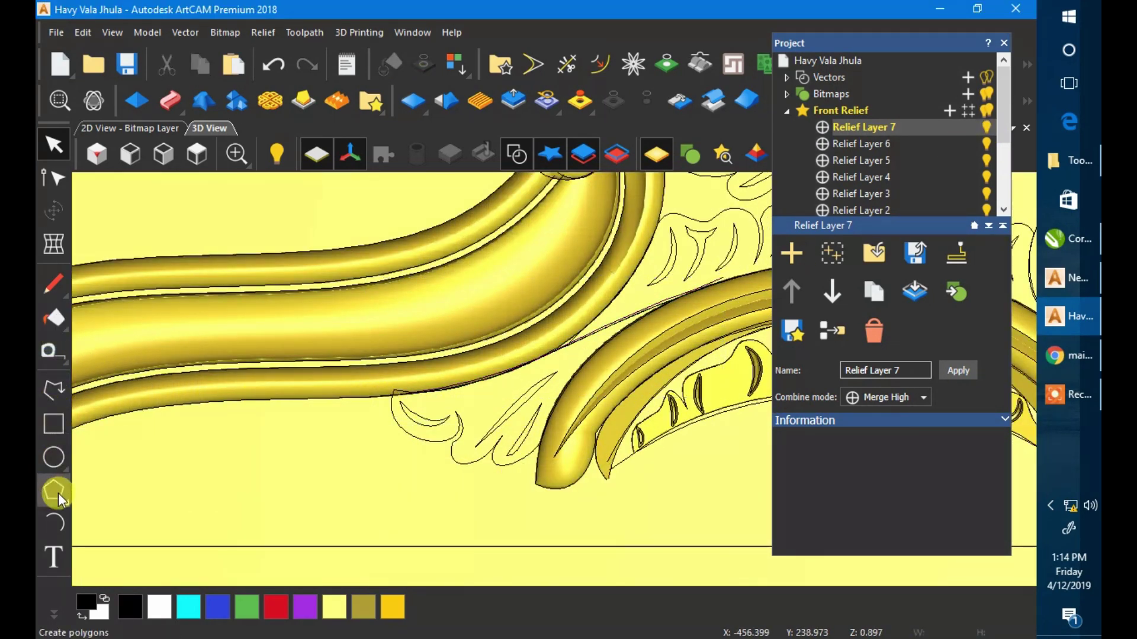
Step: Draw a three-point arc of about 31 mm radius from the frame's lower edge to just below the leaf tips
click(53, 523)
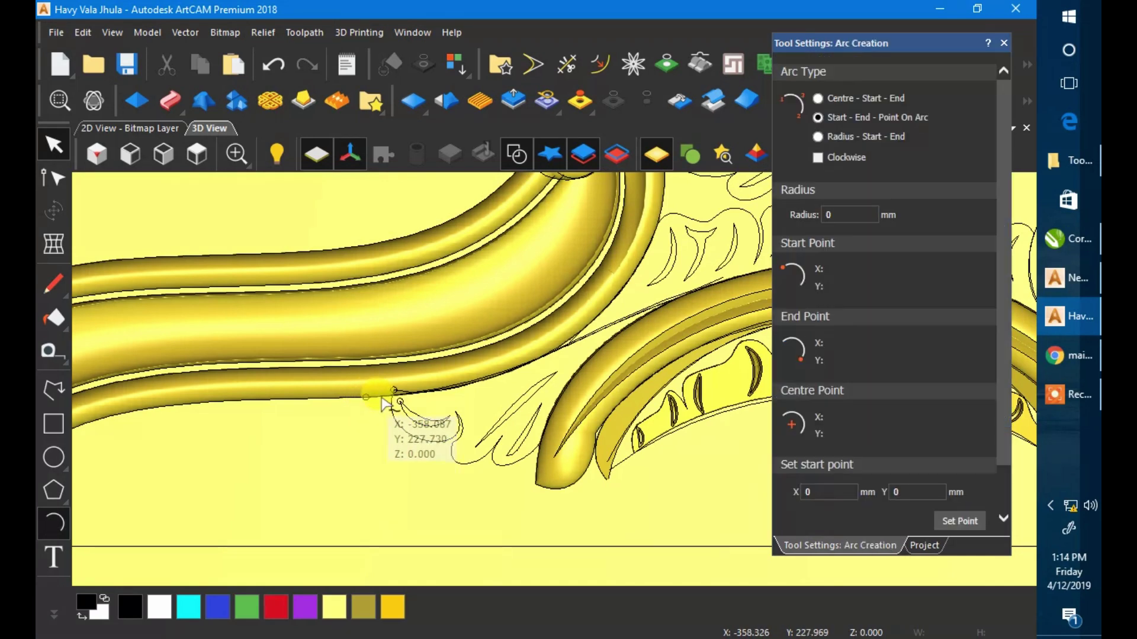
click(385, 389)
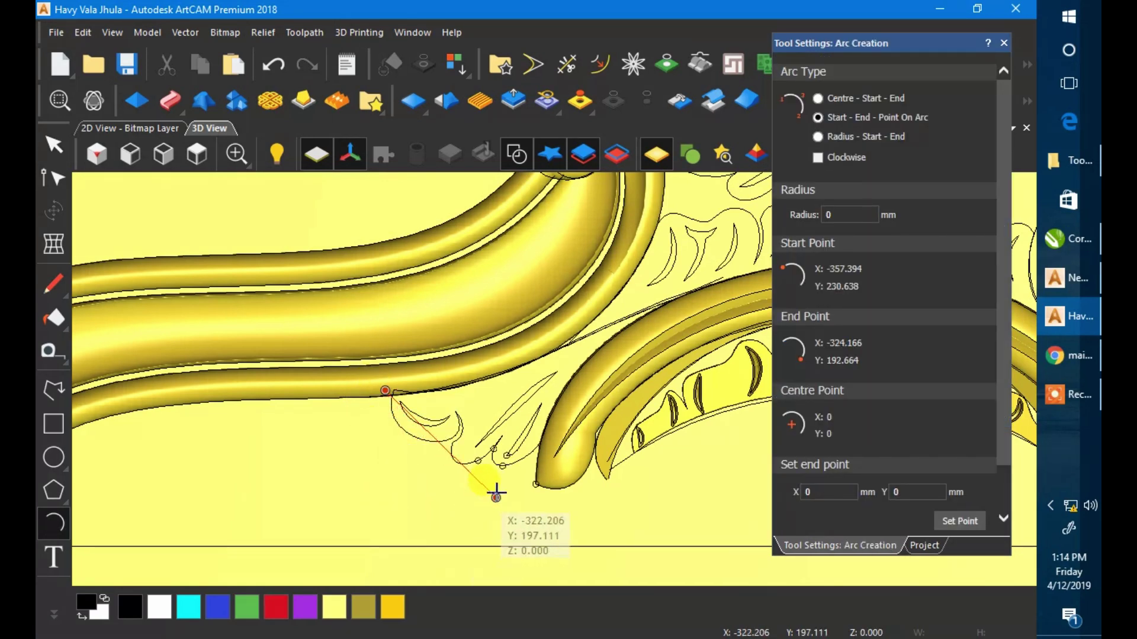
click(501, 477)
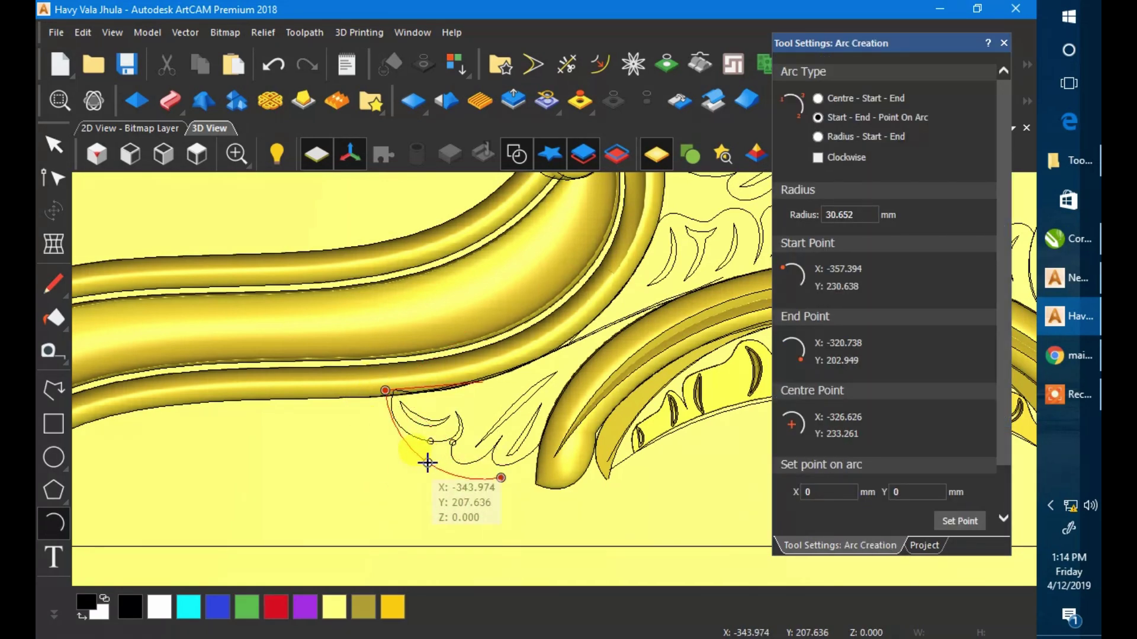
click(500, 481)
click(500, 479)
Step: Continue with a second three-point arc of about 24 mm radius from the first arc's end up onto the arch
click(671, 328)
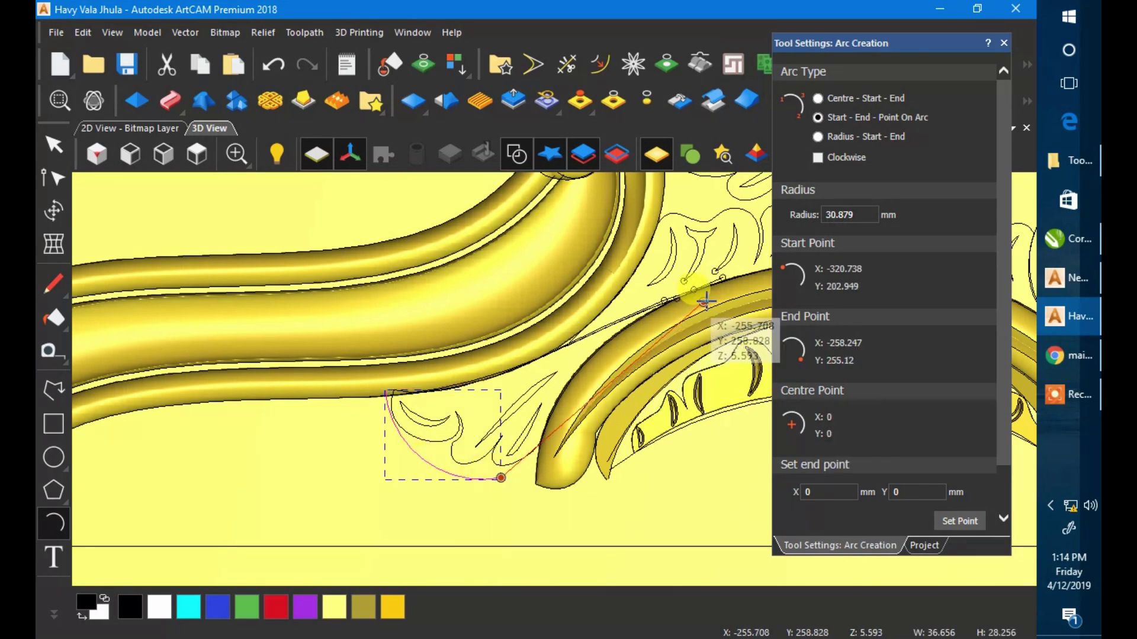
scroll(545, 441, up, 2)
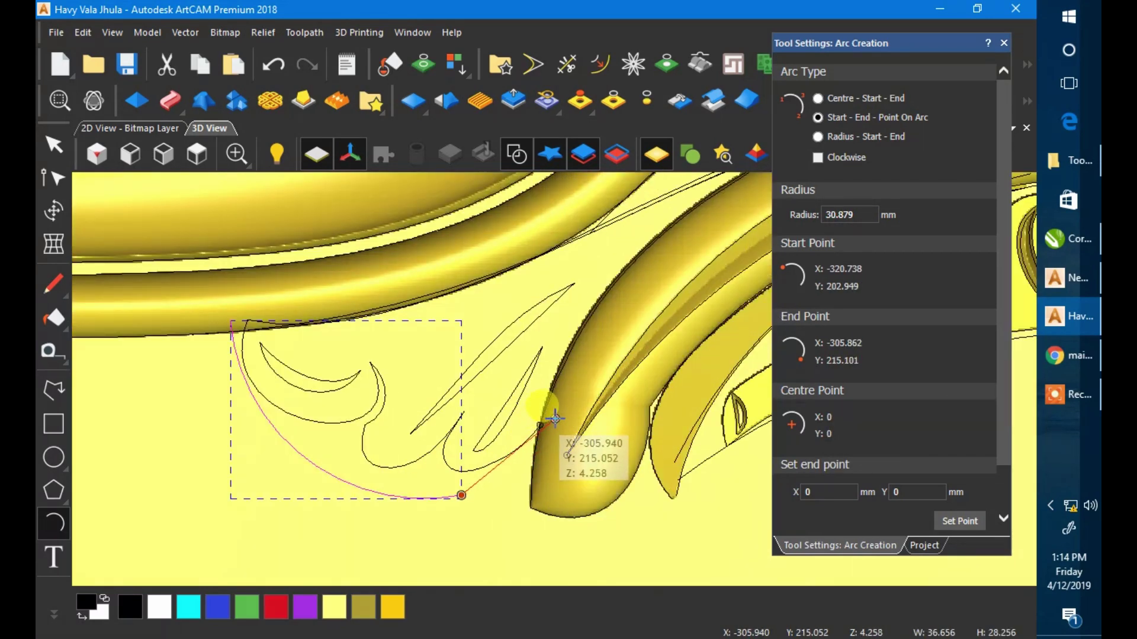
click(555, 420)
click(527, 457)
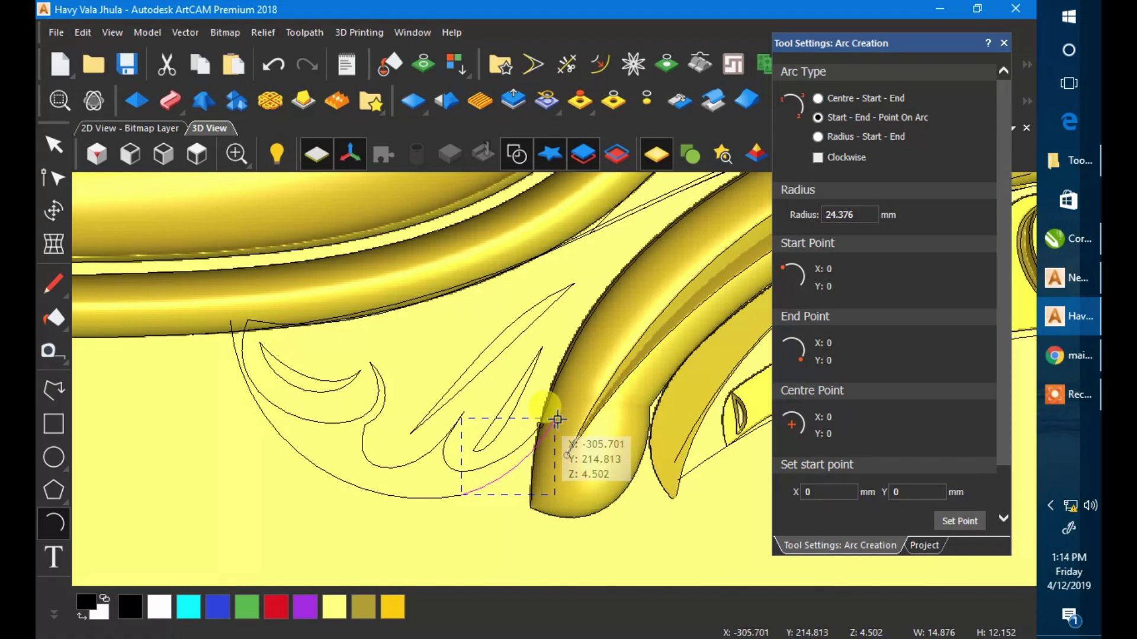
Step: Draw a third three-point arc of about 87 mm radius along the arch's raised band and finish arc creation
click(556, 420)
scroll(558, 376, down, 3)
scroll(752, 242, up, 2)
click(747, 244)
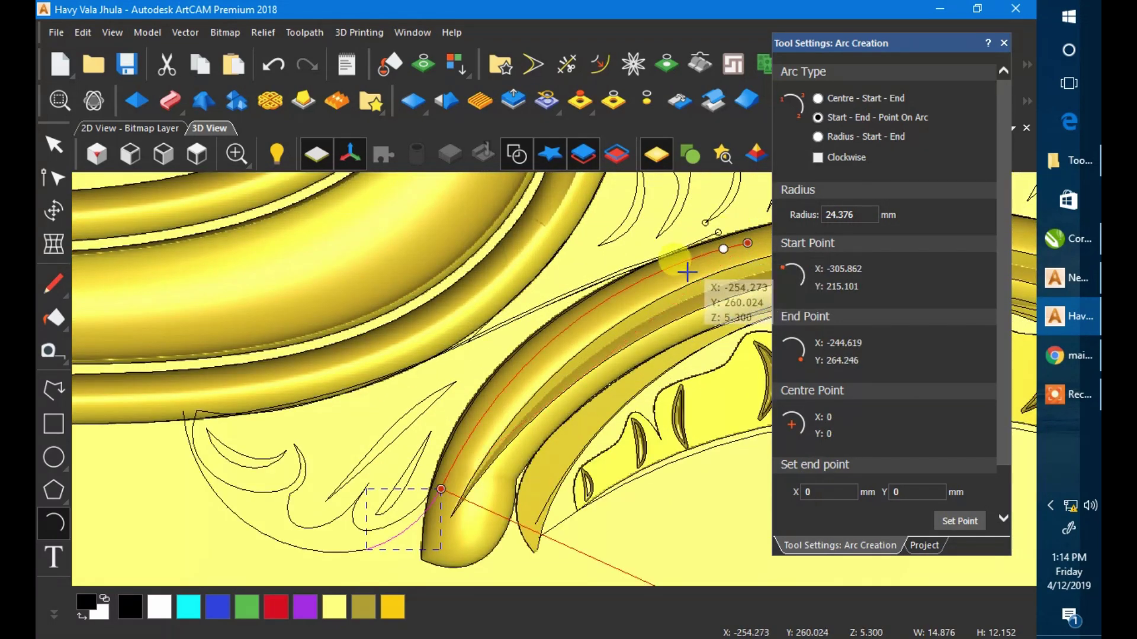
click(687, 272)
click(616, 284)
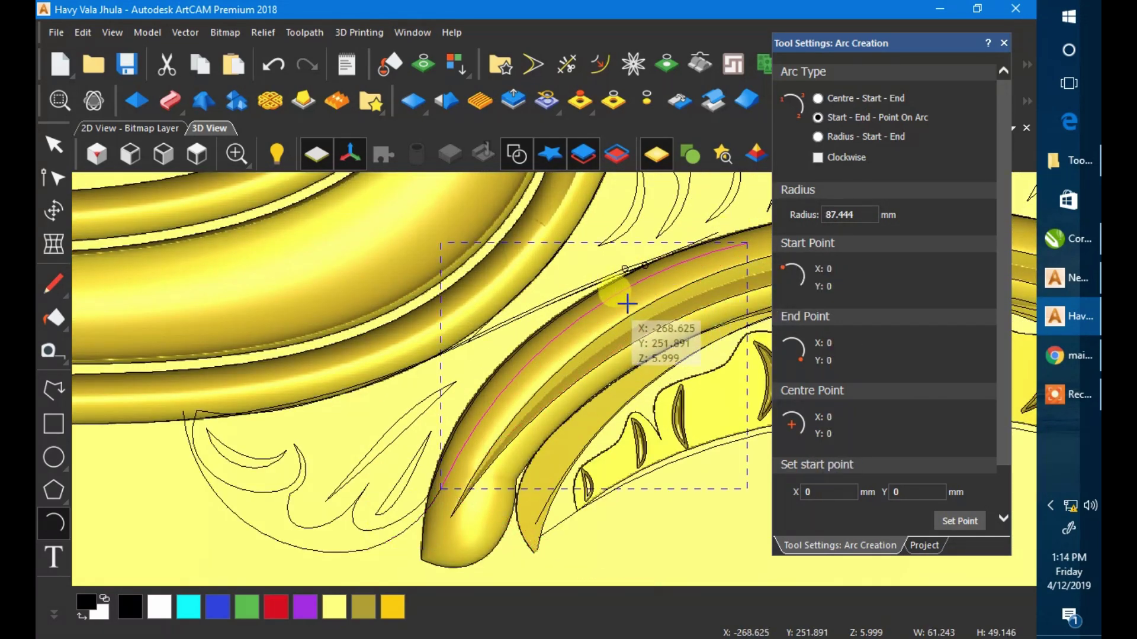
key(Escape)
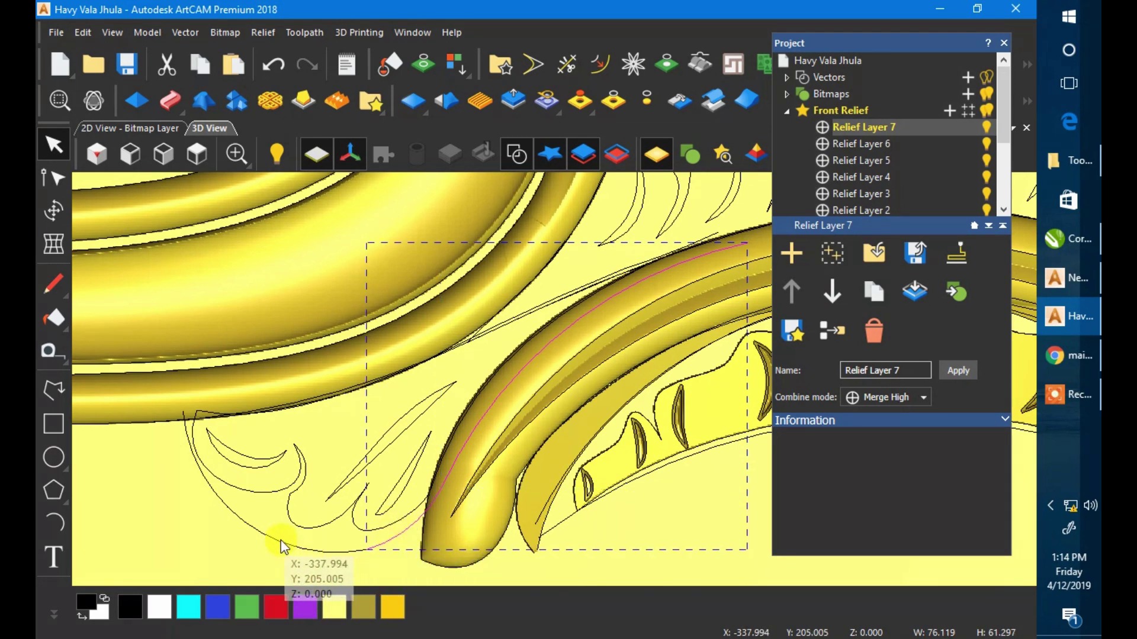
Step: Join the three arcs running below the leaf and along the arch into one vector with 1 mm tolerance
drag(282, 546, 217, 516)
key(j)
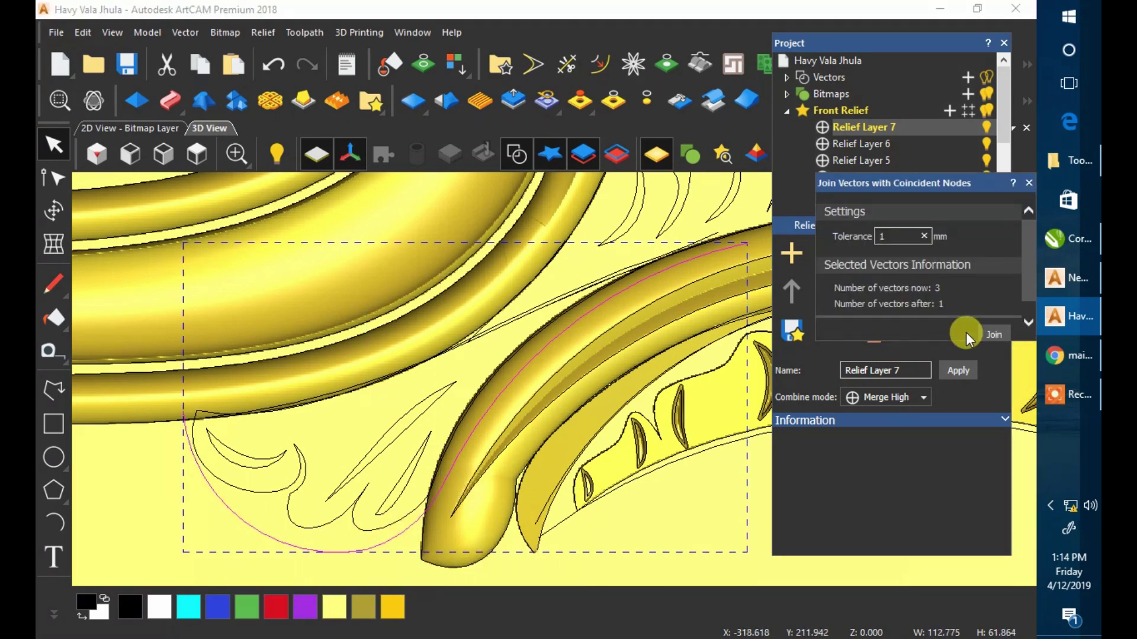
click(1029, 183)
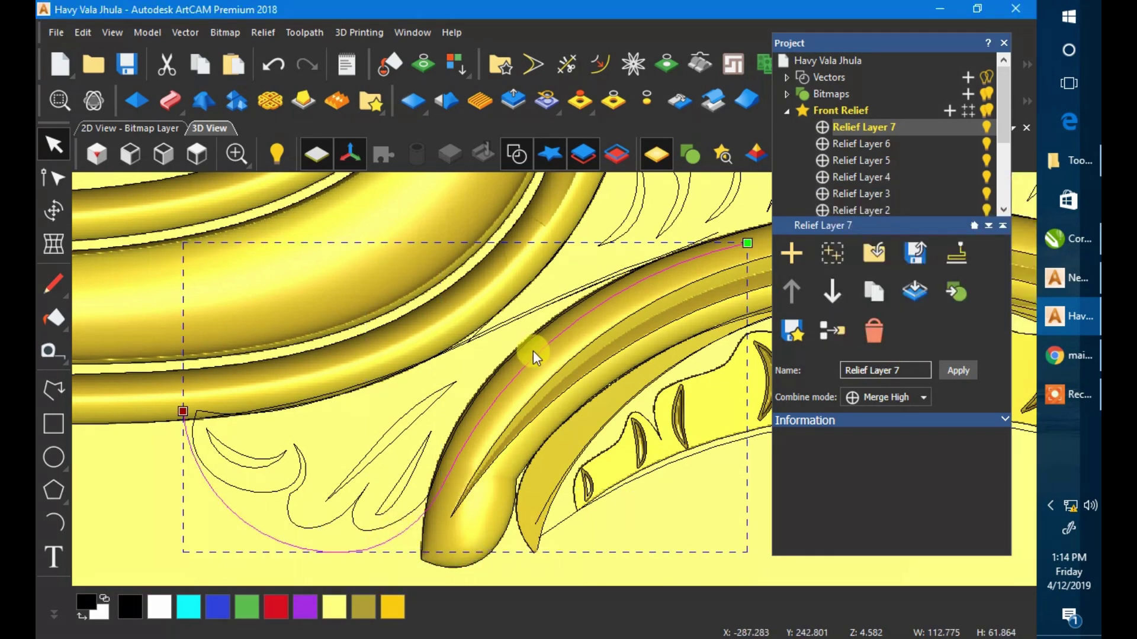
Step: Set up a Two Rail Sweep using the curves above and below the leaf as drive rails, and add a cross-section profile
click(515, 316)
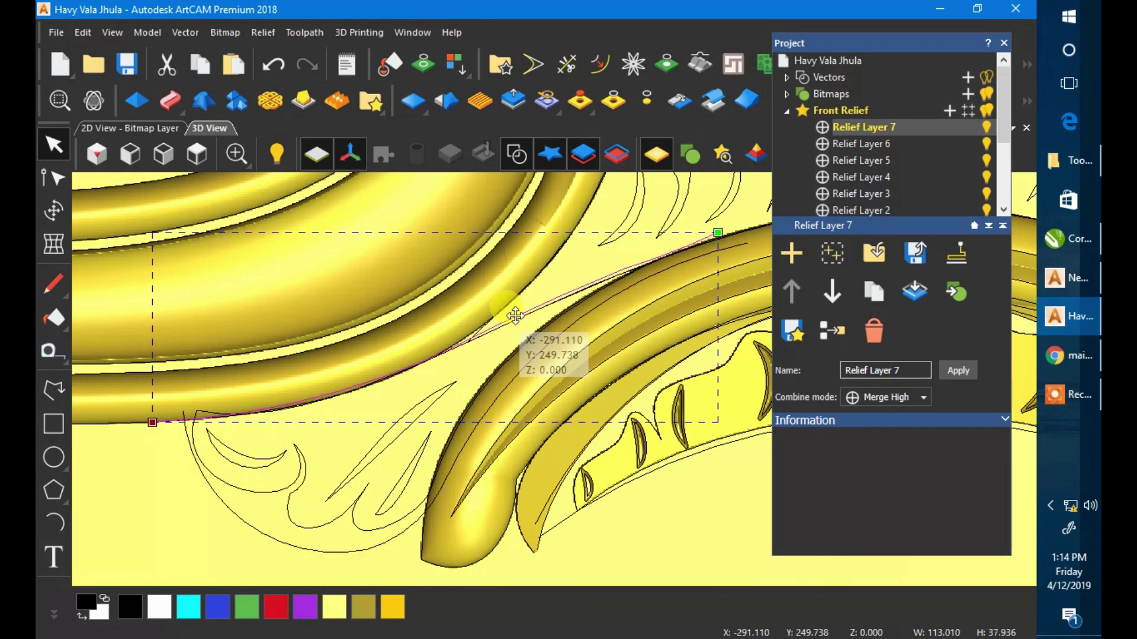
shift+click(503, 392)
scroll(423, 441, down, 2)
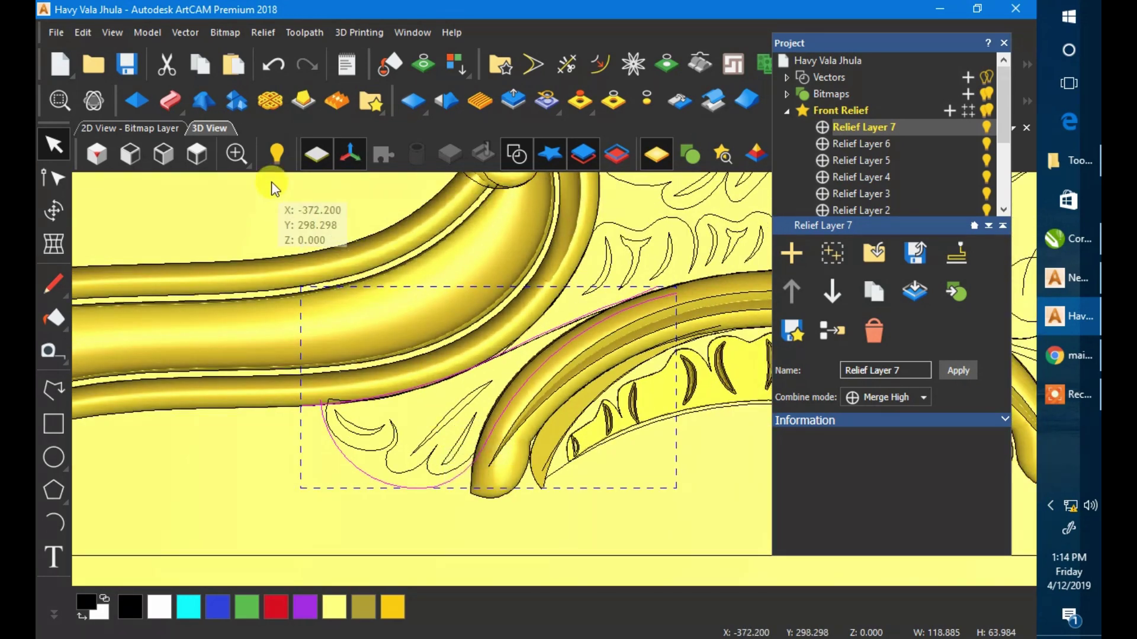
click(166, 103)
click(197, 157)
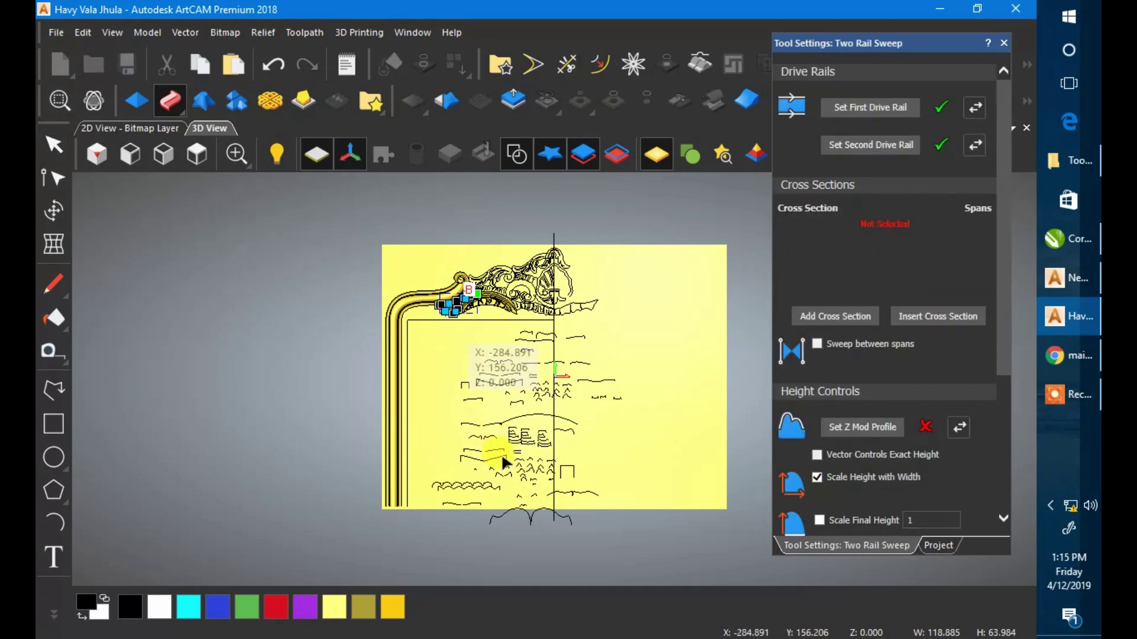
scroll(500, 443, up, 1)
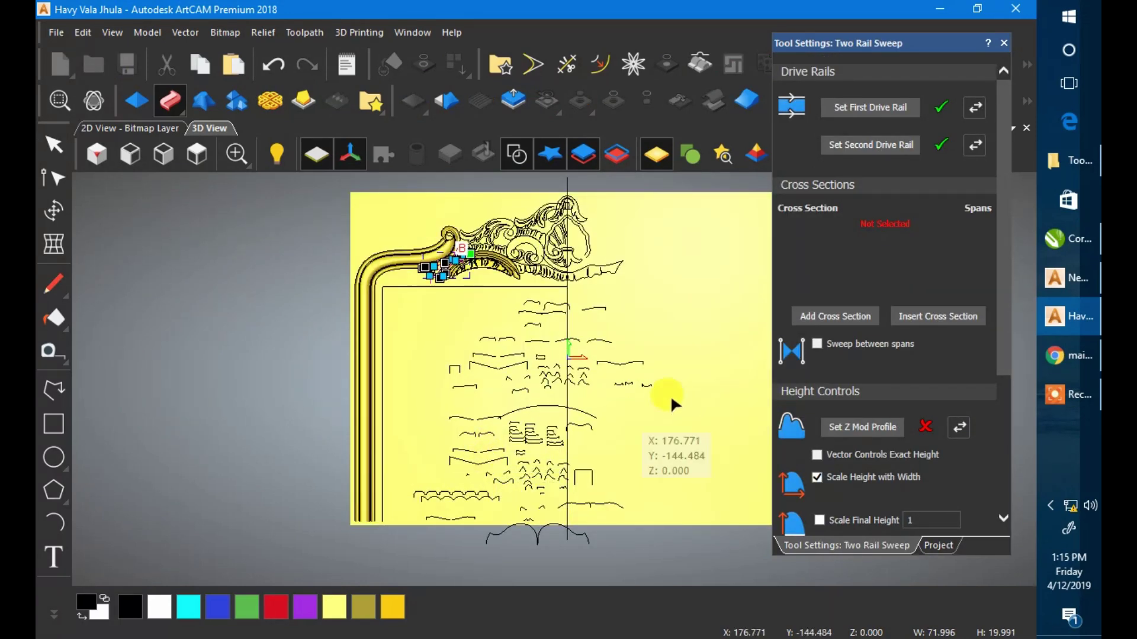
scroll(450, 241, up, 4)
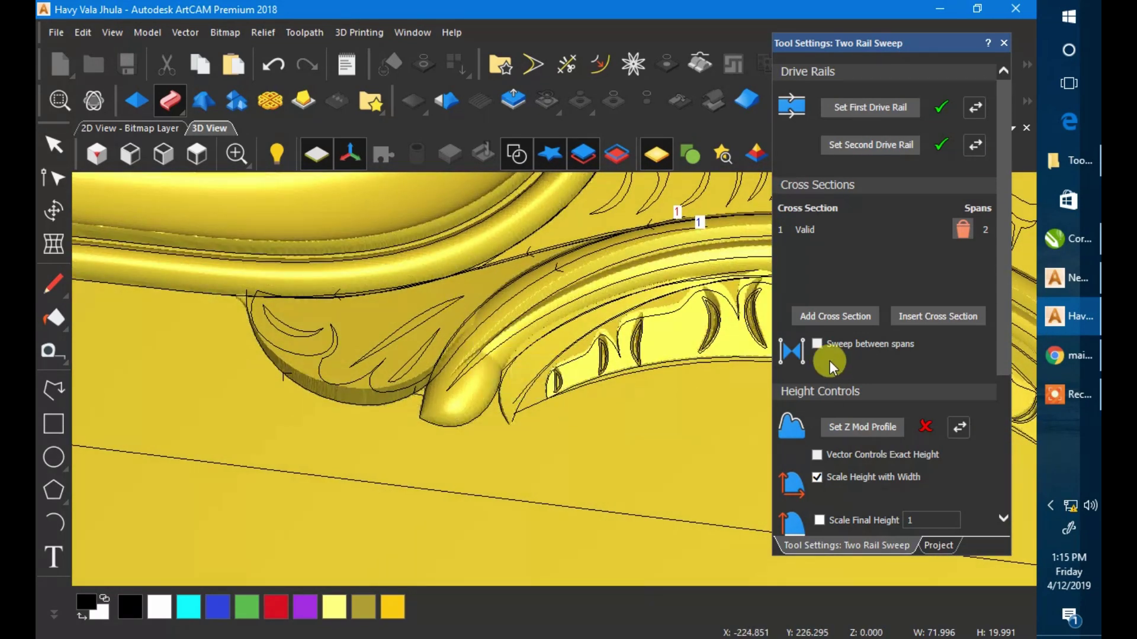
scroll(831, 385, down, 2)
Step: Scale the sweep's final height to 7, use Merge High, and apply the Two Rail Sweep over the leaf area
click(820, 448)
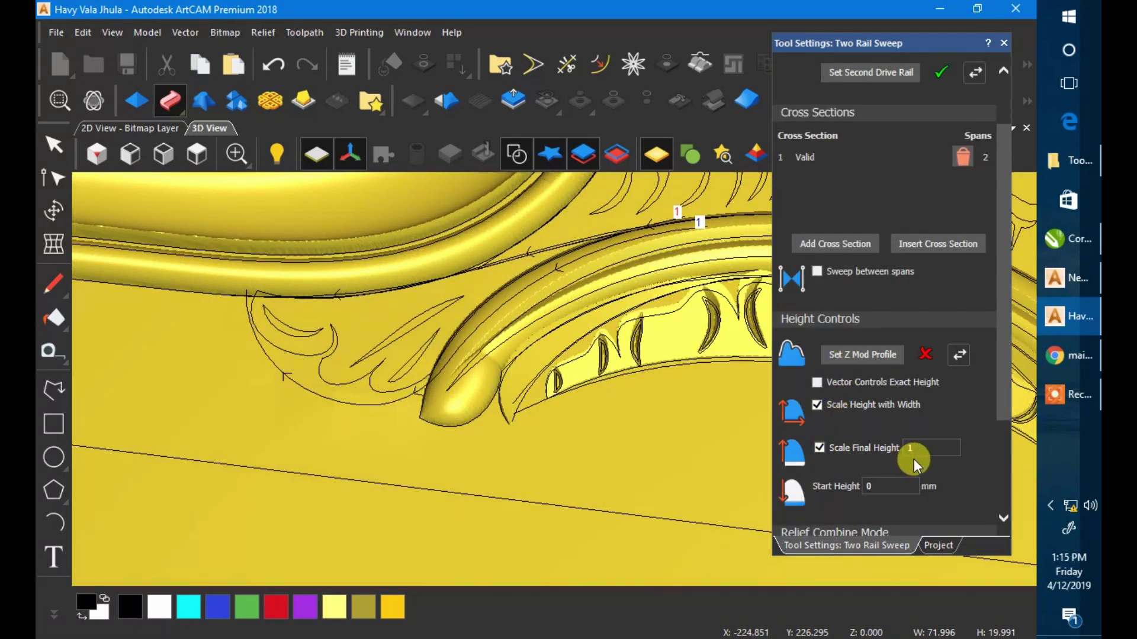
click(923, 448)
key(BackSpace)
text(7)
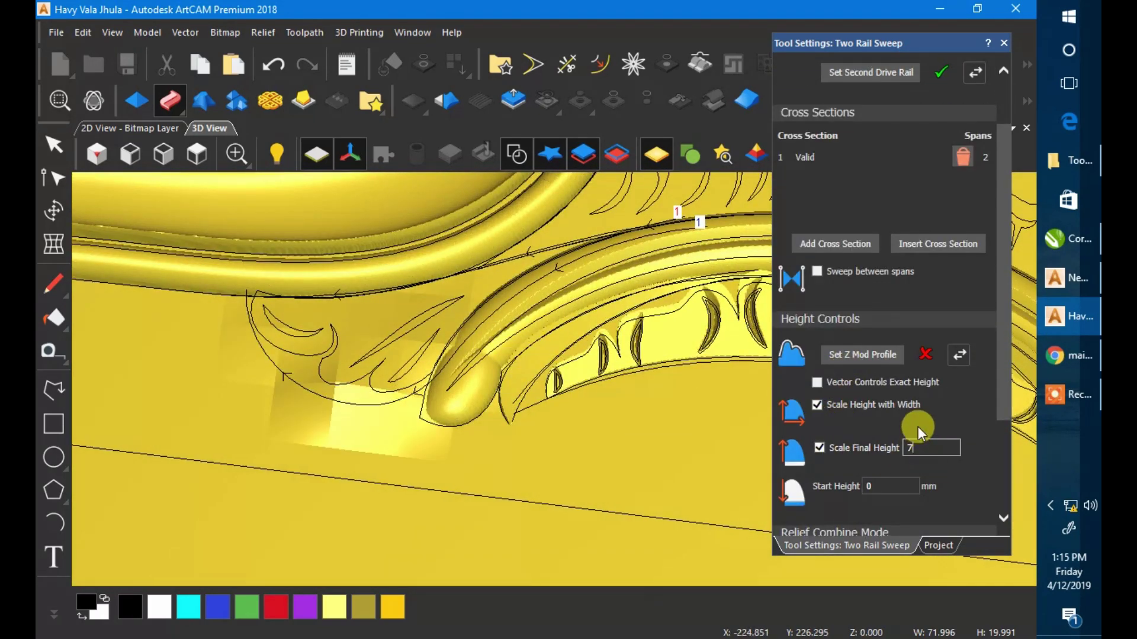
scroll(841, 459, down, 3)
click(838, 465)
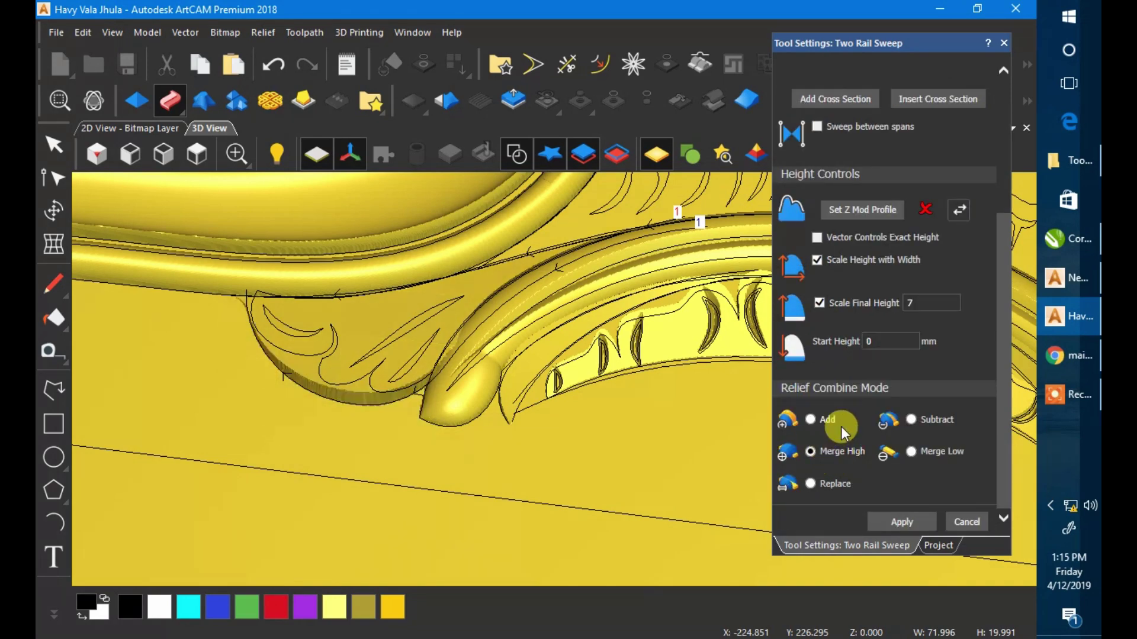
scroll(876, 394, up, 3)
scroll(876, 393, down, 3)
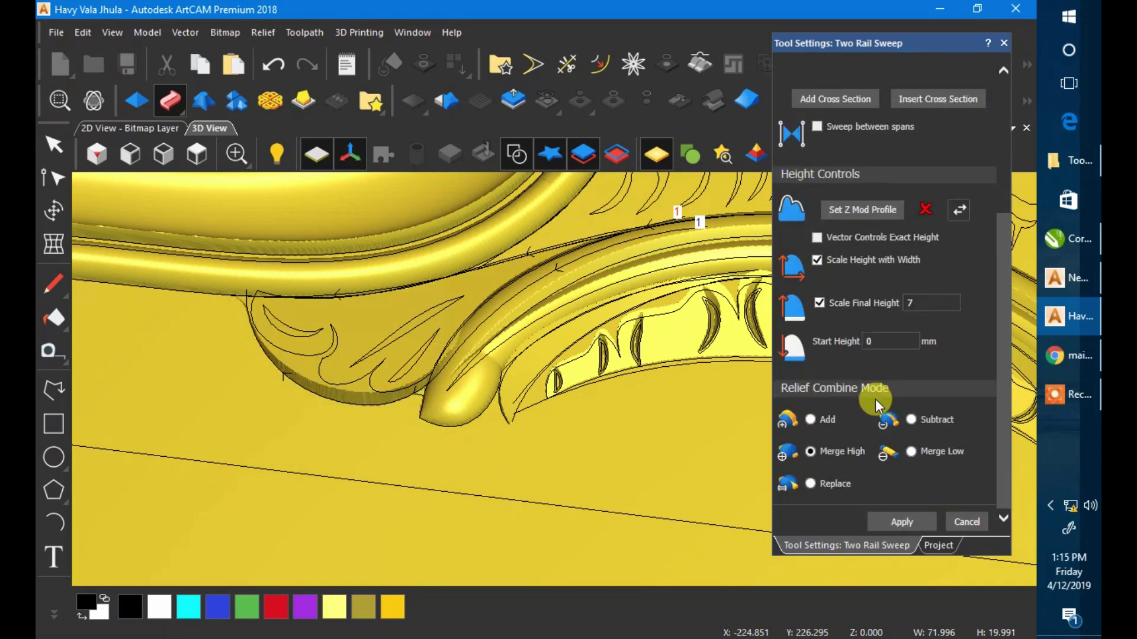
click(901, 522)
click(965, 522)
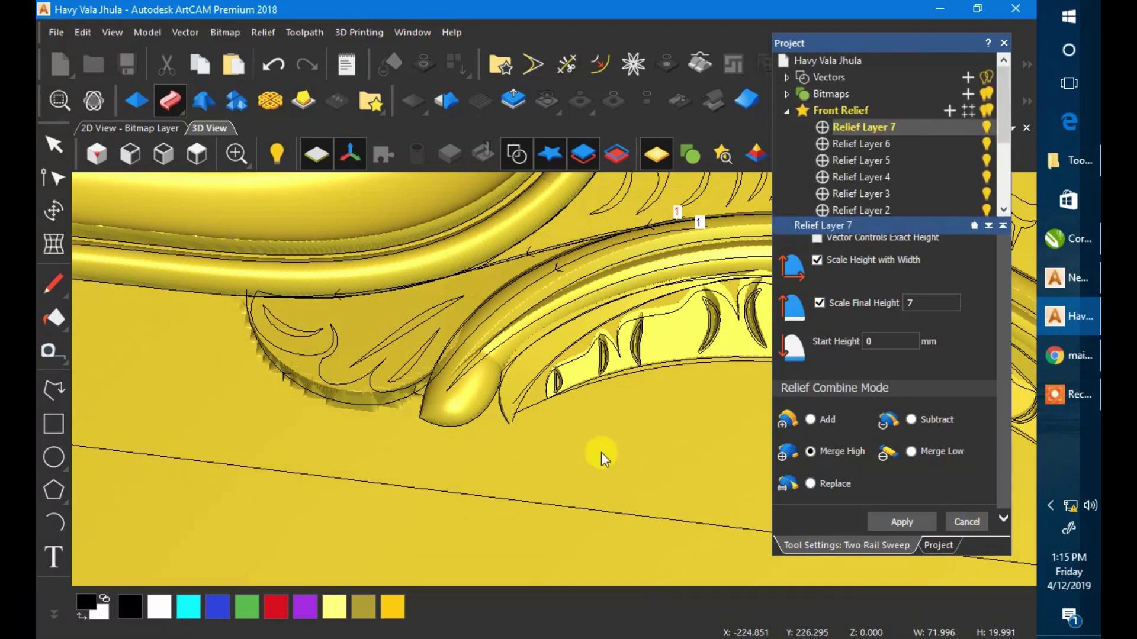
Step: Return to the top view of the whole relief and save the model
click(197, 154)
click(464, 473)
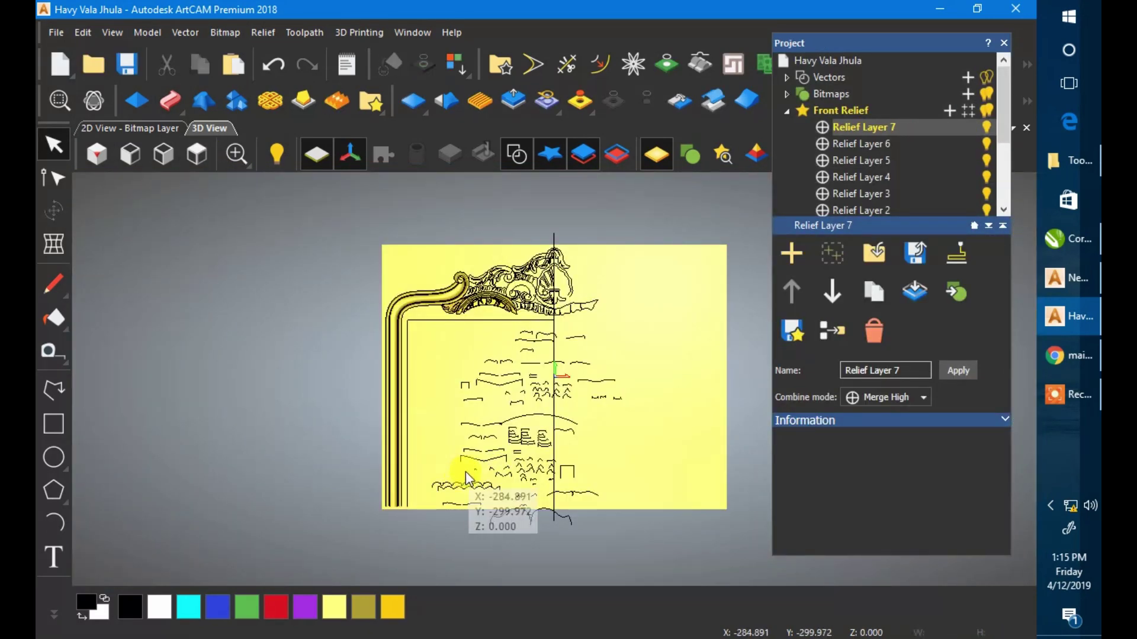
key(ctrl+s)
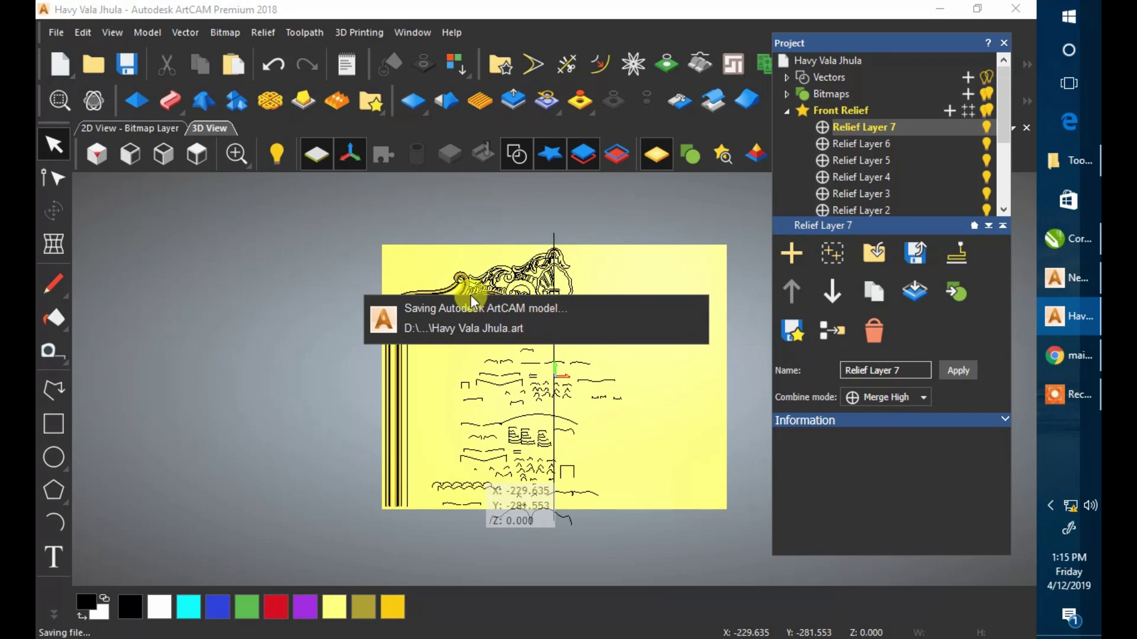
Step: Select the leaf's outline and zero the swept relief outside it
scroll(468, 296, up, 5)
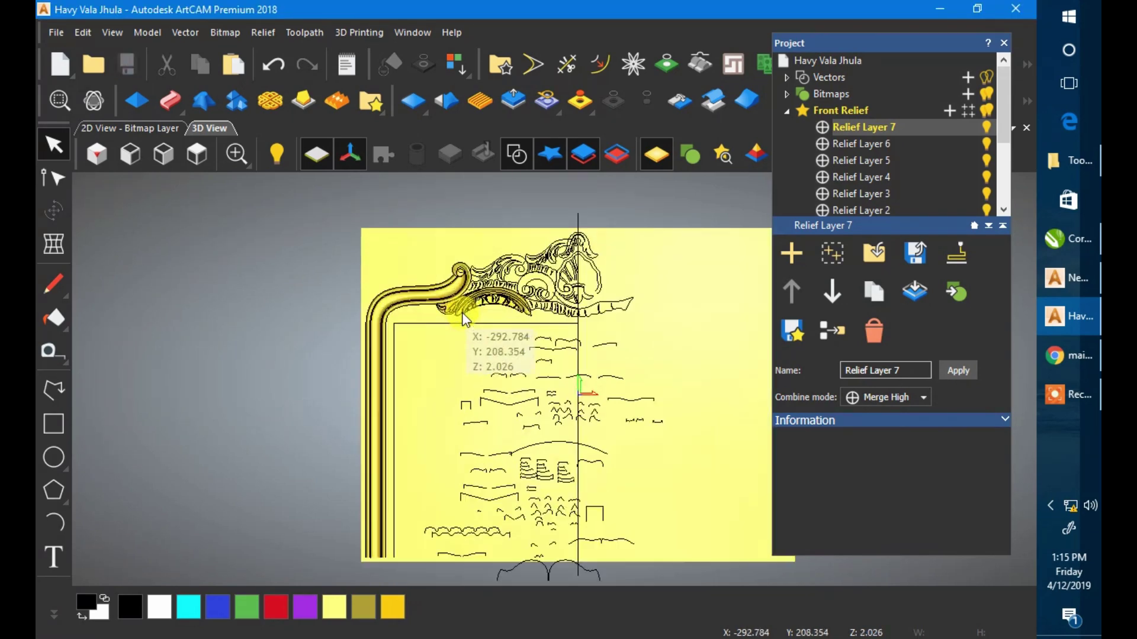
scroll(430, 308, up, 3)
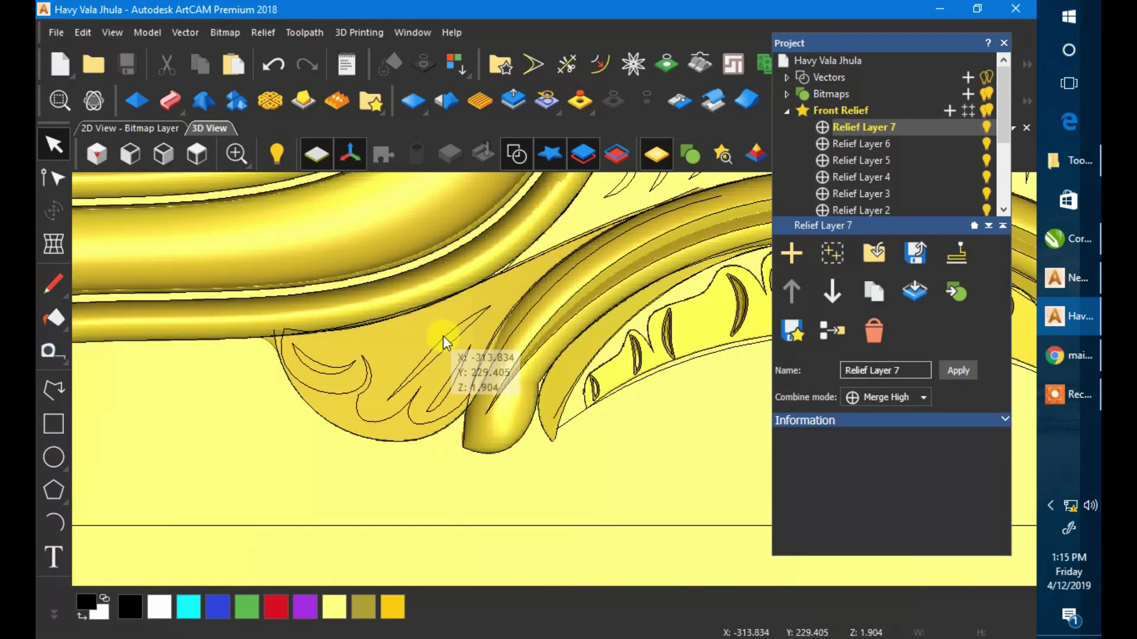
click(367, 428)
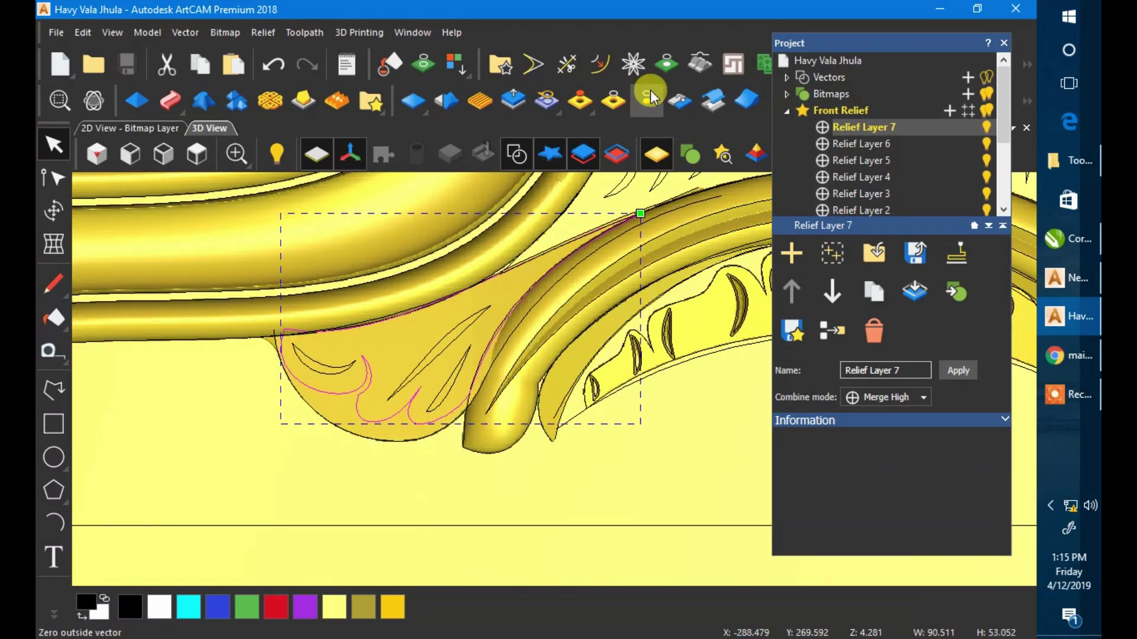
click(439, 470)
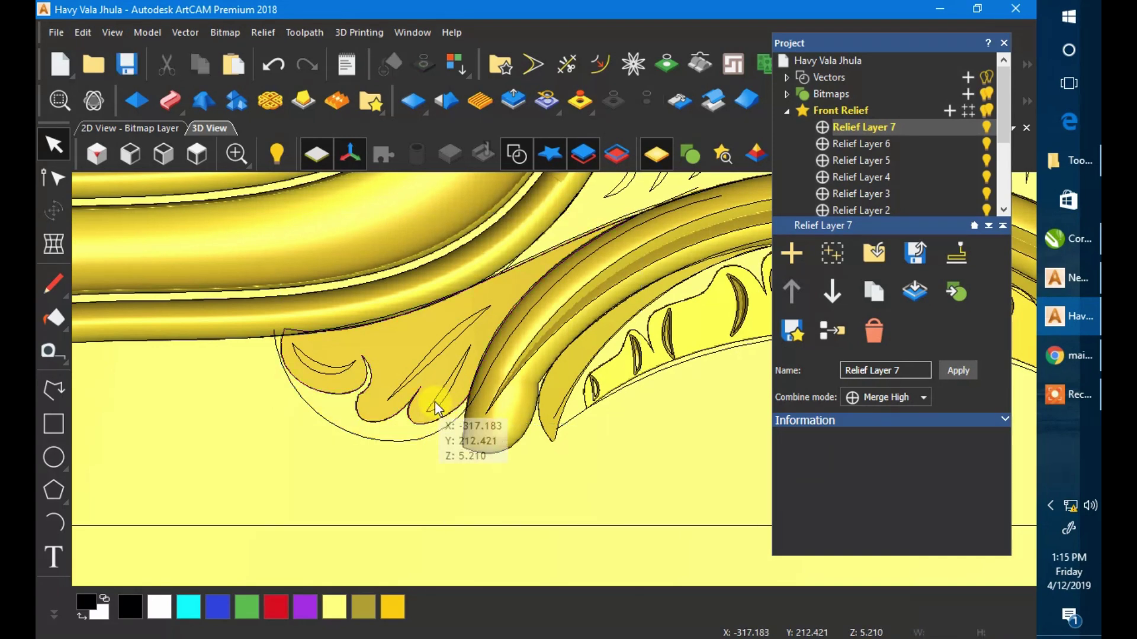
Step: Scale the relief on Relief Layer 7 to a height of 7 mm
click(515, 102)
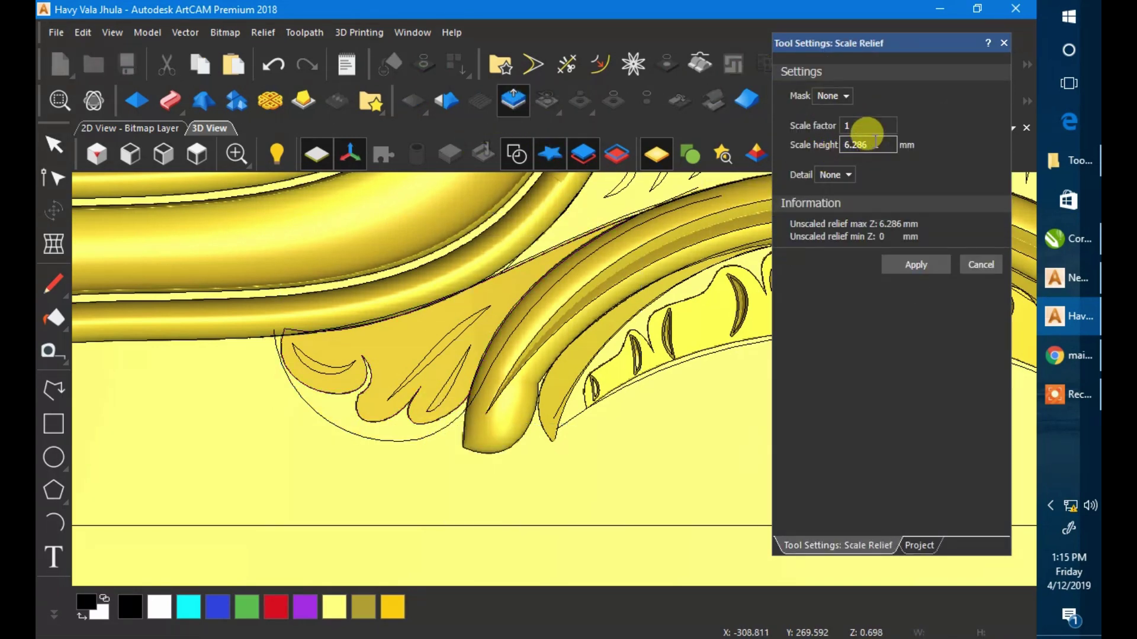
double_click(875, 142)
text(7)
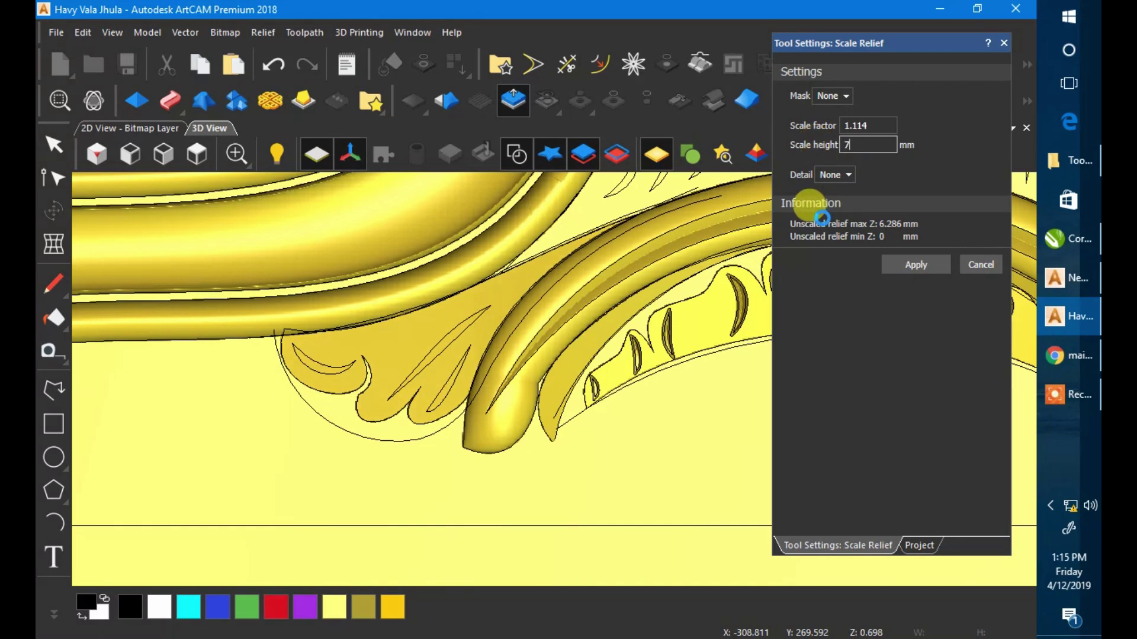
click(53, 144)
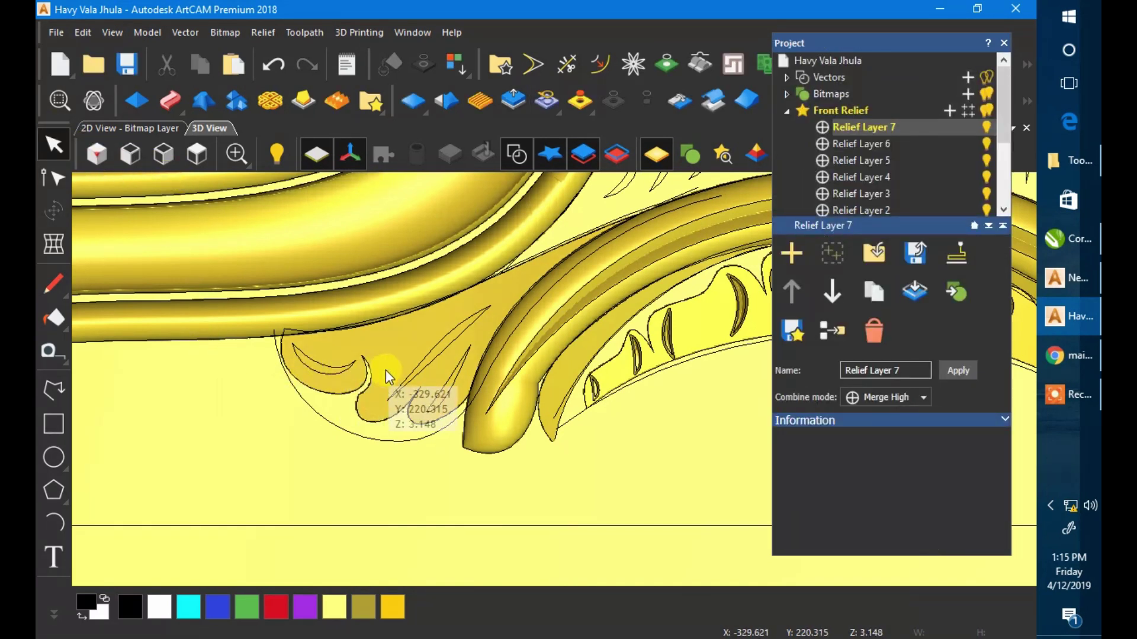
Step: Hide the vectors and examine the raised leaf relief beside the arch from tilted and close-up views
click(410, 374)
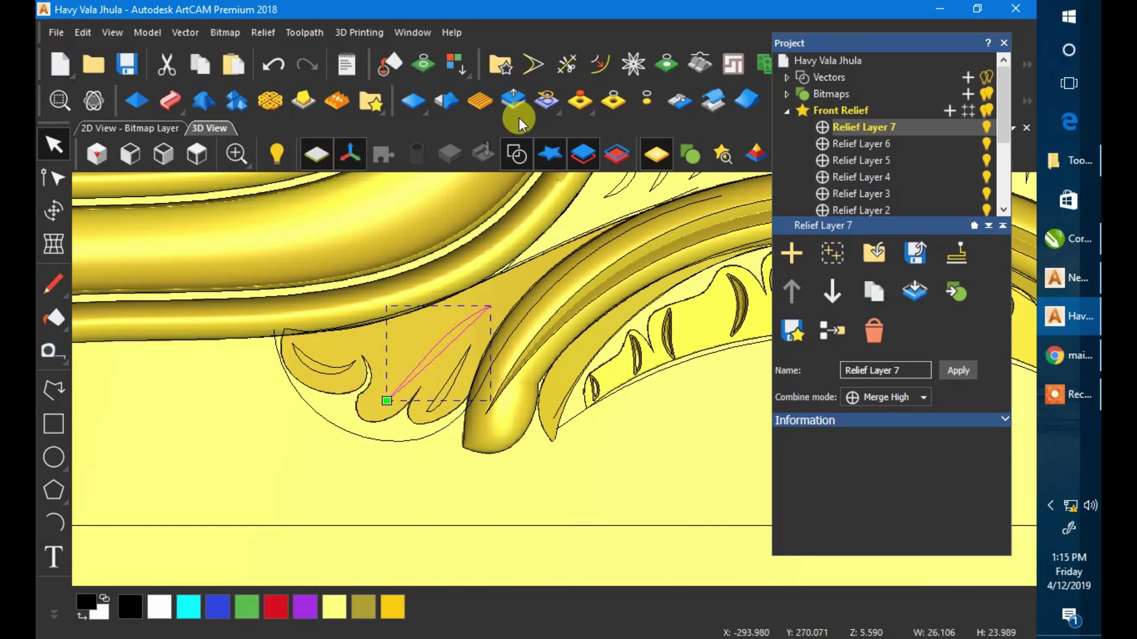
click(516, 155)
scroll(548, 286, up, 3)
drag(621, 240, 717, 223)
scroll(681, 231, up, 2)
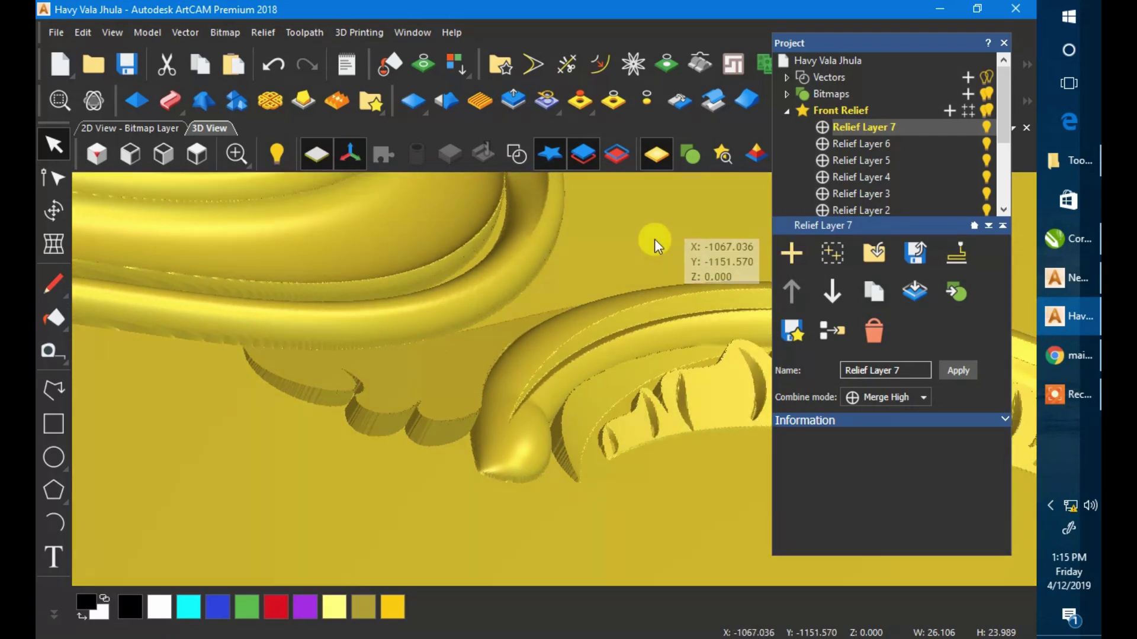
scroll(595, 287, up, 2)
scroll(576, 317, up, 1)
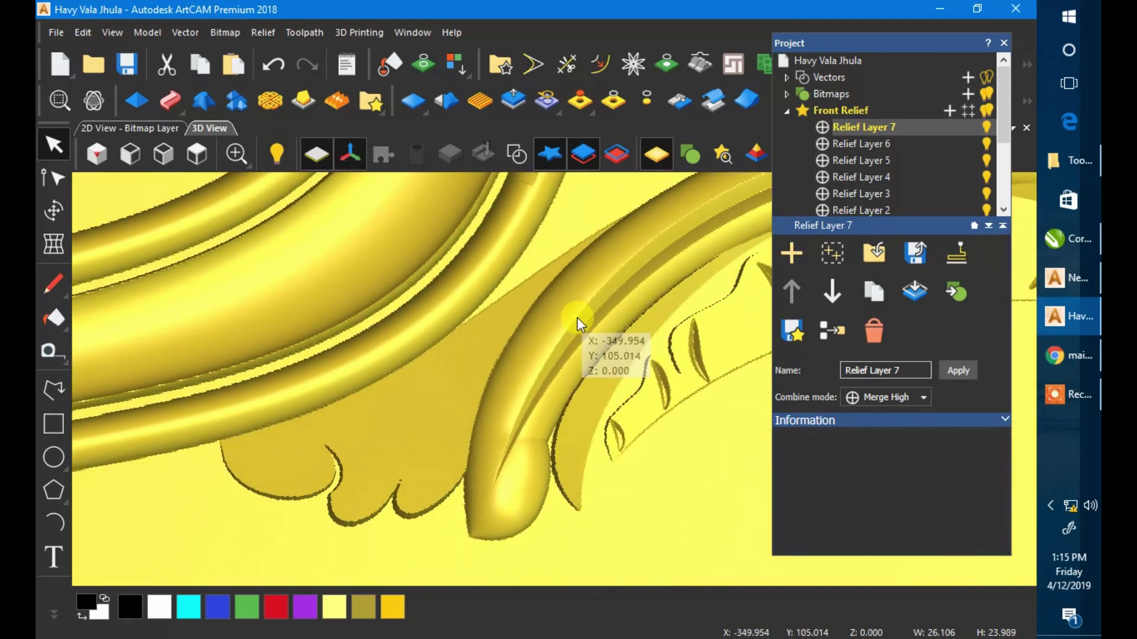
click(622, 193)
Step: Start a linear relief fade for the leaf at 100% strength, running from X -362.366, Y 234.589 to X -249.568, Y 254.196
click(737, 100)
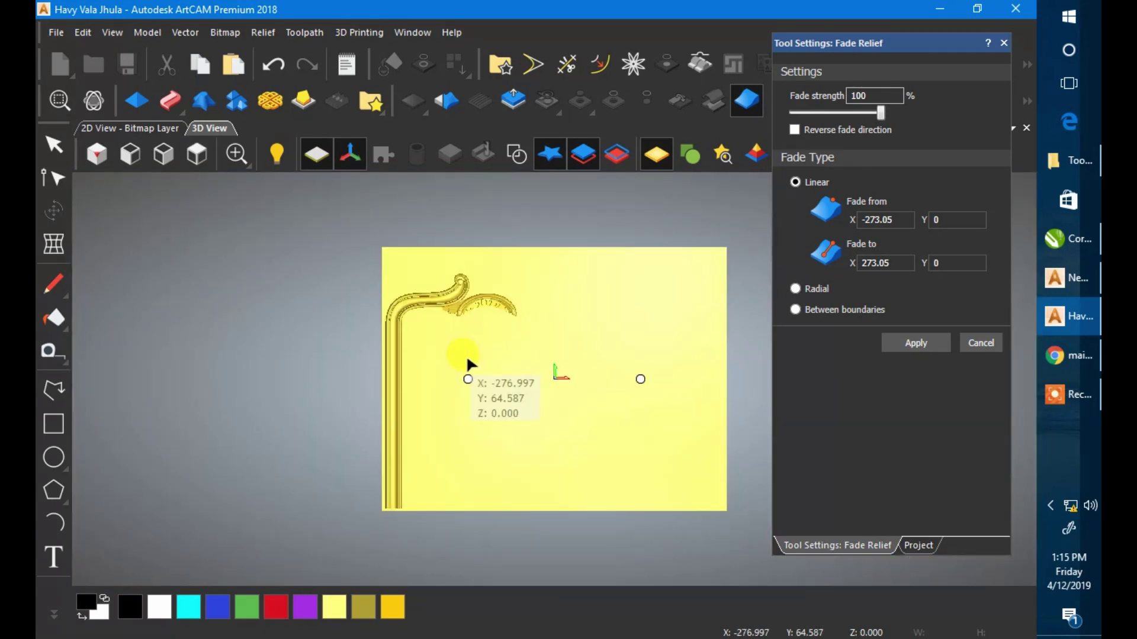
drag(467, 377, 435, 310)
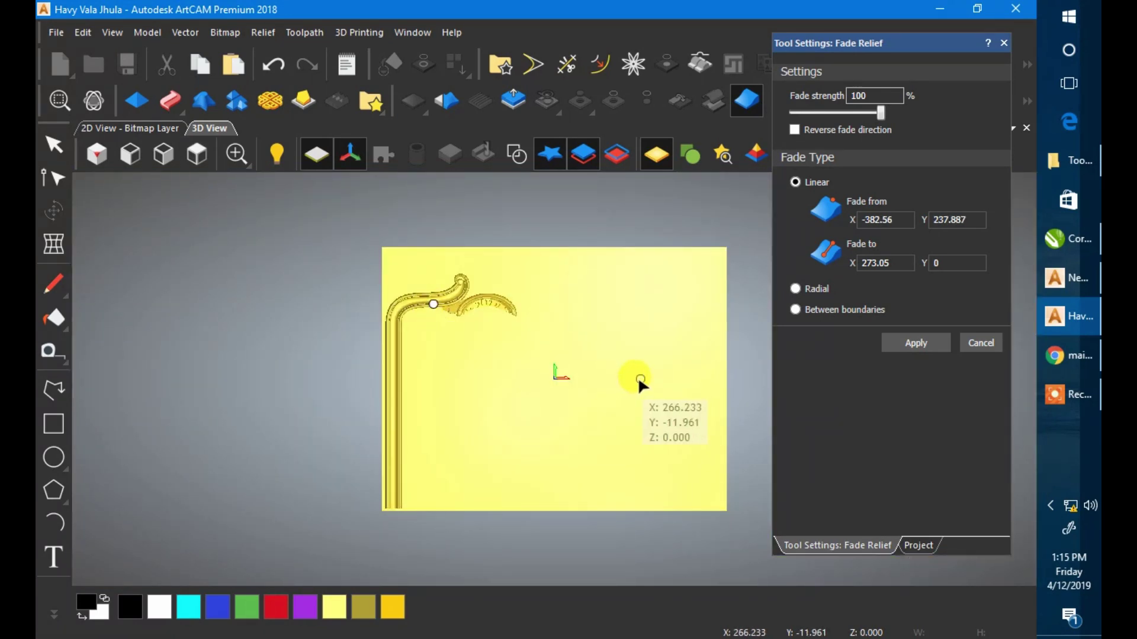
drag(585, 357, 472, 302)
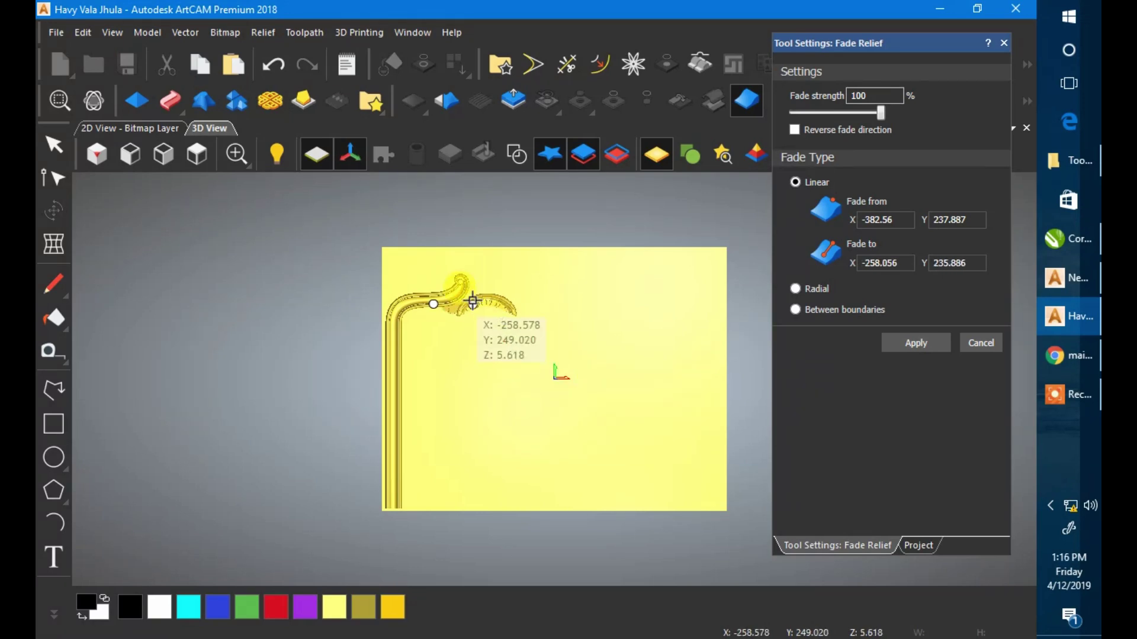
scroll(451, 301, up, 6)
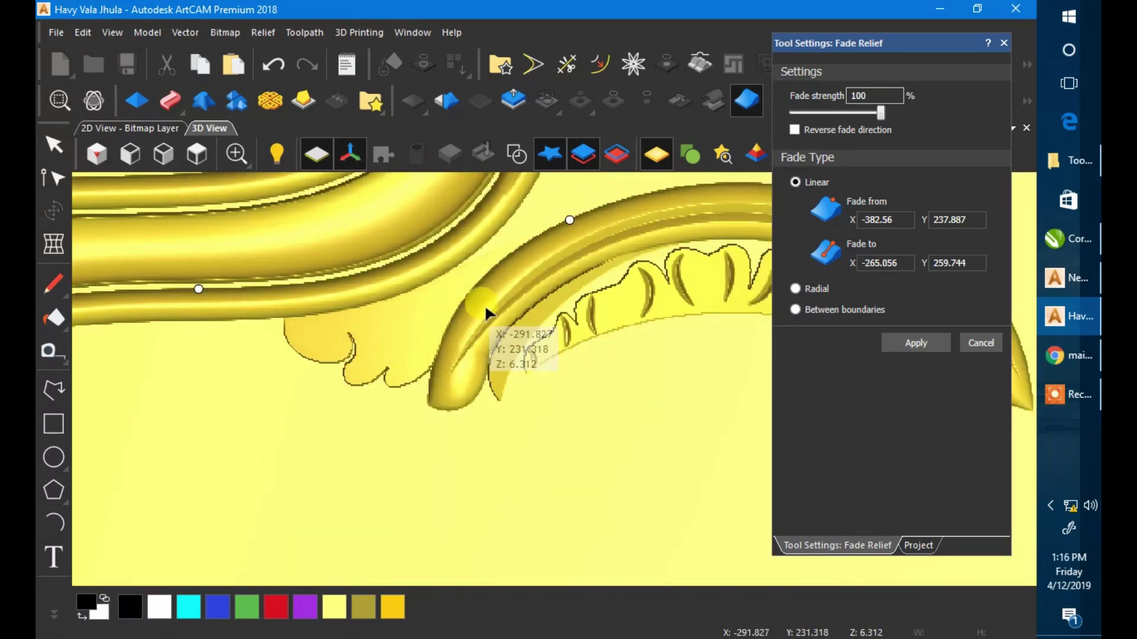
drag(449, 316, 495, 272)
drag(582, 224, 632, 248)
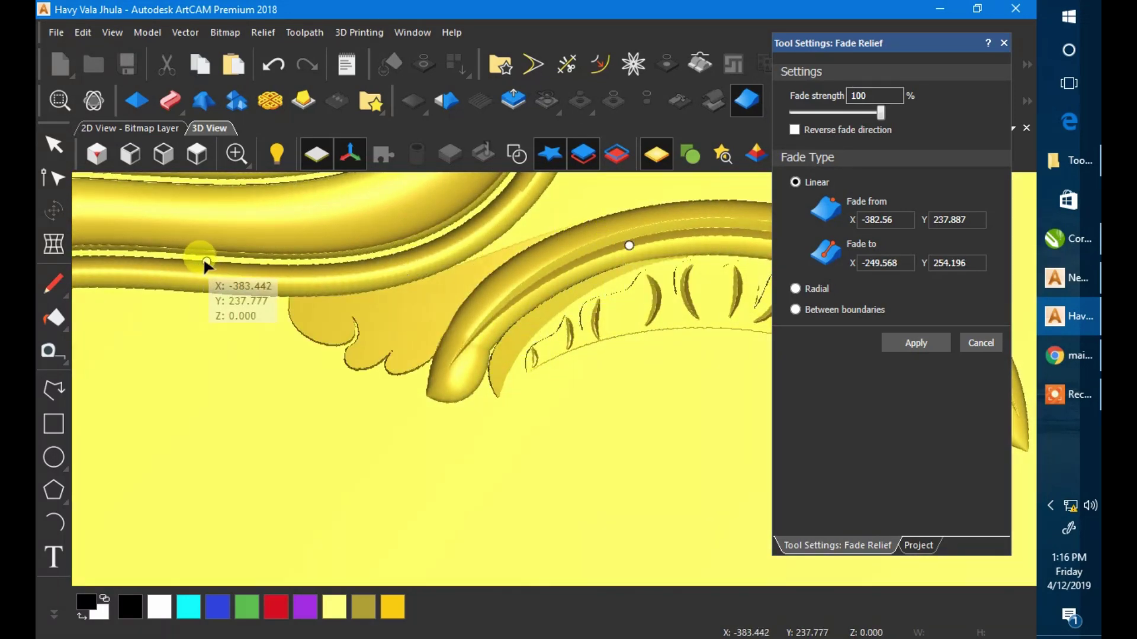
drag(226, 268, 270, 276)
Step: Tighten the leaf's linear fade to run from X -309.661, Y 236.057 to X -263.594, Y 241.377 and finish fading
click(201, 156)
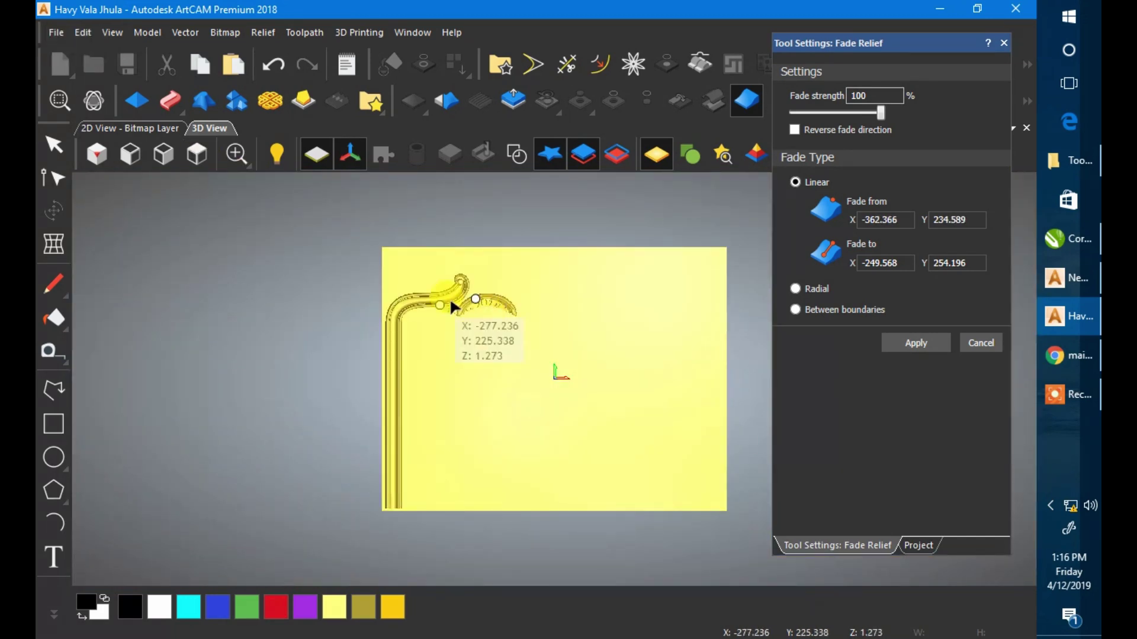
scroll(451, 303, up, 5)
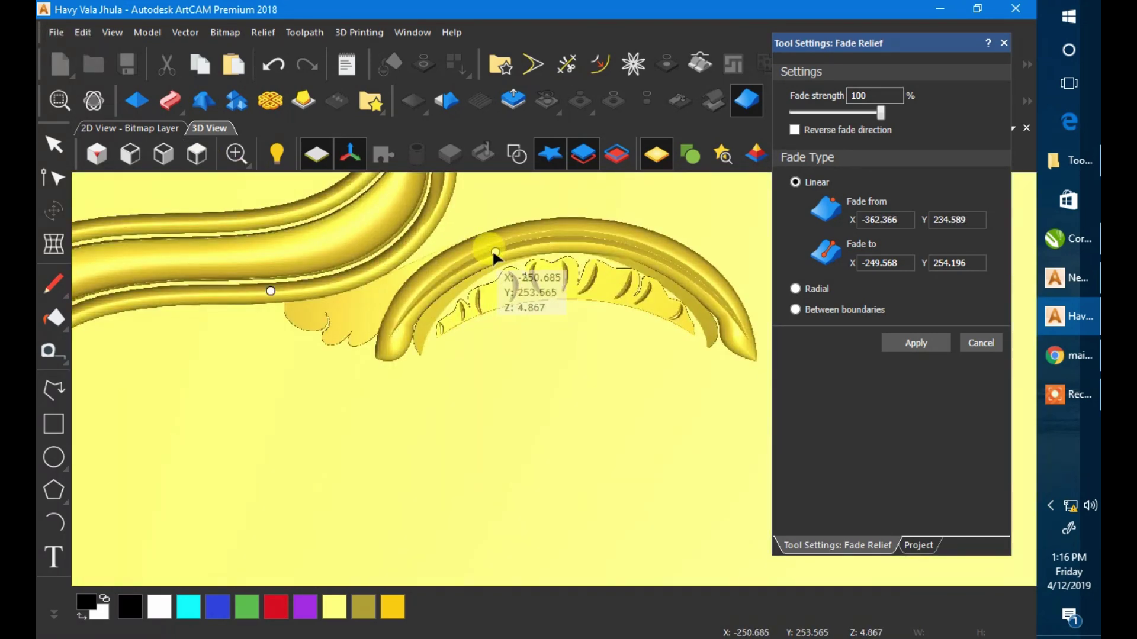
drag(493, 252, 466, 286)
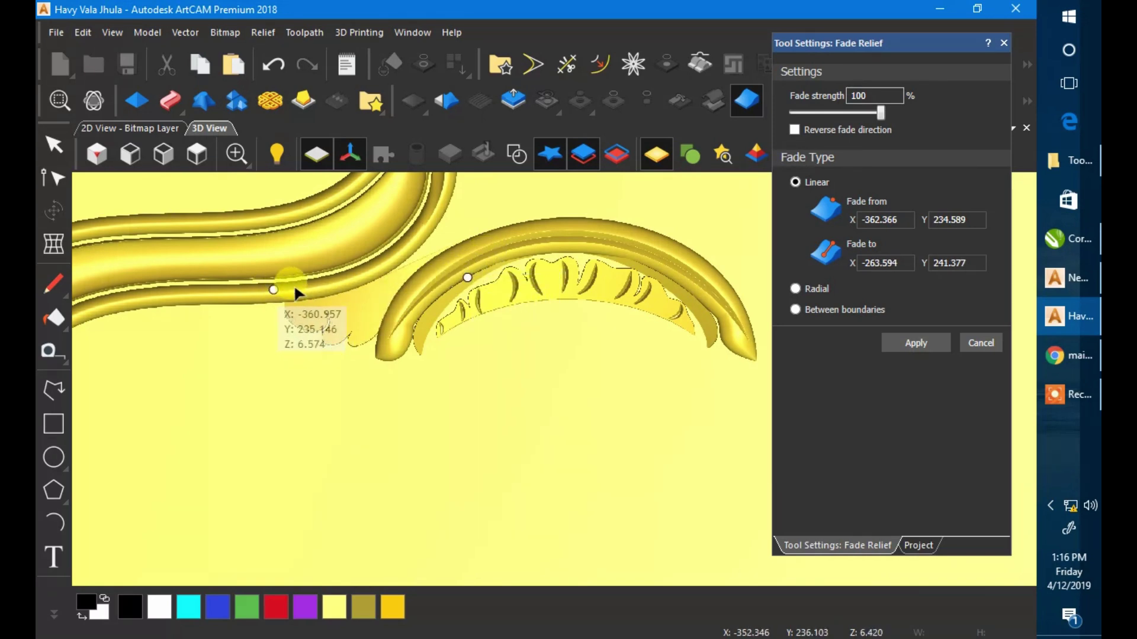
drag(295, 291, 398, 286)
scroll(418, 280, up, 2)
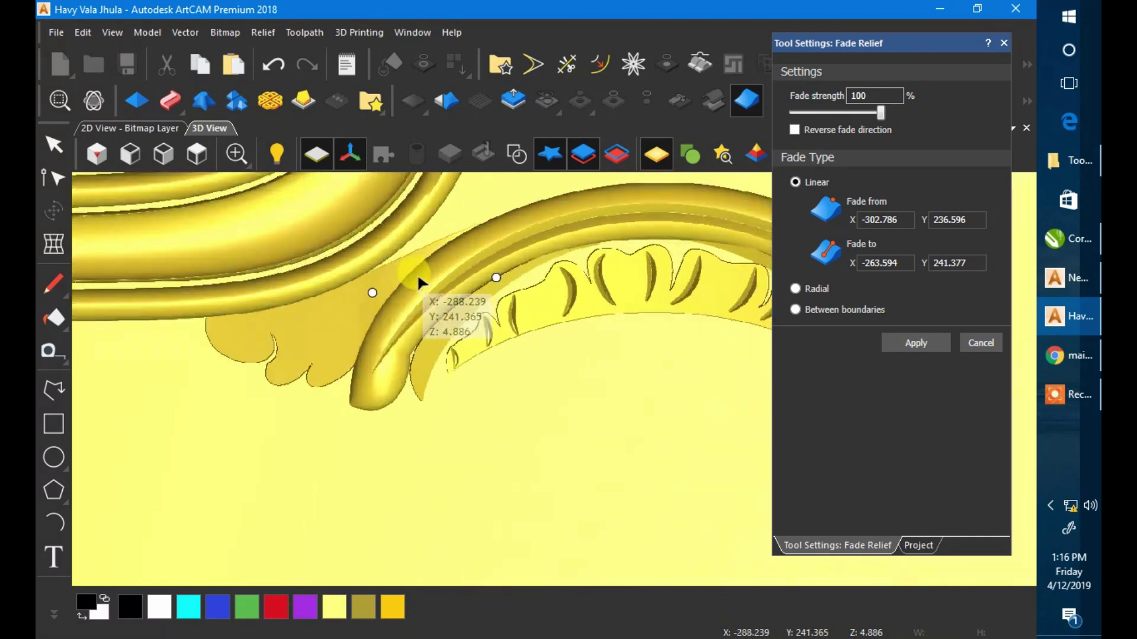
scroll(418, 276, up, 3)
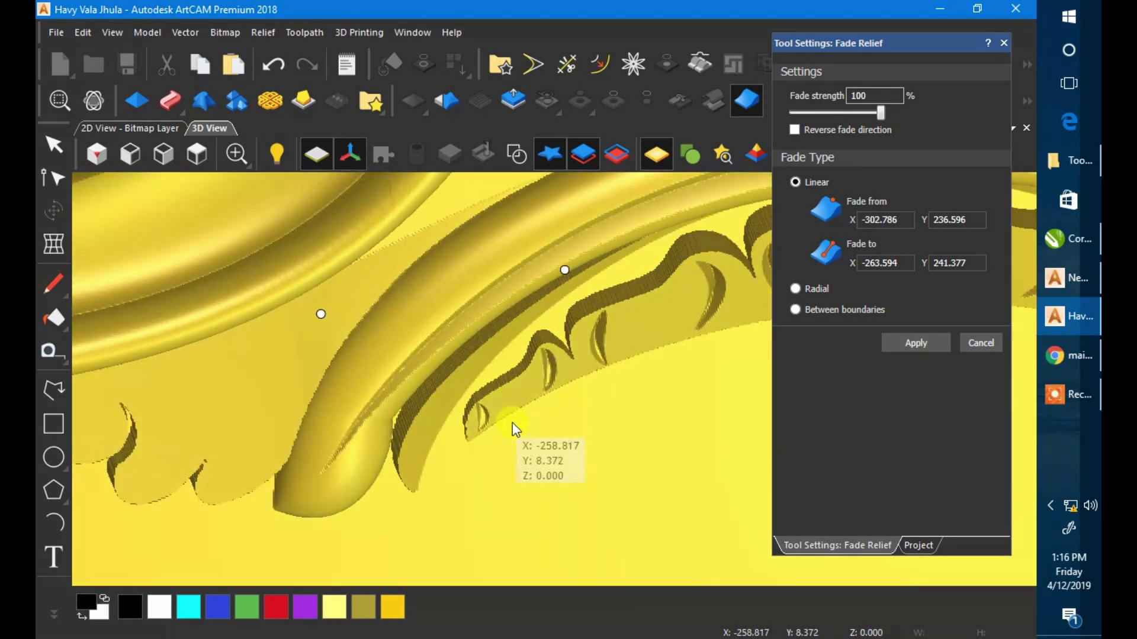
drag(513, 422, 482, 336)
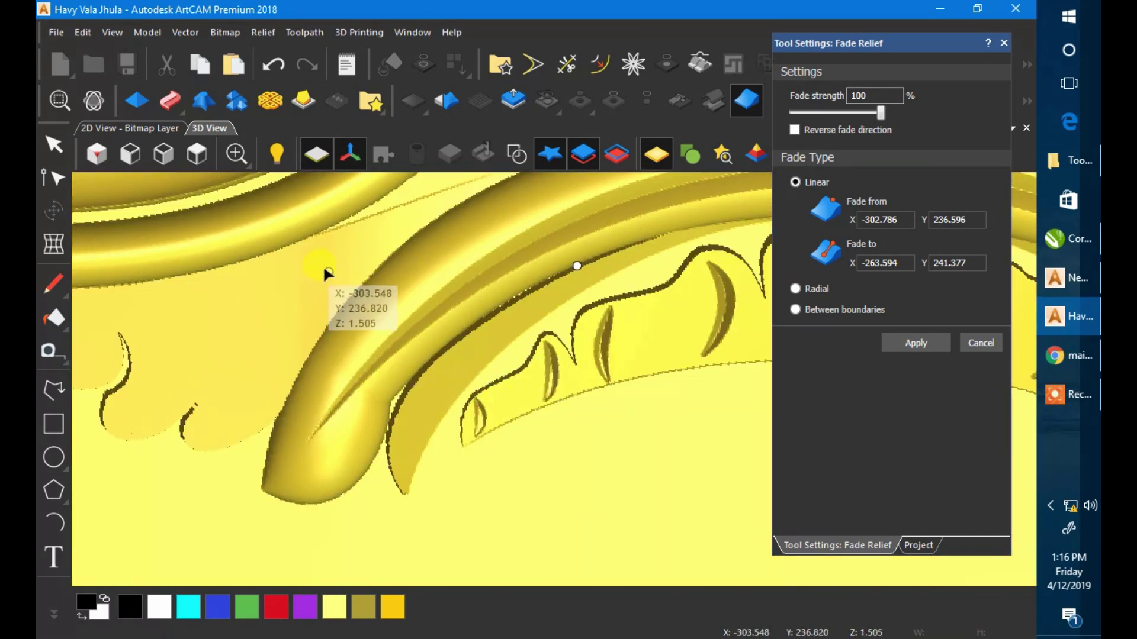
drag(326, 273, 285, 271)
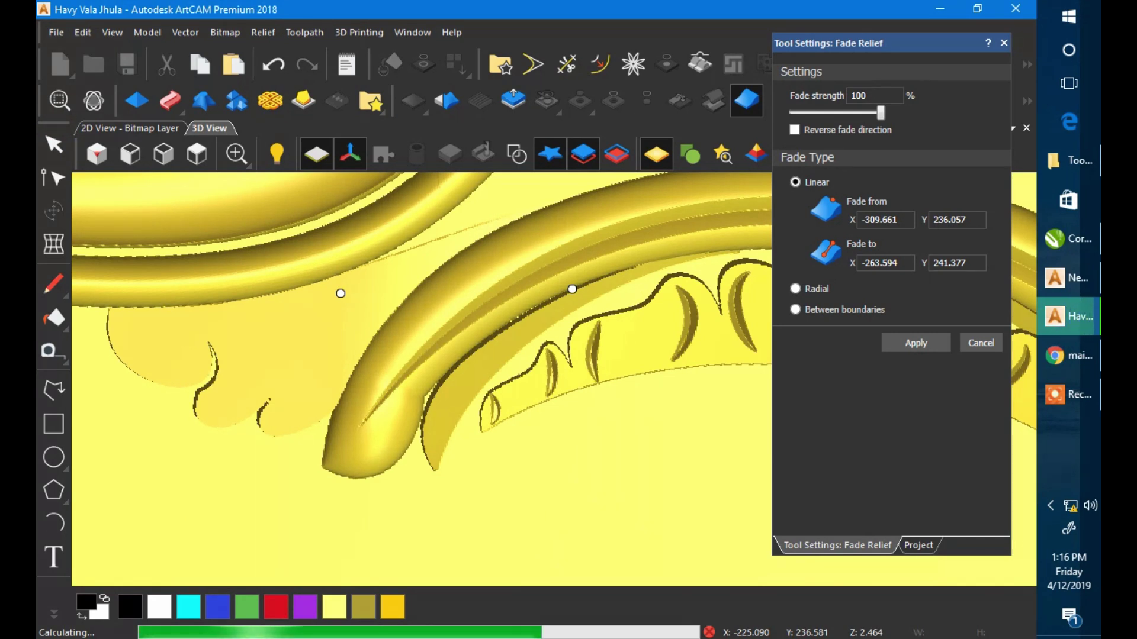
click(48, 148)
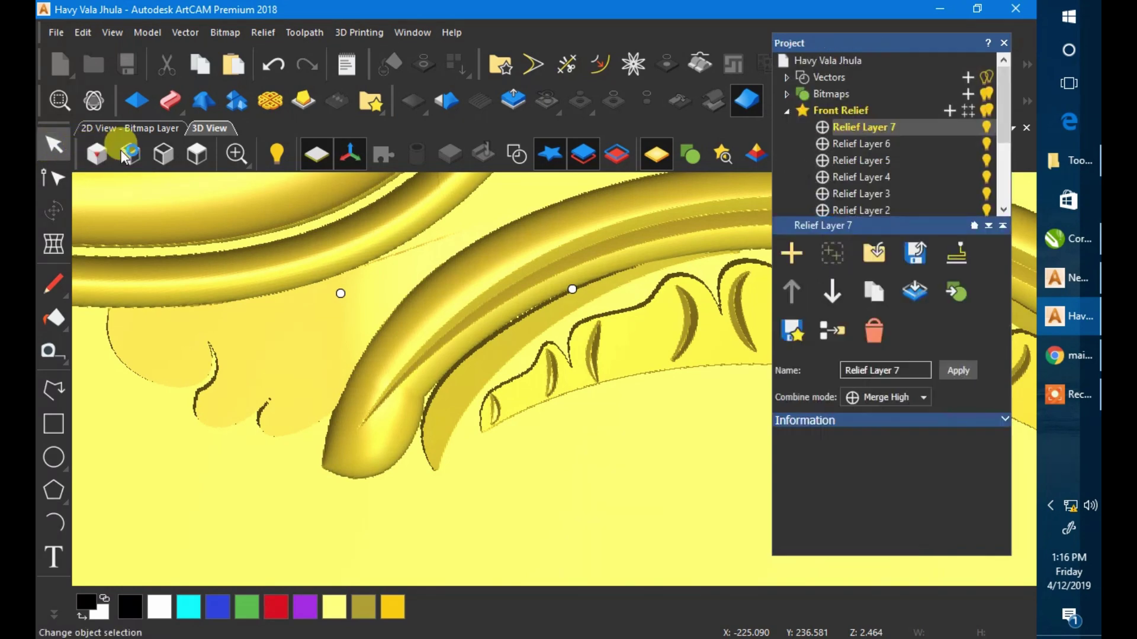
Step: Show the vectors again in the top view around the small leaf beside the arch
click(163, 154)
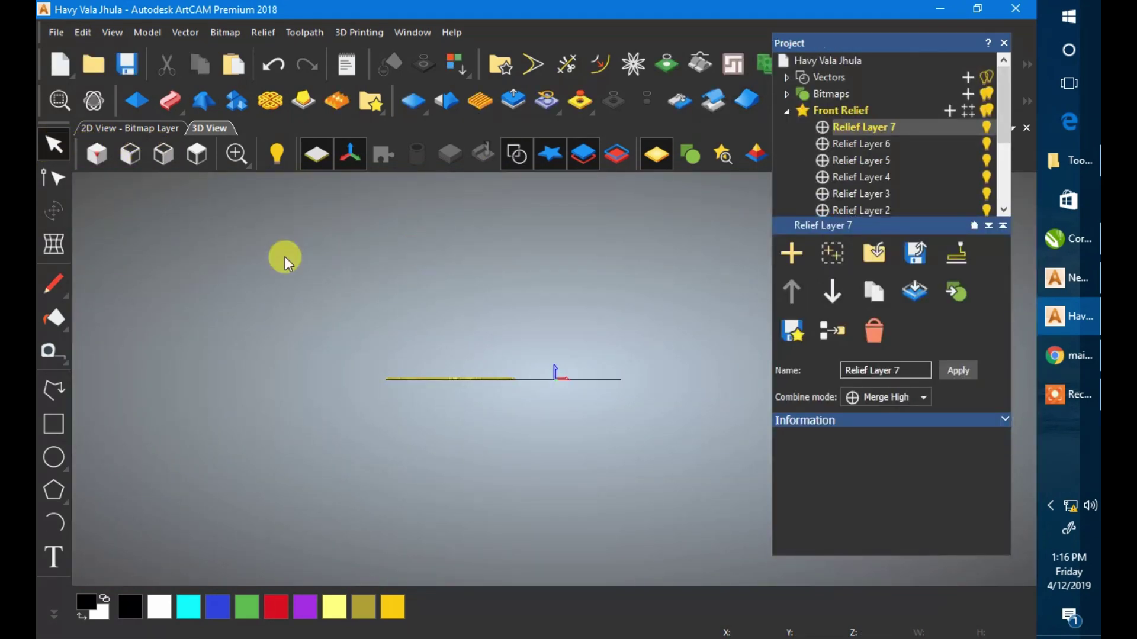
click(210, 166)
scroll(469, 323, up, 4)
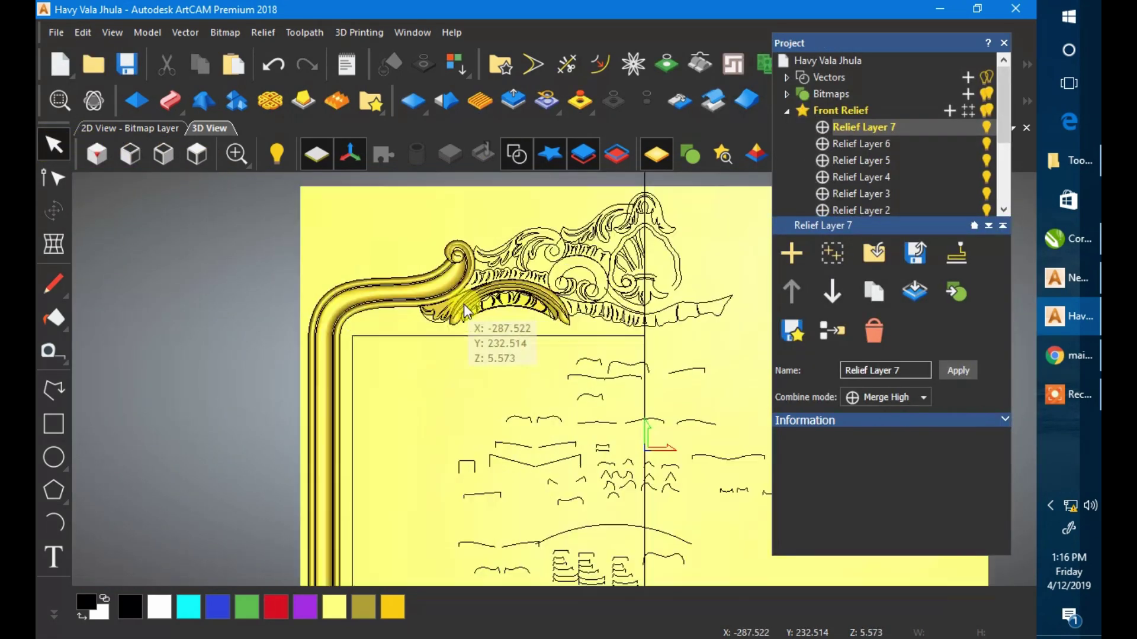
scroll(469, 323, up, 3)
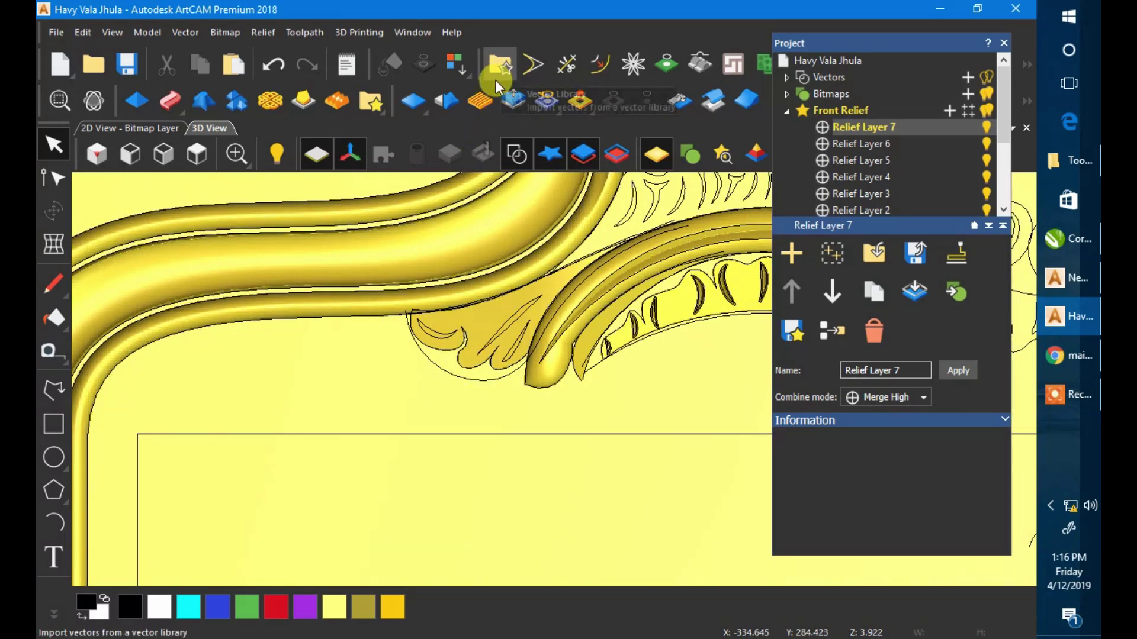
click(508, 88)
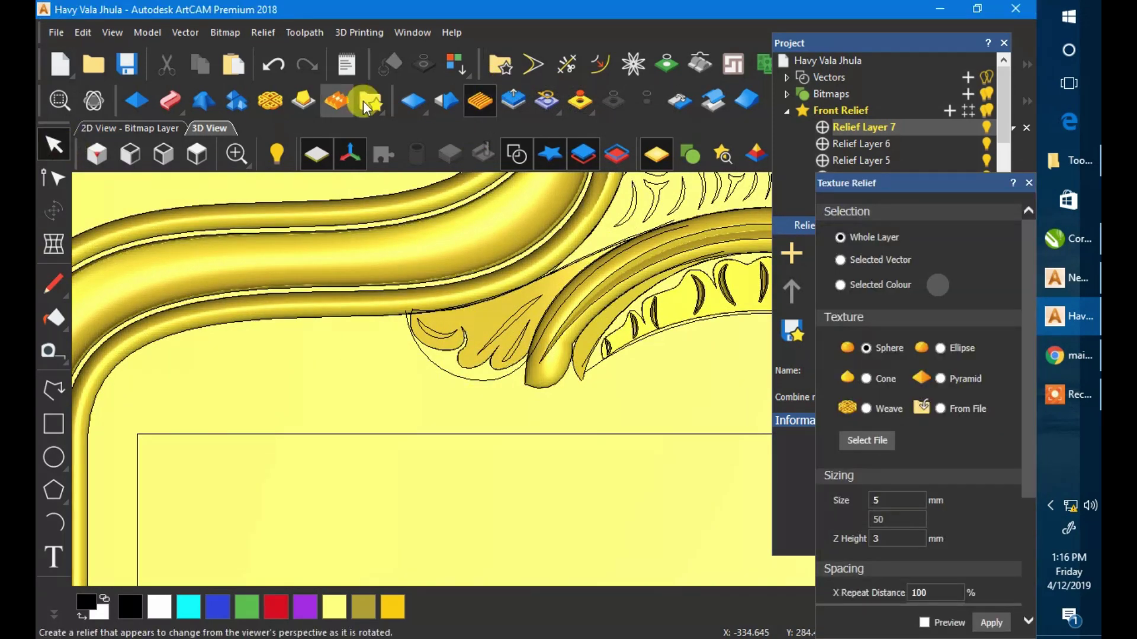
click(1027, 184)
click(512, 110)
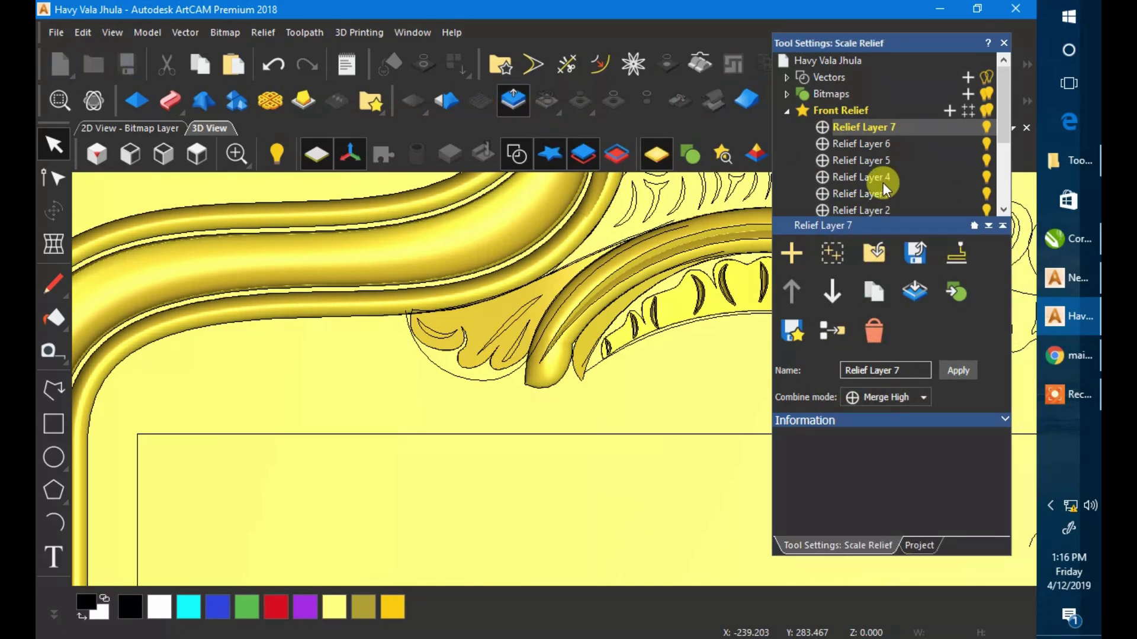
click(57, 142)
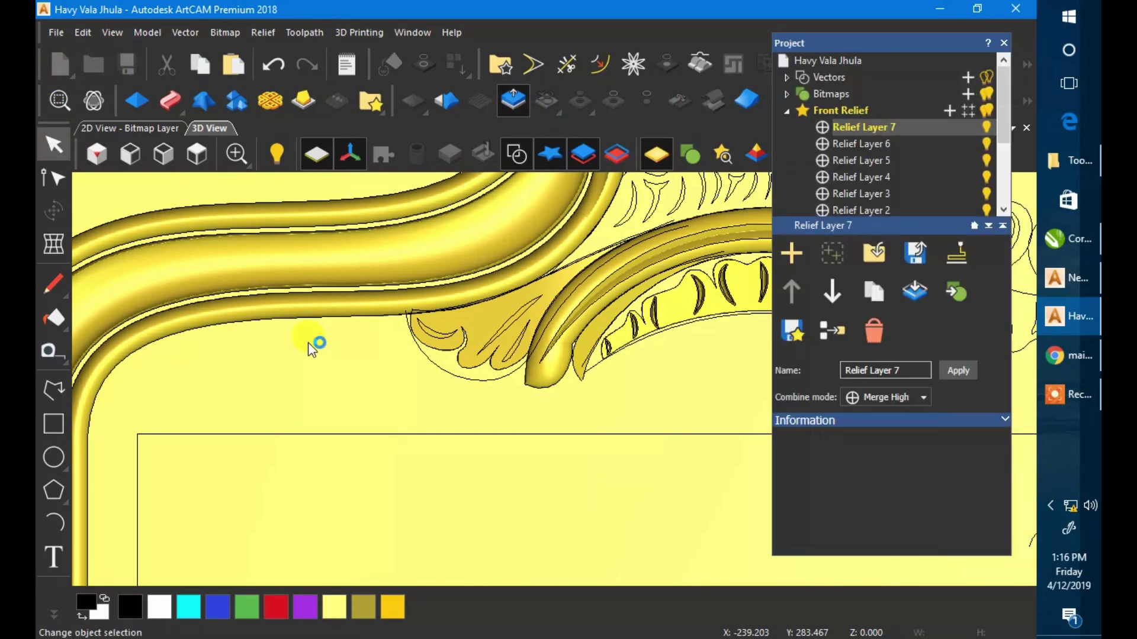
Step: Subtract the leaf's vein vectors from Relief Layer 7 with a square profile scaled to a height of 3 mm
scroll(506, 337, up, 1)
click(512, 344)
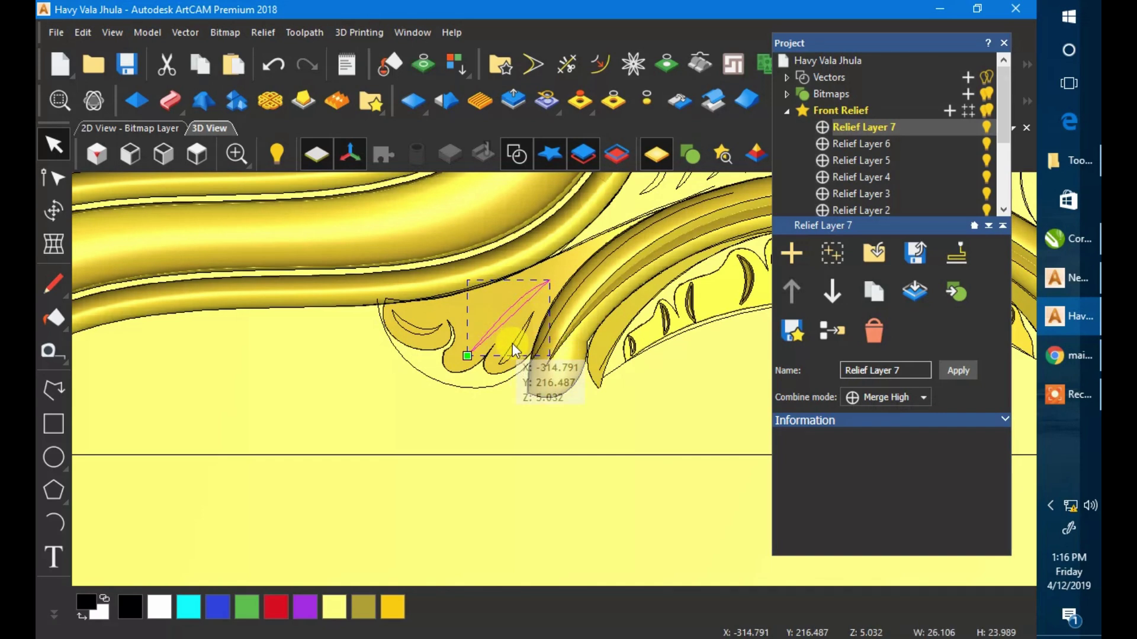
click(136, 101)
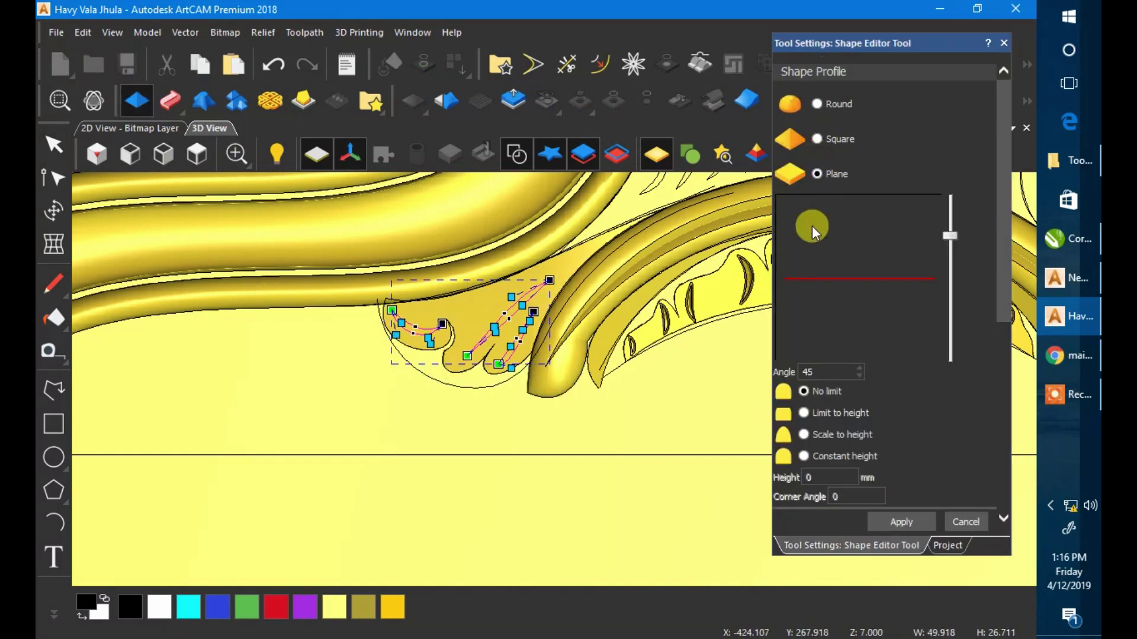
click(803, 436)
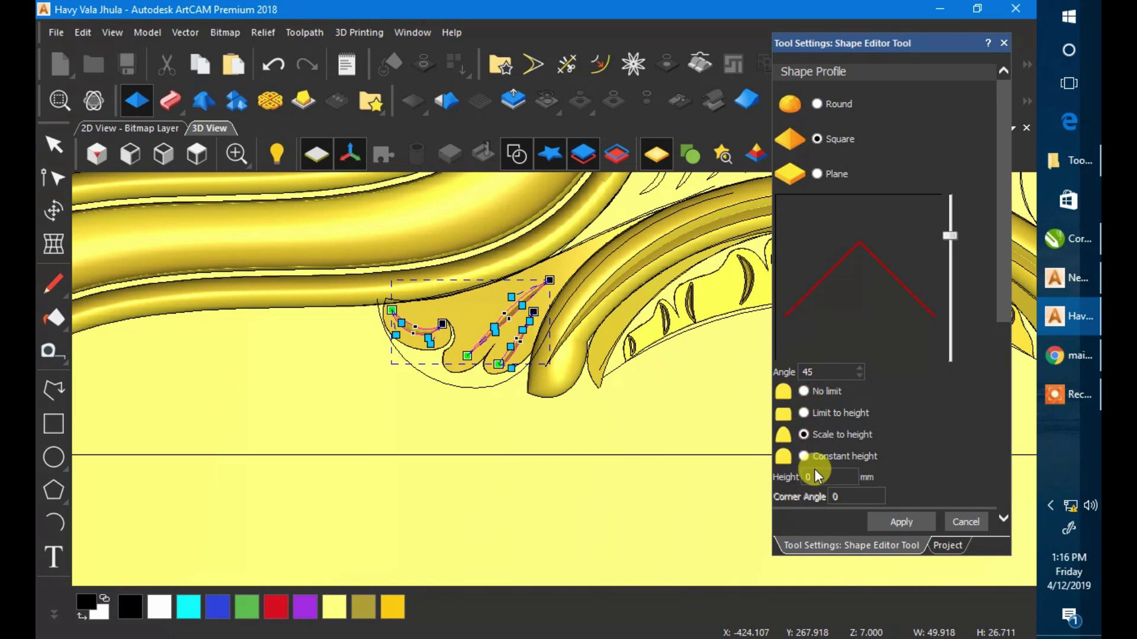
text(3)
scroll(817, 462, down, 5)
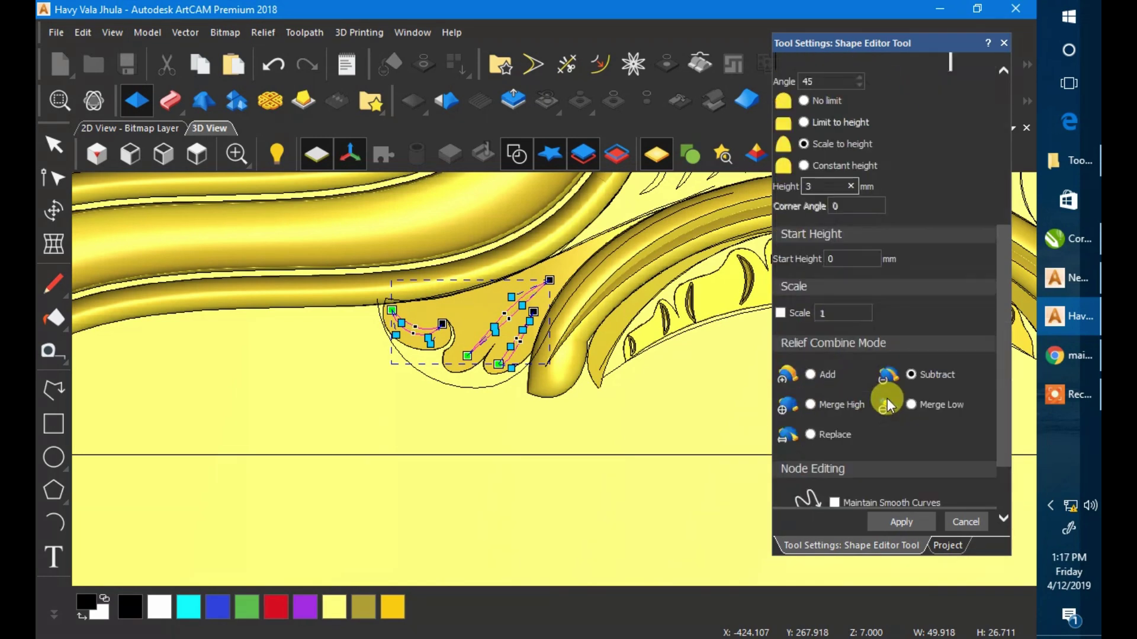
click(900, 521)
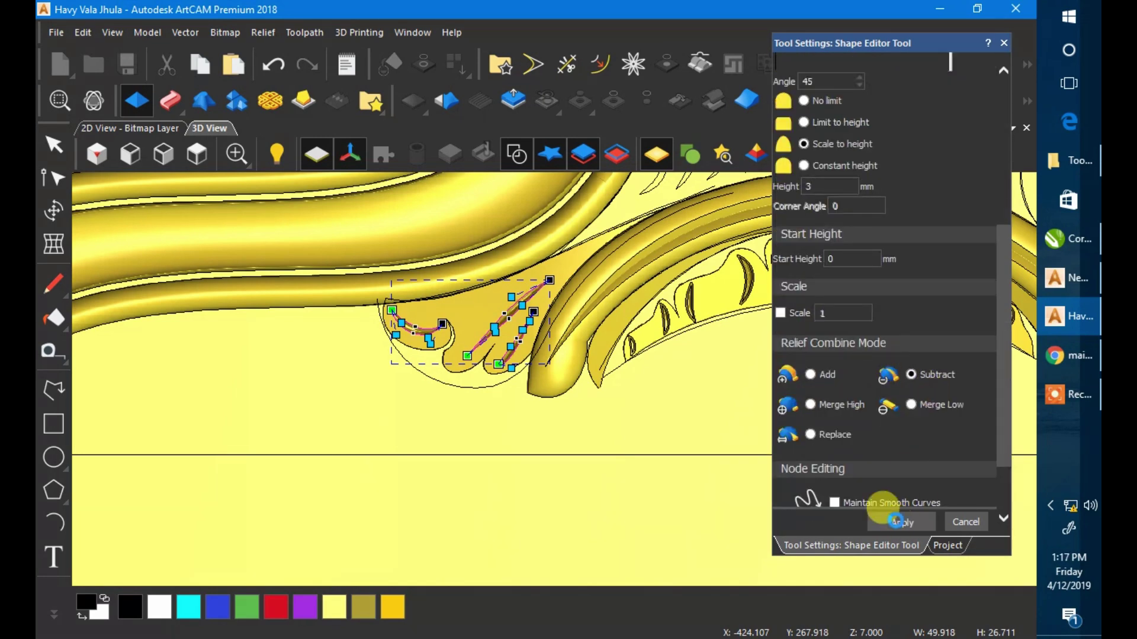
click(962, 521)
click(332, 395)
Step: Add a new relief layer above Relief Layer 7, make it active and save the model
scroll(324, 392, down, 4)
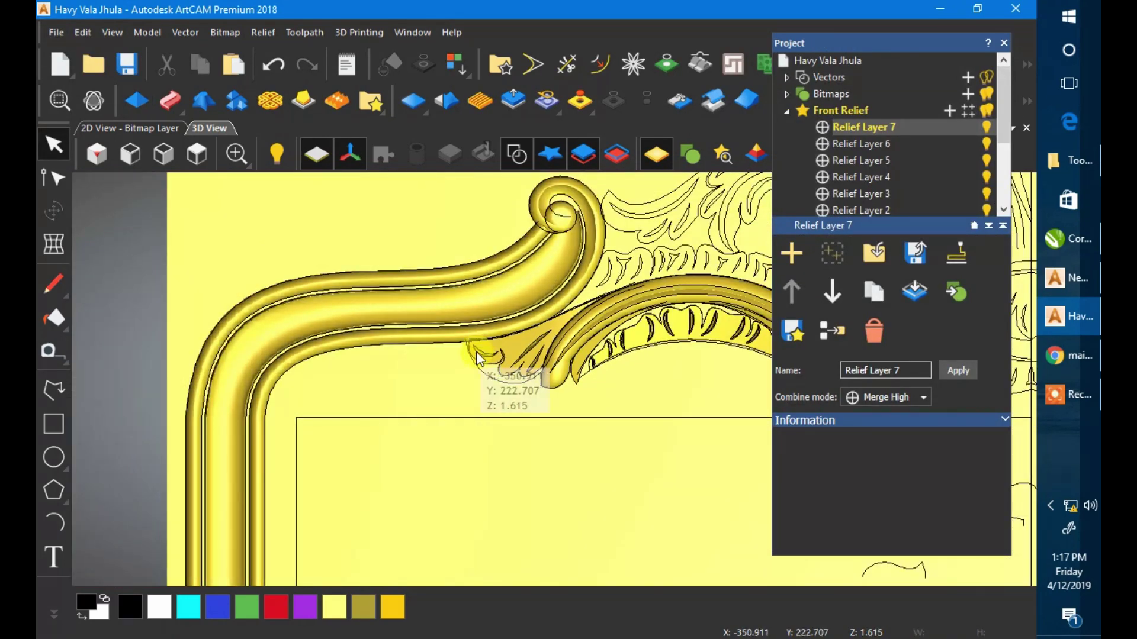
scroll(681, 324, up, 3)
scroll(484, 314, down, 3)
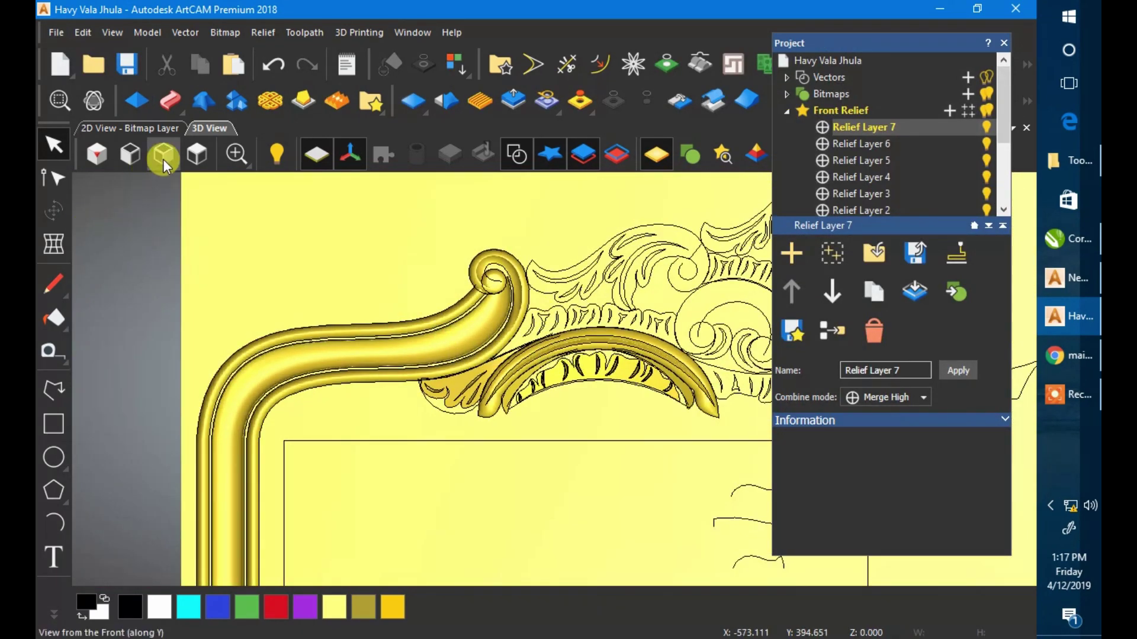
click(986, 126)
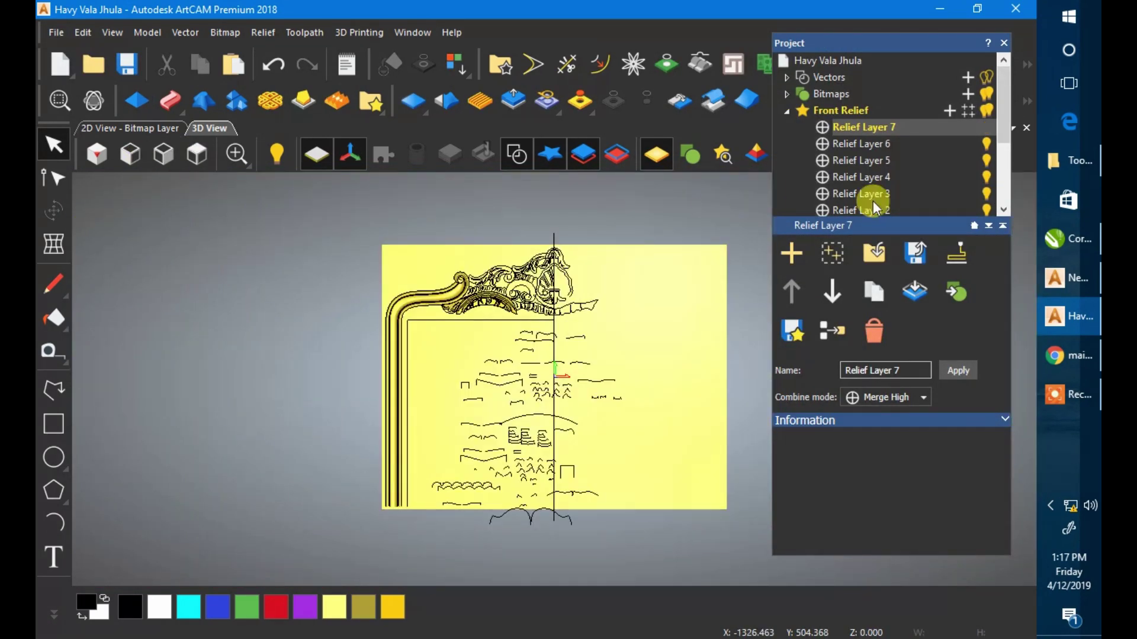
click(950, 109)
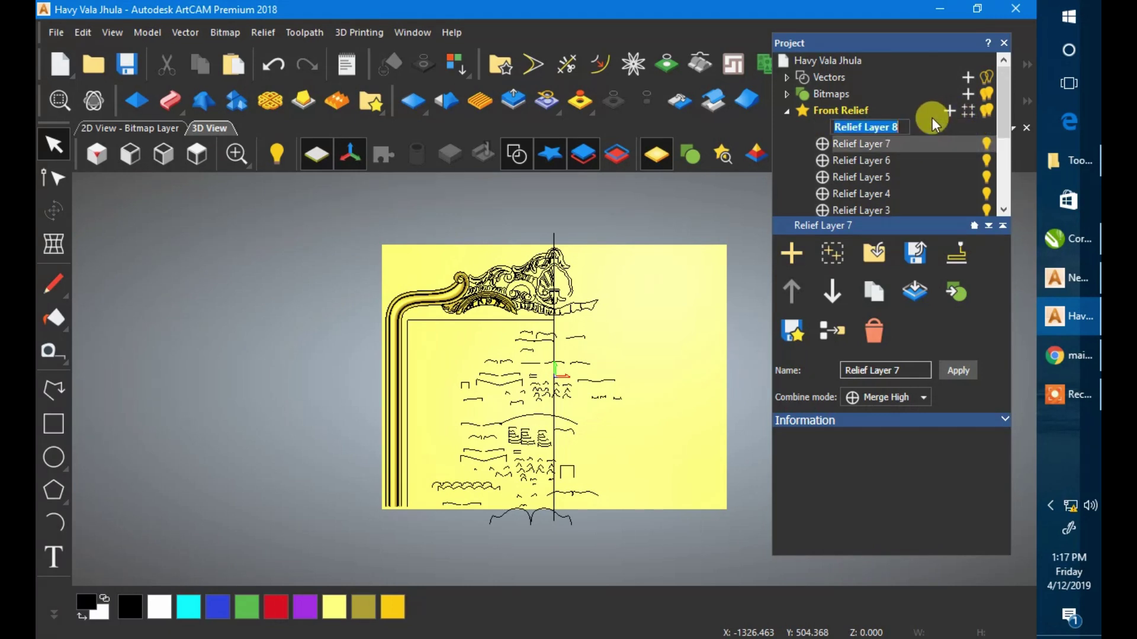
click(821, 127)
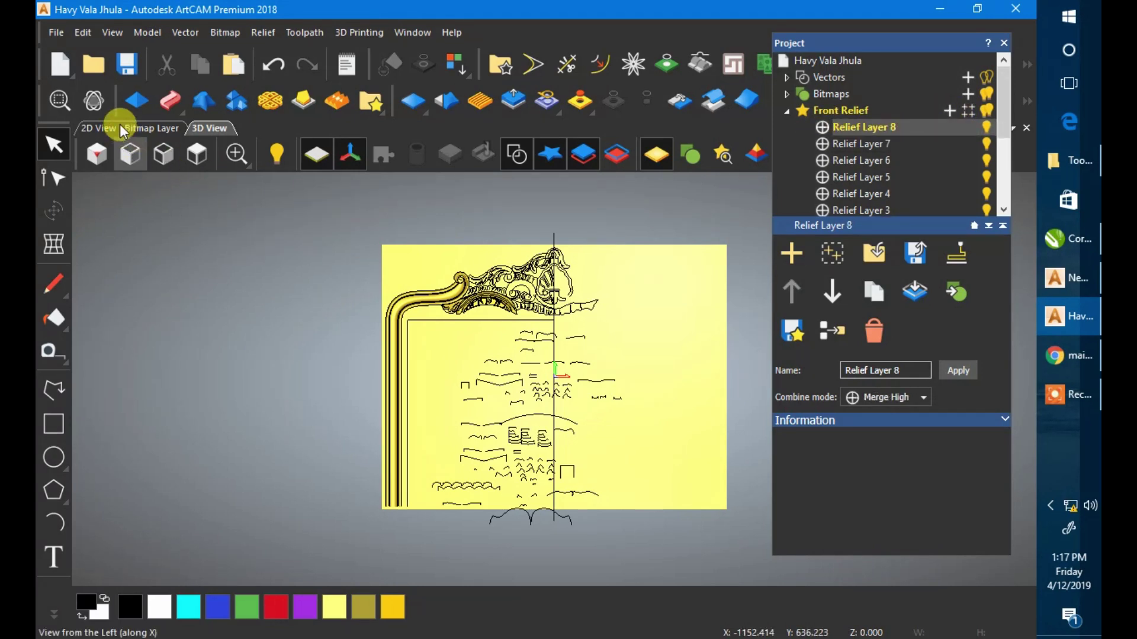
click(127, 63)
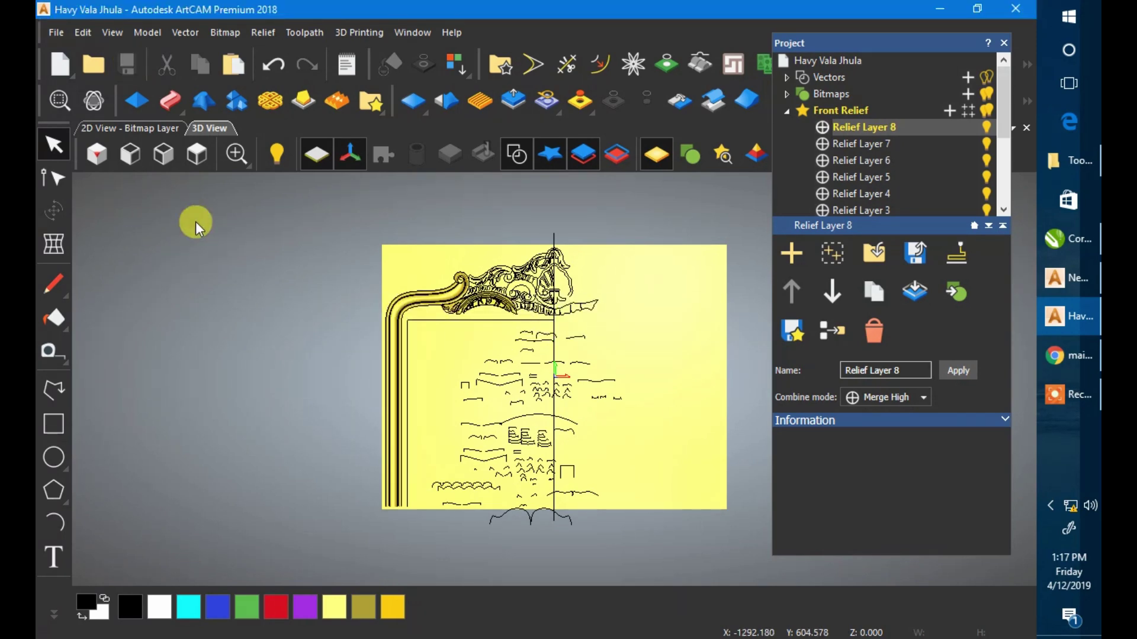
Step: Draw a three-point arc of about 222 mm radius along the arch's upper edge from about X -302.3, Y 241.9 to X -229.9, Y 270.0
scroll(464, 304, up, 5)
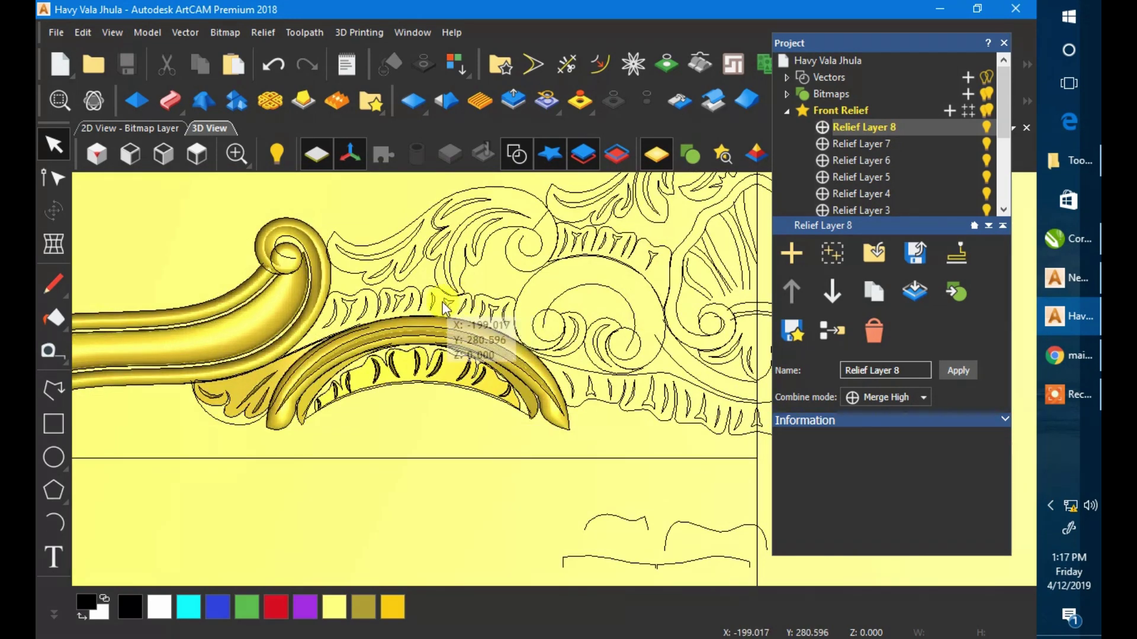
scroll(442, 300, up, 2)
click(290, 350)
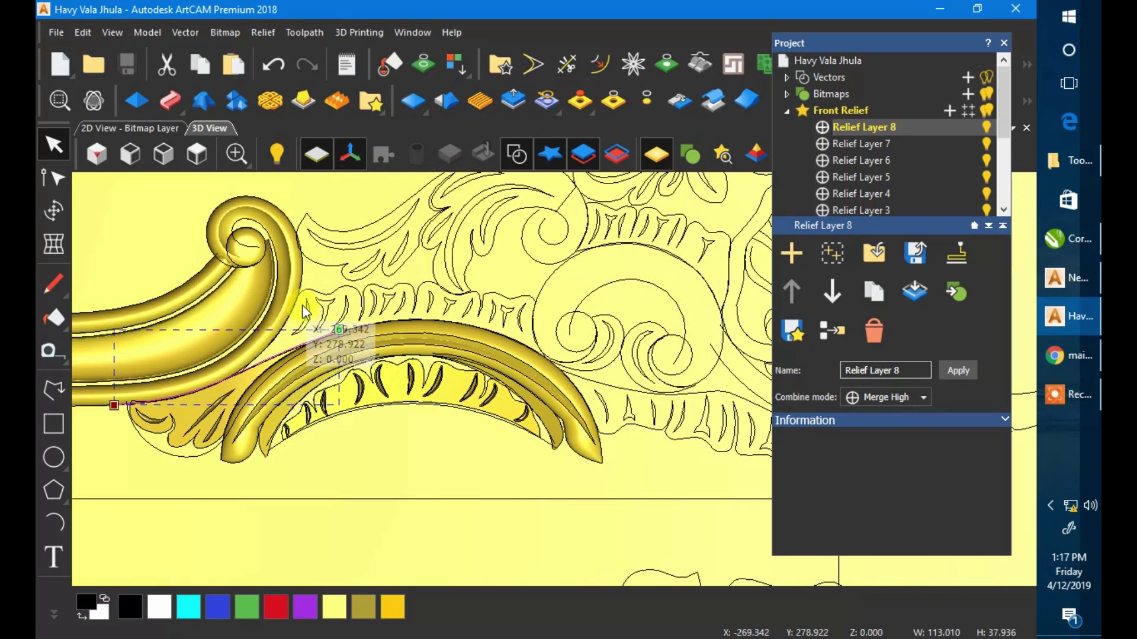
scroll(360, 334, up, 1)
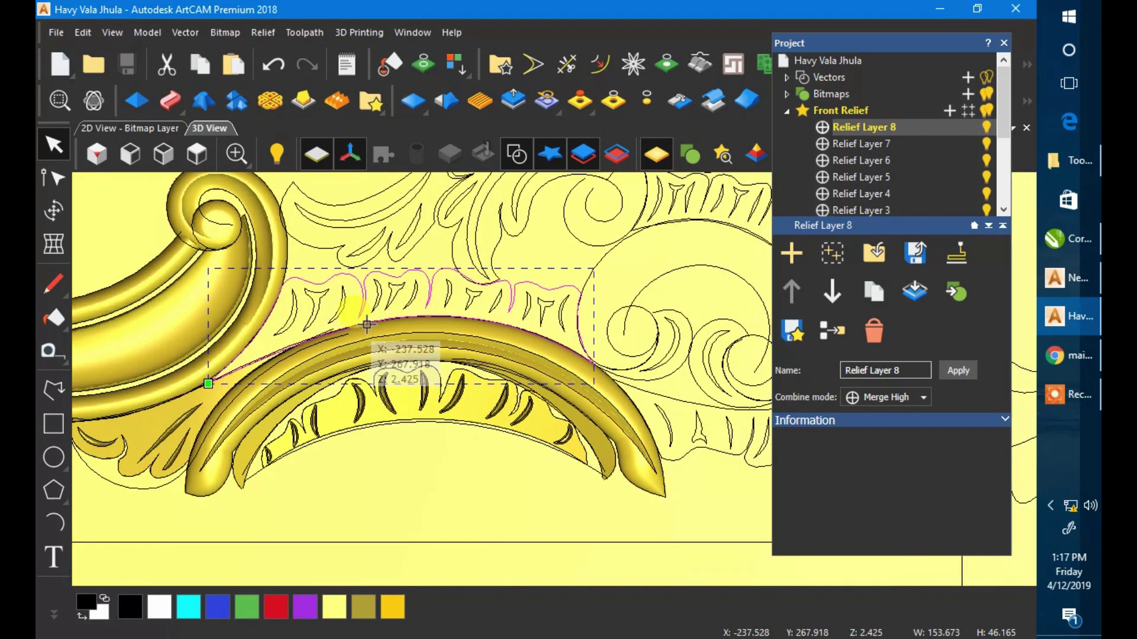
click(261, 294)
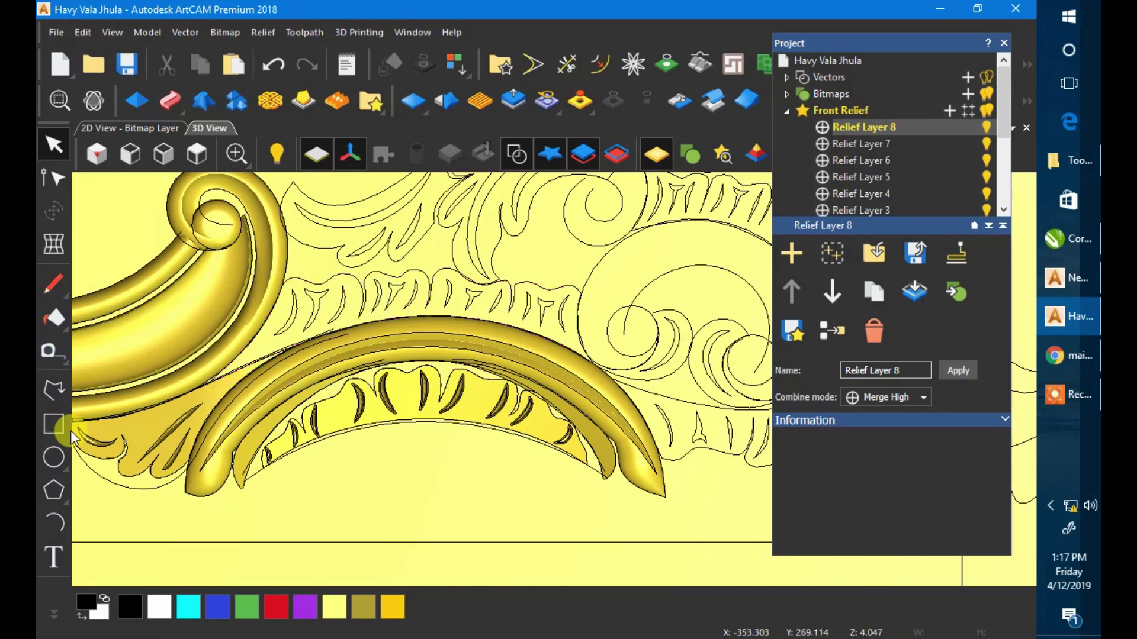
click(43, 513)
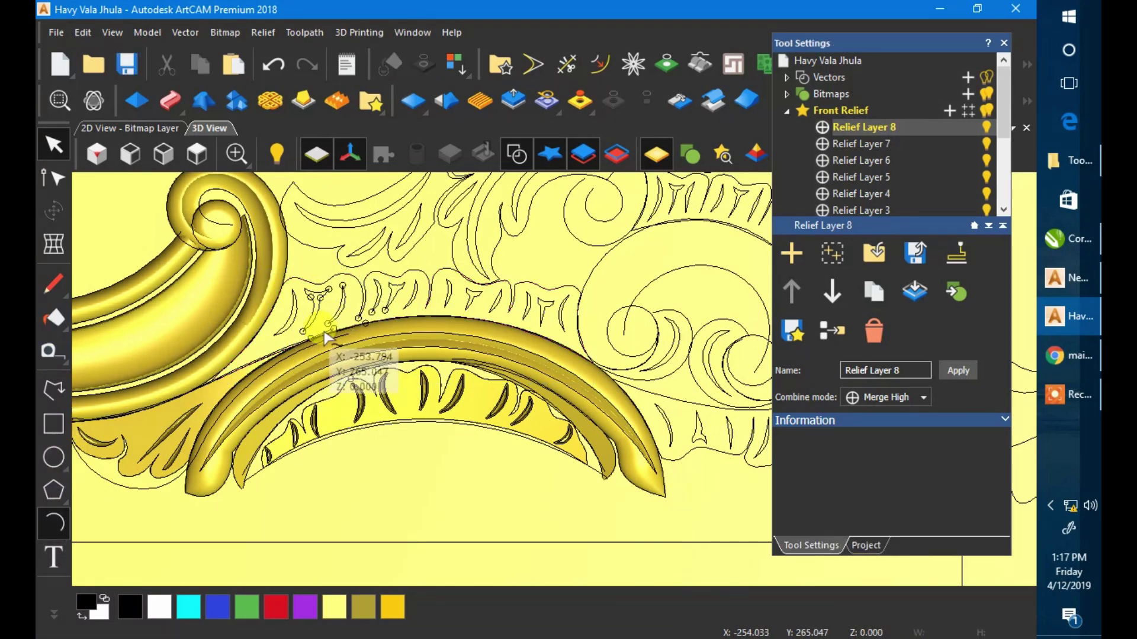
scroll(330, 329, up, 1)
click(176, 405)
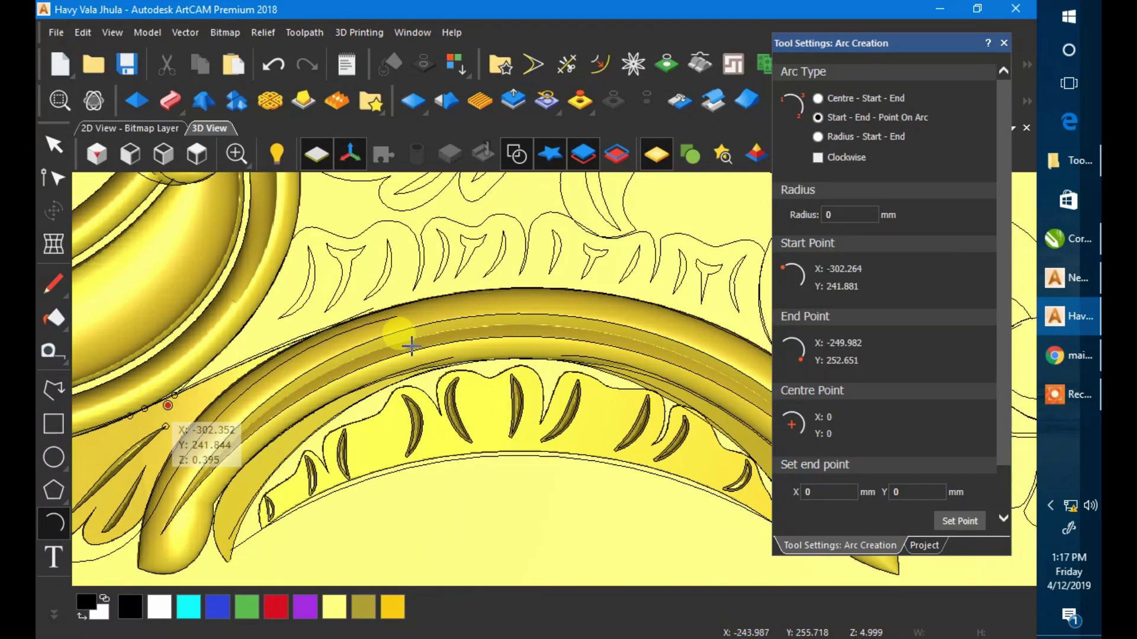
scroll(451, 308, up, 1)
click(456, 282)
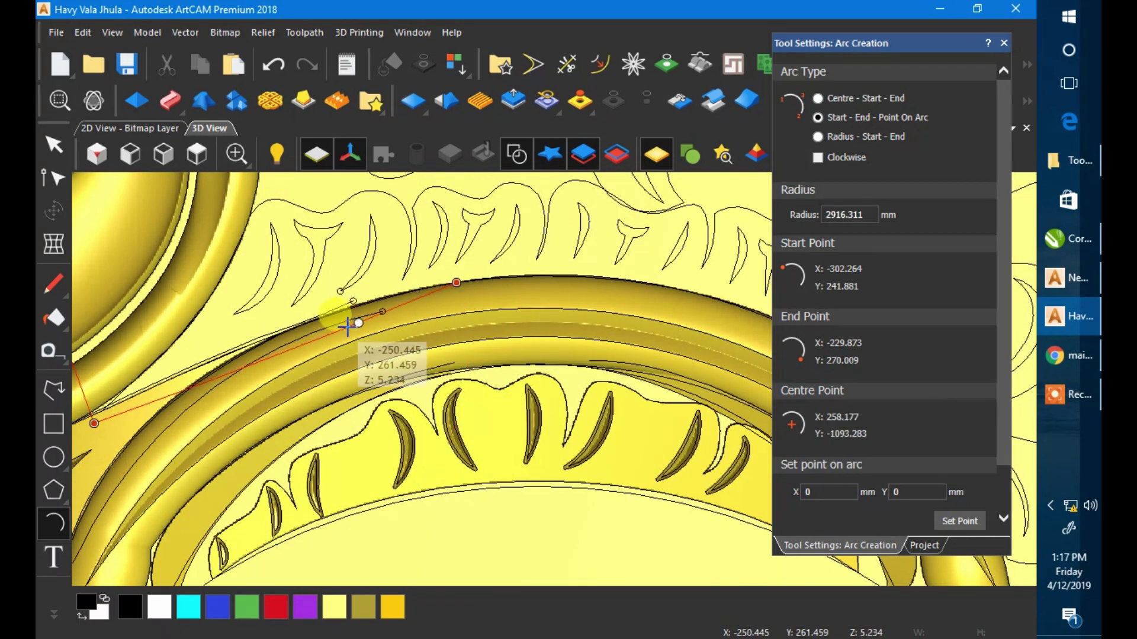
click(301, 332)
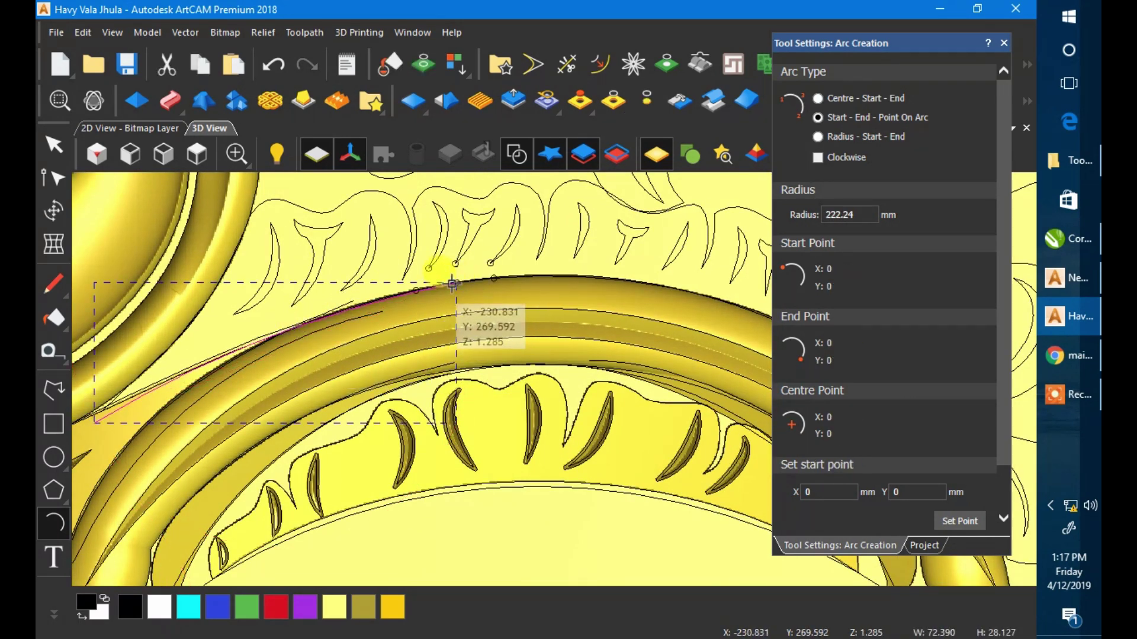
Step: Continue along the arch's crown with an arc of about 125 mm radius ending at about X -167.0, Y 263.2
click(456, 282)
scroll(371, 314, down, 2)
scroll(644, 340, up, 2)
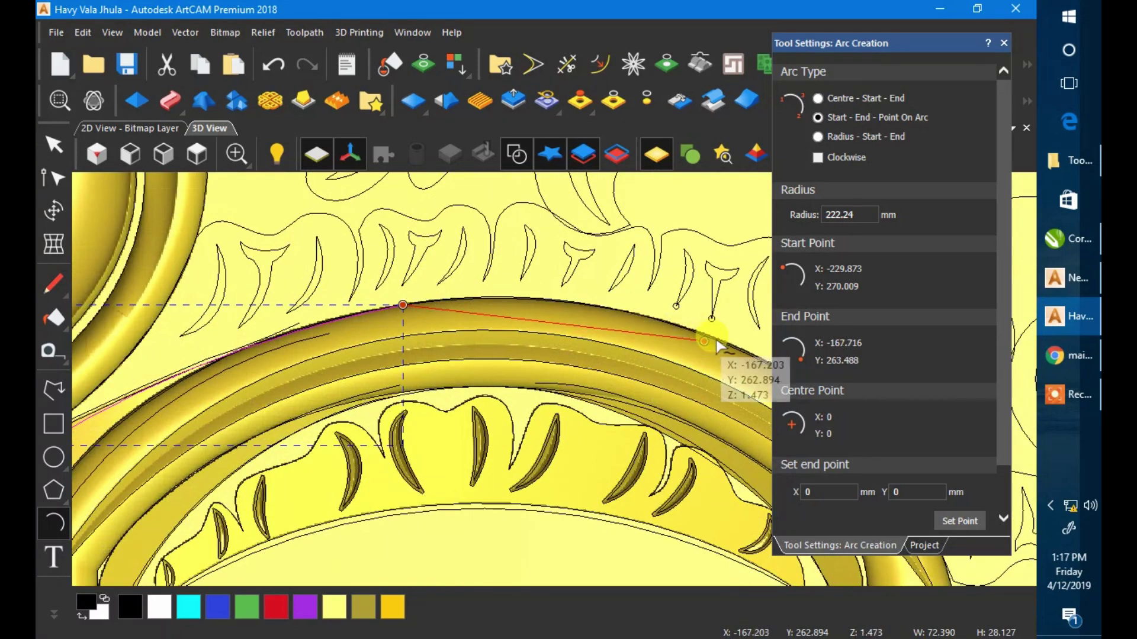
click(716, 339)
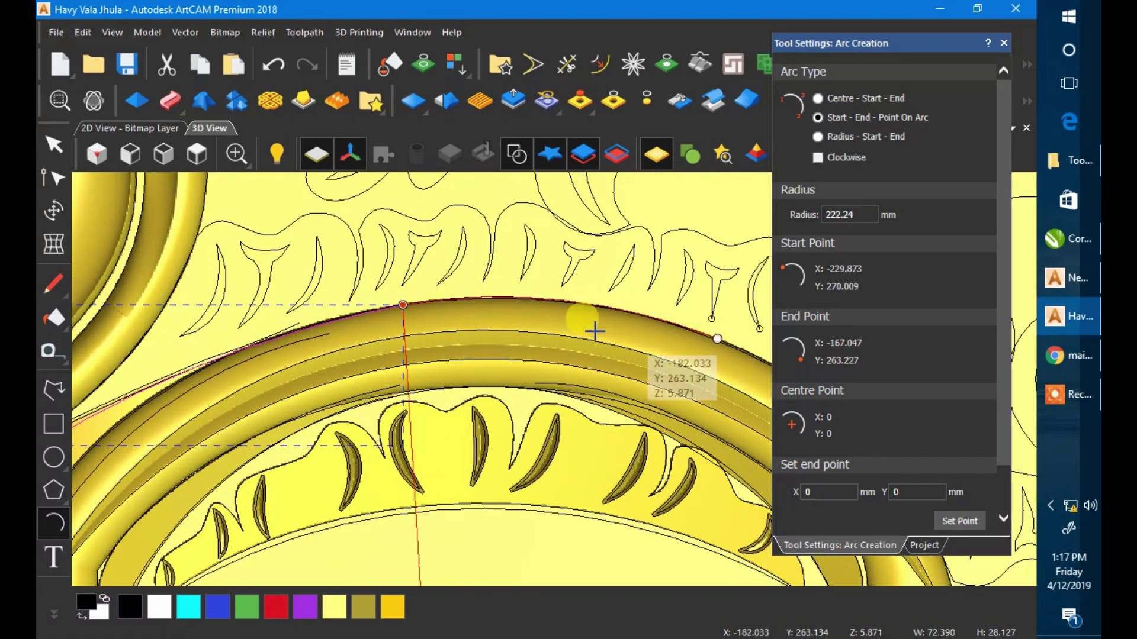
click(556, 303)
Step: Add a third arc down the arch's right shoulder to about X -137.9, Y 244.8 and finish drawing arcs
click(715, 337)
scroll(571, 323, down, 2)
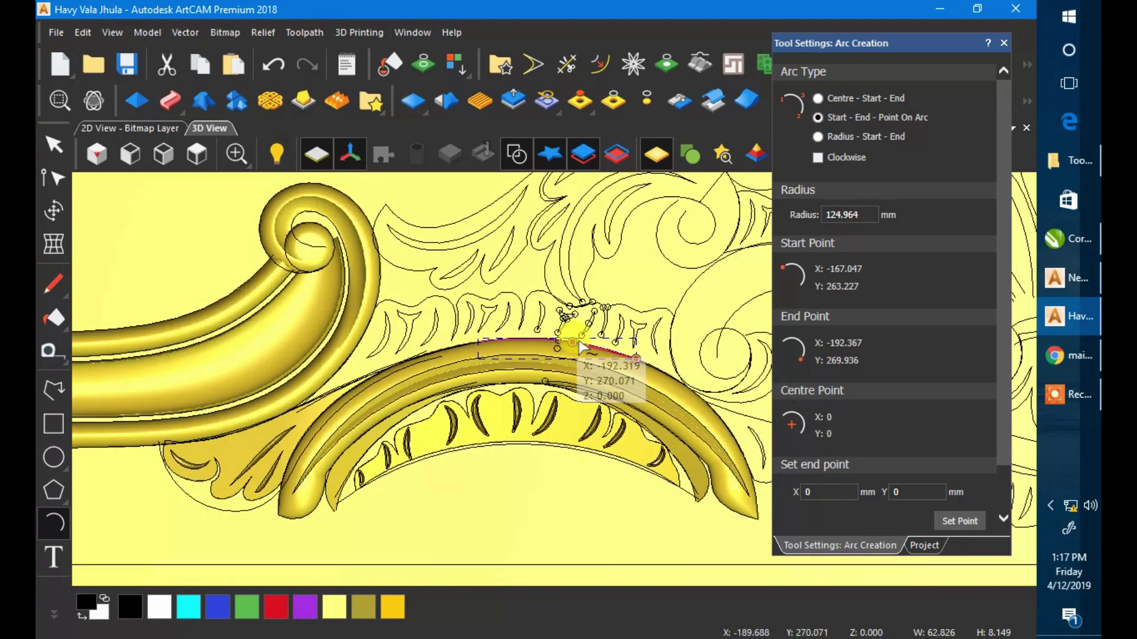
scroll(682, 397, up, 2)
click(748, 417)
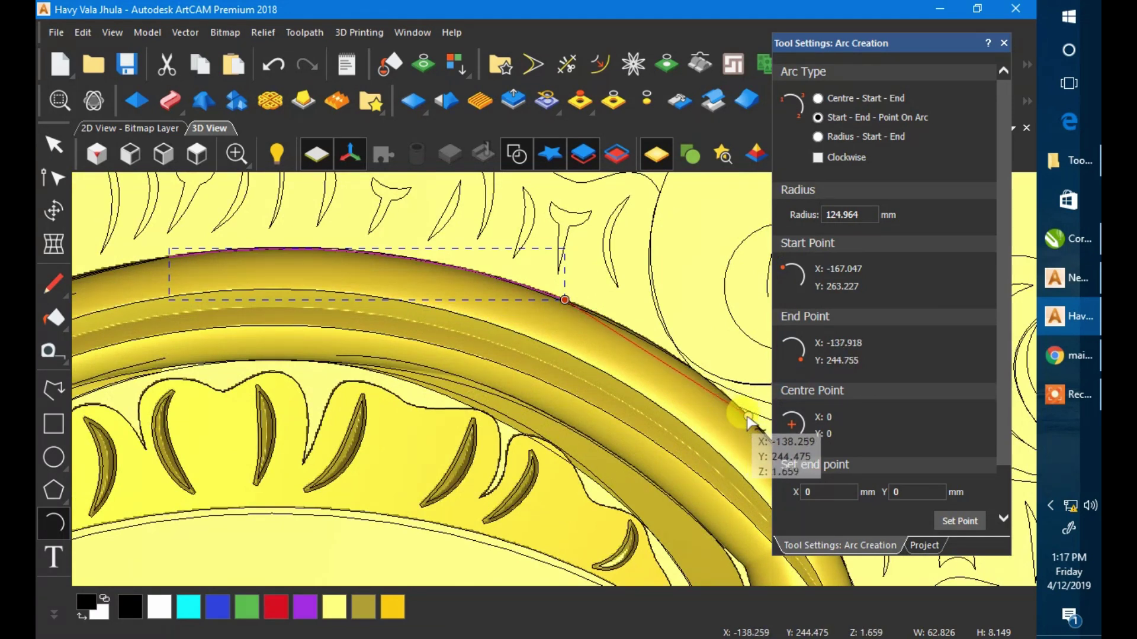
click(648, 355)
key(Escape)
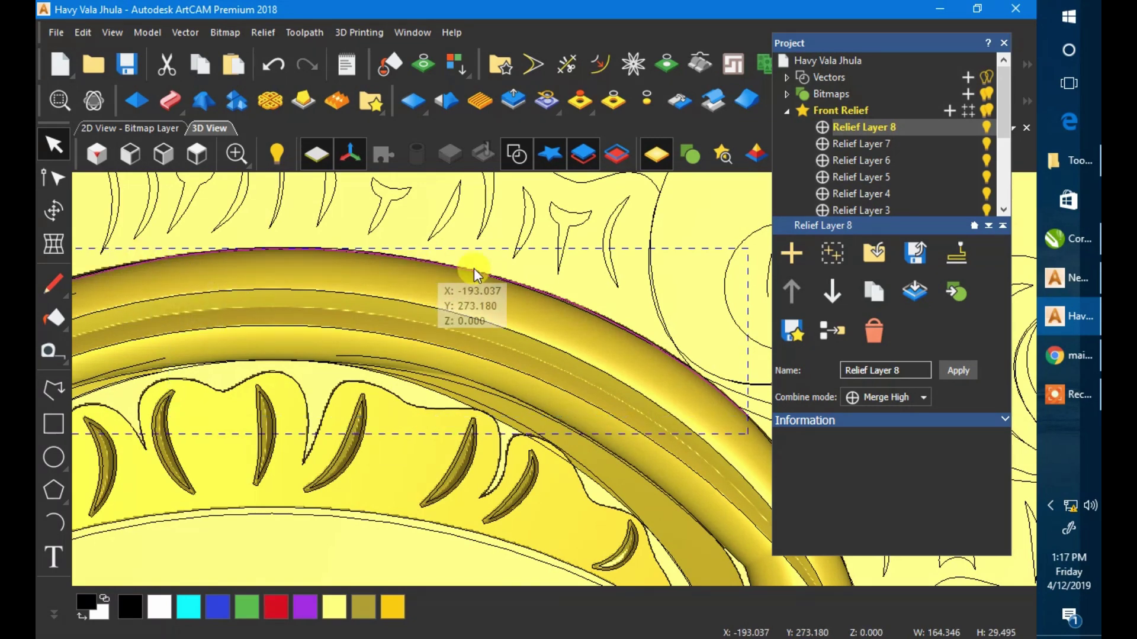
Step: Join the three arcs along the arch's upper edge into one vector
scroll(430, 305, down, 2)
key(j)
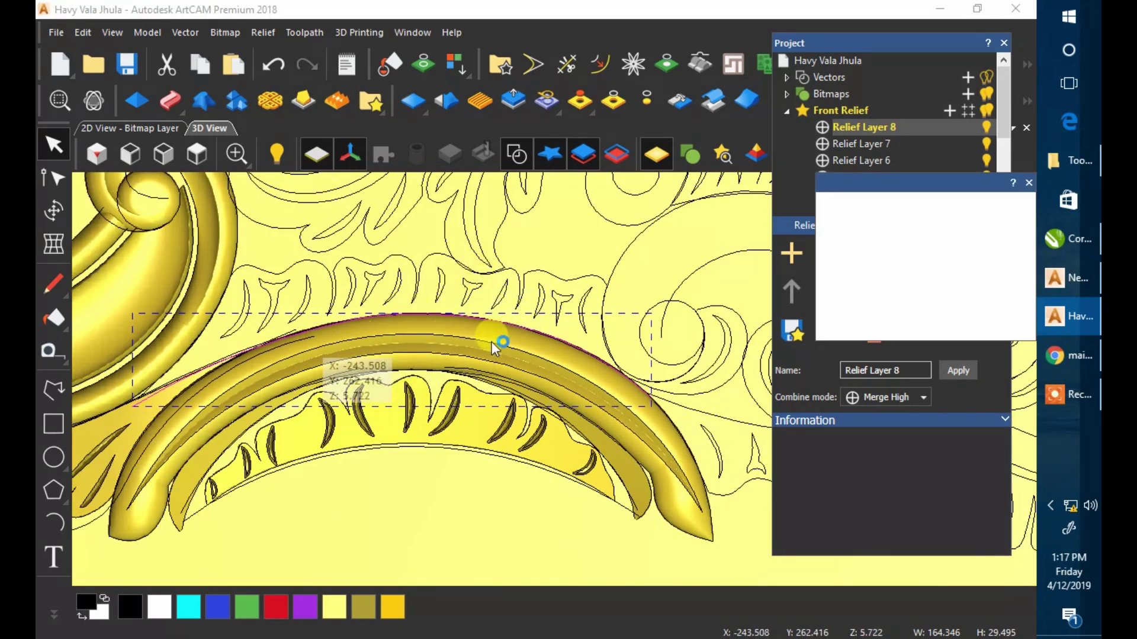
click(1027, 185)
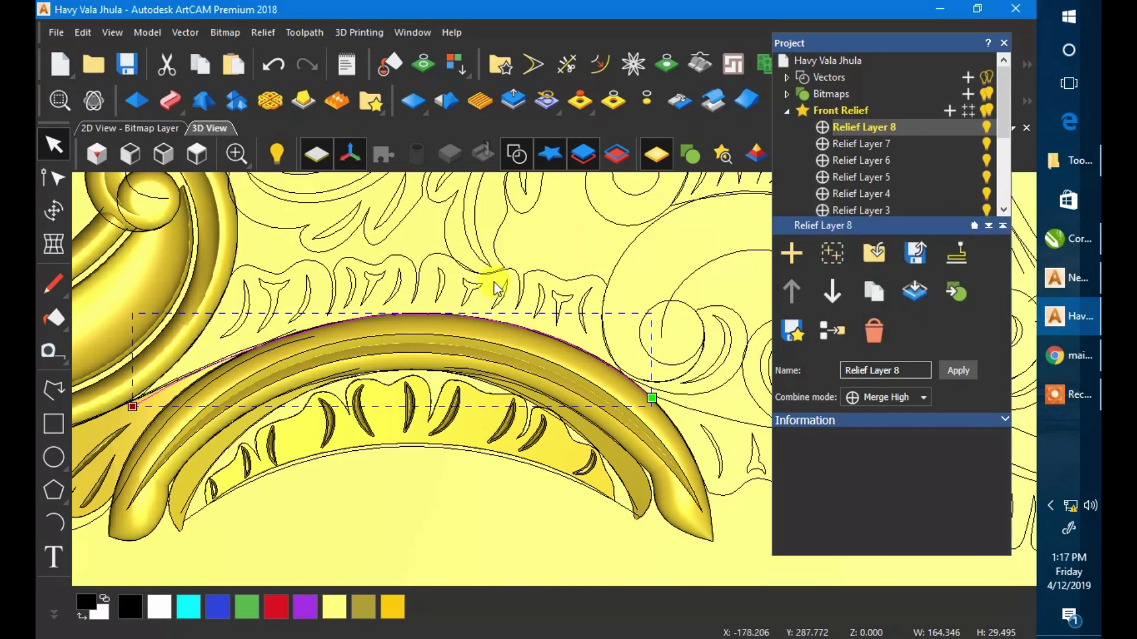
Step: Draw an arc of about 207 mm radius beside the scroll from about X -306.9, Y 241.7 up to X -269.3, Y 291.8
scroll(474, 284, down, 2)
click(305, 273)
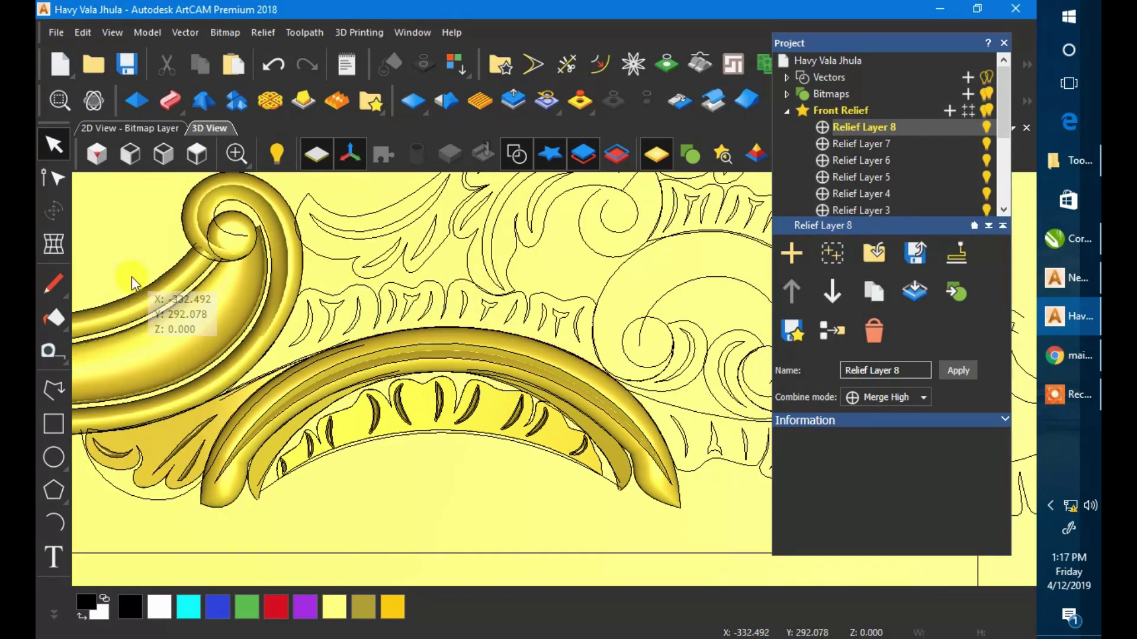
click(52, 527)
scroll(219, 391, up, 1)
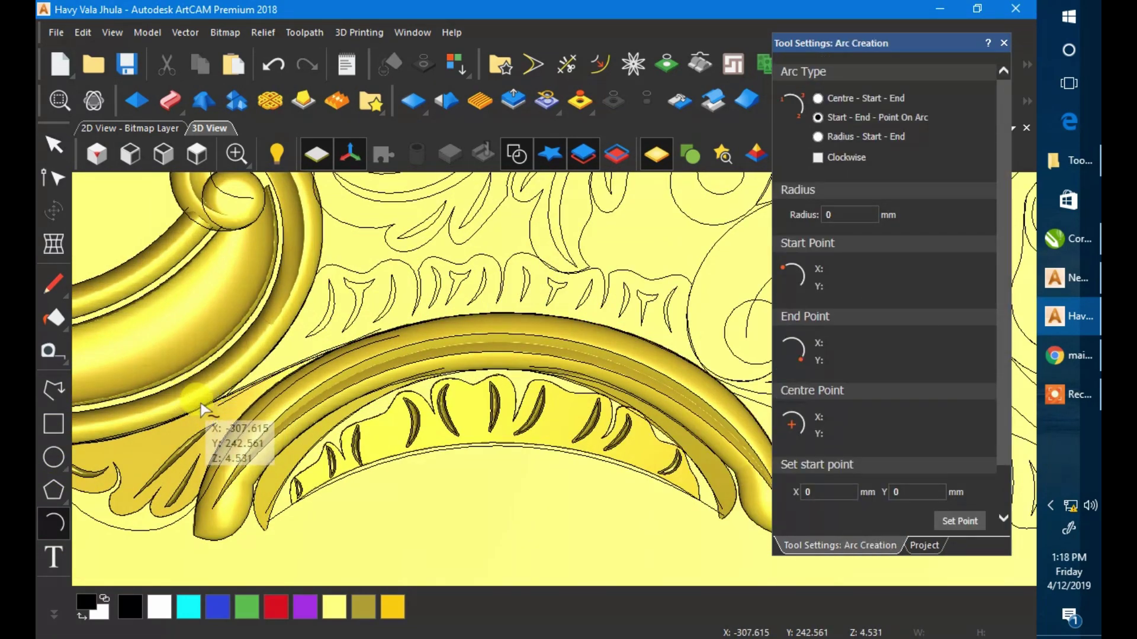
click(203, 407)
click(321, 248)
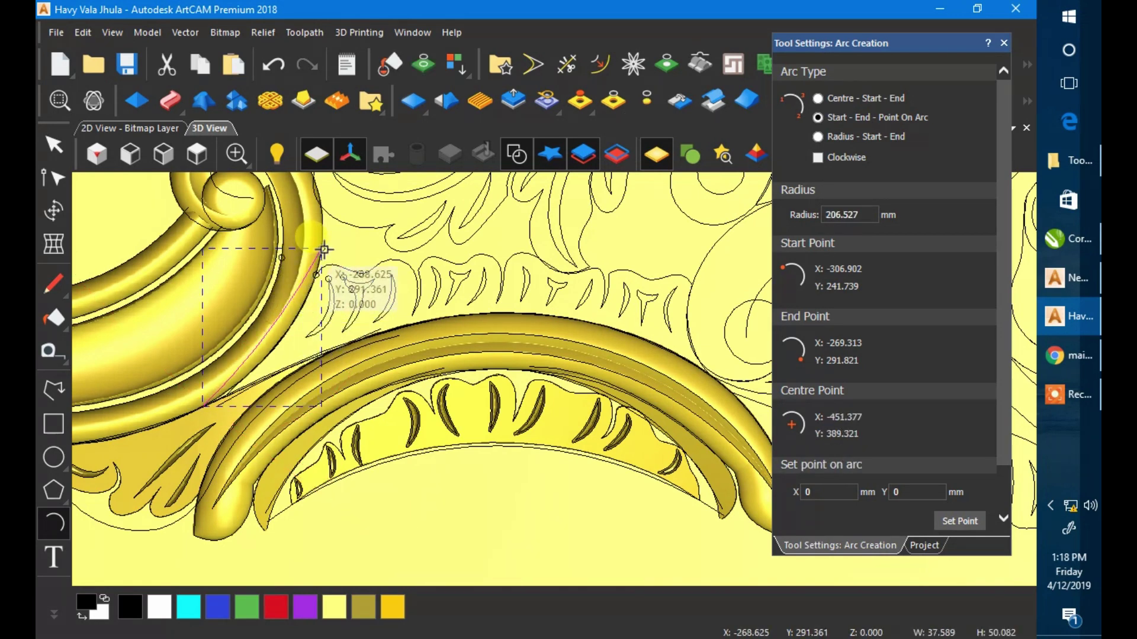
click(317, 264)
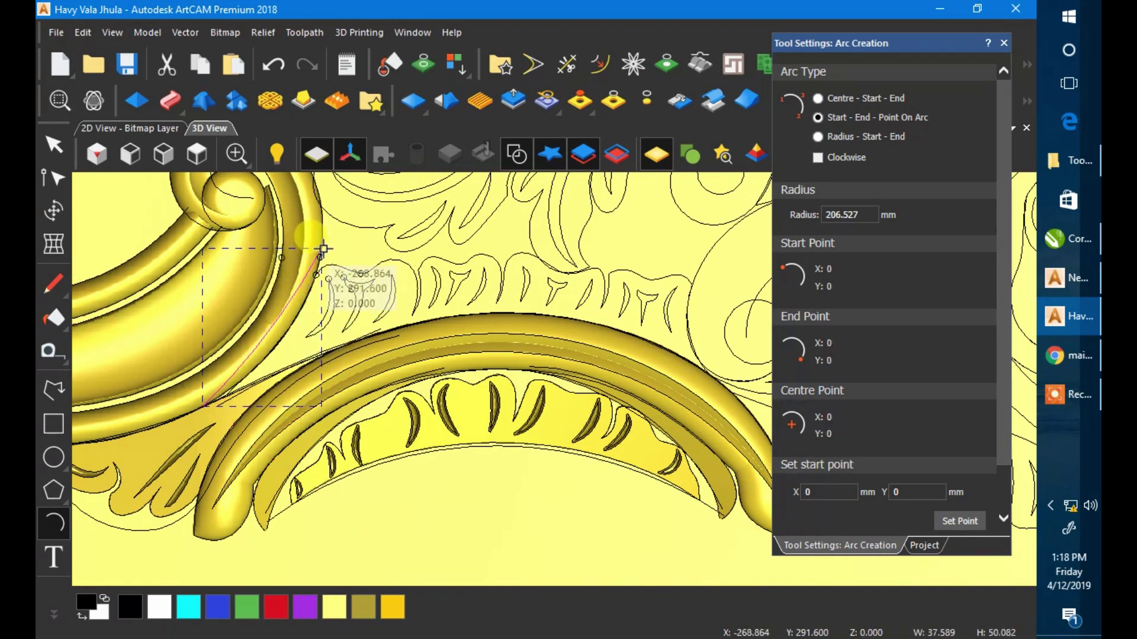
Step: Continue above the scalloped border with an arc of about 284 mm radius ending at about X -144.2, Y 284.1
click(321, 249)
click(717, 273)
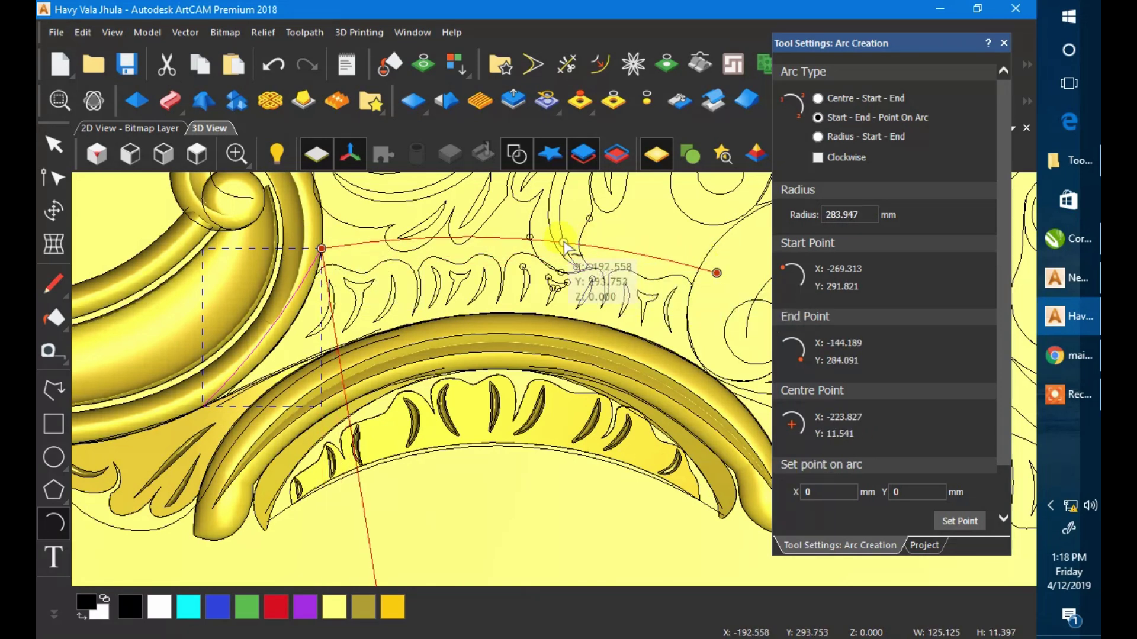
click(553, 238)
Step: Close off the right end of the scalloped border with an arc down to about X -142.1, Y 254.5
click(716, 273)
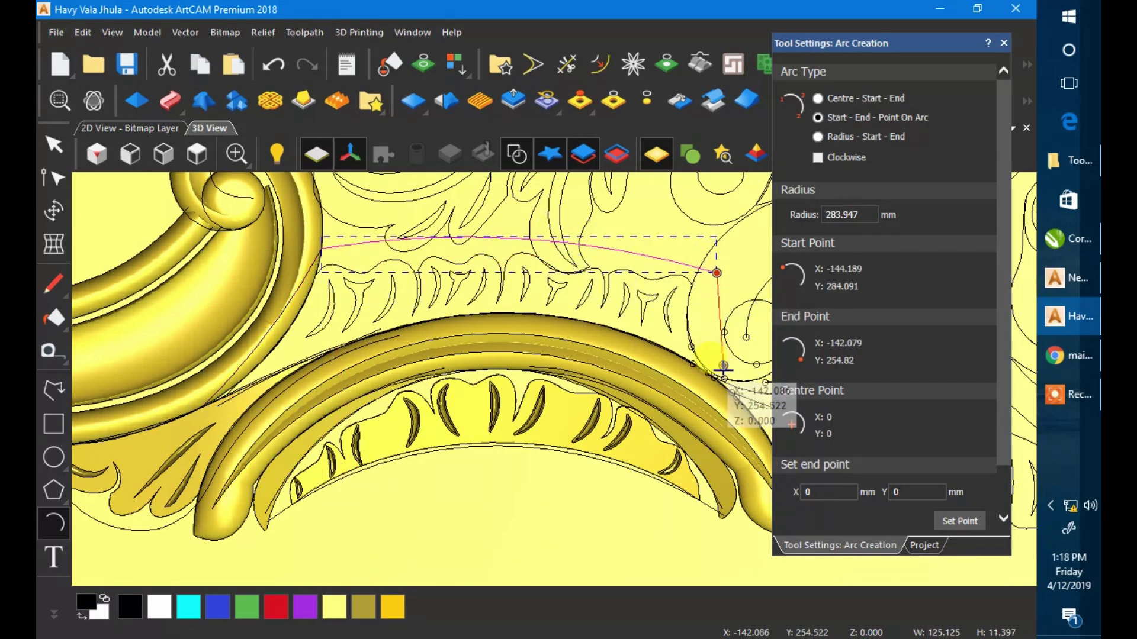
click(724, 371)
key(Escape)
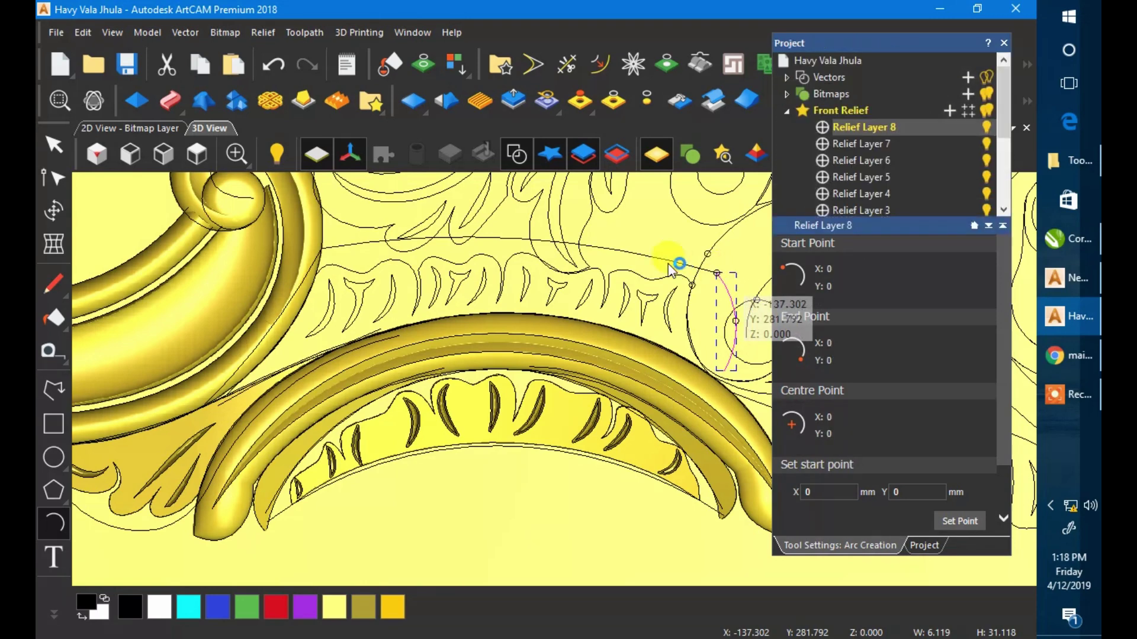
Step: Join the three arcs around the outside of the scalloped border into one vector with a 1 mm tolerance
shift+click(668, 261)
shift+click(304, 275)
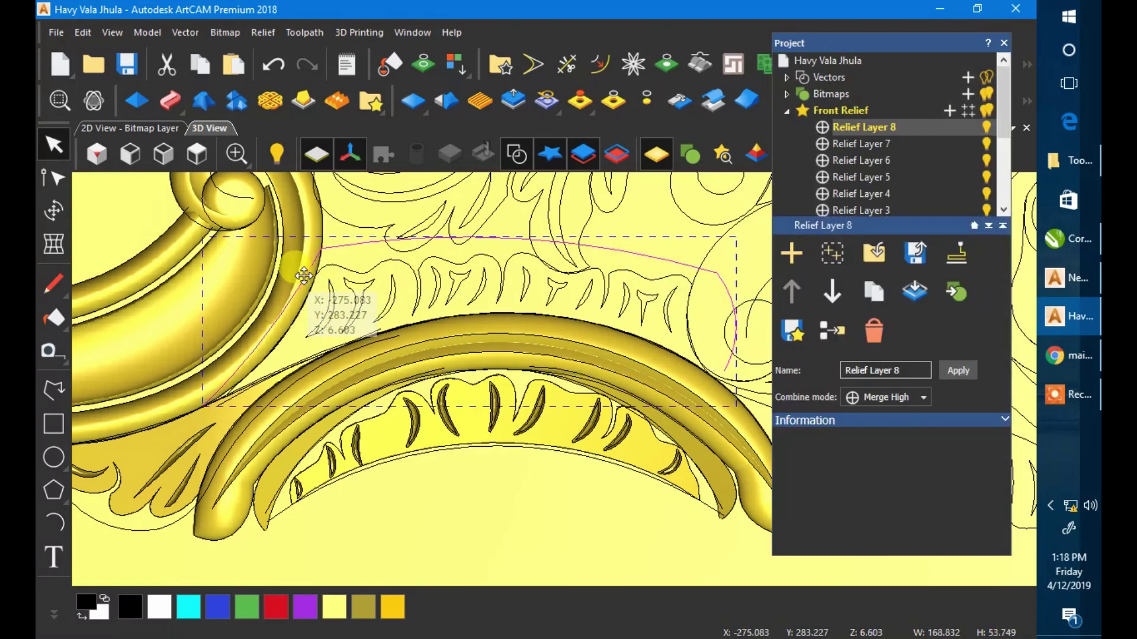
key(j)
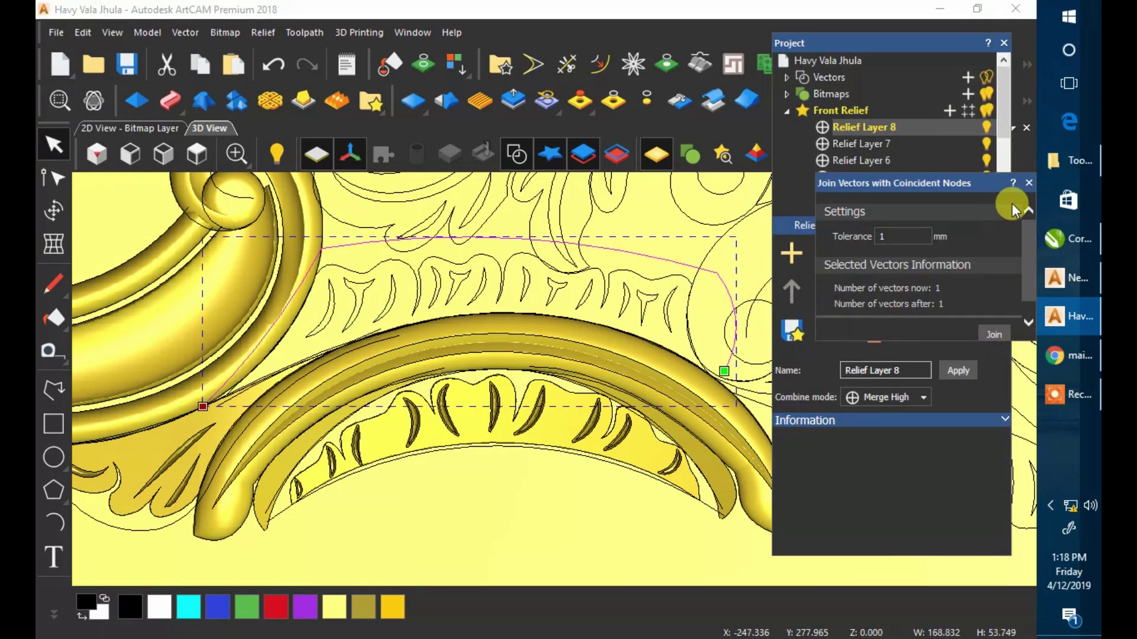
click(1030, 183)
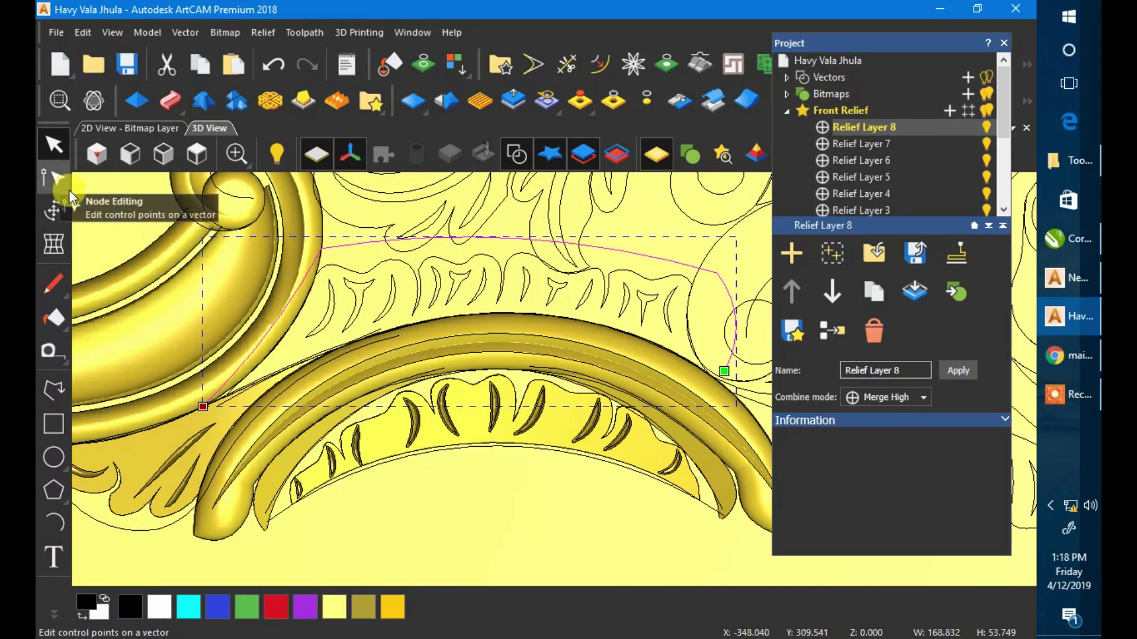